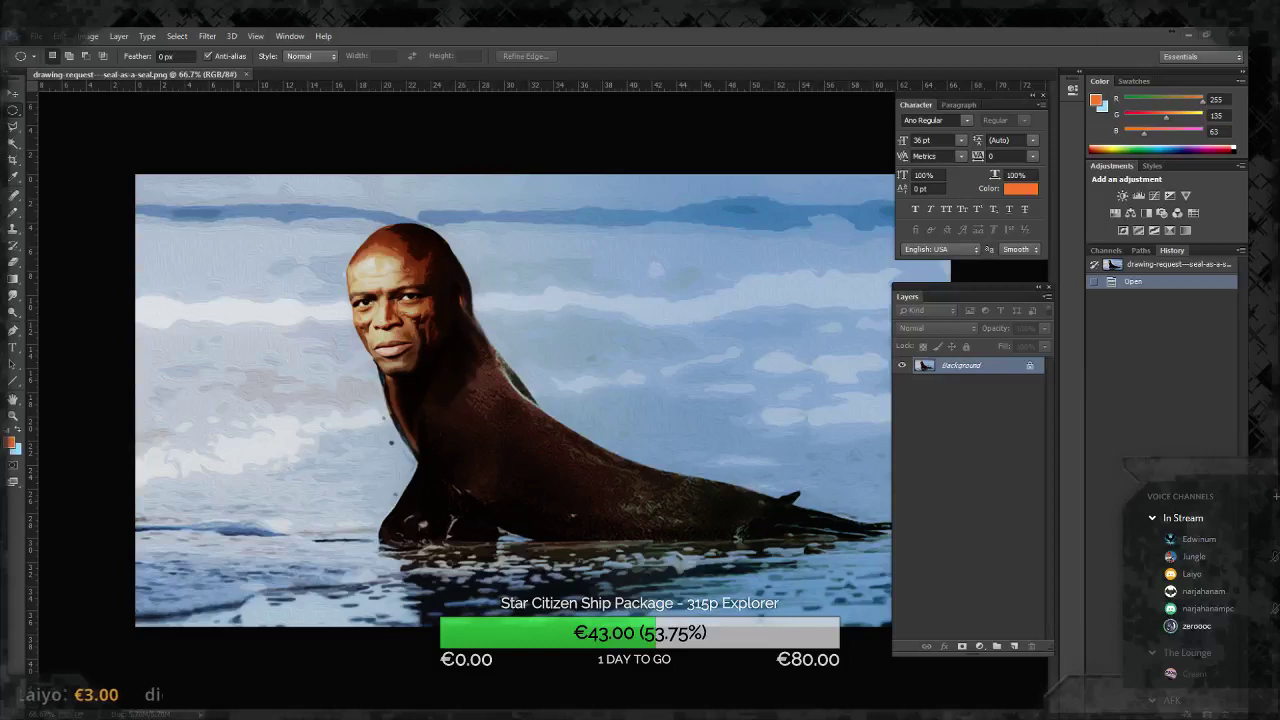
Step: Paste the soldier photo as a new layer, scale it to about 64%, and place it right of the seal's head
key(ctrl+v)
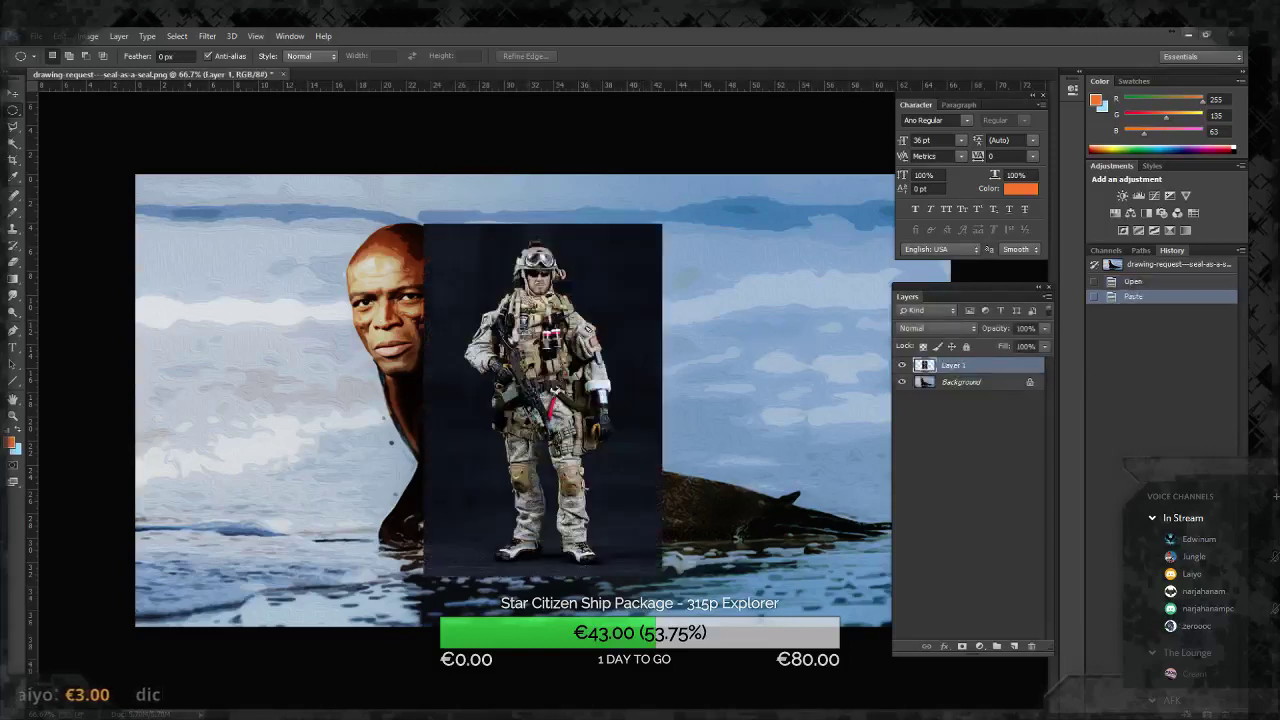
key(ctrl+t)
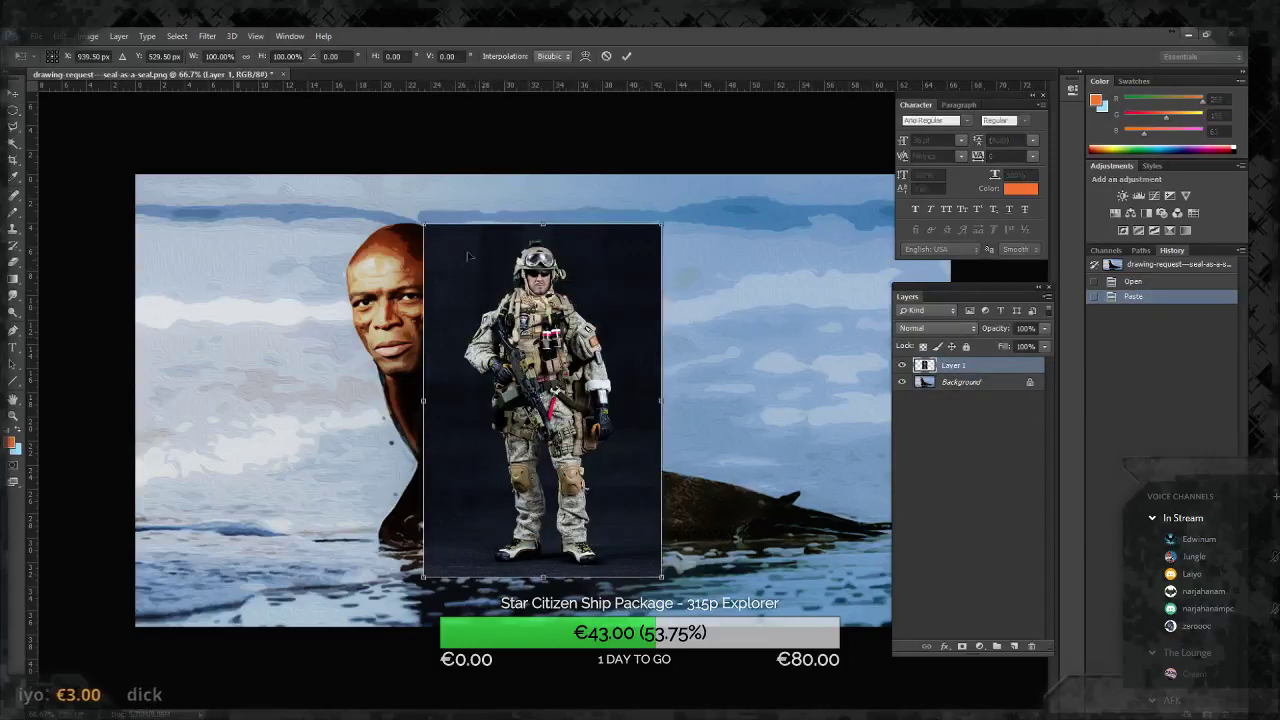
drag(423, 224, 512, 352)
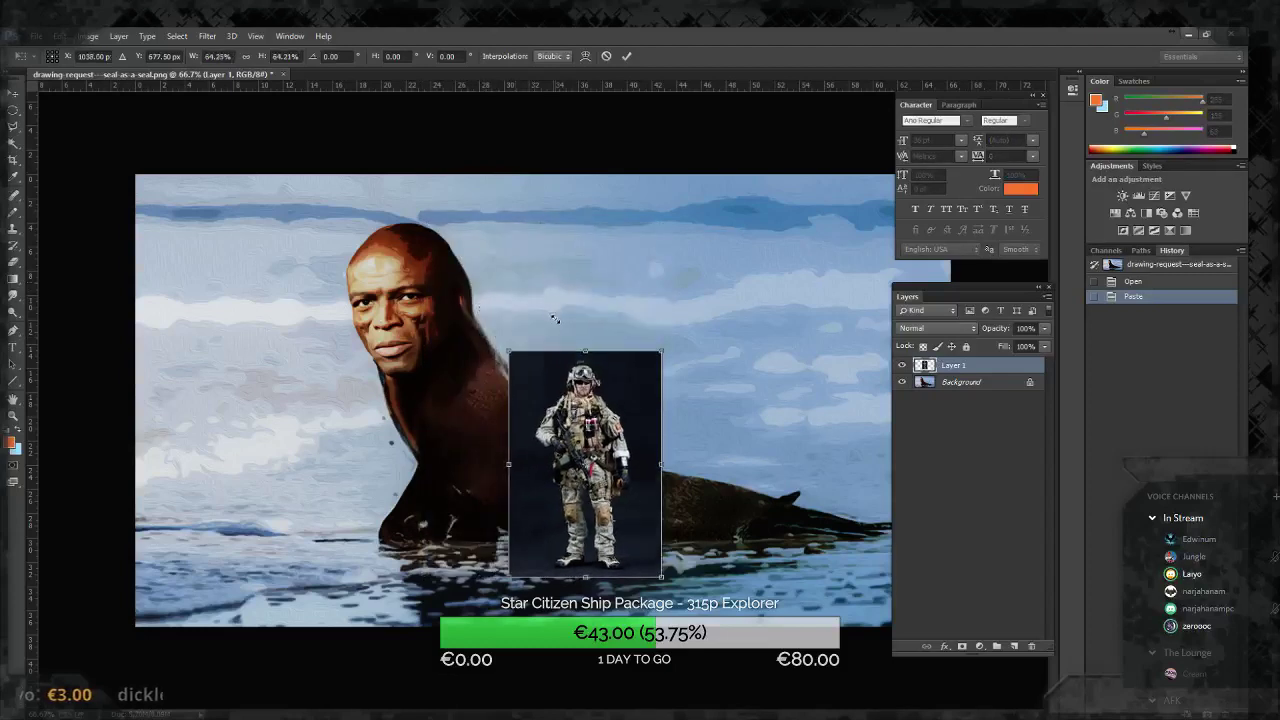
drag(620, 368, 719, 316)
key(Return)
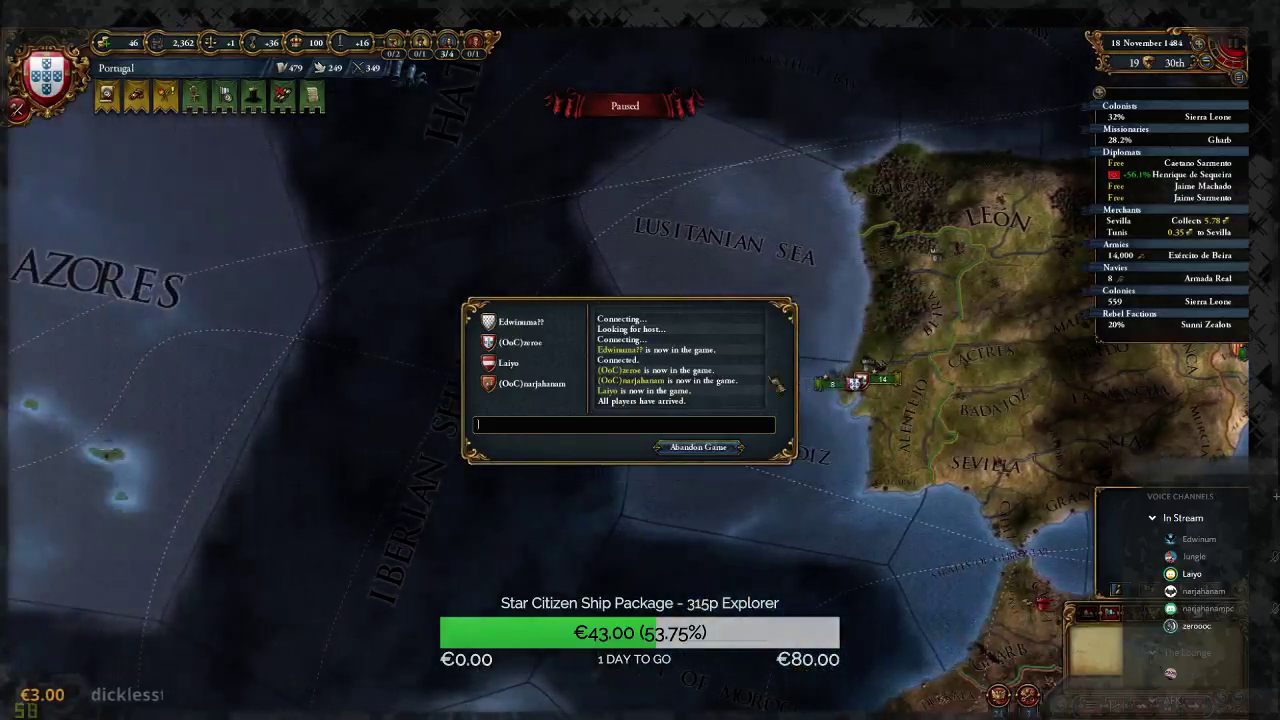
Step: Pan the map around Iberia and unpause the multiplayer game
key(Right)
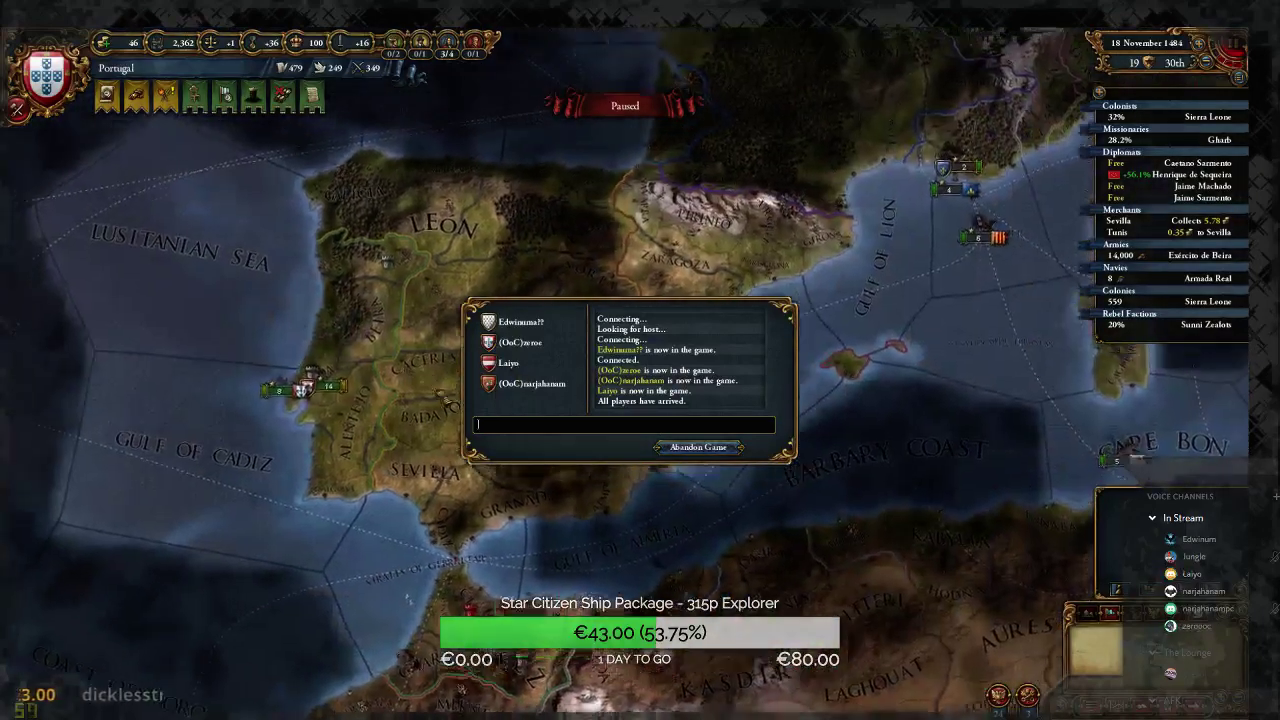
key(Left)
key(Up)
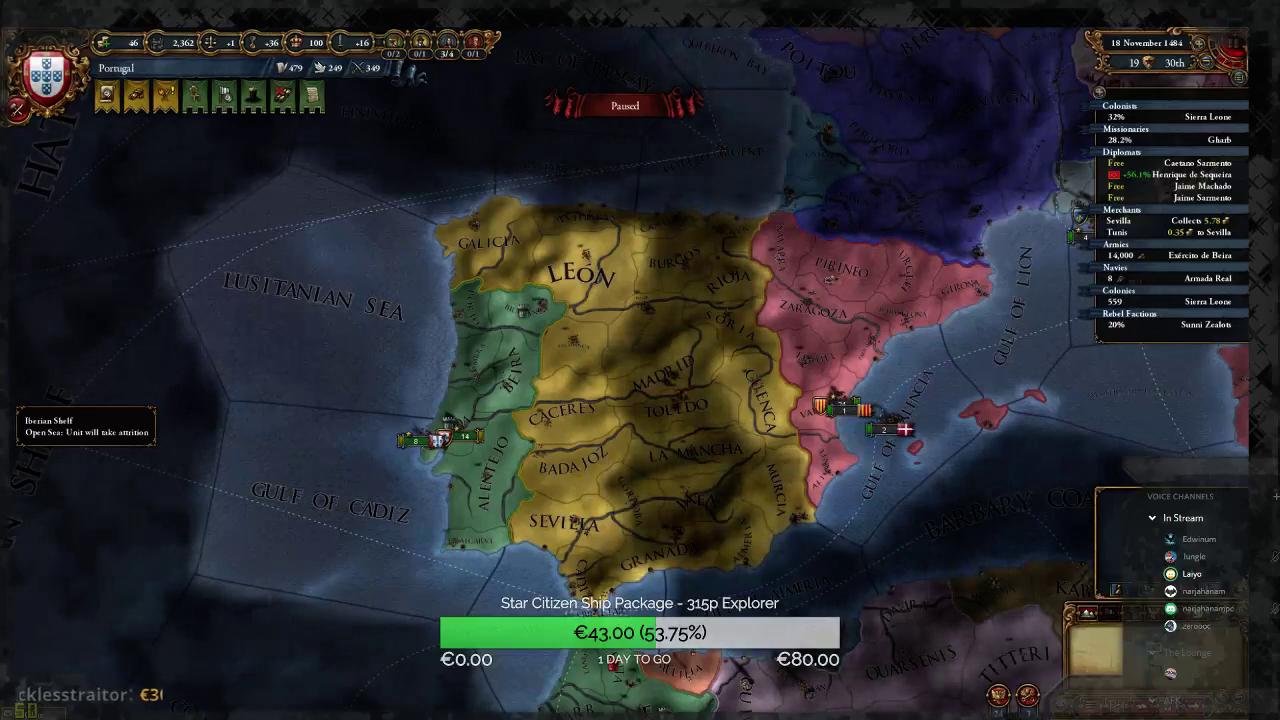
key(space)
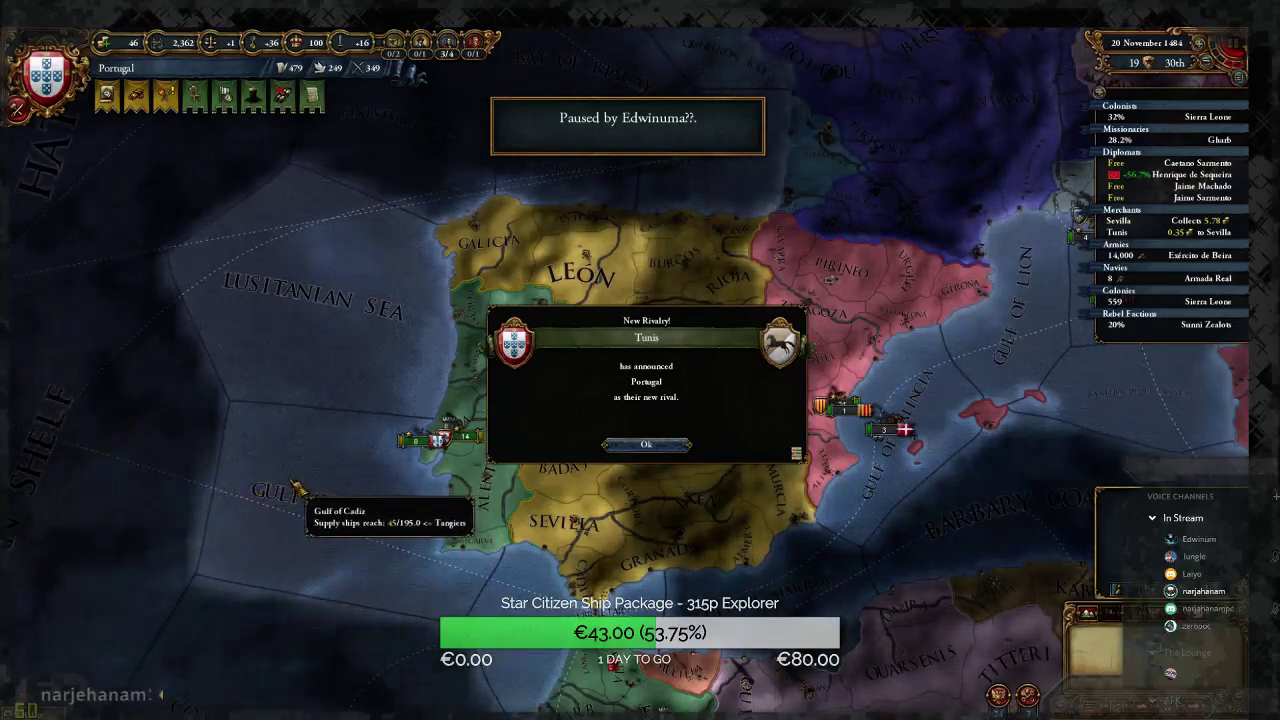
Step: Dismiss the New Rivalry notice and open Lisboa's province details
key(Escape)
key(Escape)
click(645, 445)
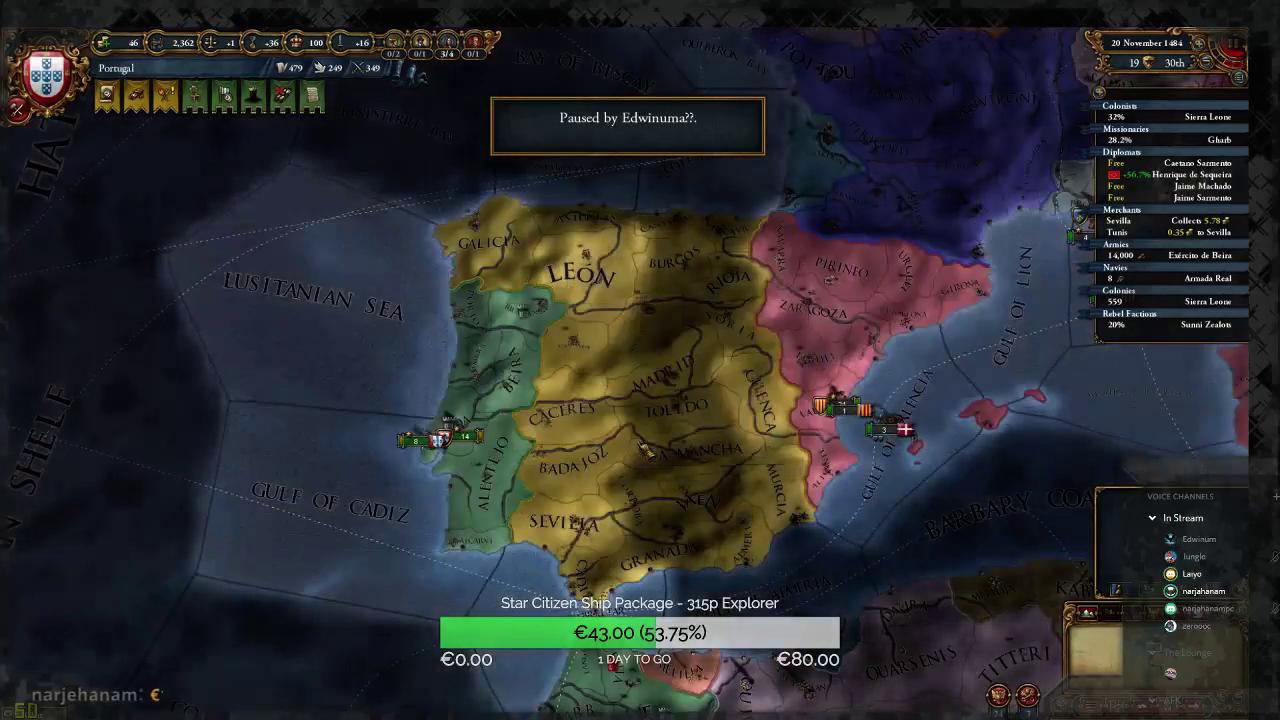
click(430, 430)
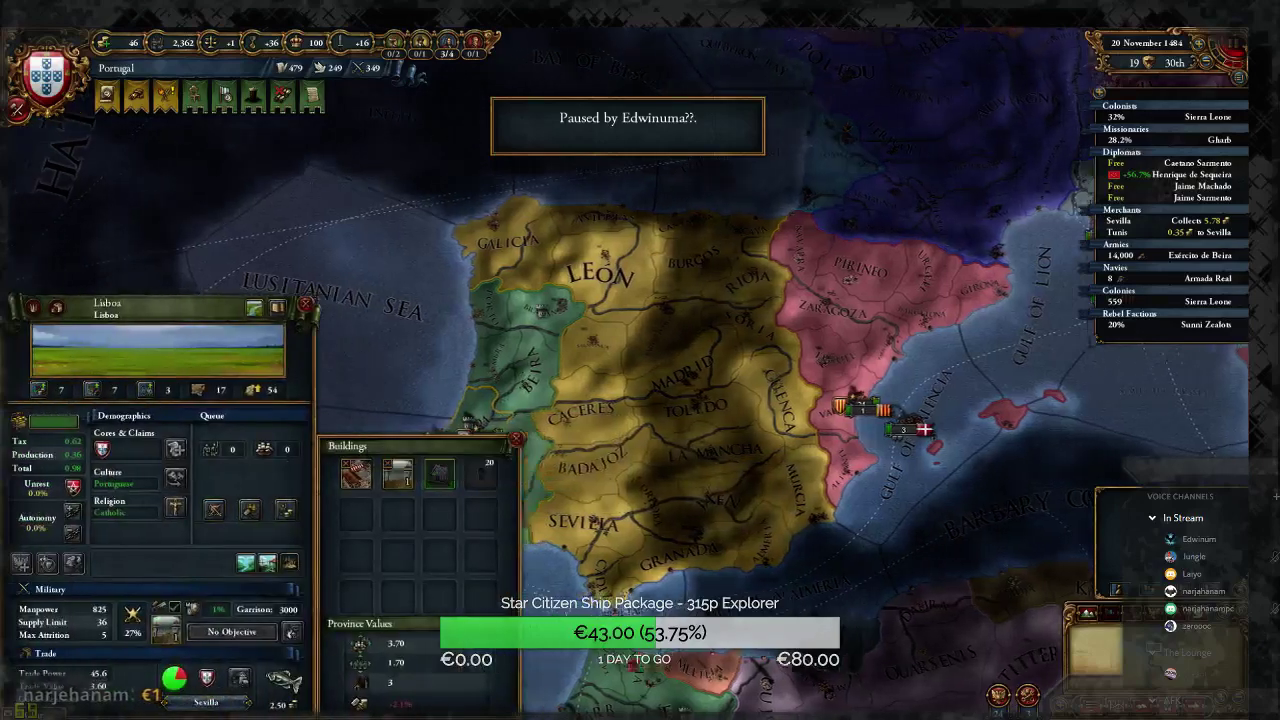
Step: Pan the map west over the Atlantic past the unexplored region, zooming in and out
key(Left)
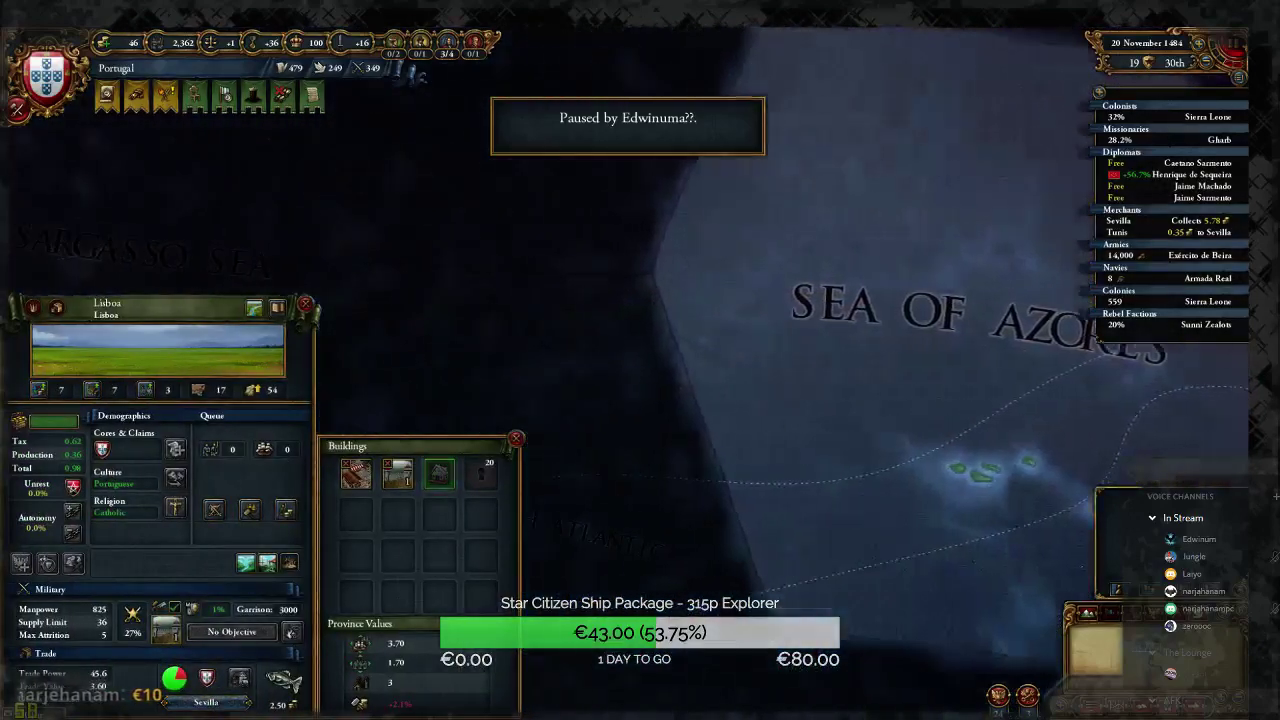
key(Left)
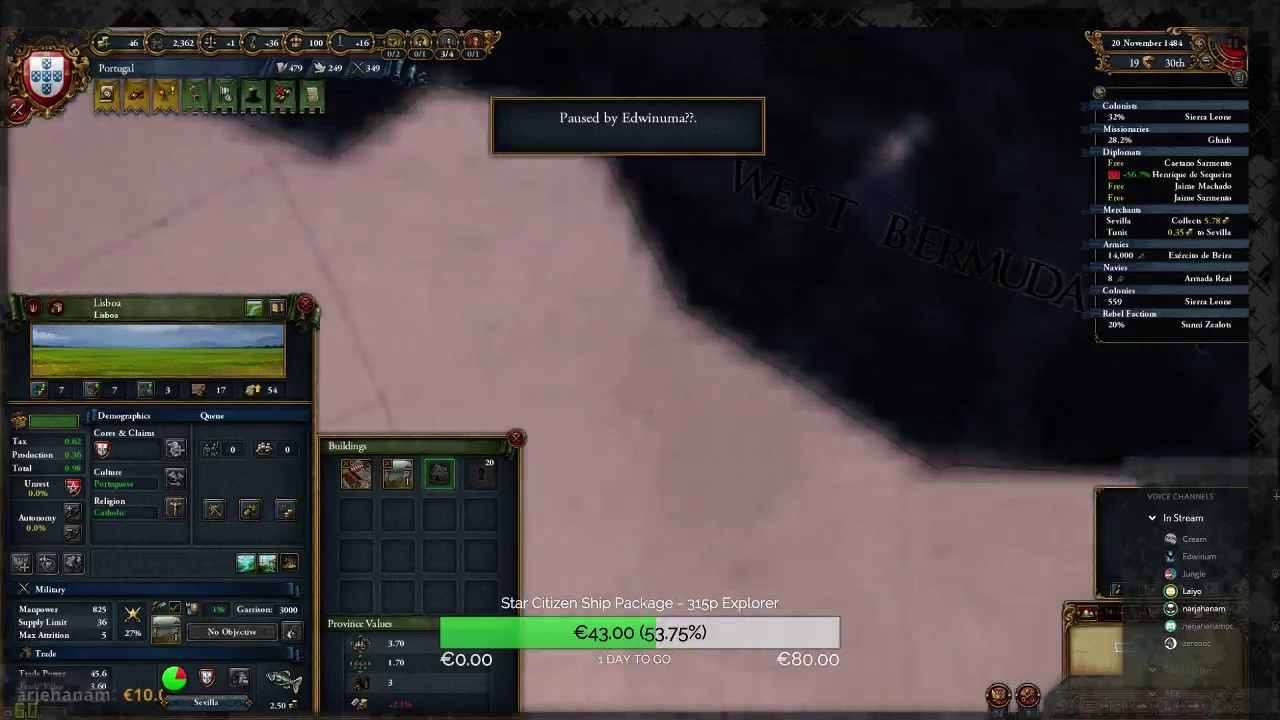
key(Left)
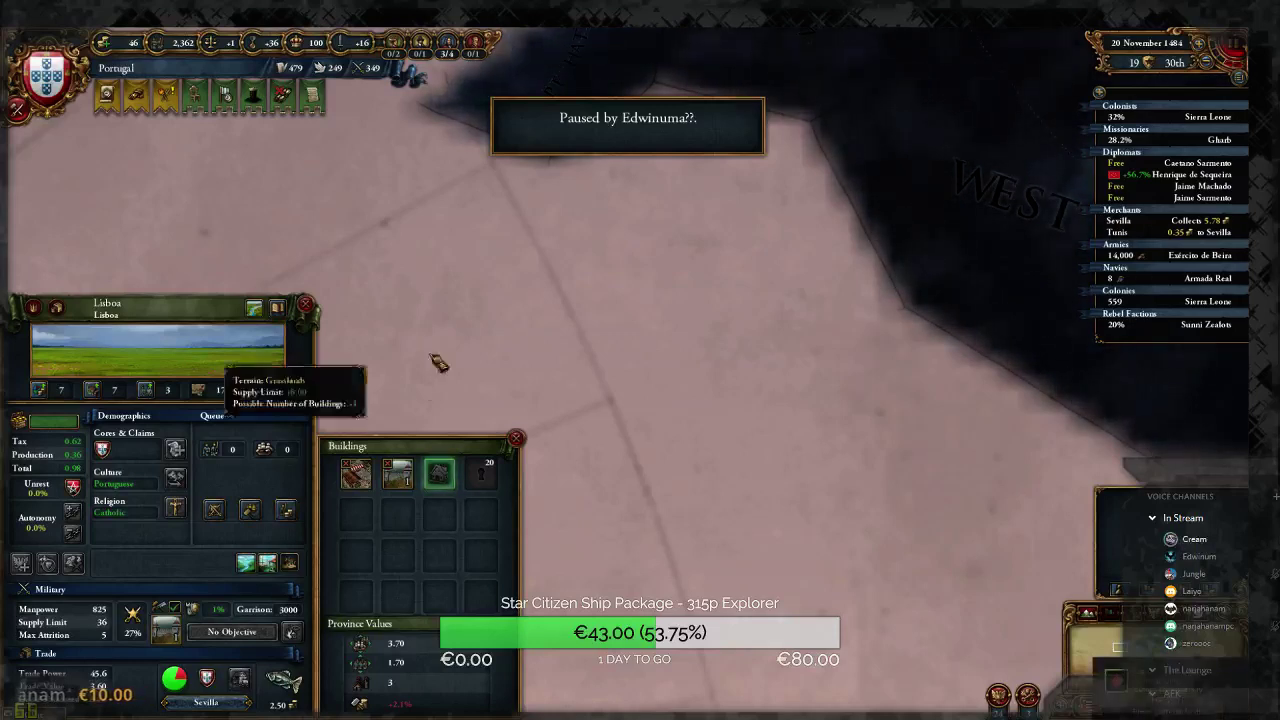
scroll(440, 365, up, 3)
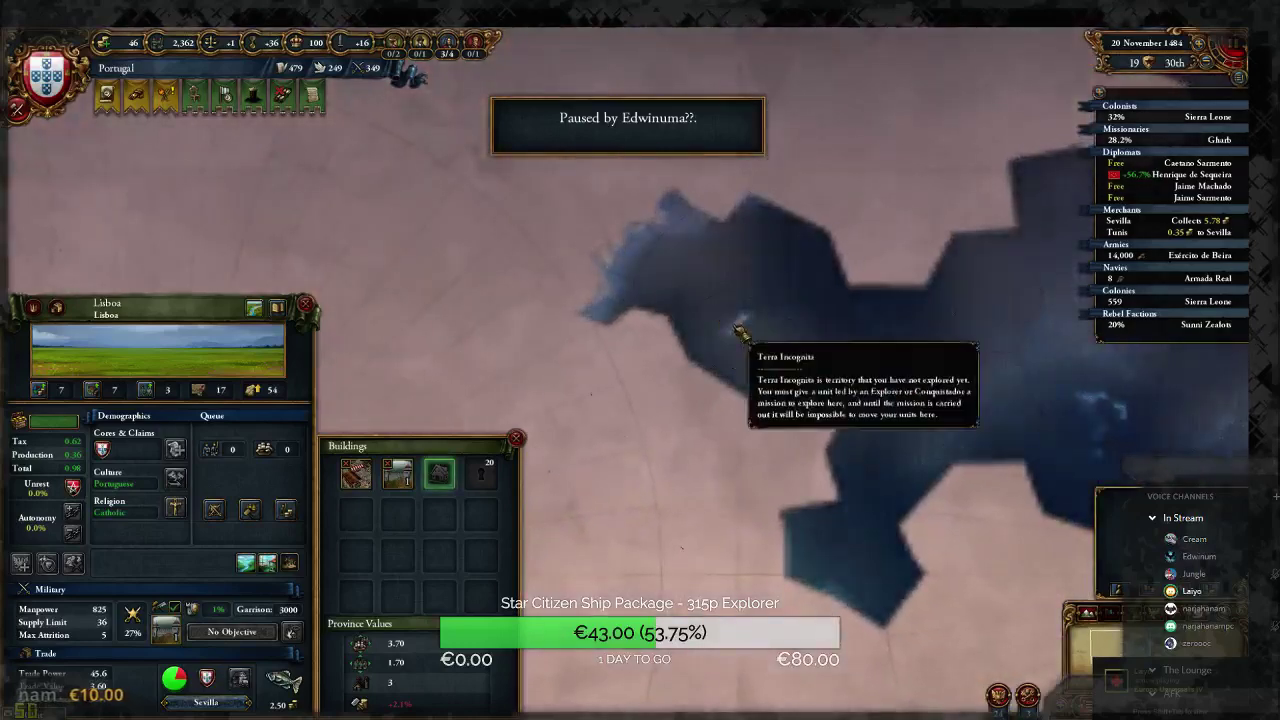
scroll(737, 329, down, 5)
scroll(460, 370, up, 5)
key(Left)
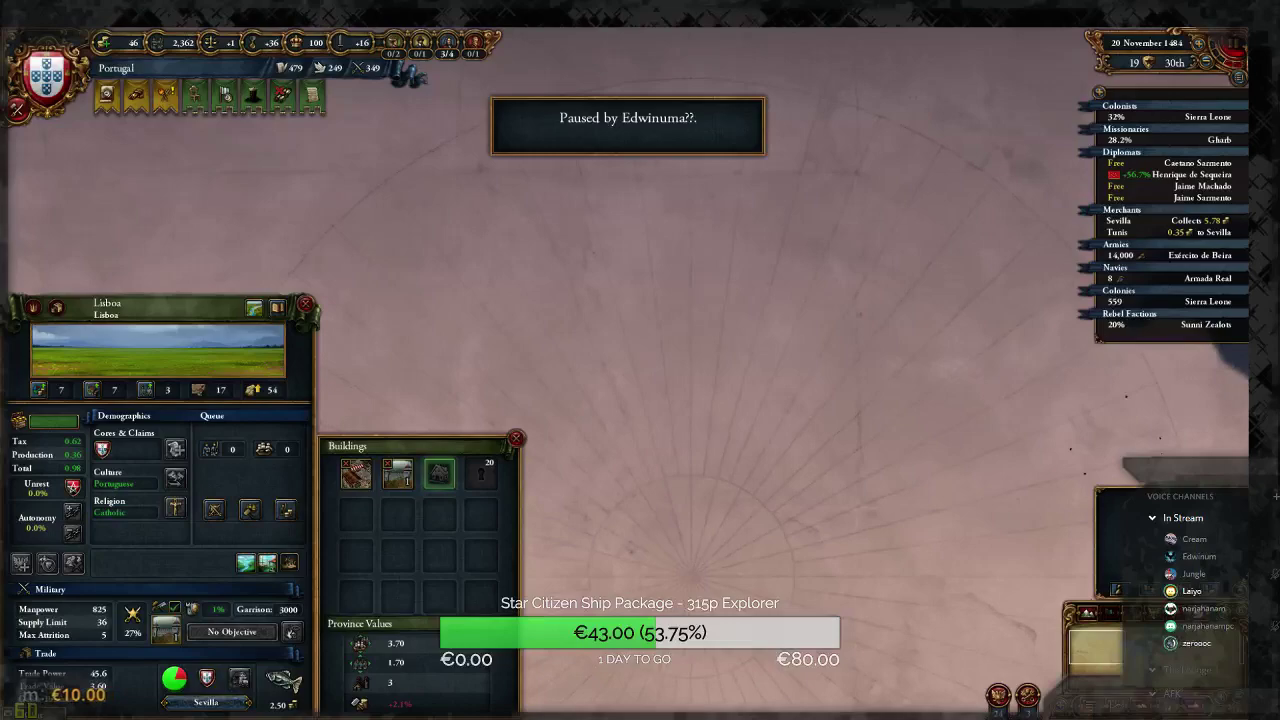
scroll(717, 257, down, 5)
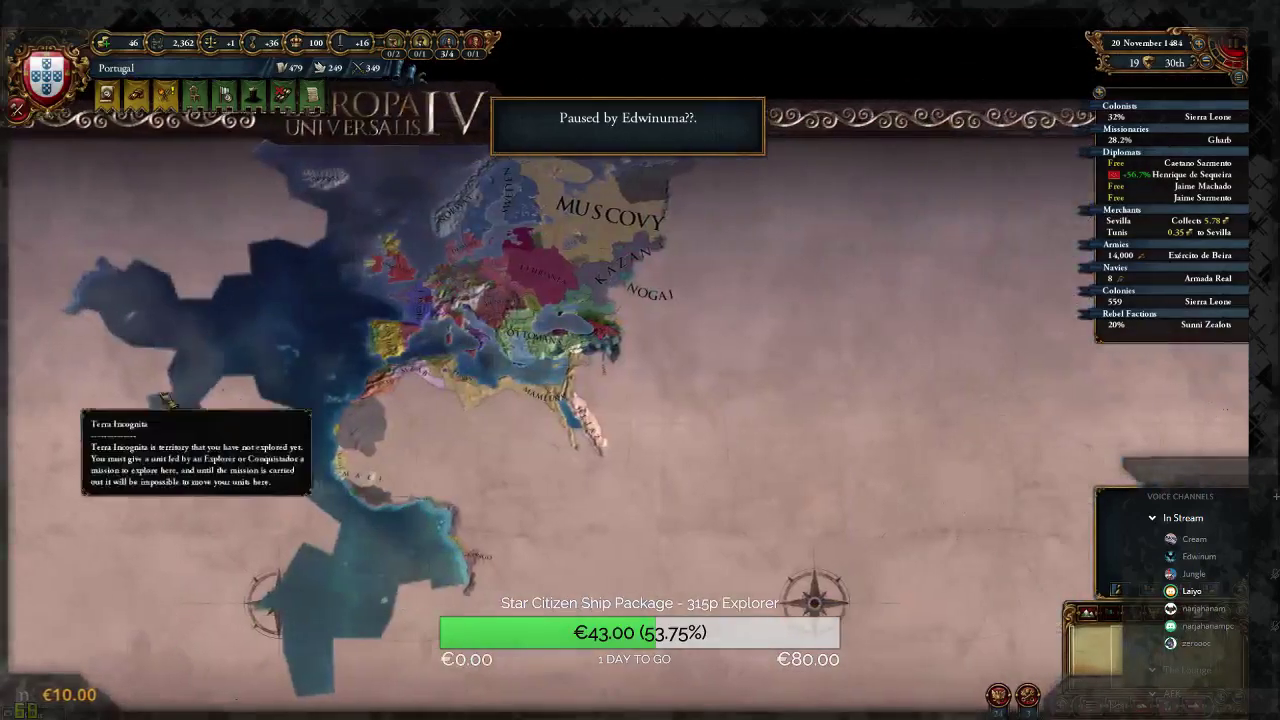
scroll(395, 352, up, 3)
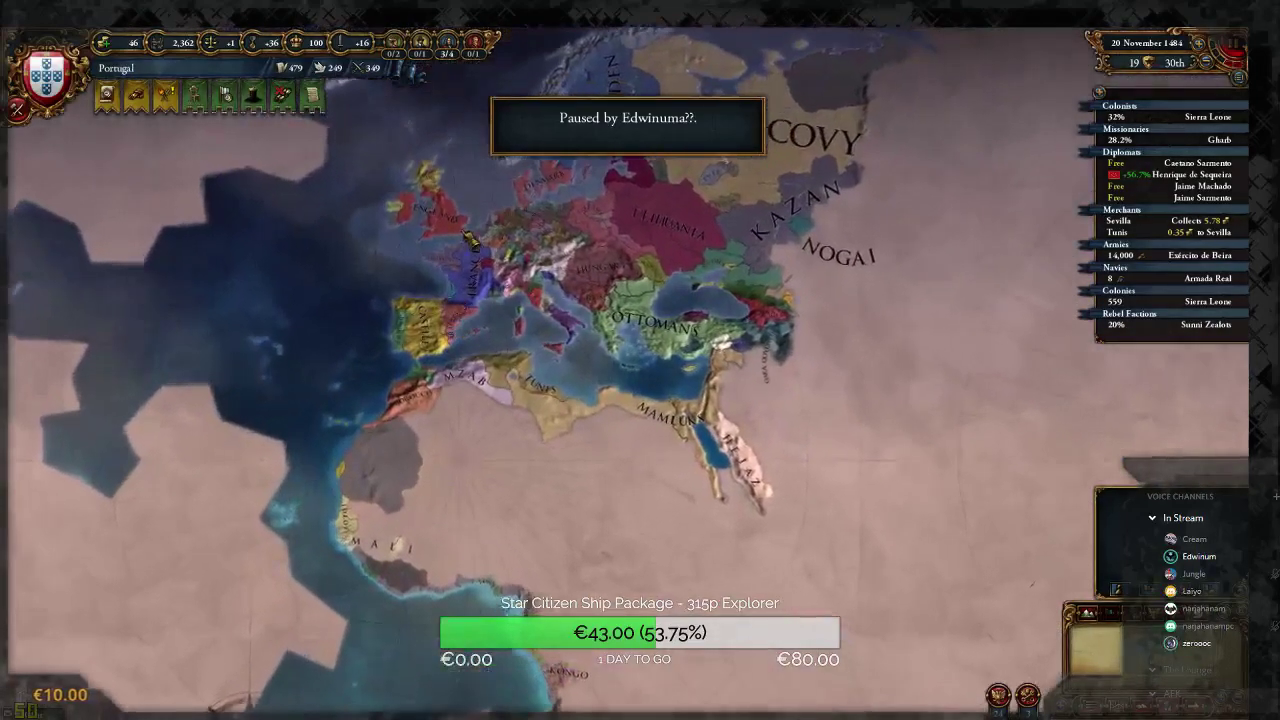
scroll(458, 370, up, 2)
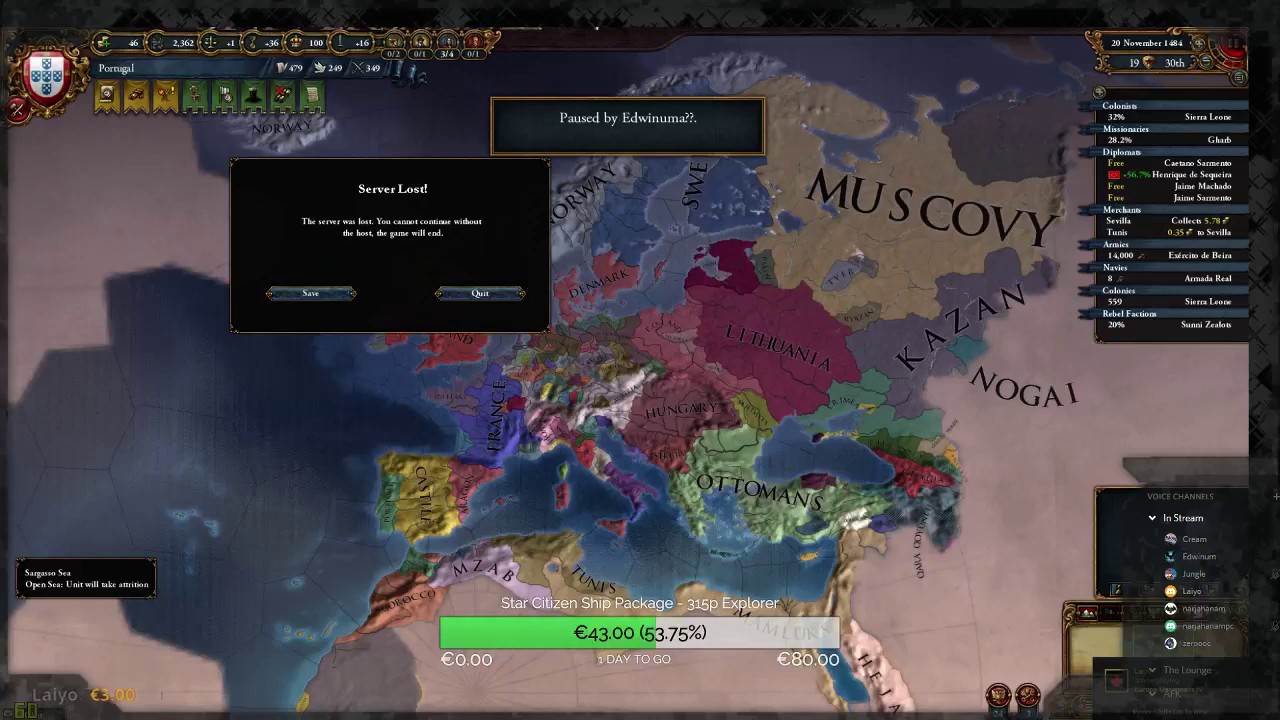
Step: Paste the camouflage jacket as a new layer and delete its white background with the Magic Wand
key(ctrl+v)
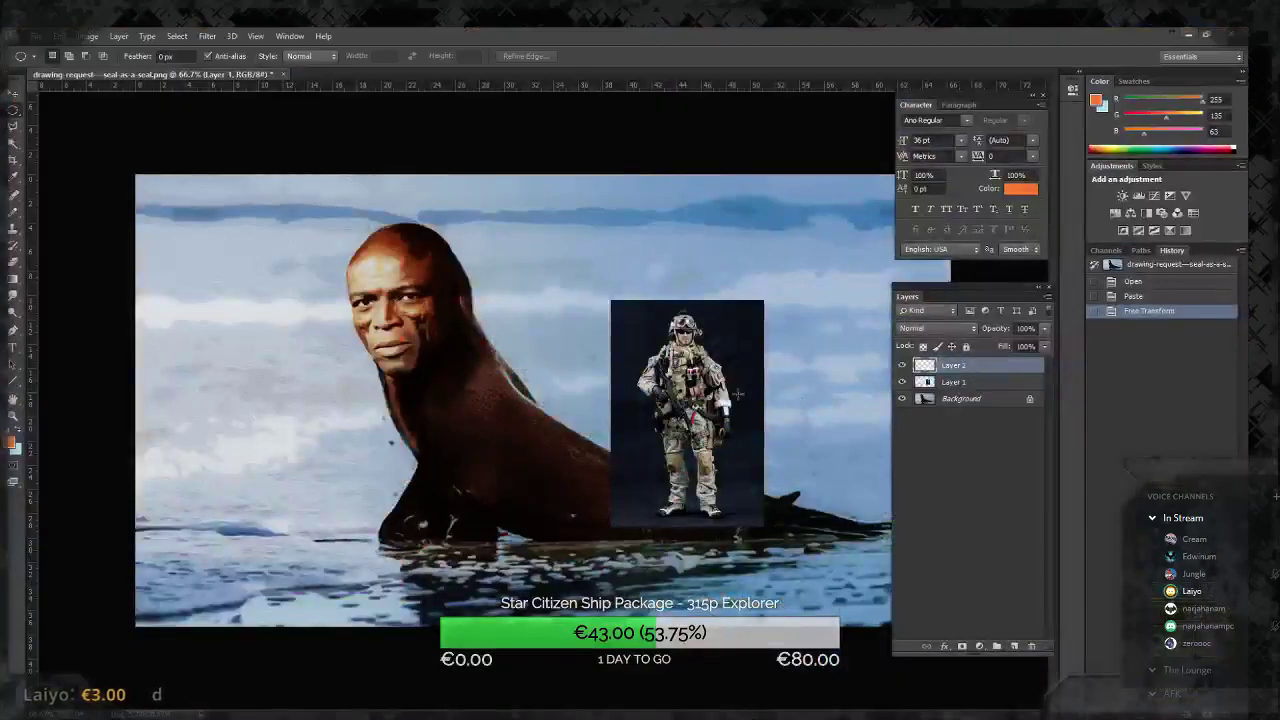
click(13, 143)
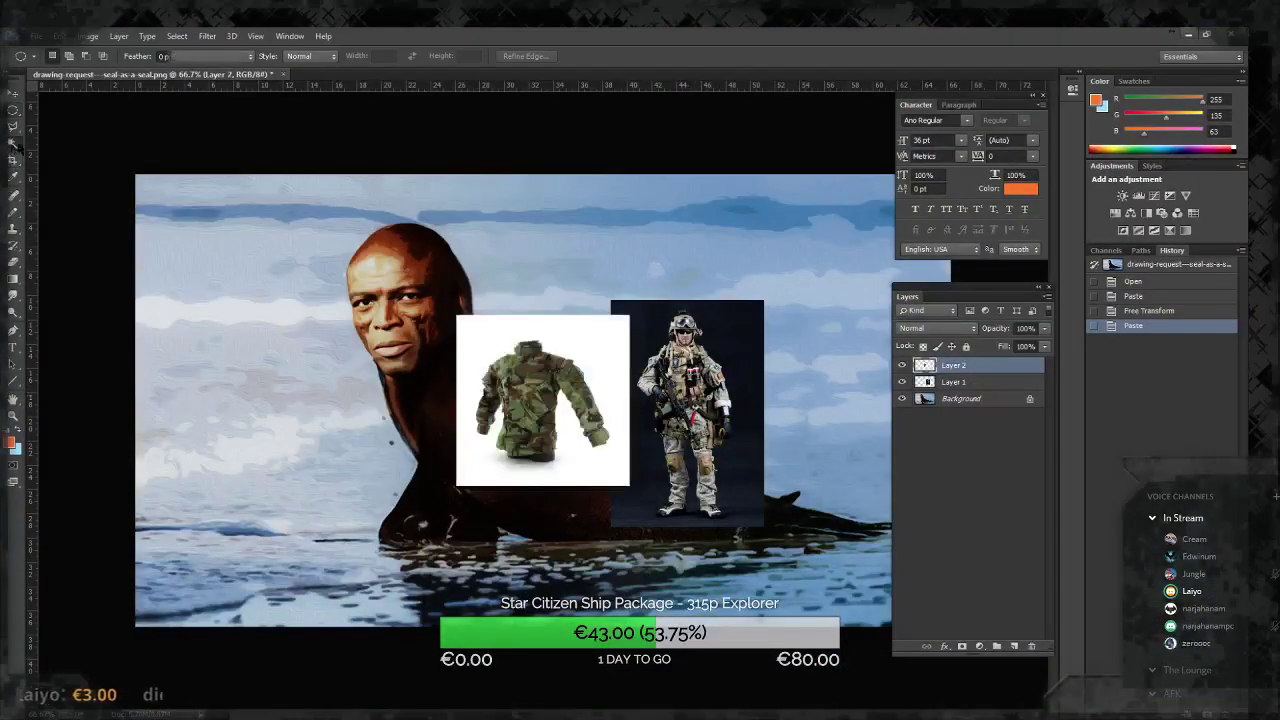
click(470, 345)
key(Delete)
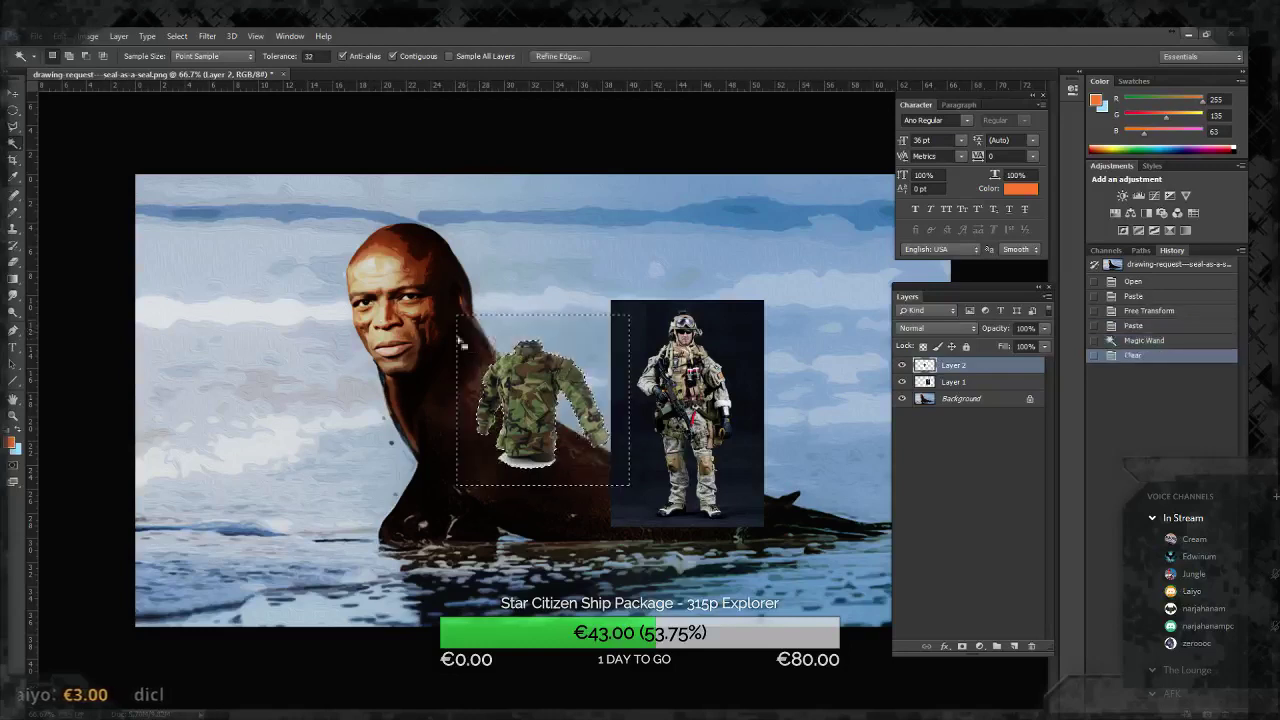
Step: Erase the leftover area under the jacket with a polygonal selection, then deselect
click(13, 126)
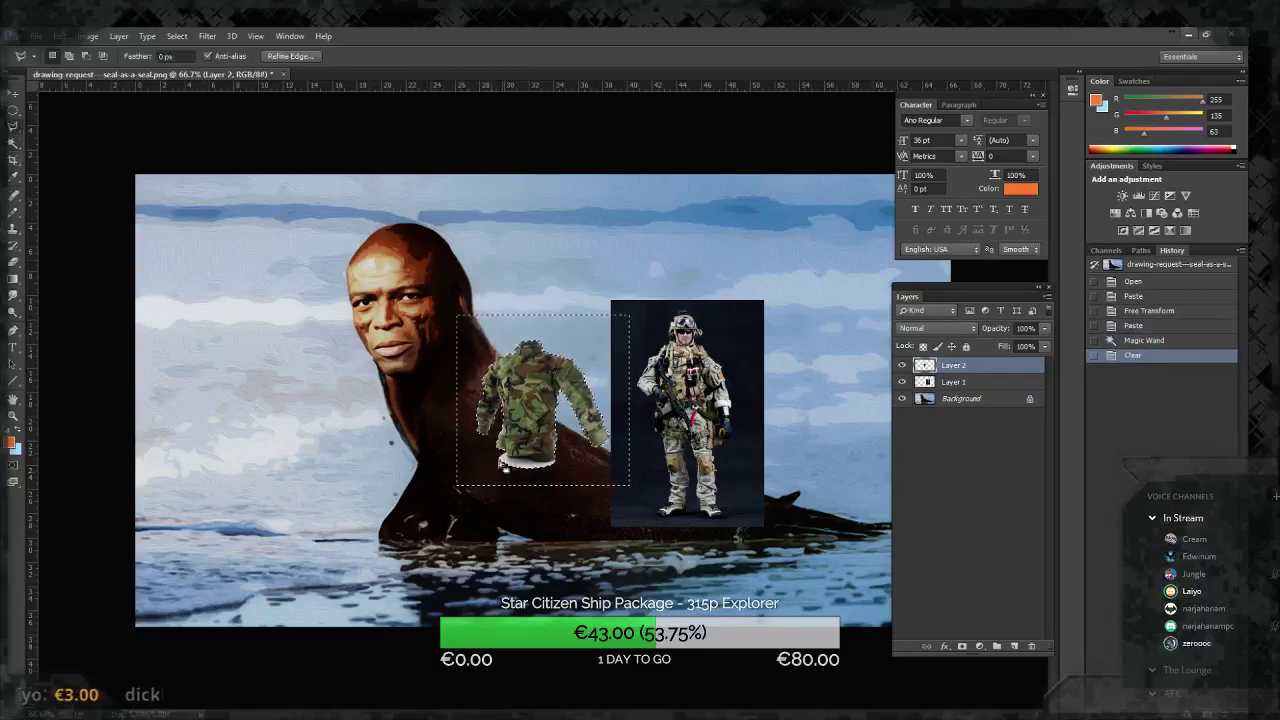
key(ctrl+d)
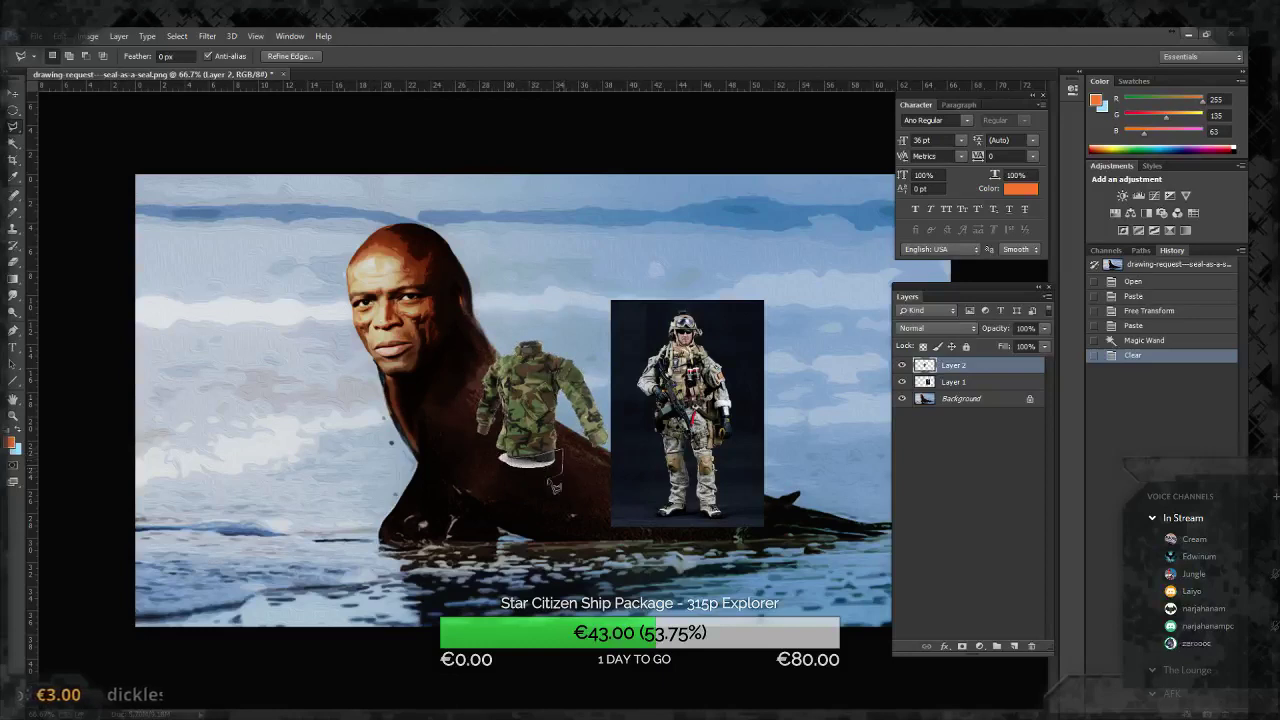
click(496, 458)
key(Delete)
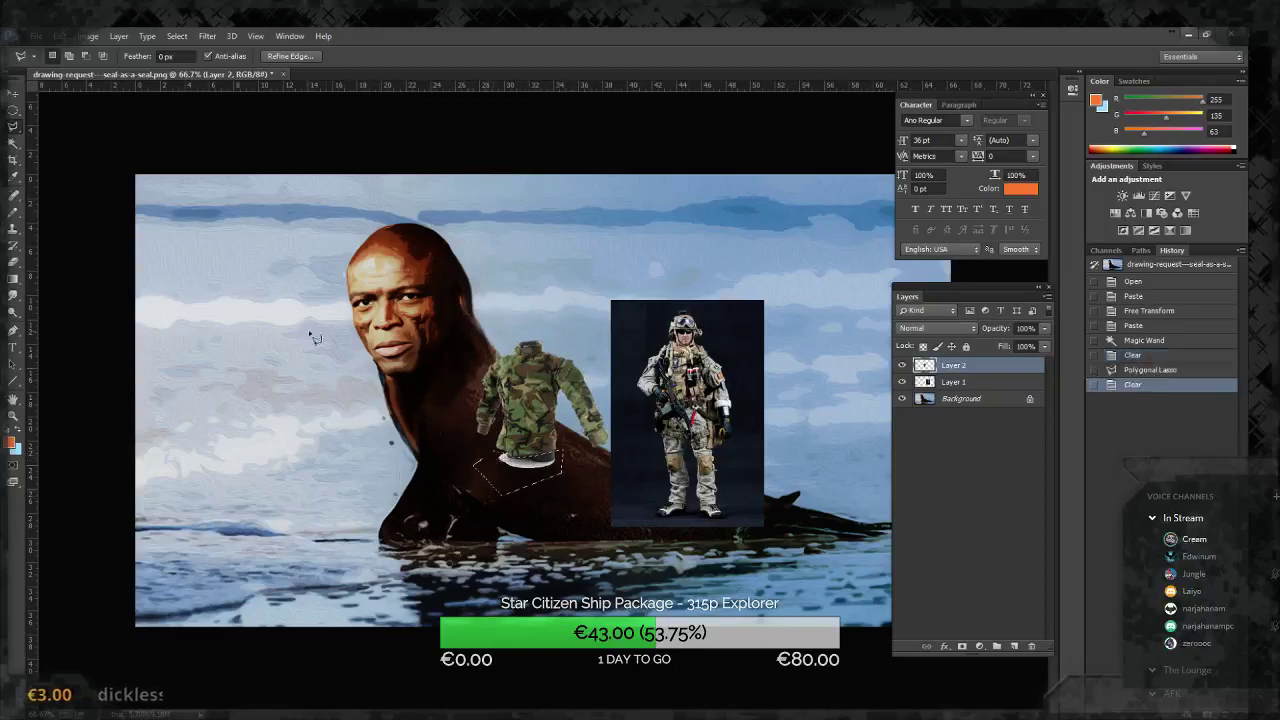
click(13, 108)
click(265, 265)
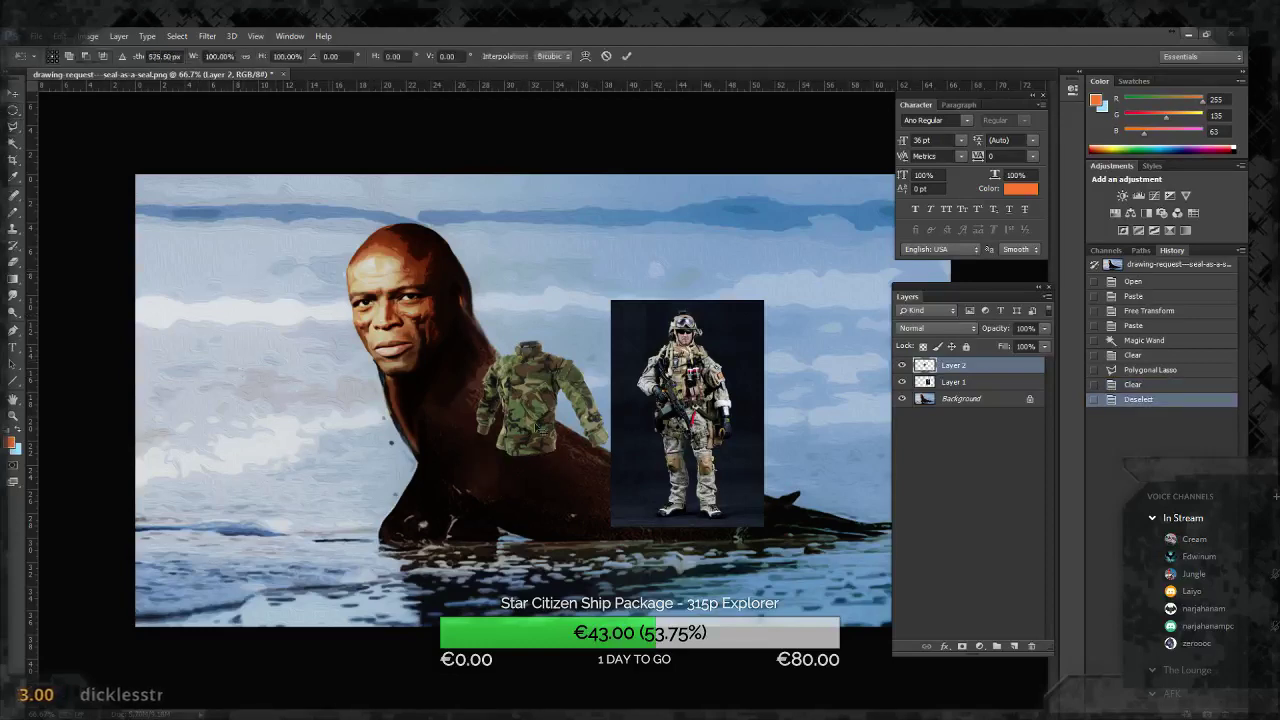
Step: Move the jacket onto the seal's neck, rotating it and enlarging it to about double size
key(ctrl+t)
drag(537, 400, 451, 380)
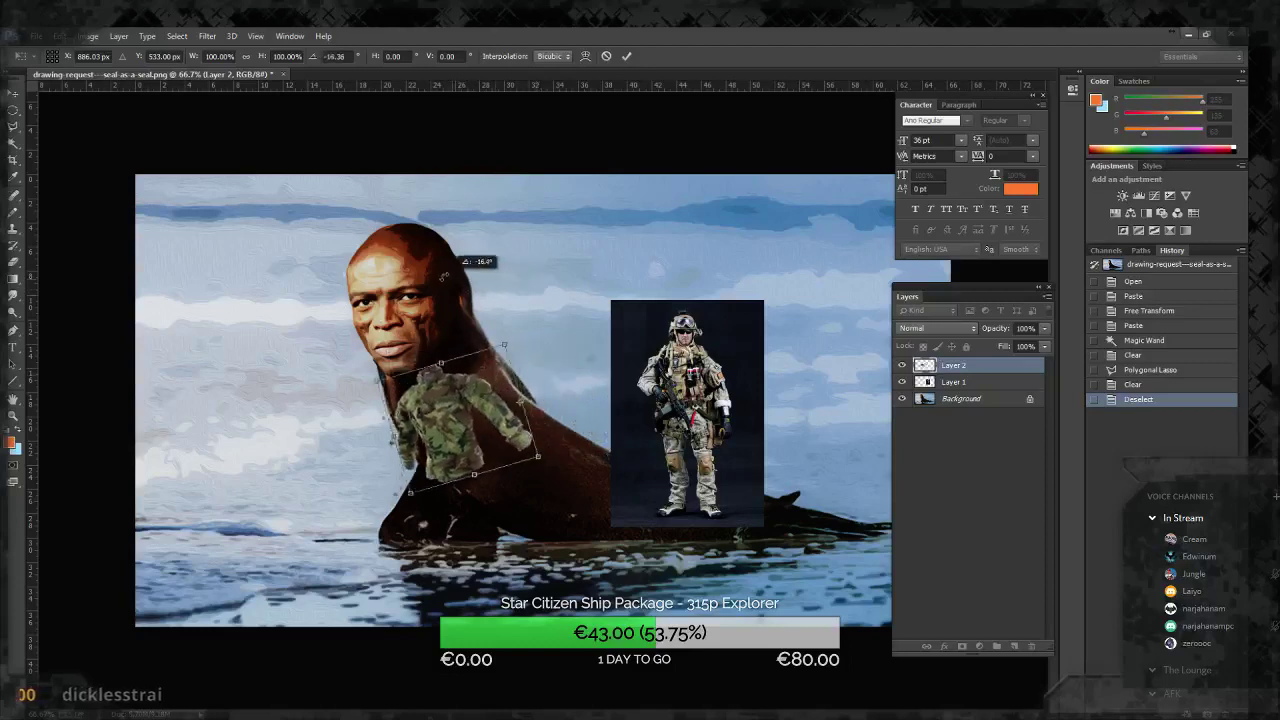
drag(491, 289, 418, 262)
mouse_move(463, 421)
mouse_down()
mouse_move(478, 450)
mouse_move(470, 423)
mouse_up()
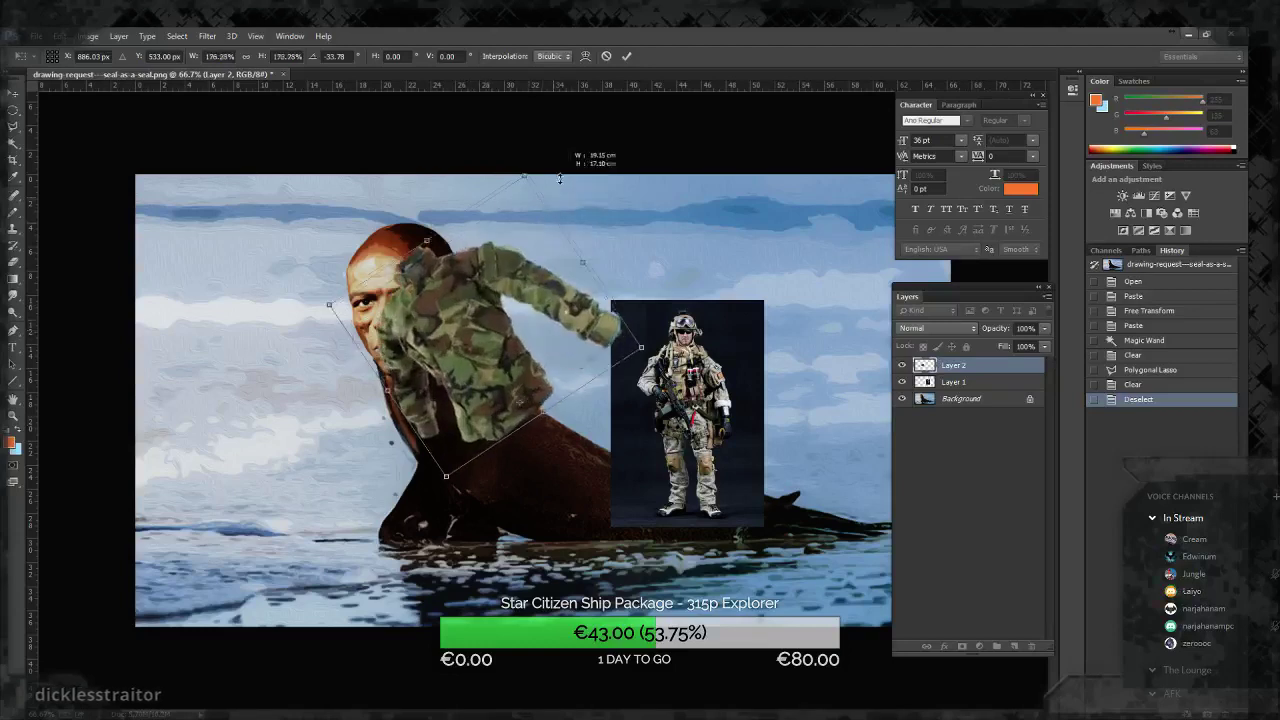
mouse_move(491, 303)
mouse_down()
mouse_move(536, 130)
mouse_move(474, 393)
mouse_up()
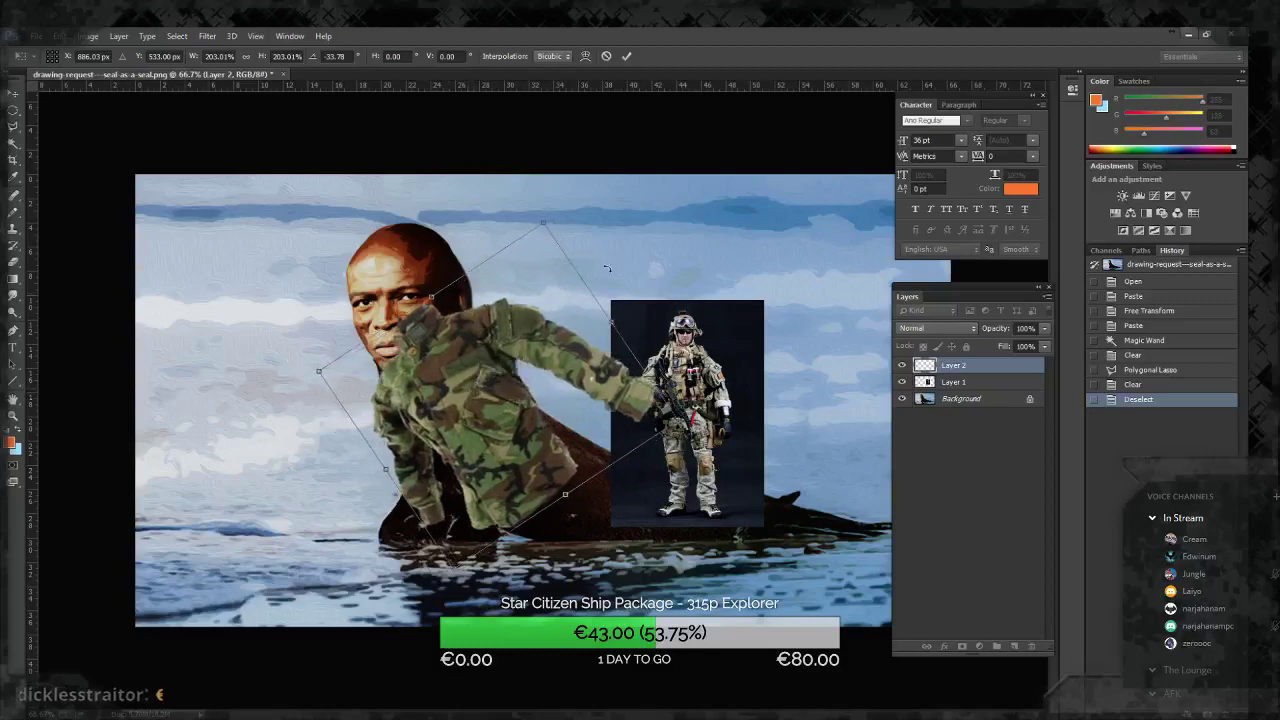
drag(632, 260, 628, 232)
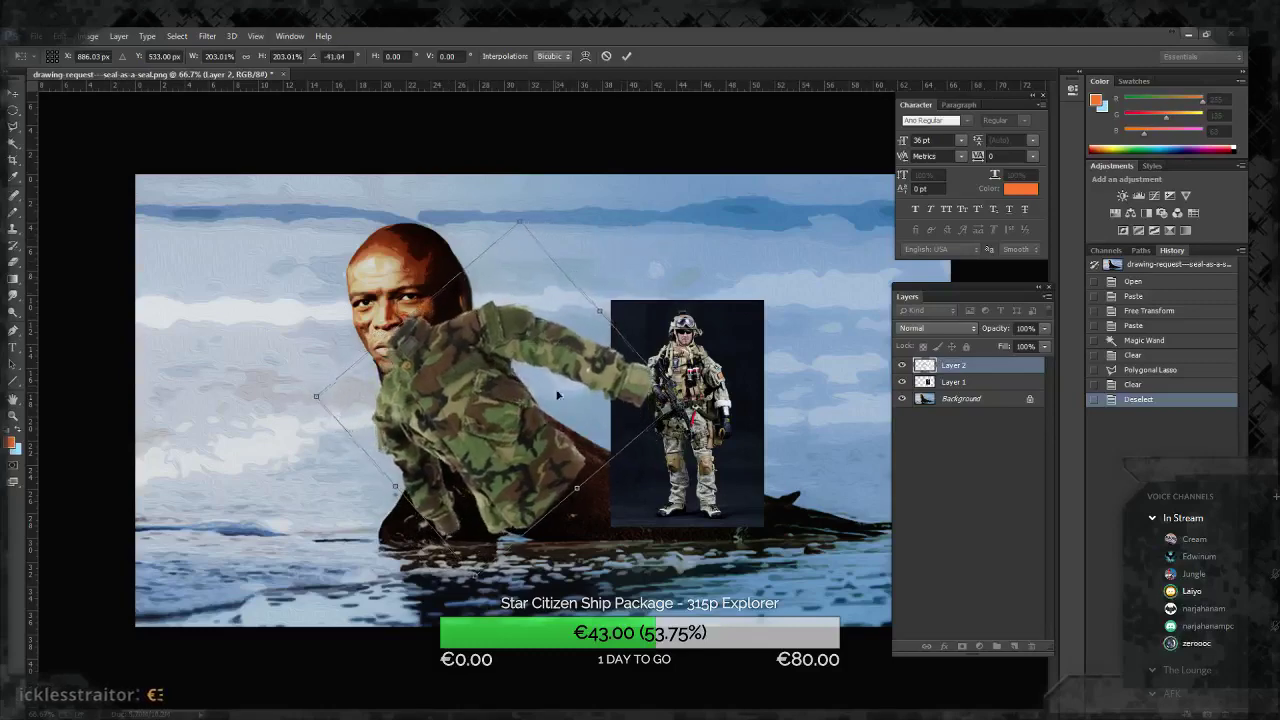
Step: Enlarge the jacket to about 213% over the seal's body below the face and apply
mouse_move(520, 363)
mouse_down()
mouse_move(590, 433)
mouse_move(555, 379)
mouse_up()
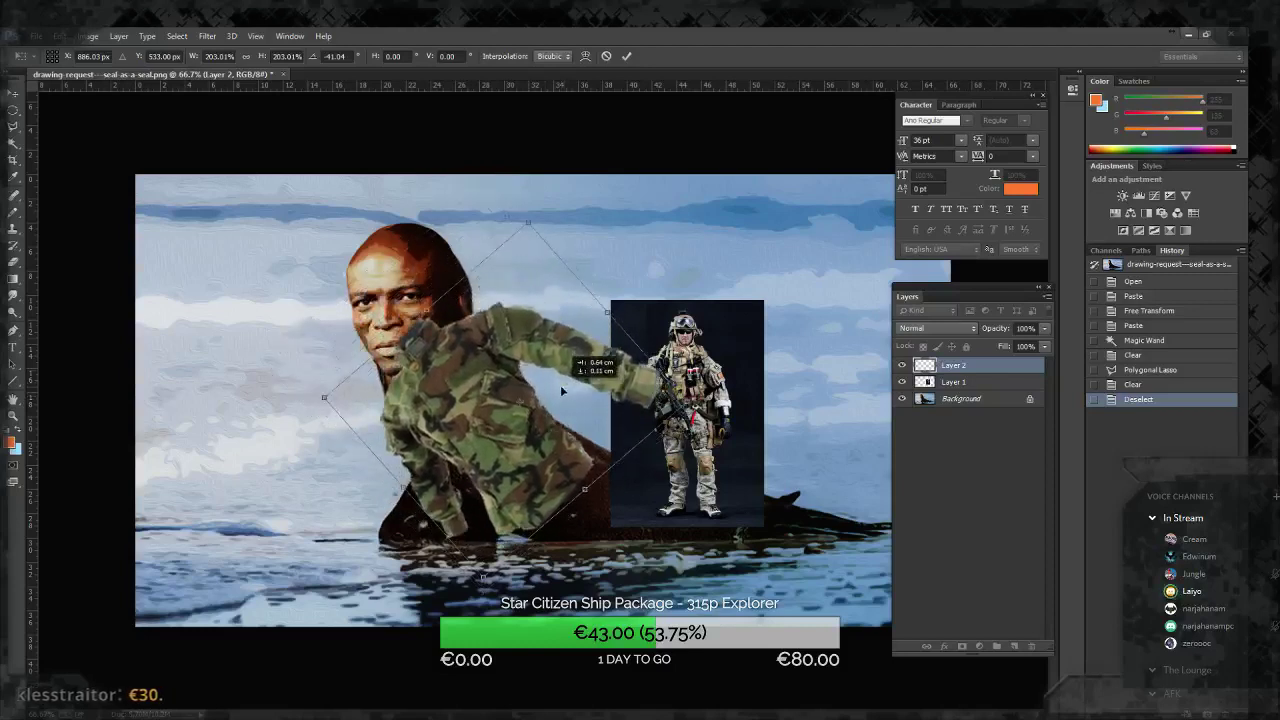
mouse_move(555, 379)
mouse_down()
mouse_move(580, 416)
mouse_move(555, 379)
mouse_up()
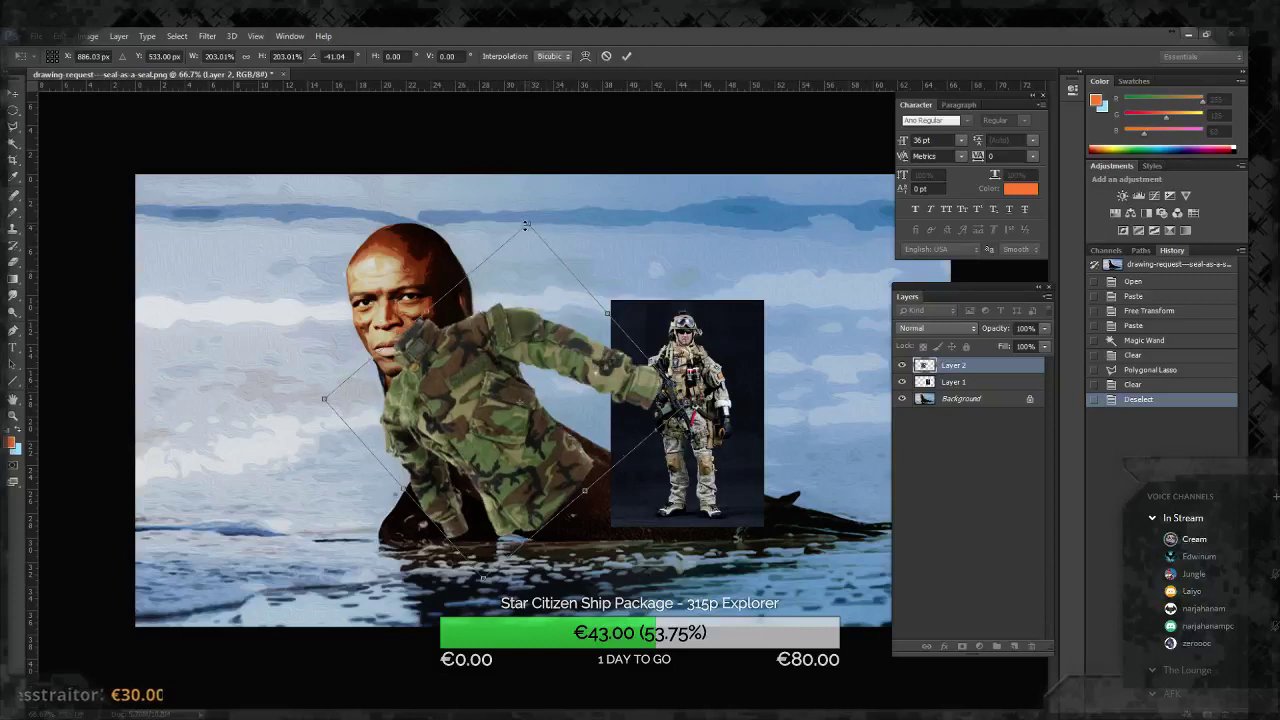
drag(525, 226, 532, 212)
drag(495, 318, 496, 331)
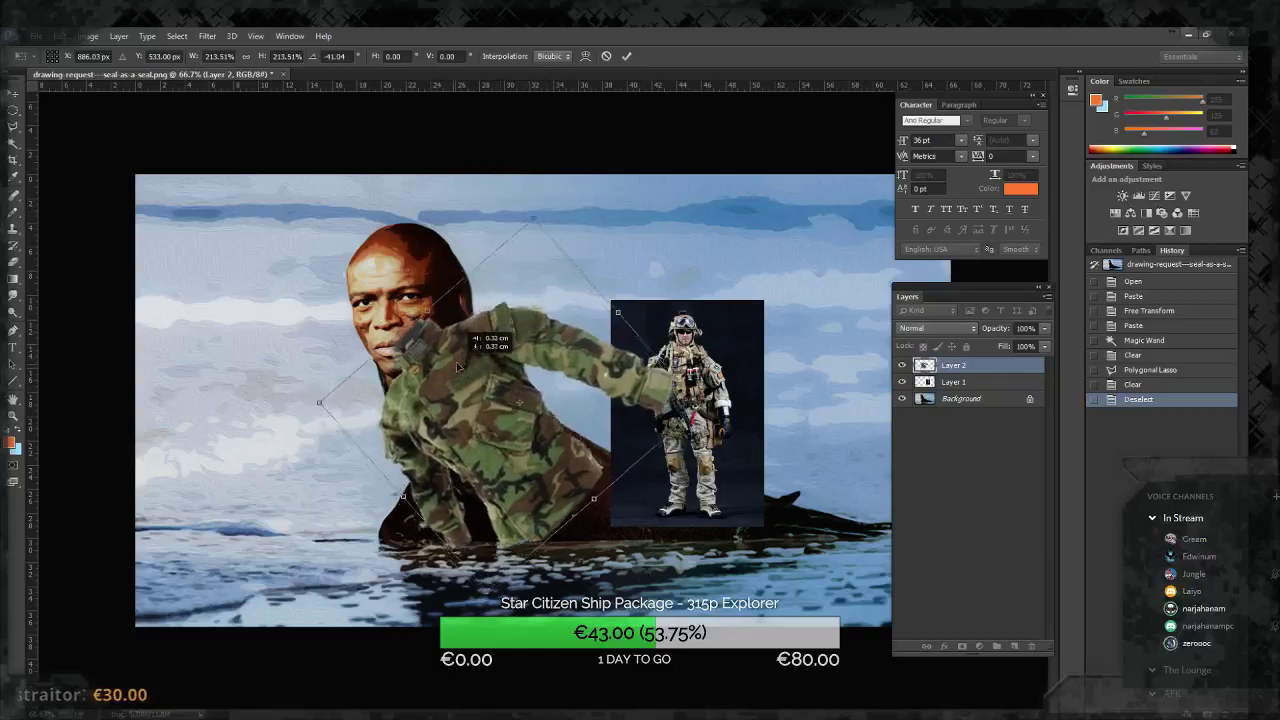
key(Return)
click(13, 126)
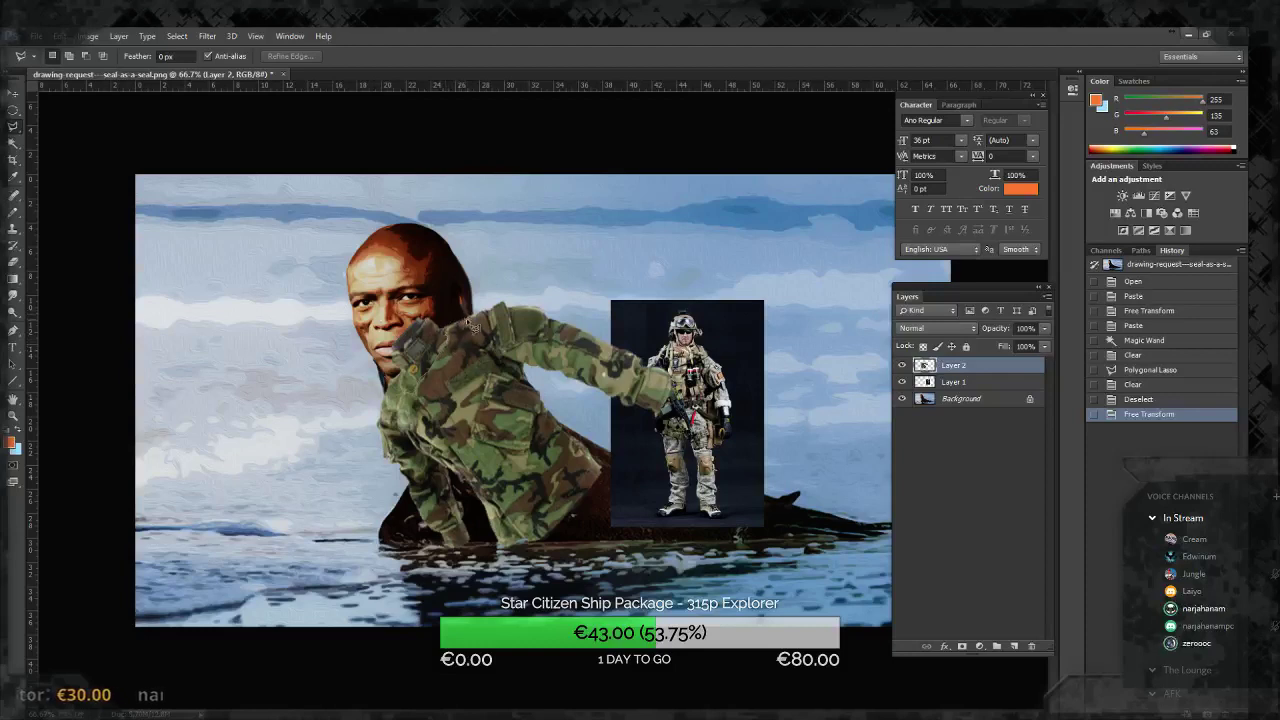
Step: Erase the part of the jacket overlapping the seal's face
click(468, 322)
click(412, 274)
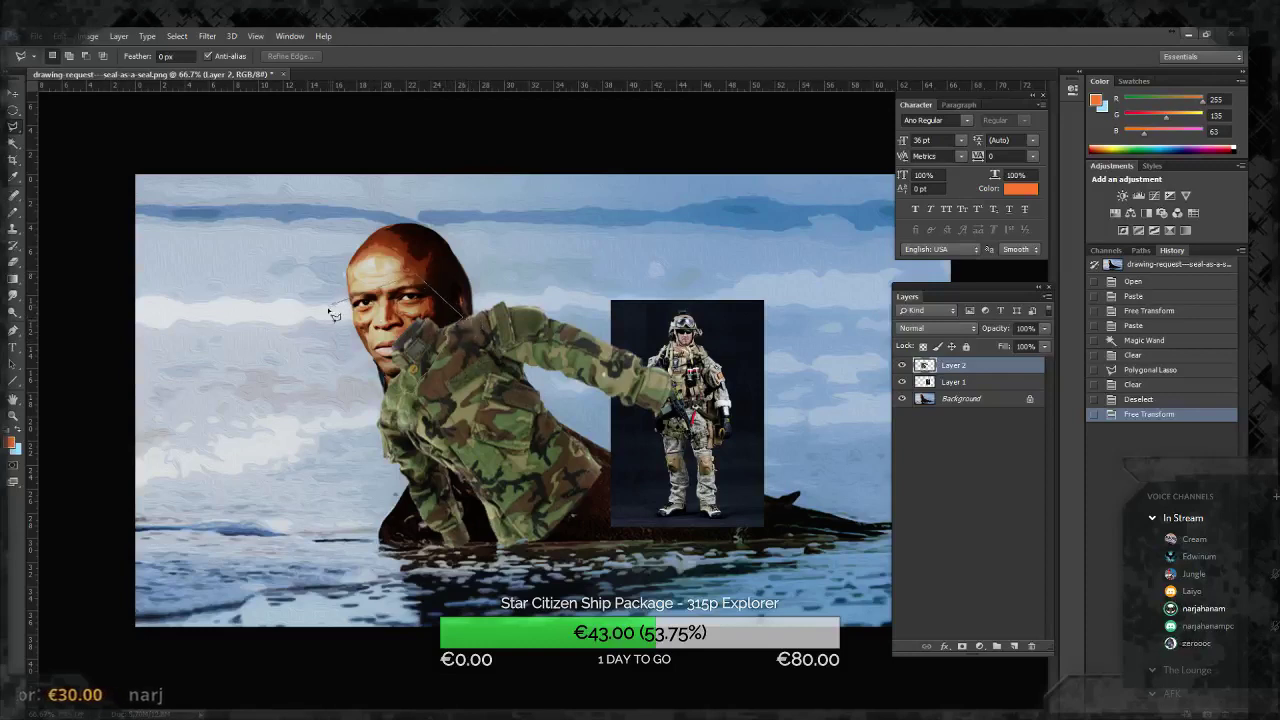
click(335, 308)
double_click(385, 388)
key(Delete)
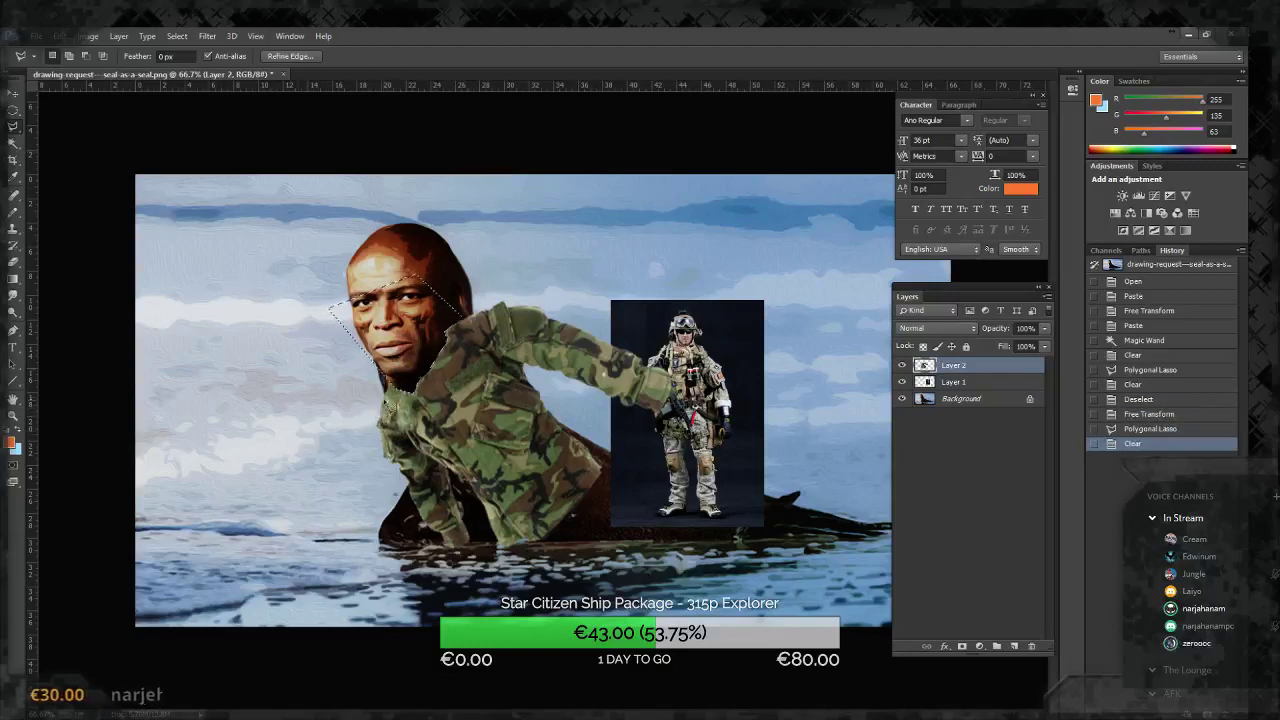
Step: Select the jacket's left edge and cut it away
key(ctrl+d)
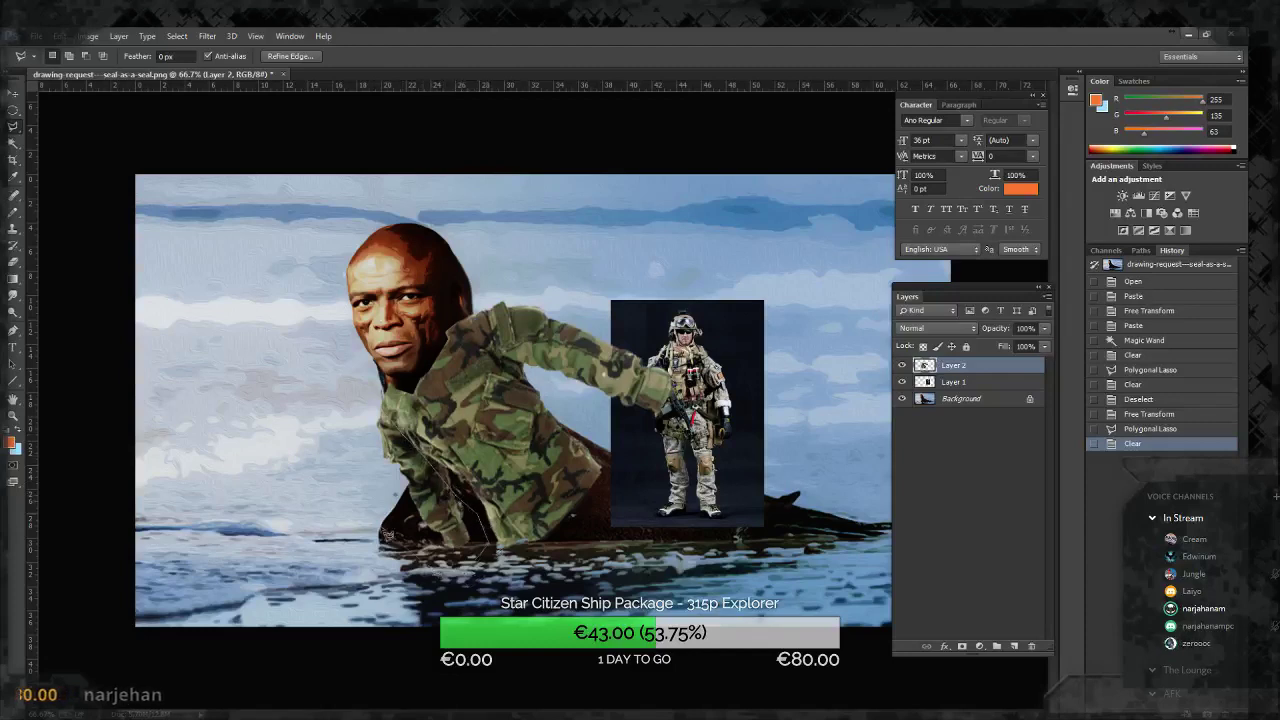
click(372, 482)
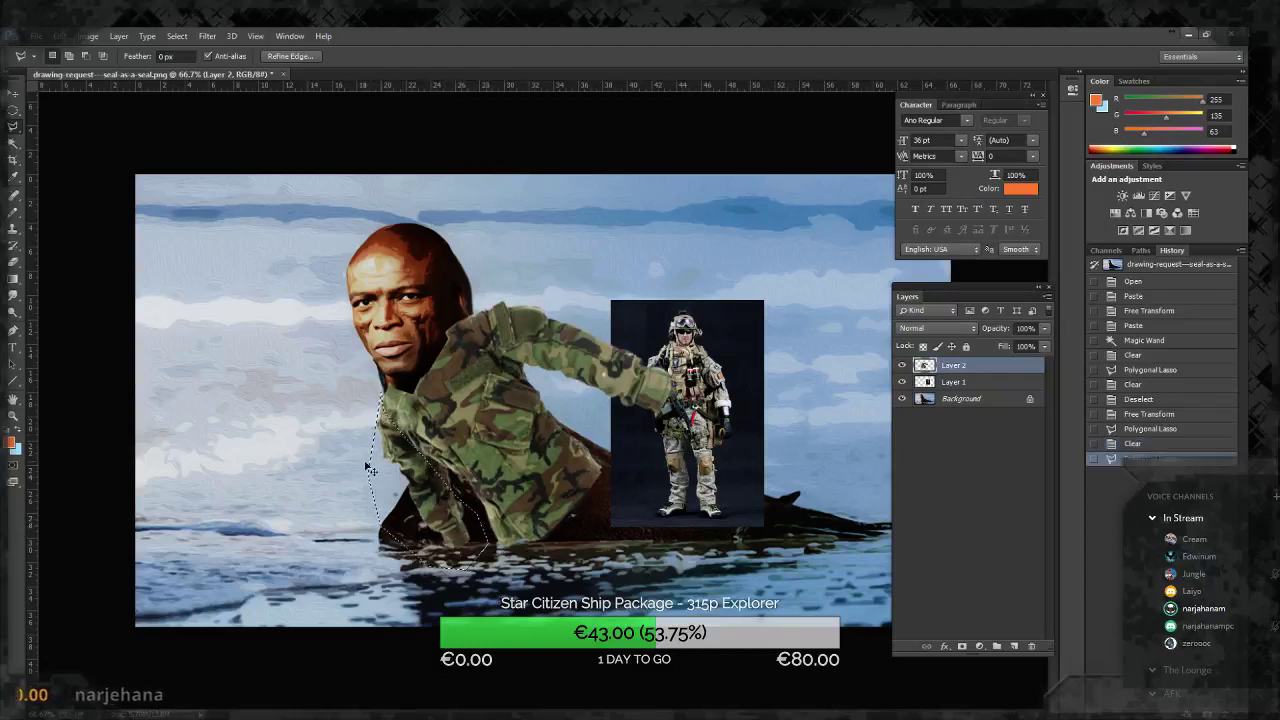
key(Delete)
Step: Paste the cut jacket piece as Layer 3, rotate to about 68°, scale, and fit it to the lower-left body
key(ctrl+v)
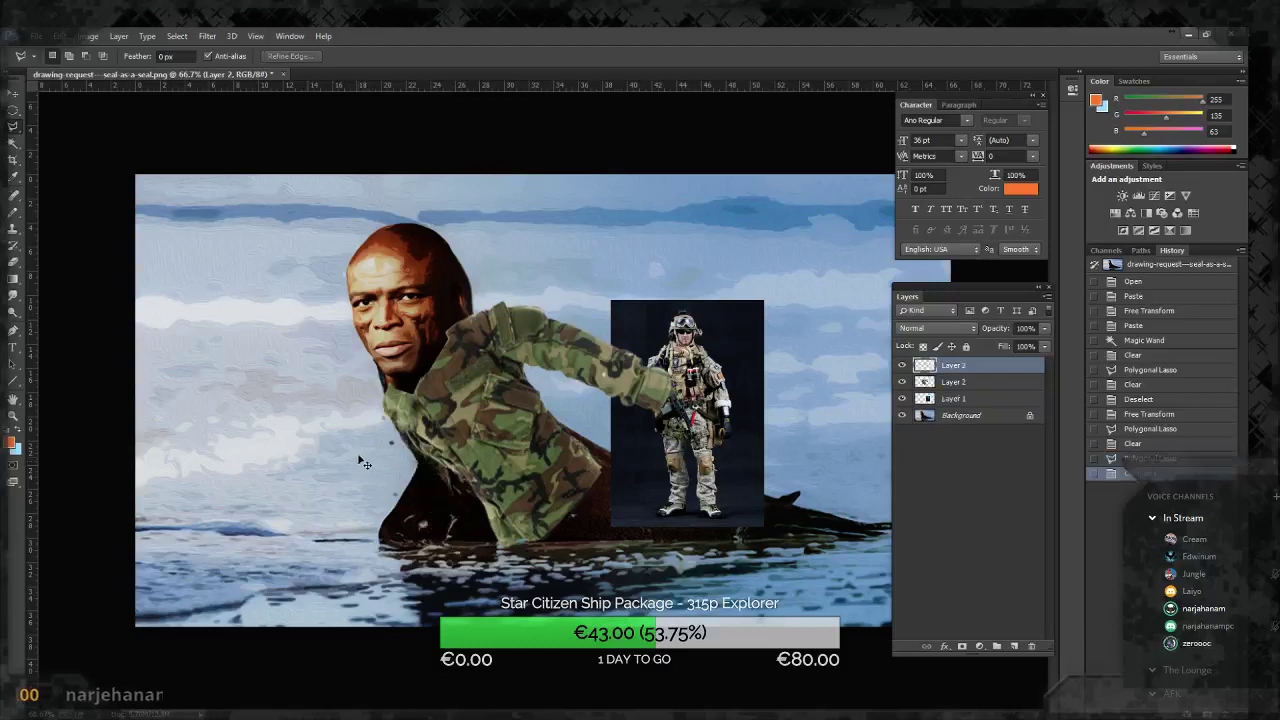
key(ctrl+t)
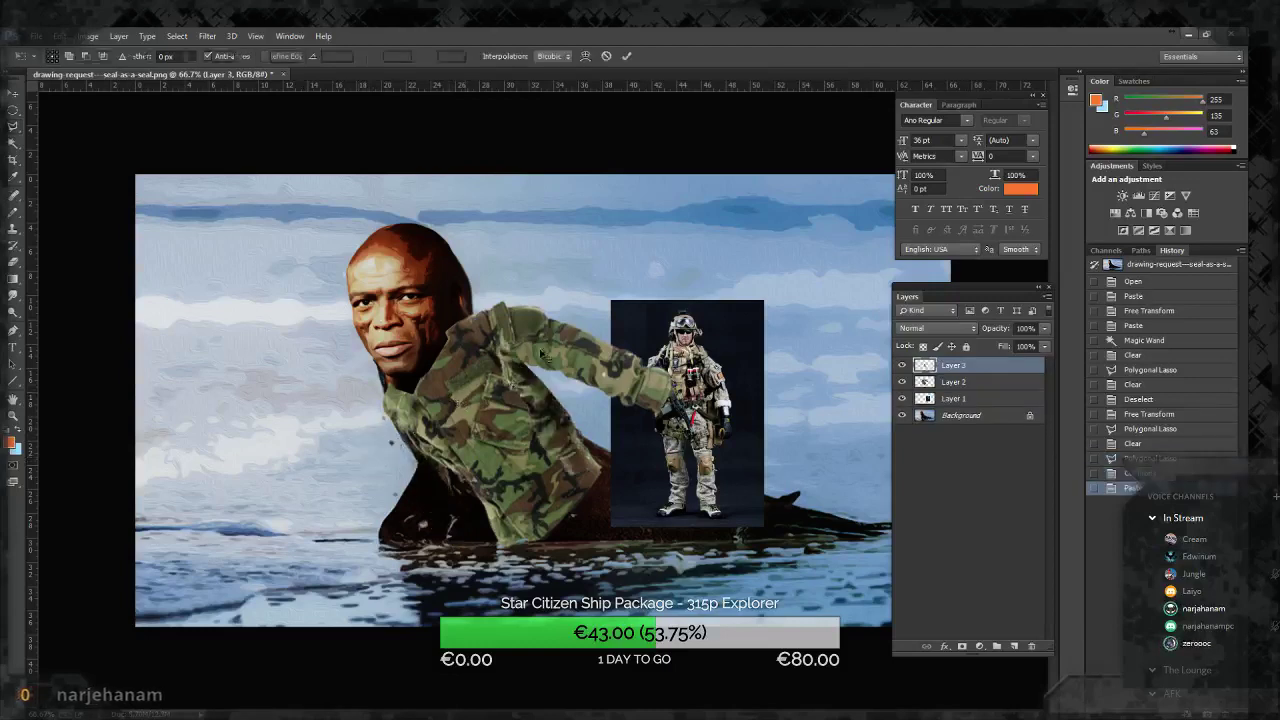
mouse_move(545, 300)
mouse_down()
mouse_move(512, 437)
mouse_move(537, 421)
mouse_up()
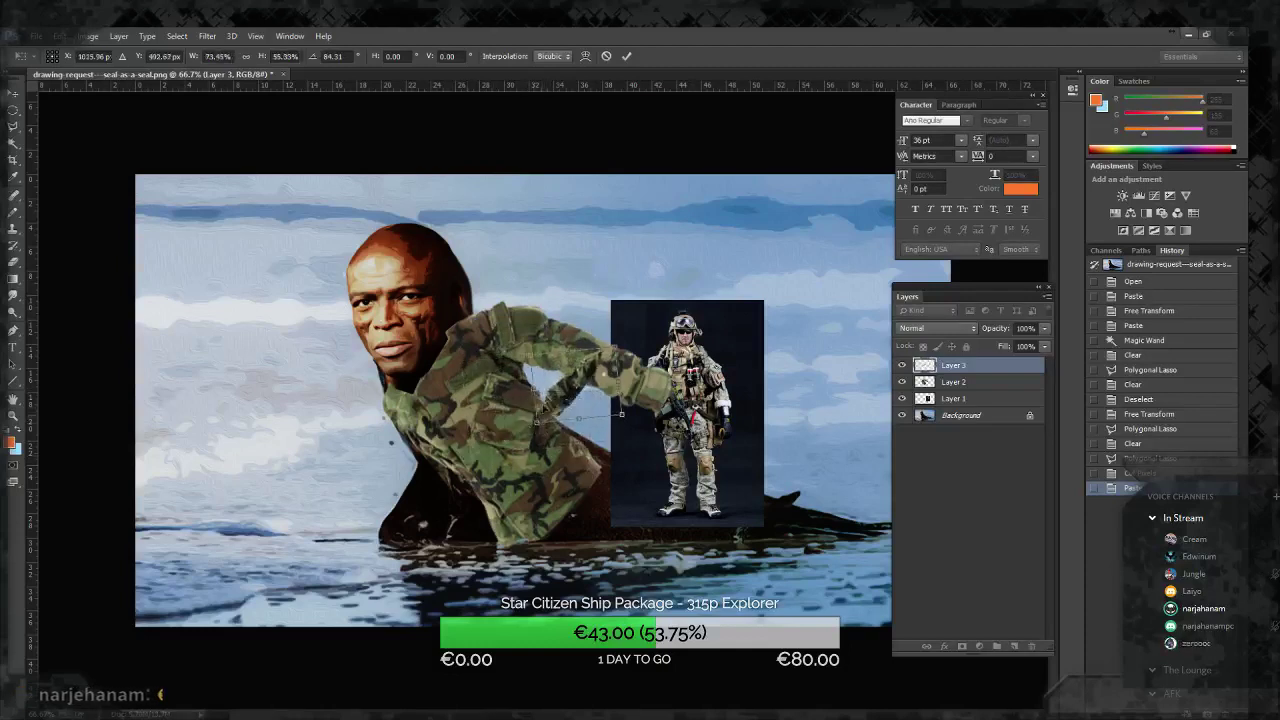
drag(578, 347, 614, 340)
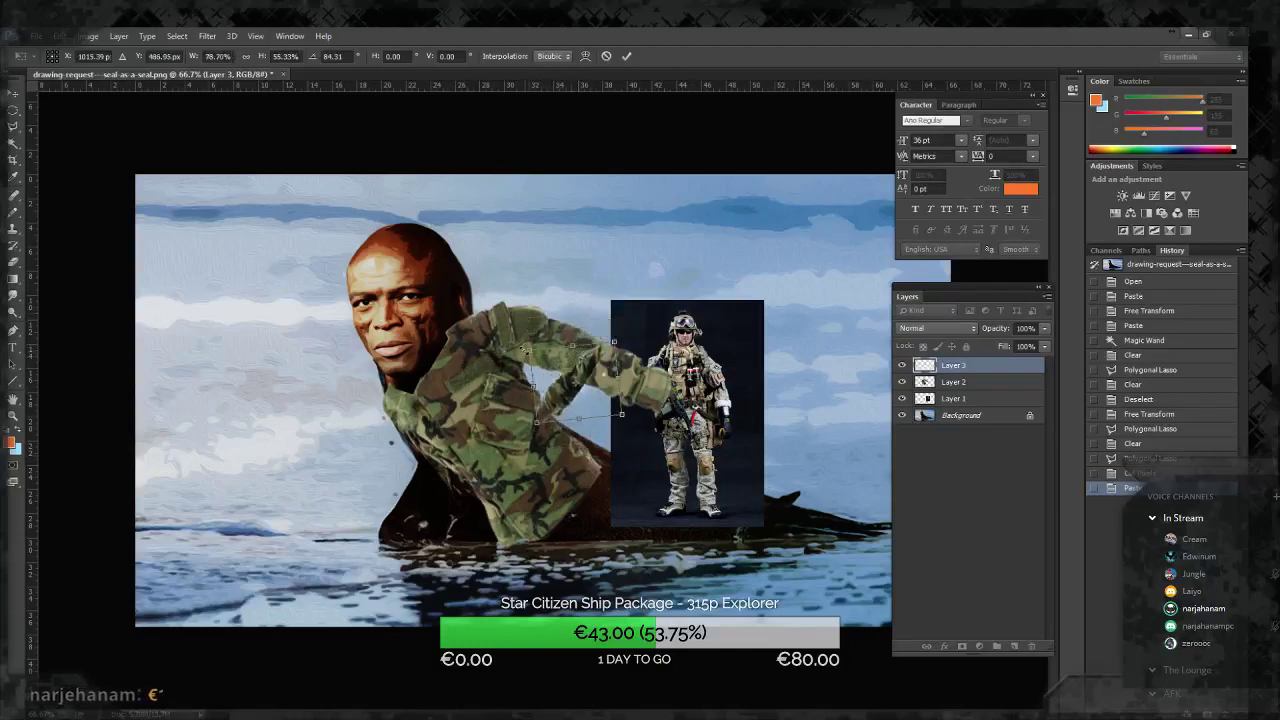
drag(528, 328, 497, 318)
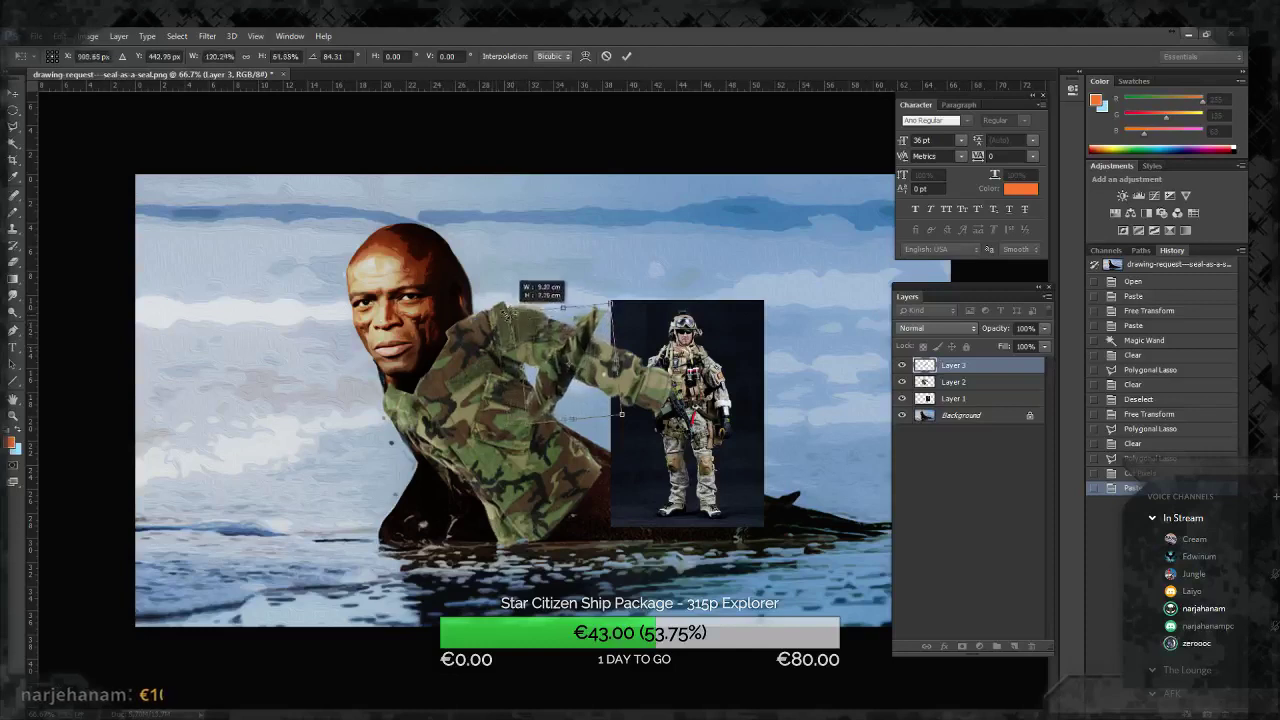
drag(560, 365, 428, 490)
drag(546, 460, 572, 405)
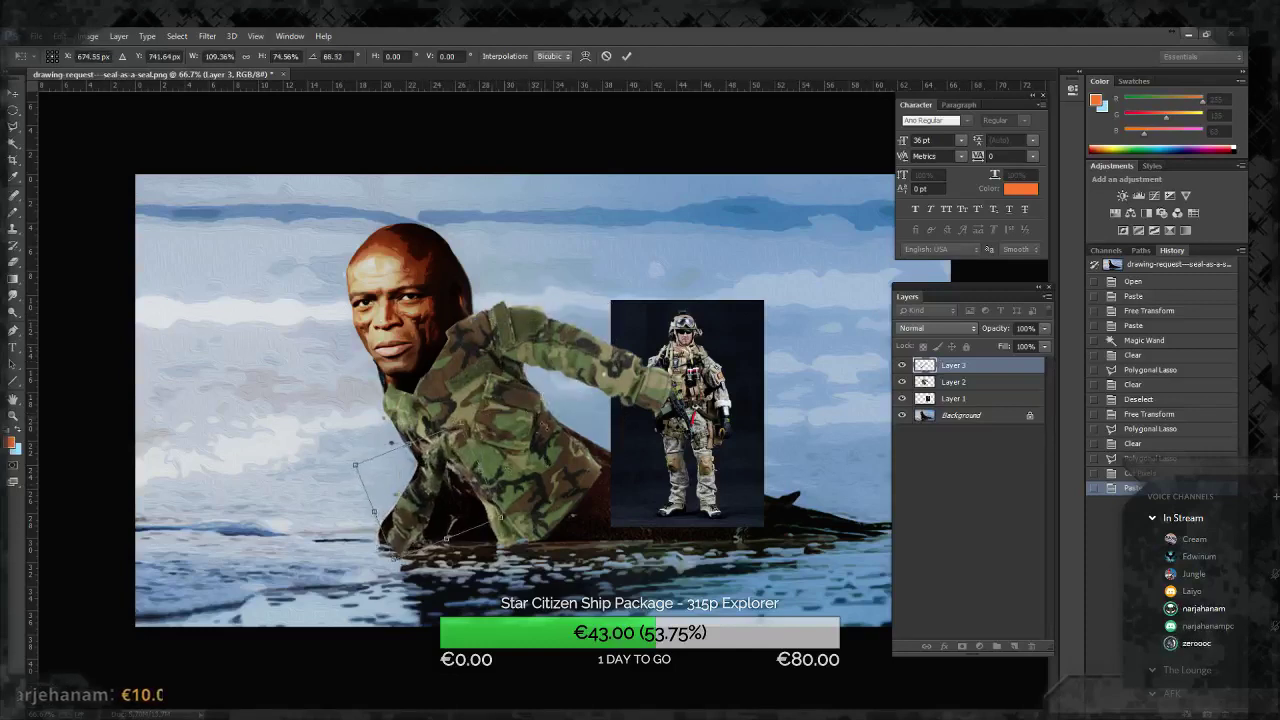
drag(466, 420, 436, 442)
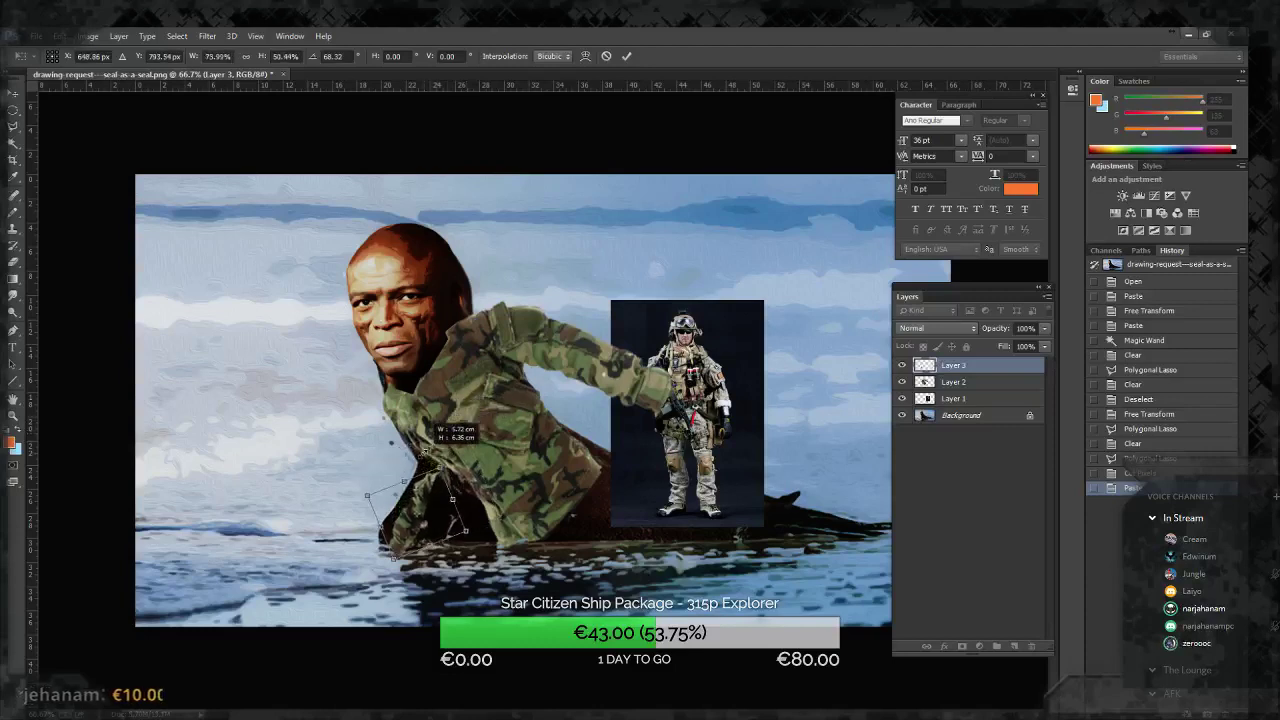
drag(452, 498, 404, 508)
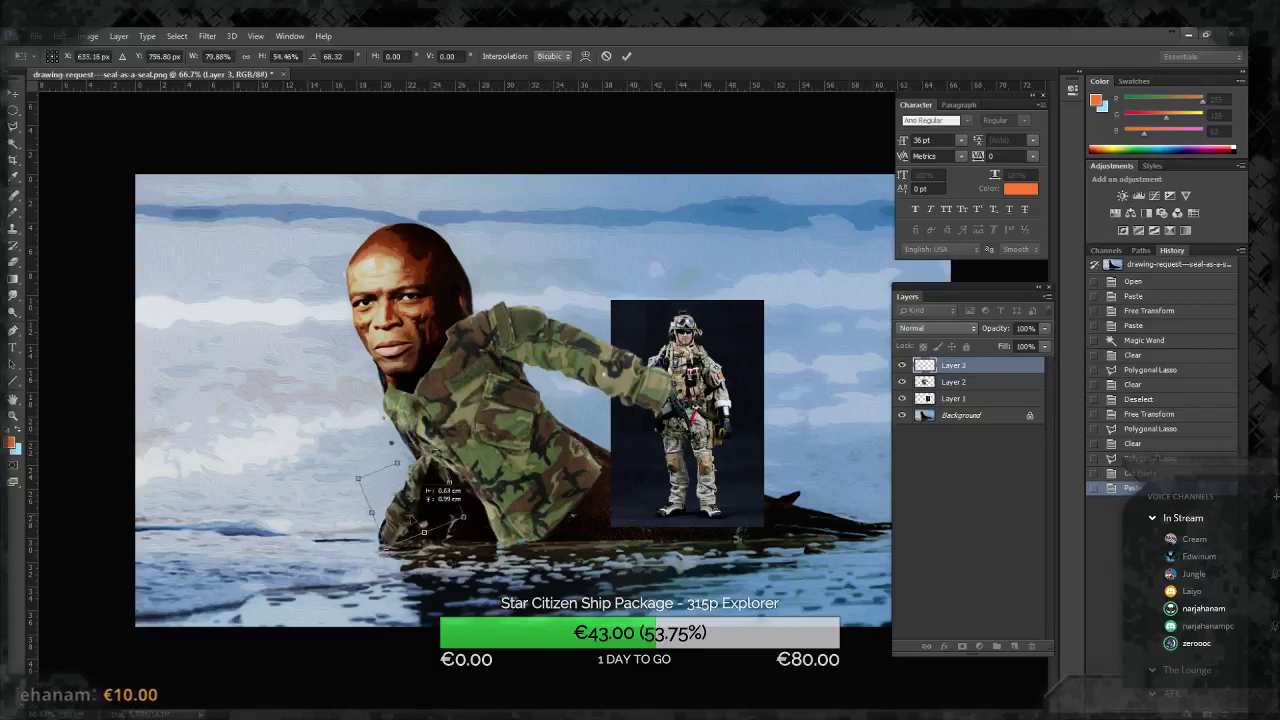
key(Return)
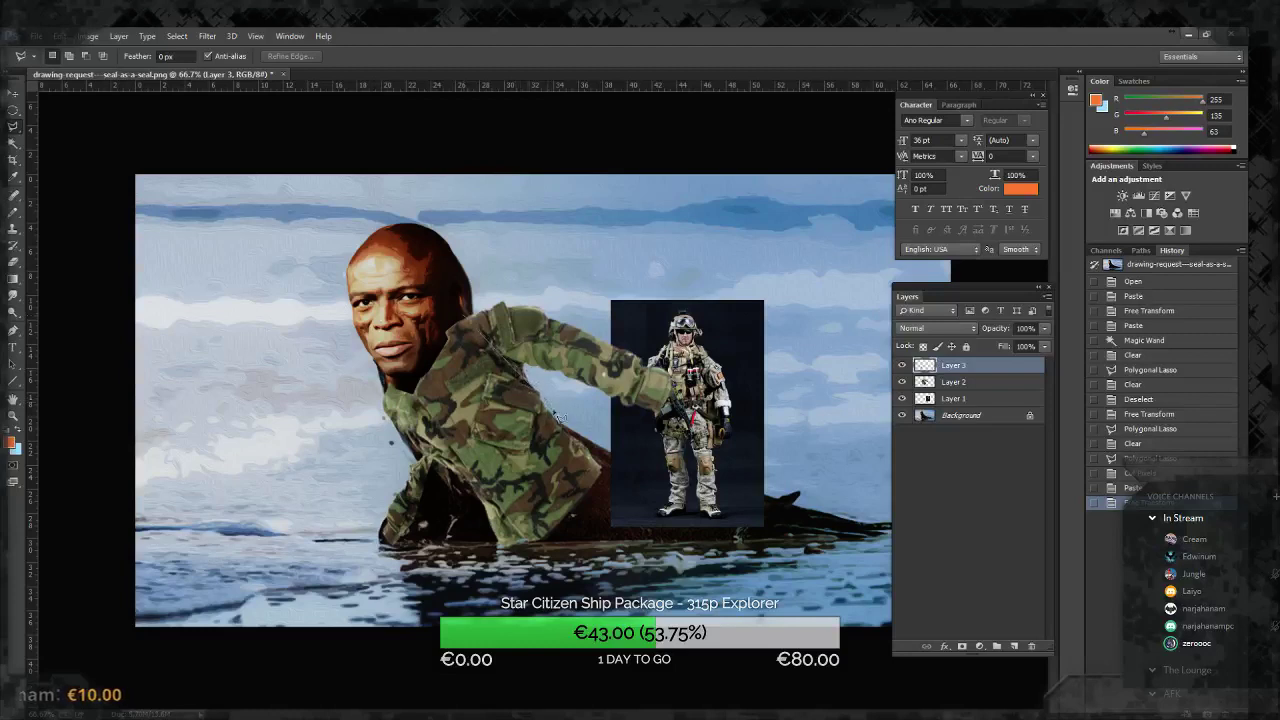
Step: Outline the outstretched camo arm, undoing an accidental erase on the soldier Layer 1
click(630, 455)
click(712, 428)
click(712, 366)
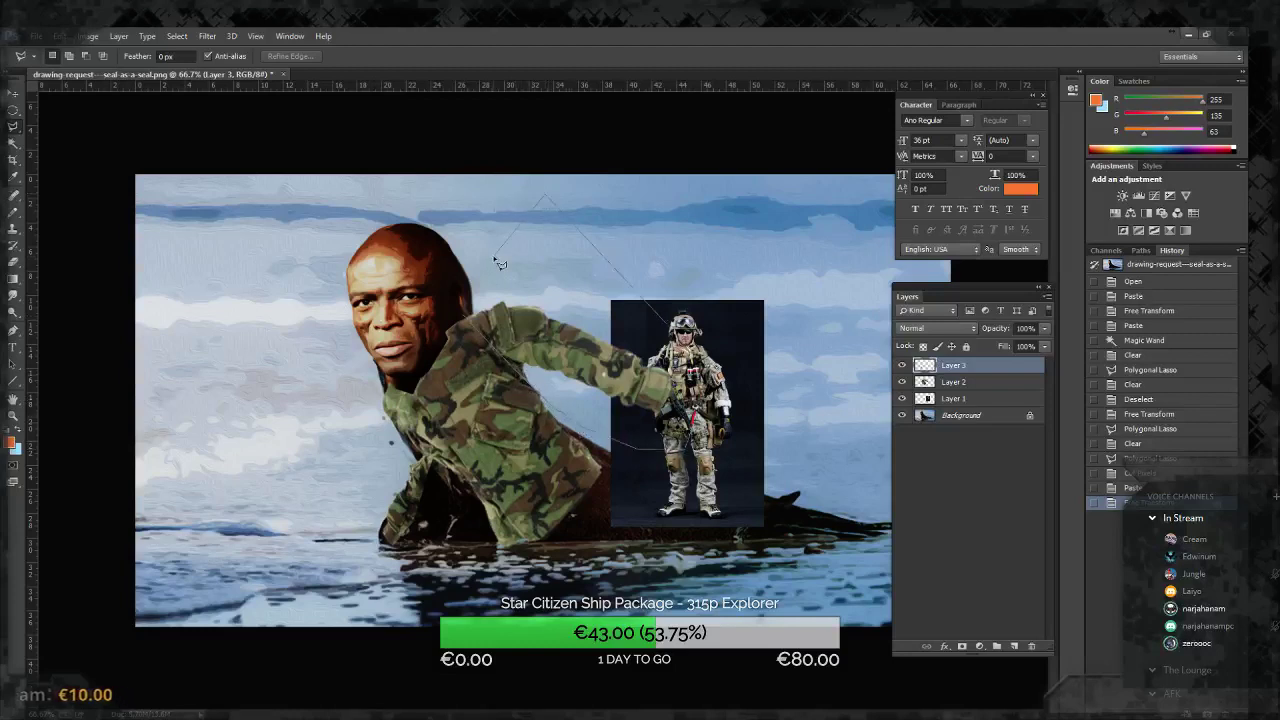
double_click(470, 303)
key(Return)
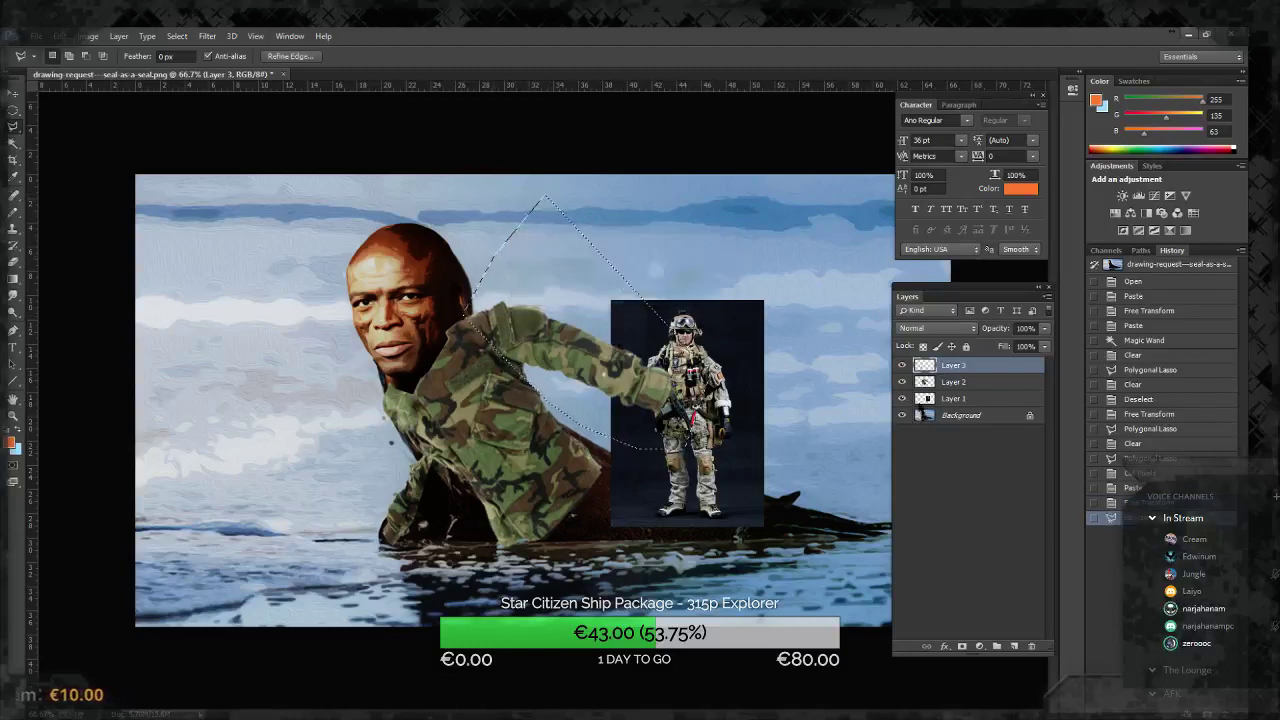
click(920, 400)
key(Delete)
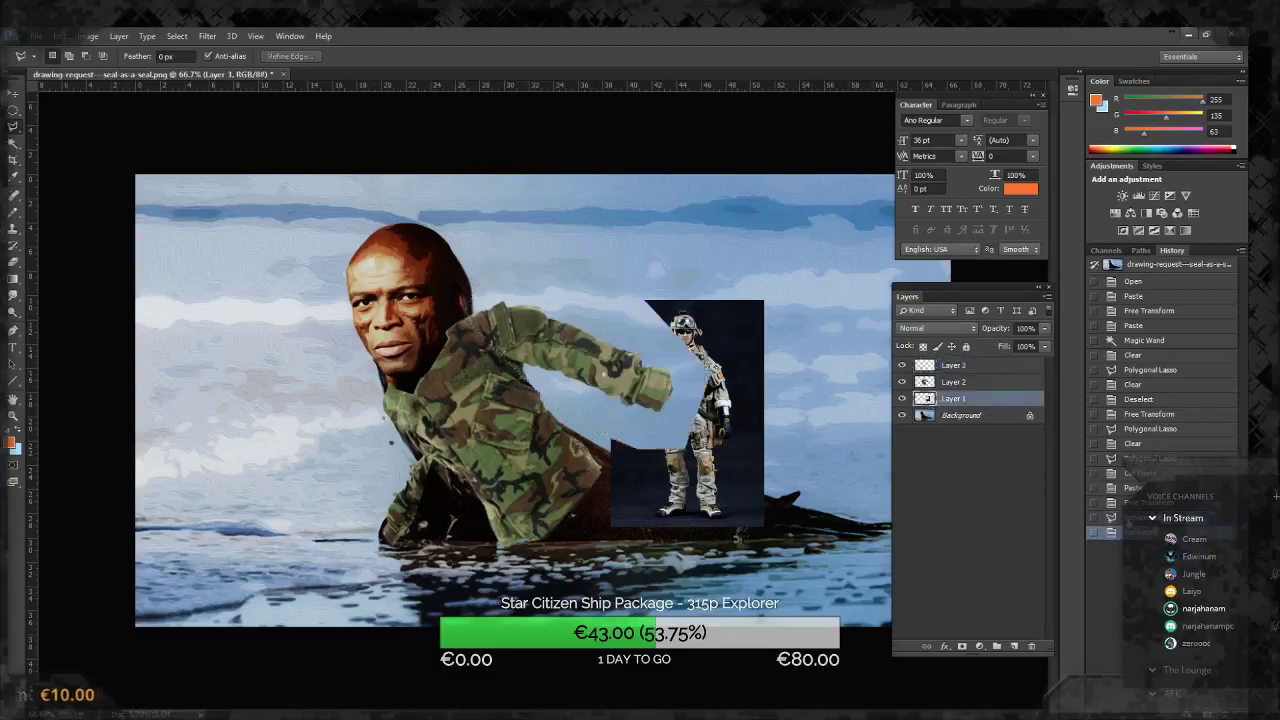
key(ctrl+z)
Step: Cut the arm out of the jacket's Layer 2 and paste it onto a new Layer 4
click(946, 382)
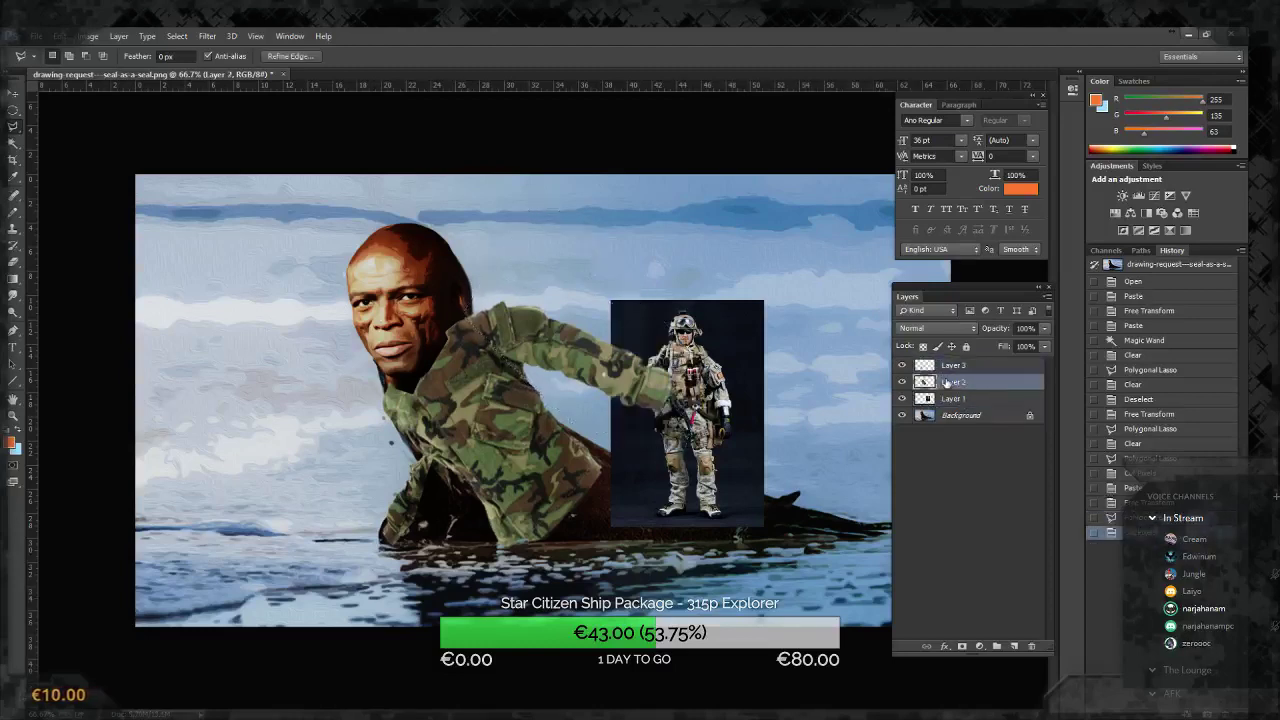
key(Delete)
key(ctrl+d)
key(ctrl+shift+alt+n)
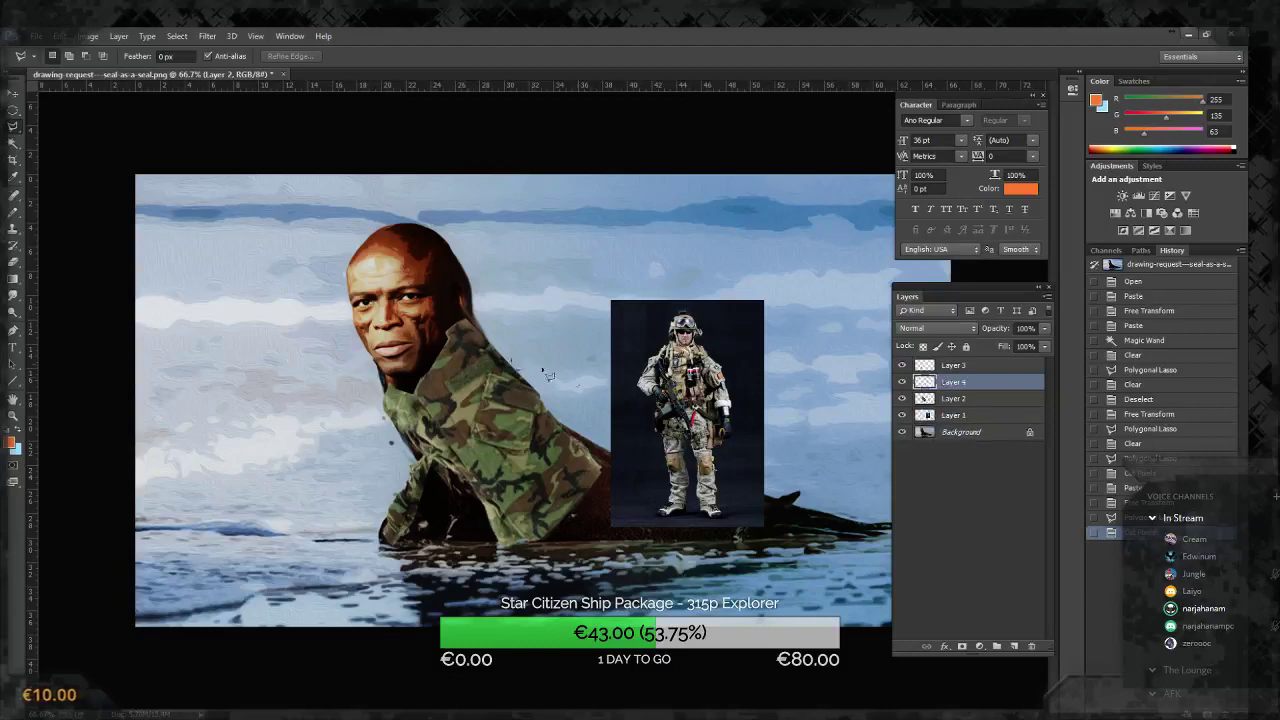
key(ctrl+v)
Step: Rotate the Layer 4 arm 90° upright, shrink it to about 75%, and stand it in the water
click(15, 92)
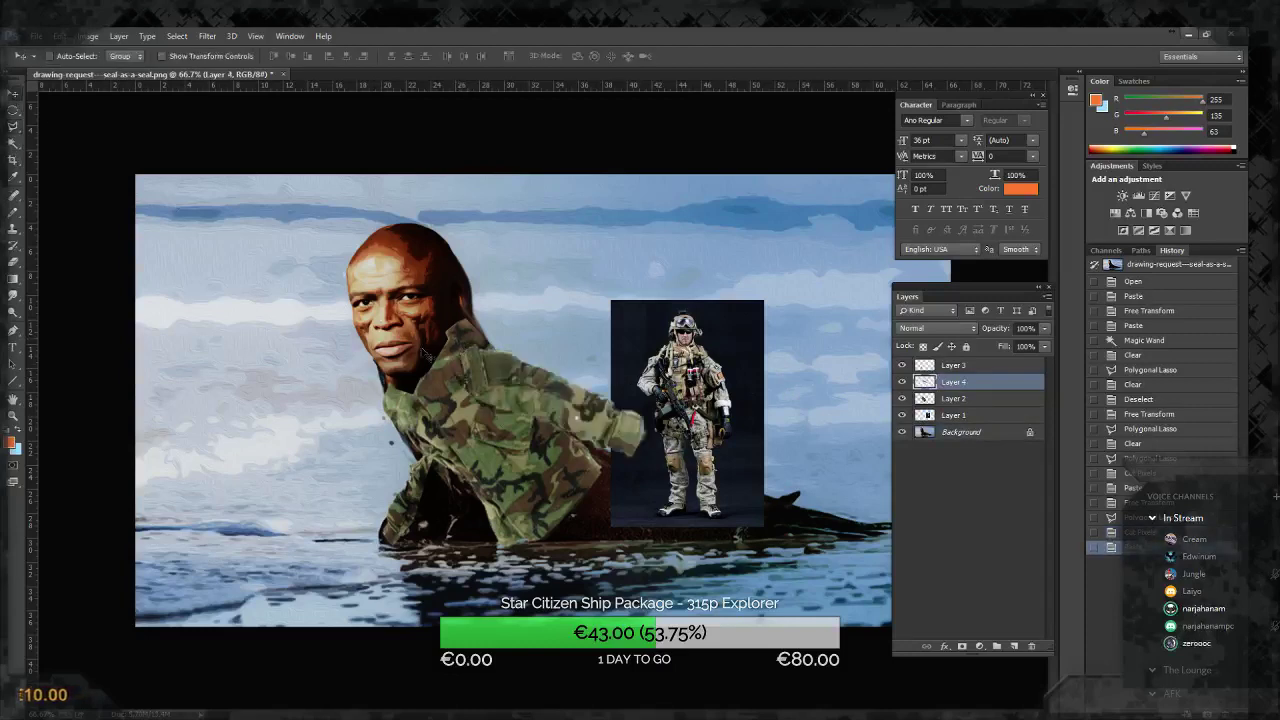
drag(428, 356, 420, 442)
key(ctrl+t)
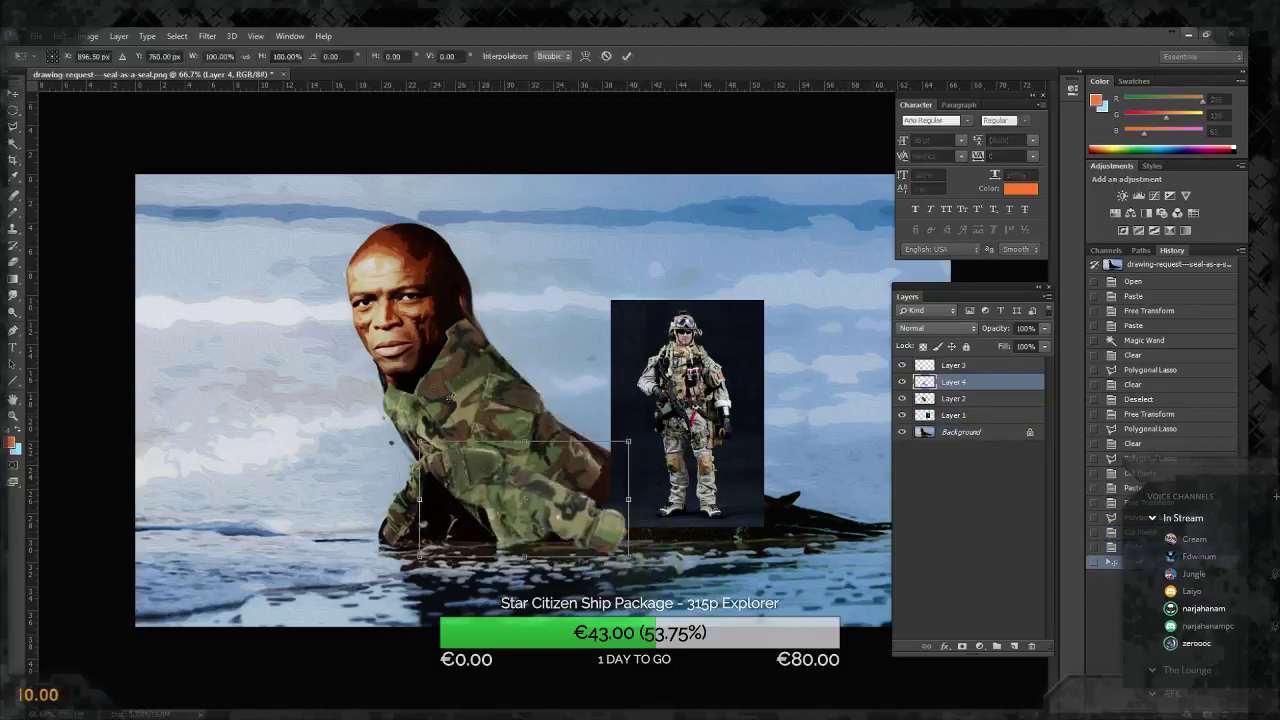
drag(484, 355, 694, 336)
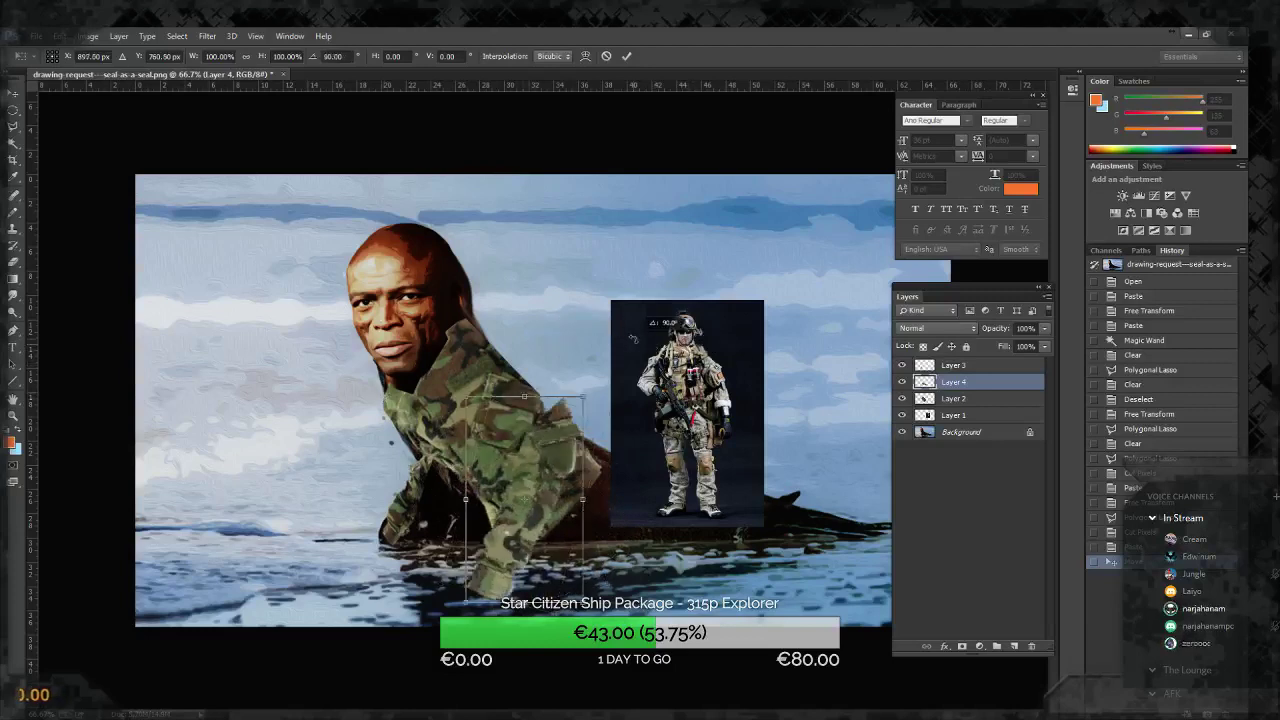
drag(583, 393, 556, 443)
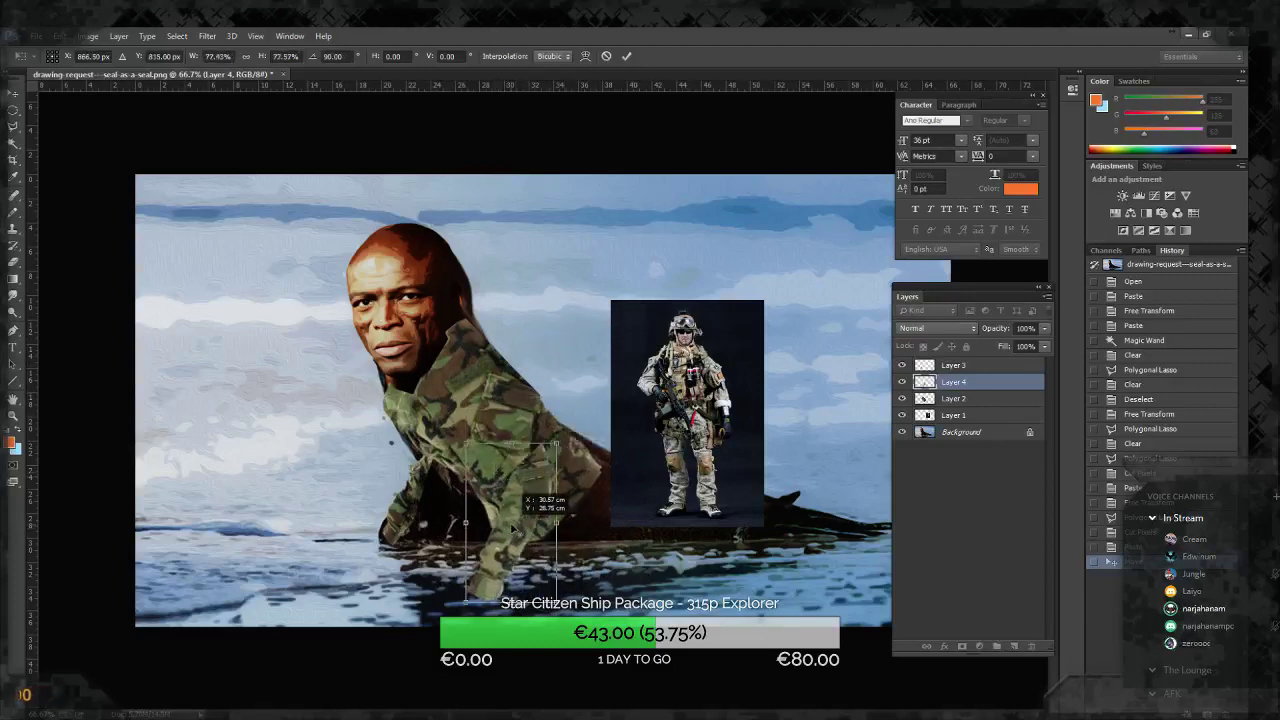
drag(514, 538, 519, 508)
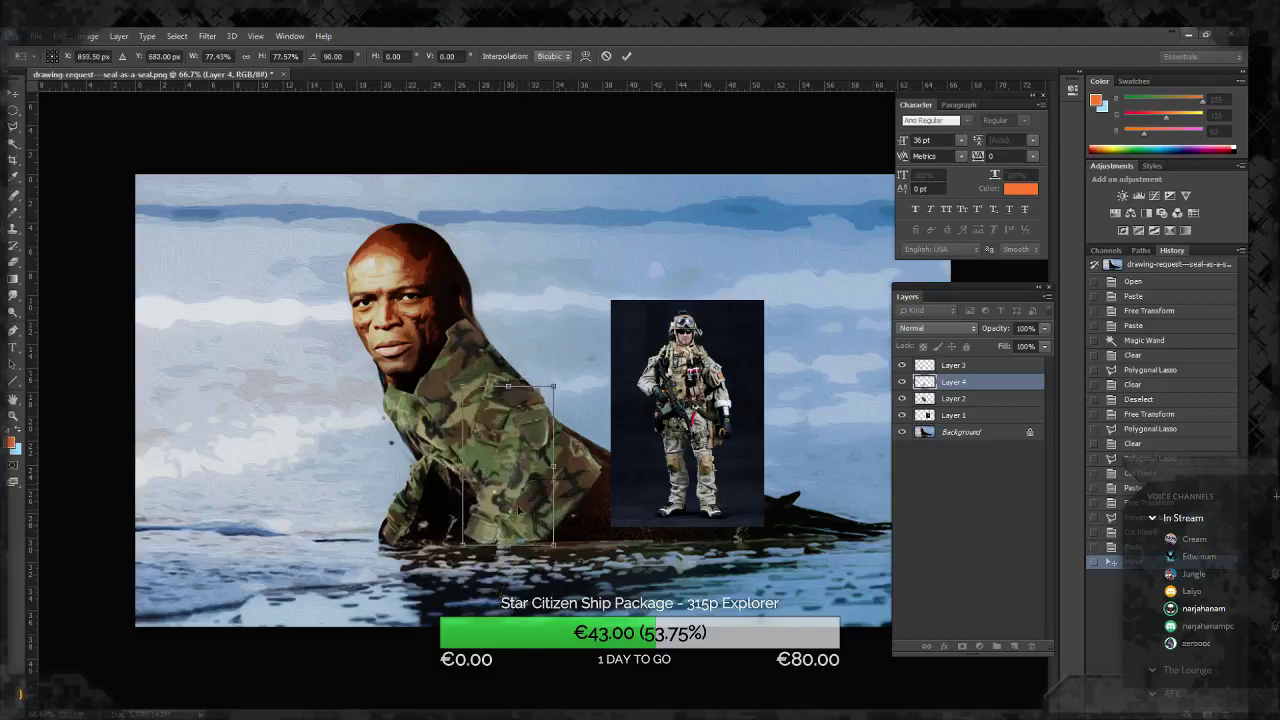
drag(556, 385, 551, 391)
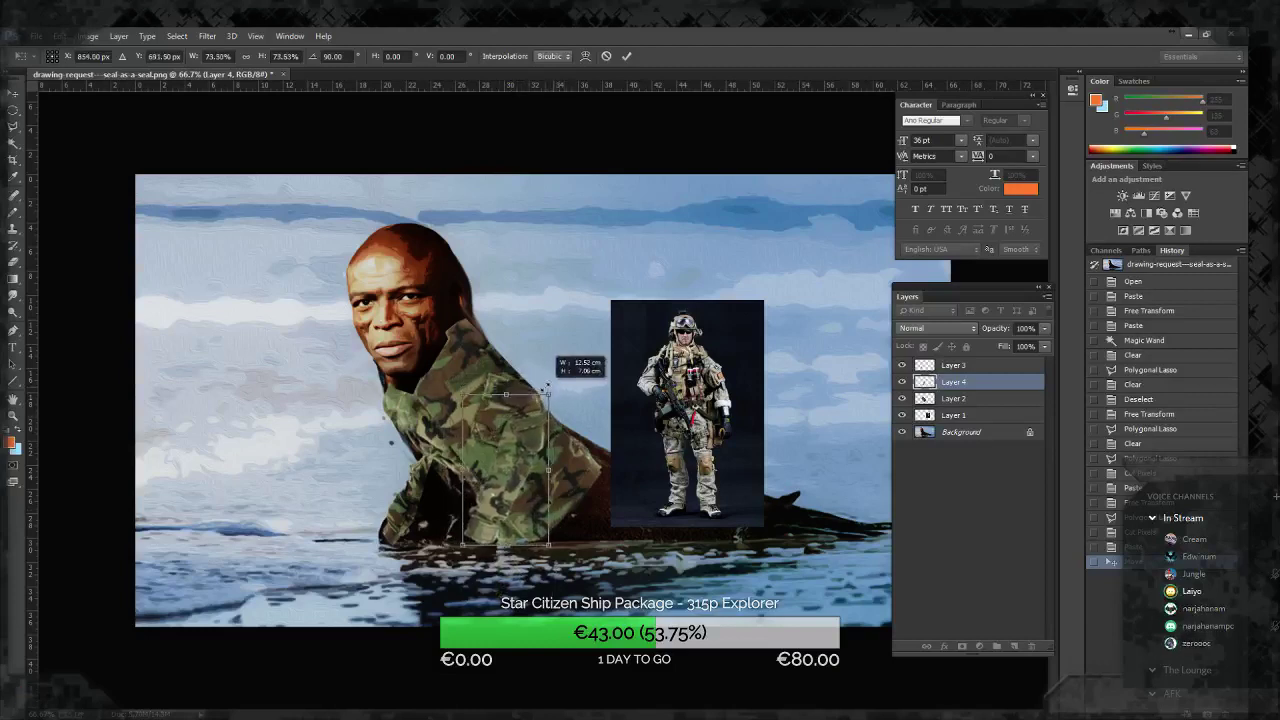
drag(518, 463, 515, 463)
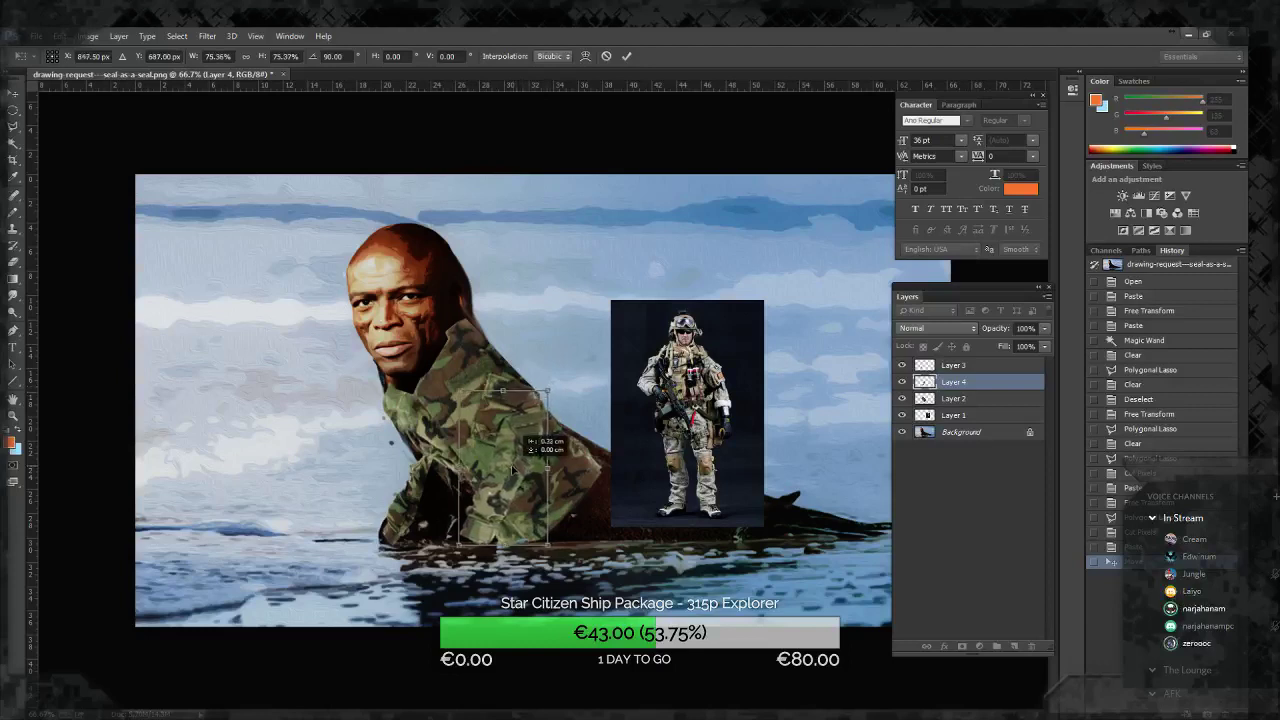
key(Return)
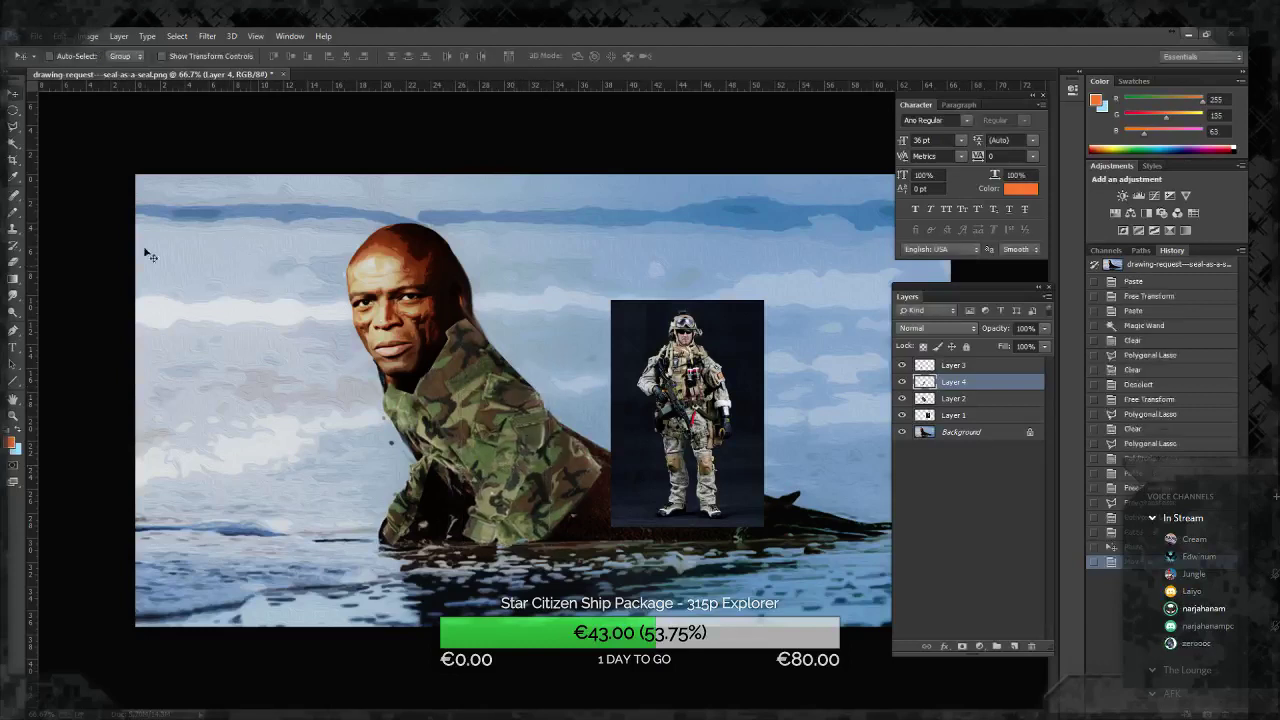
Step: Scale the jacket layers together to about 104% and move the soldier photo to the top-right
ctrl+click(970, 365)
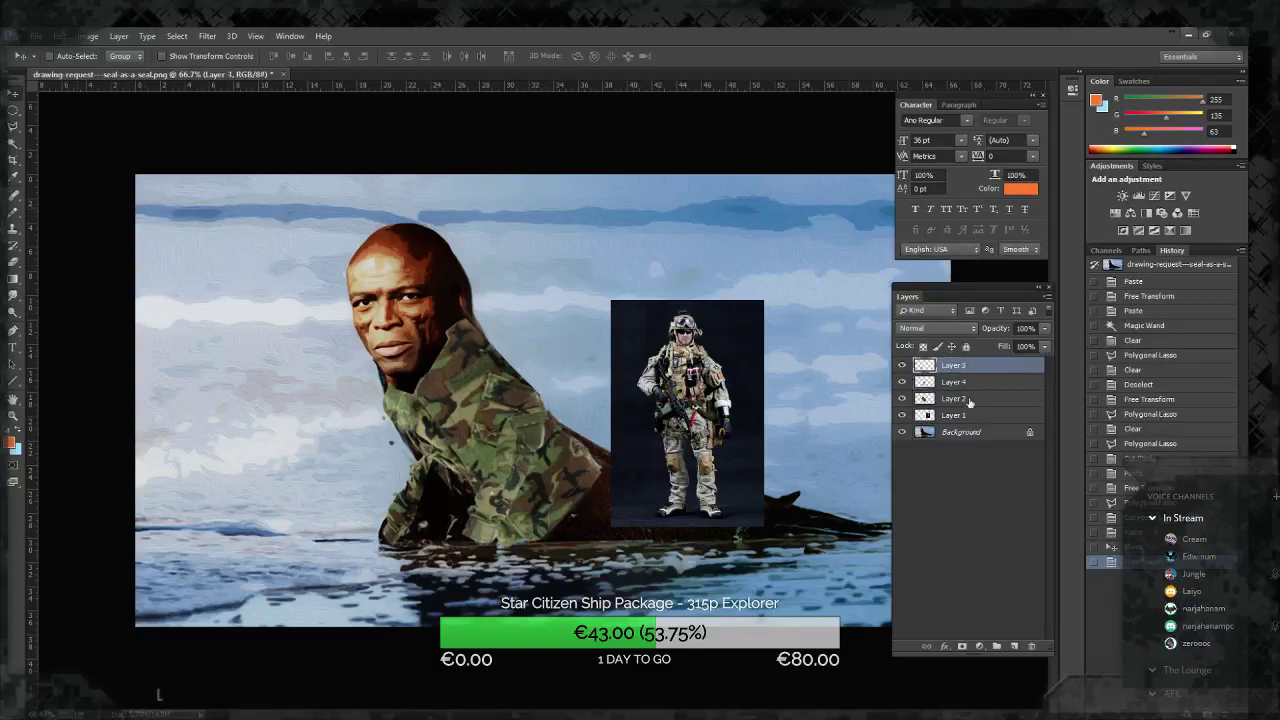
ctrl+click(970, 398)
key(ctrl+t)
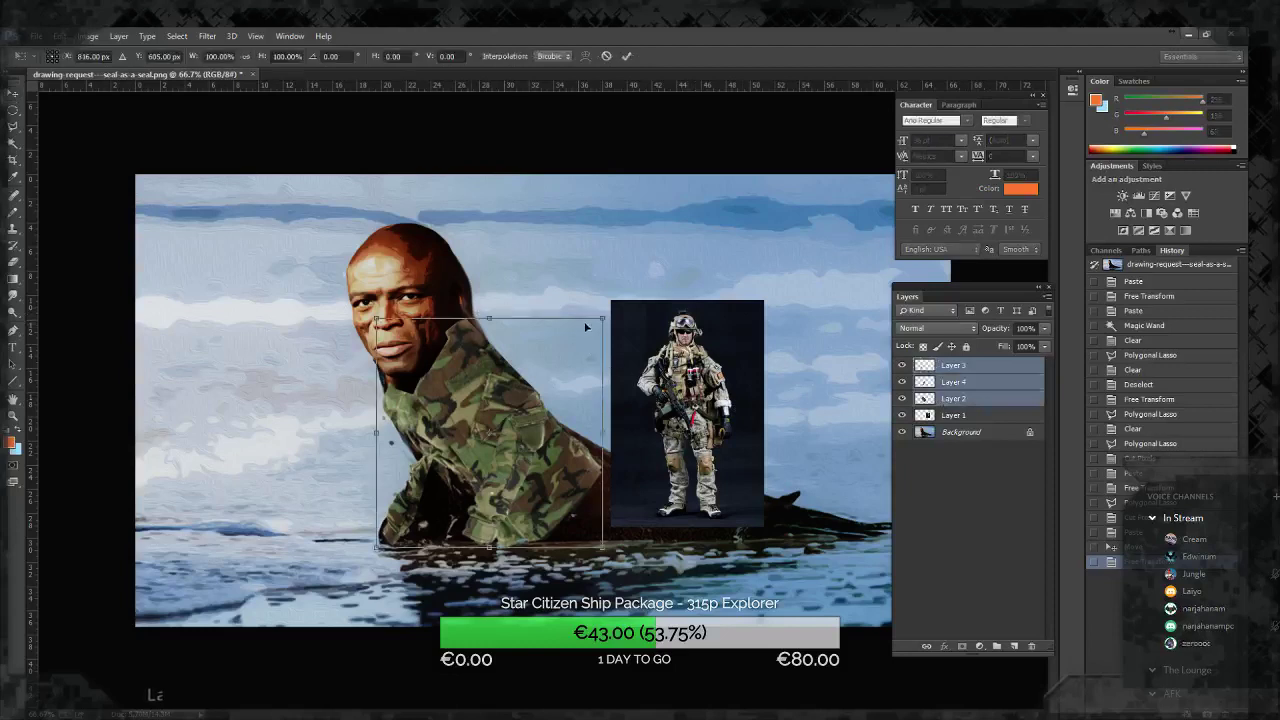
drag(601, 316, 606, 313)
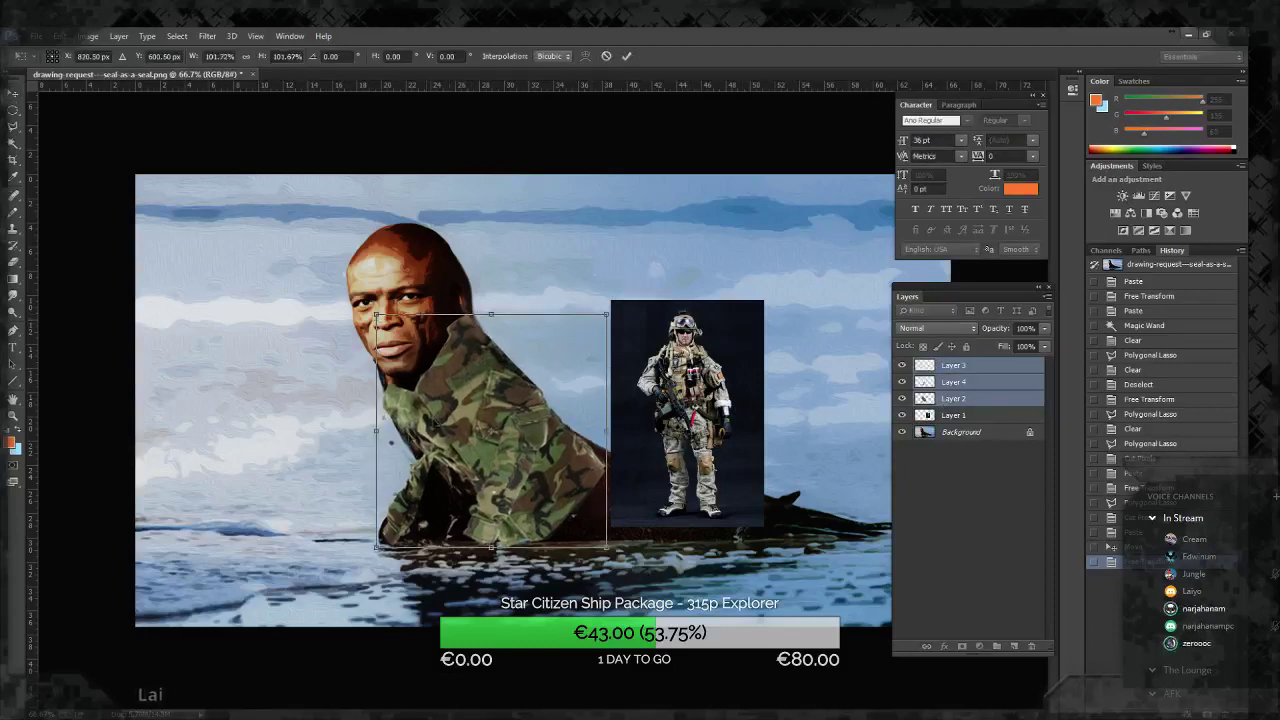
drag(376, 547, 374, 548)
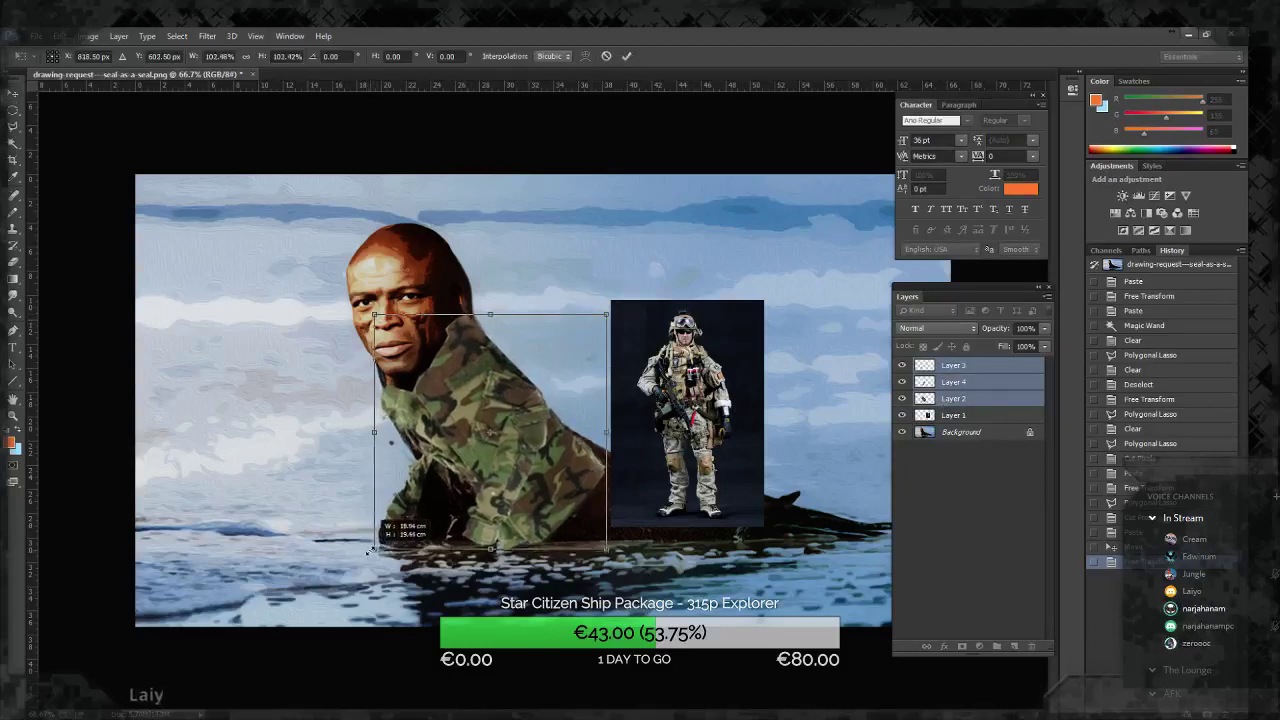
drag(606, 313, 610, 311)
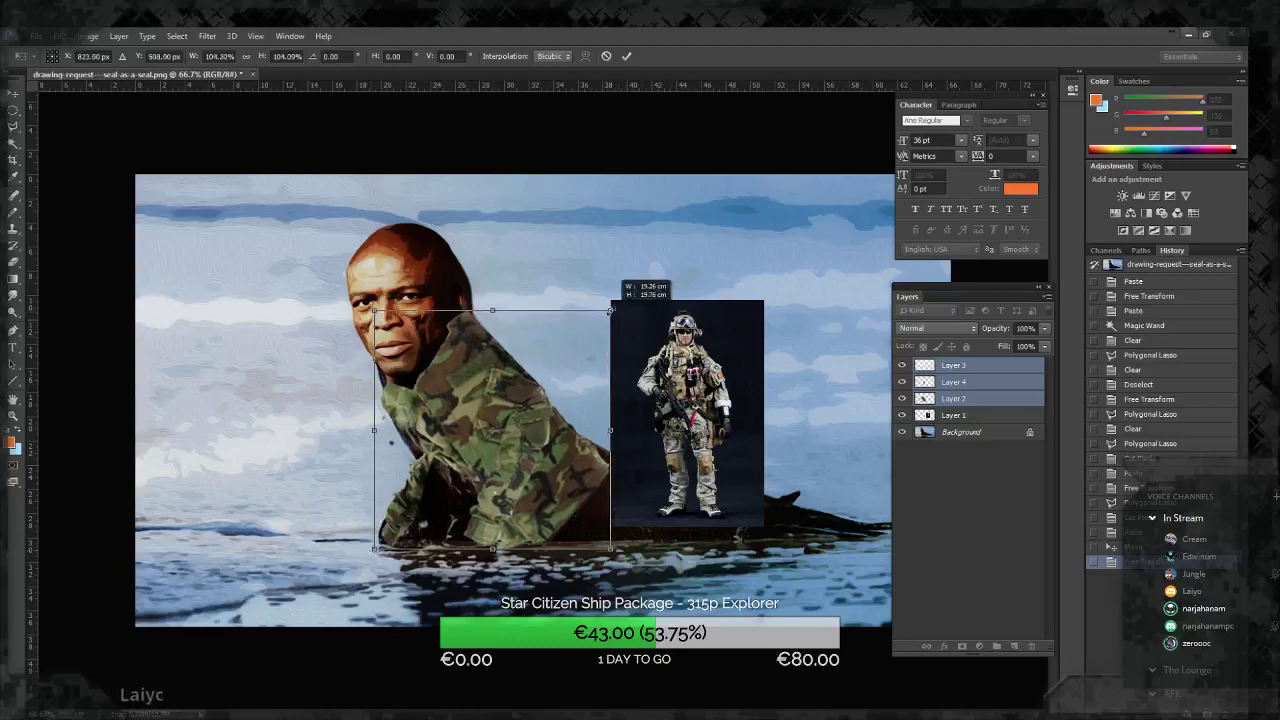
key(Return)
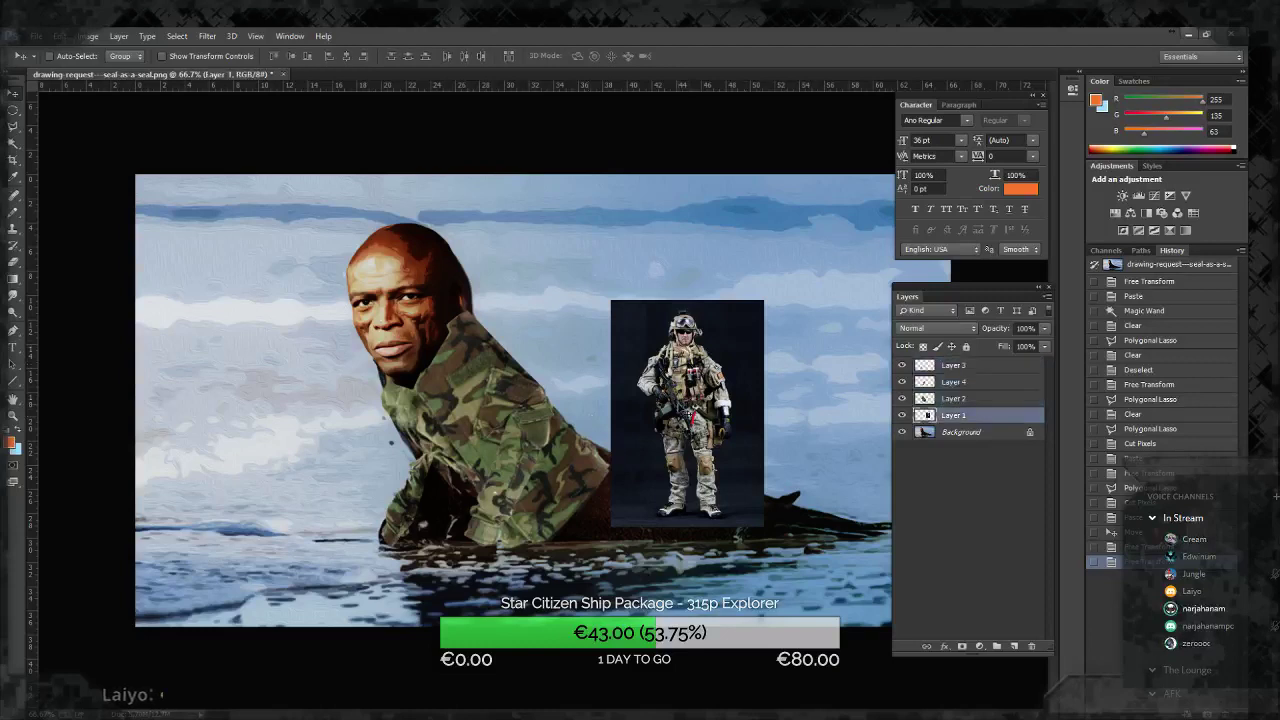
drag(692, 382, 801, 267)
Step: Duplicate the Layer 4 sleeve piece, moving the copy to the right
click(582, 468)
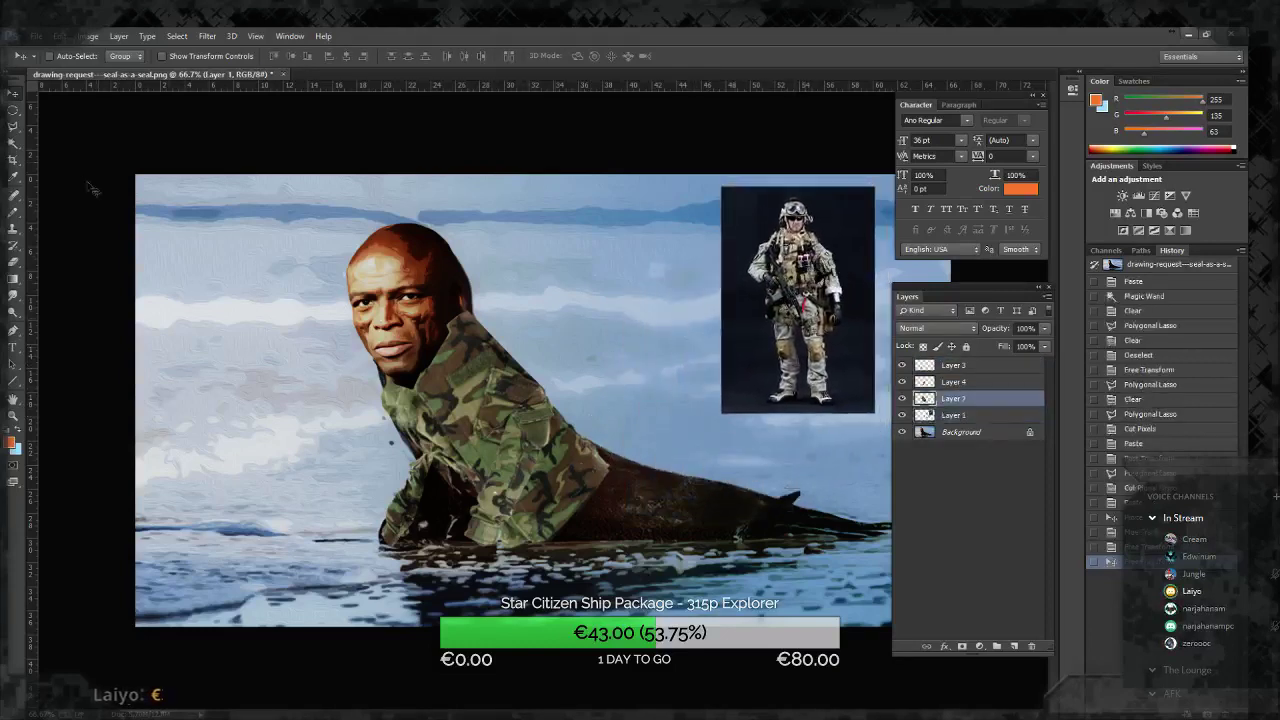
click(14, 126)
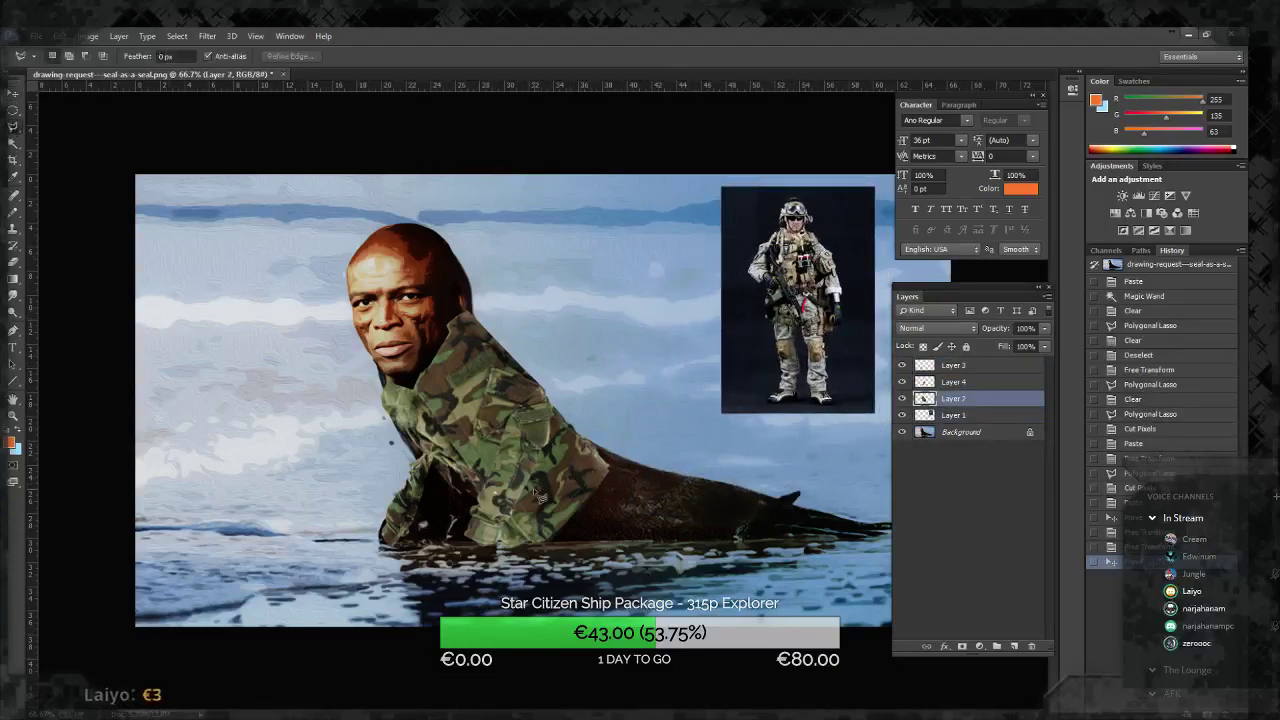
click(947, 383)
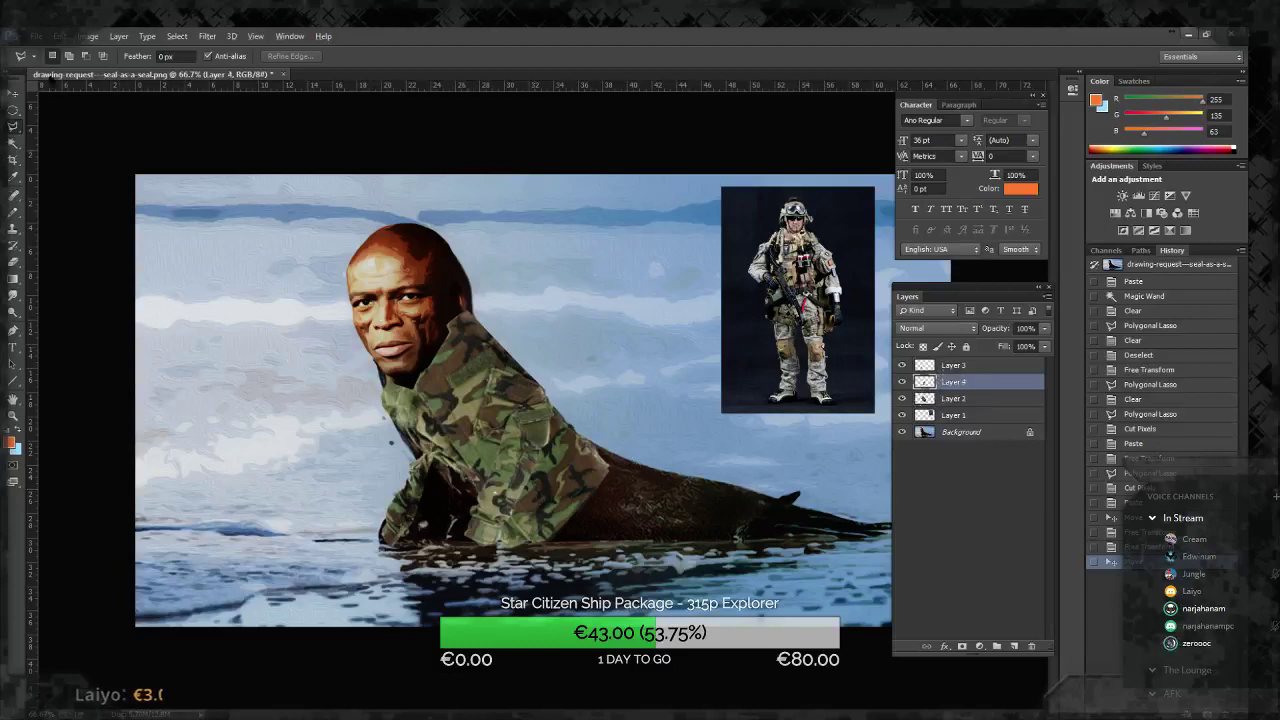
click(13, 93)
drag(518, 489, 645, 457)
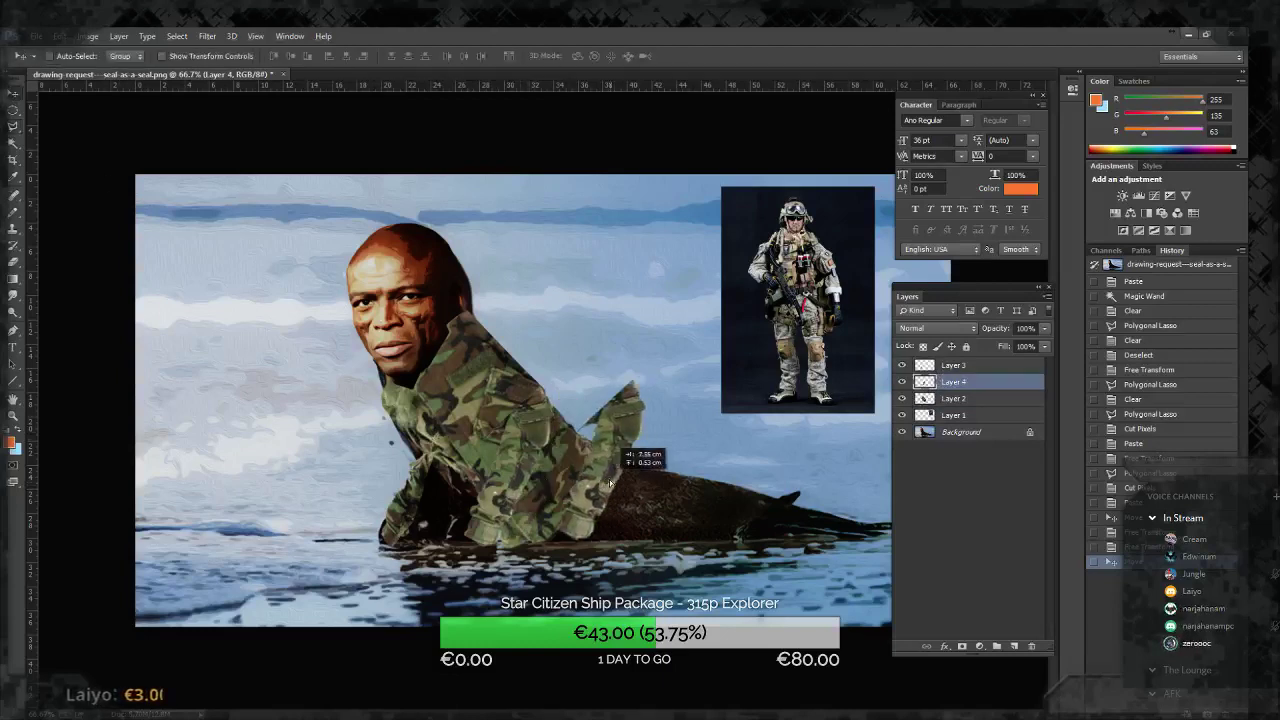
Step: Rotate the sleeve copy to -75°, fill the gap at the seal's back, and place it below Layer 2
key(ctrl+t)
drag(589, 349, 437, 404)
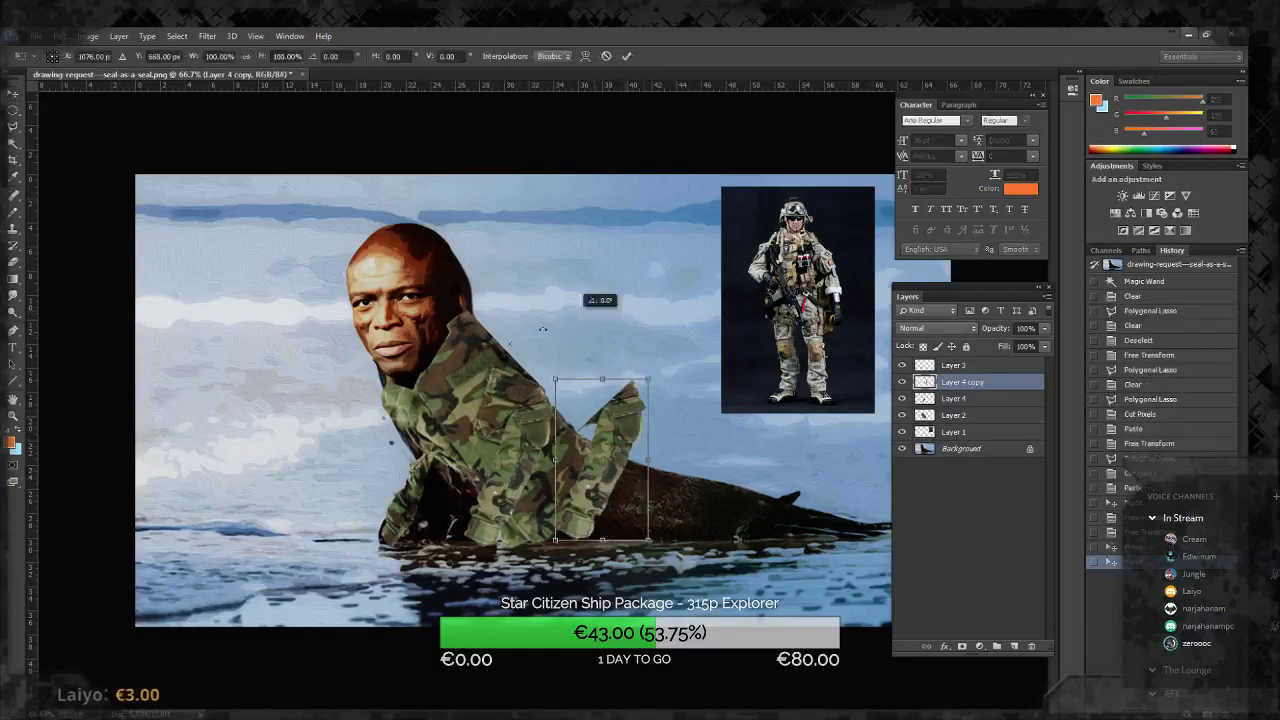
drag(599, 475, 551, 427)
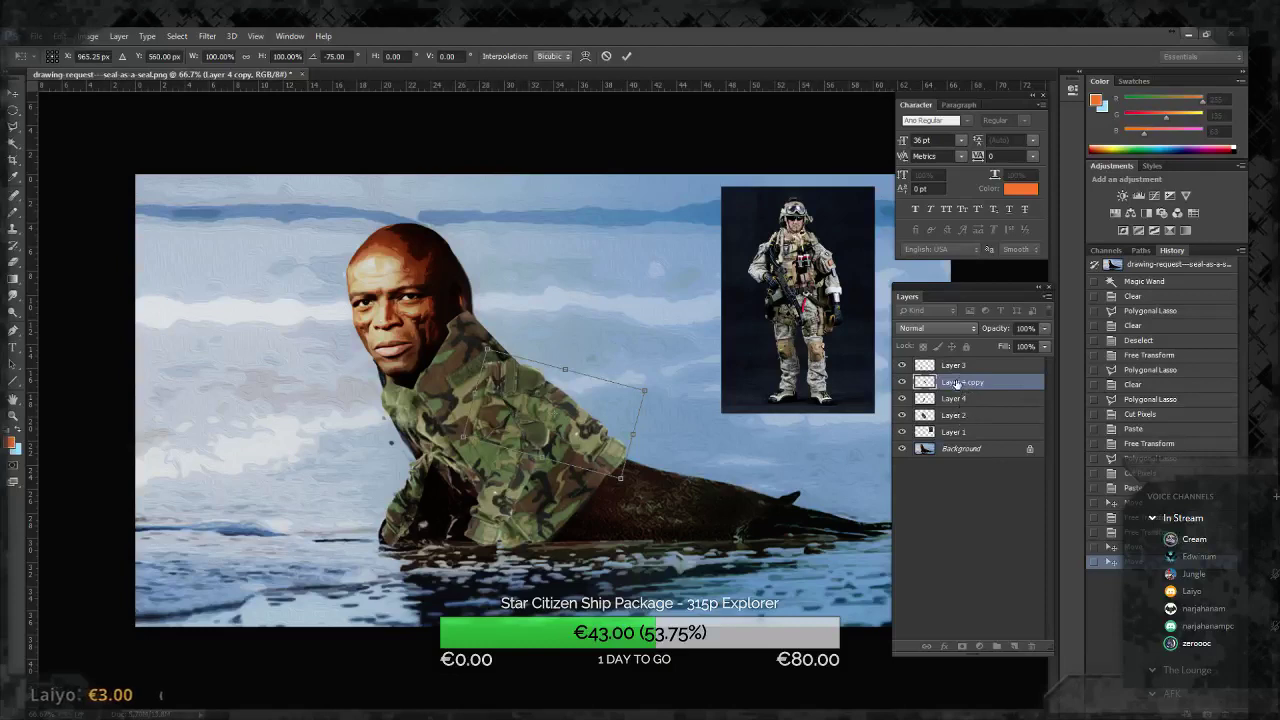
key(Return)
drag(960, 428, 960, 422)
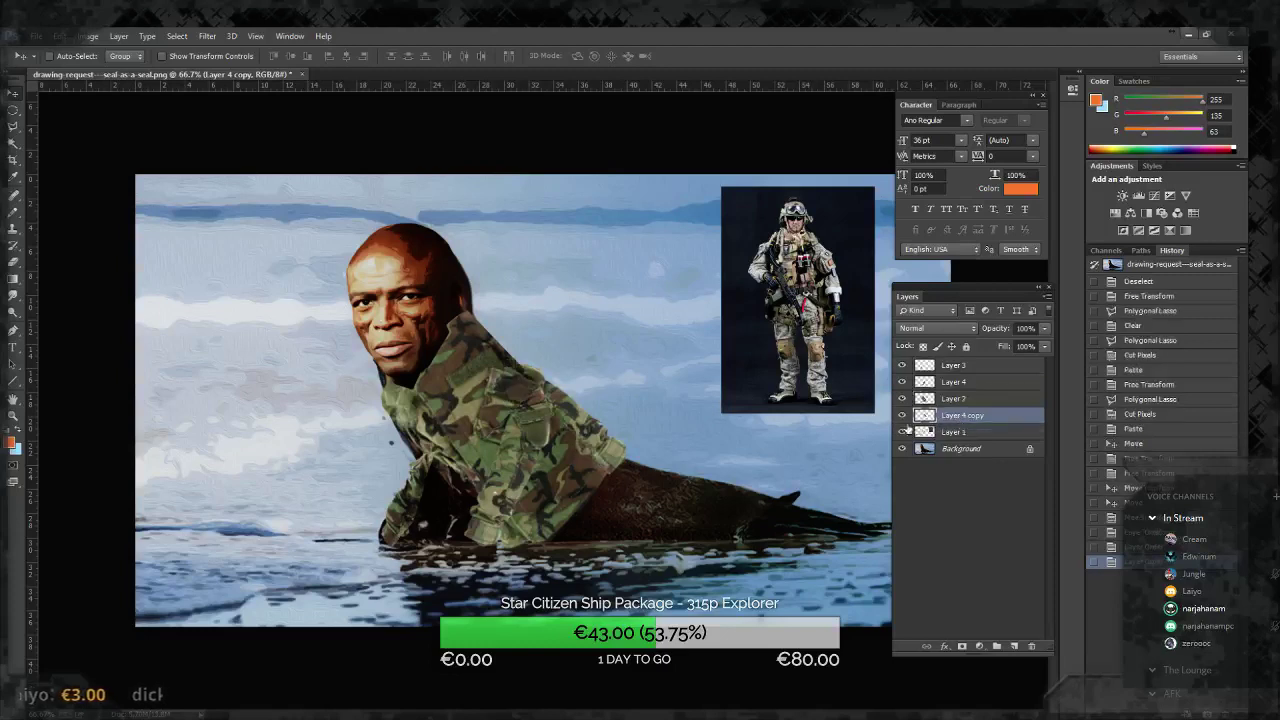
drag(568, 412, 557, 418)
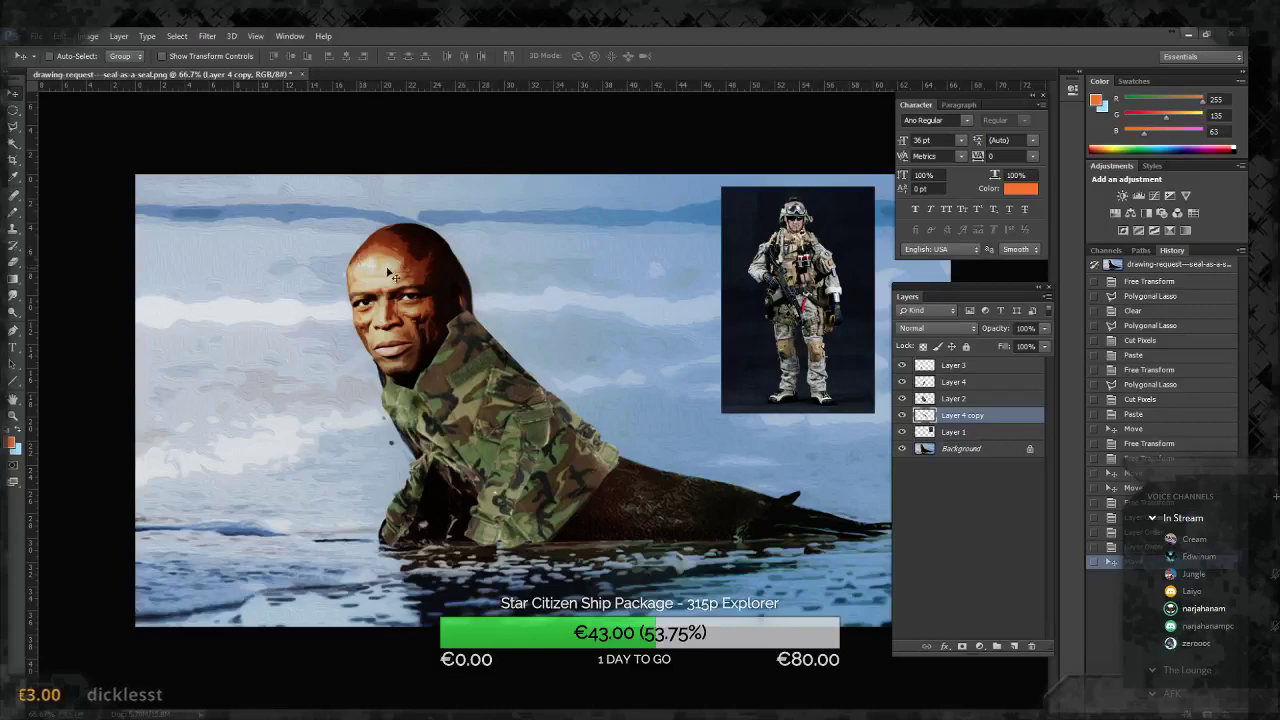
Step: Merge the camouflage jacket layers into Layer 3 and add a Layer 3 copy in Multiply mode
shift+click(955, 372)
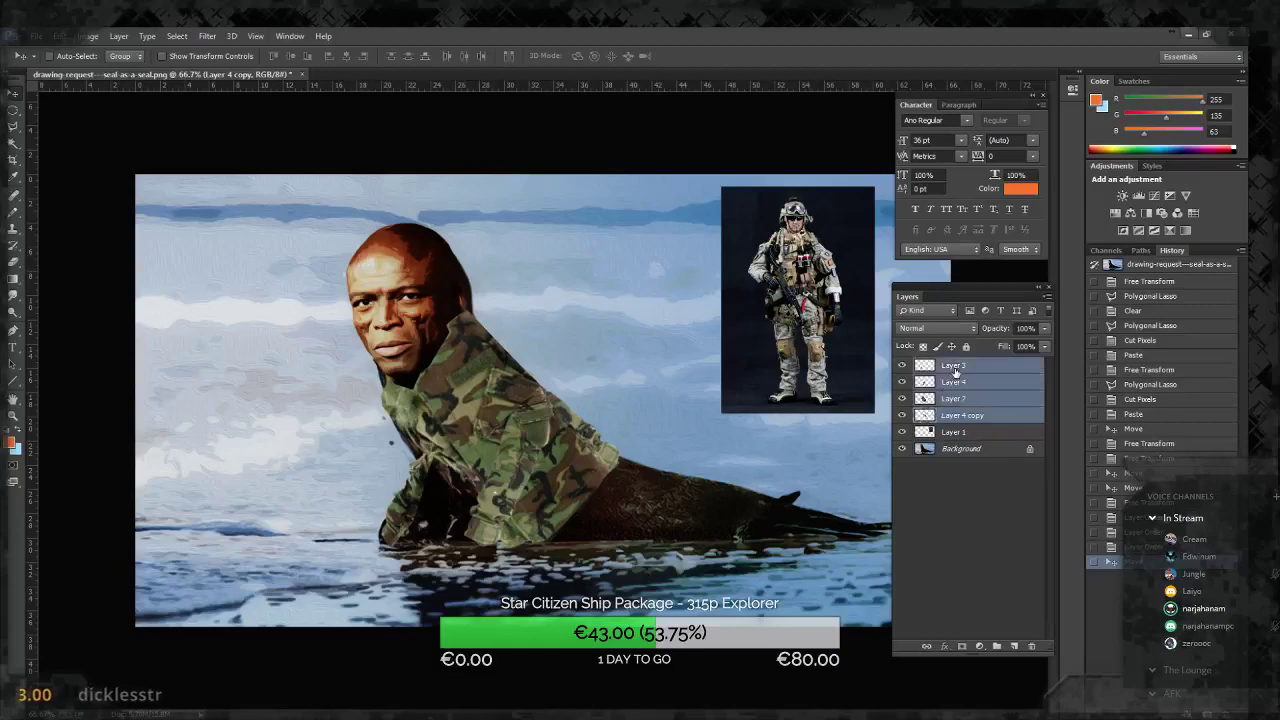
key(ctrl+e)
right_click(955, 366)
click(1020, 246)
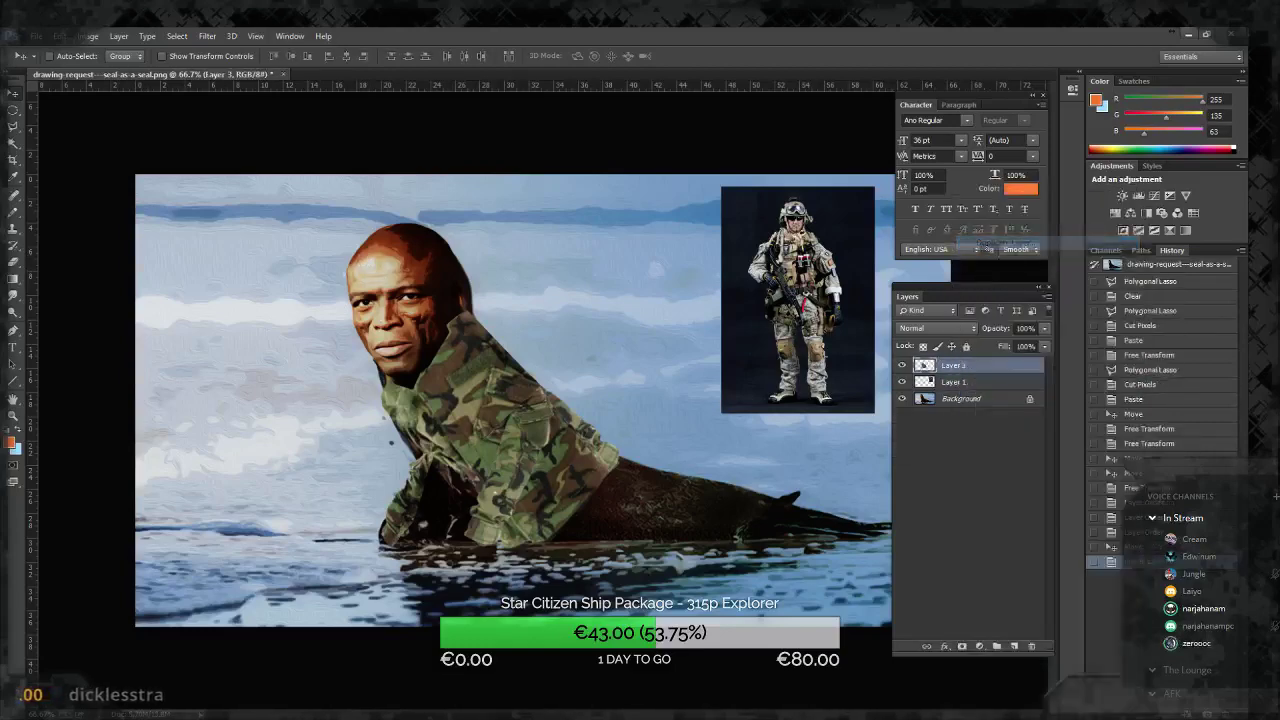
key(Return)
click(937, 328)
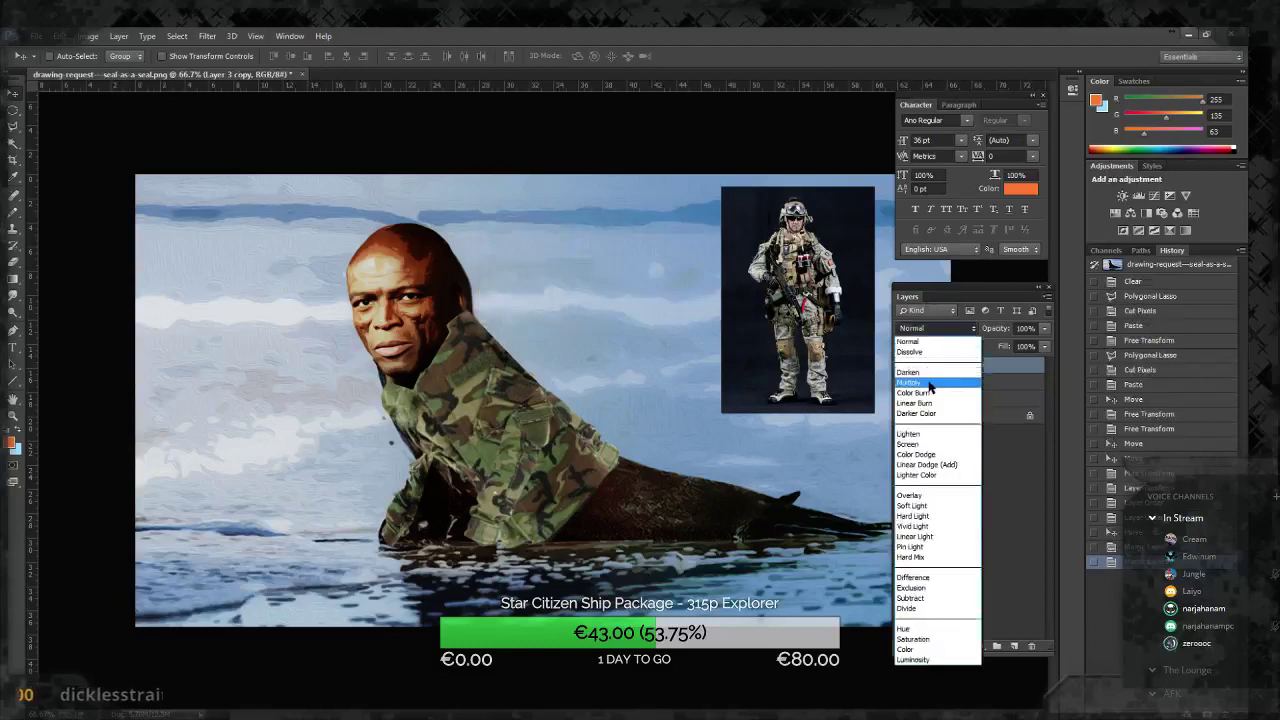
click(928, 382)
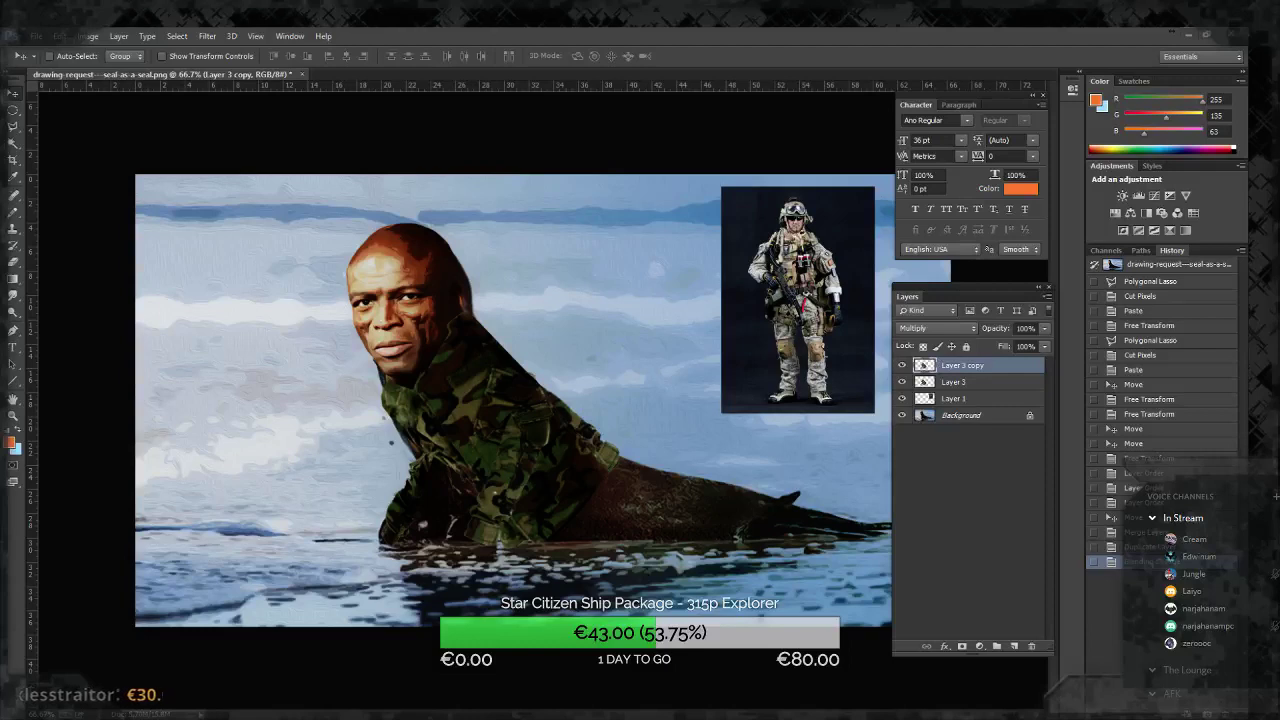
Step: Paste the assault rifle as Layer 4 and delete its outer white background with the Magic Wand
key(ctrl+v)
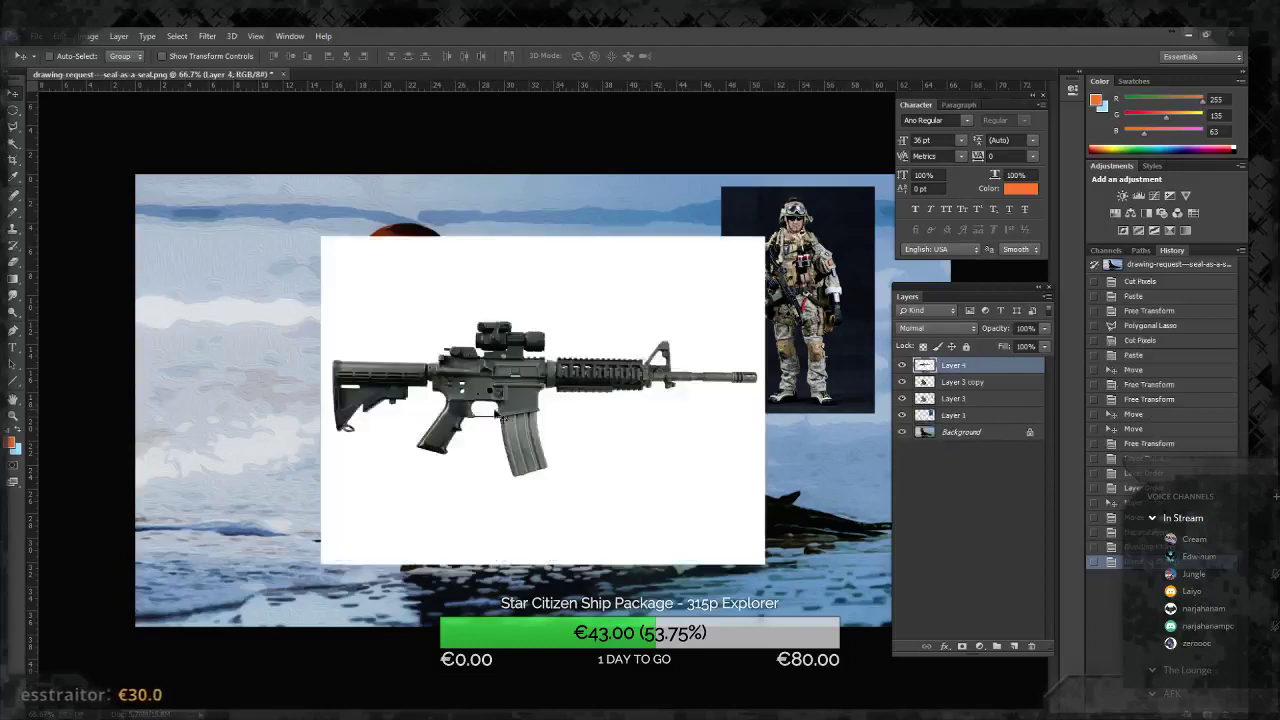
click(14, 143)
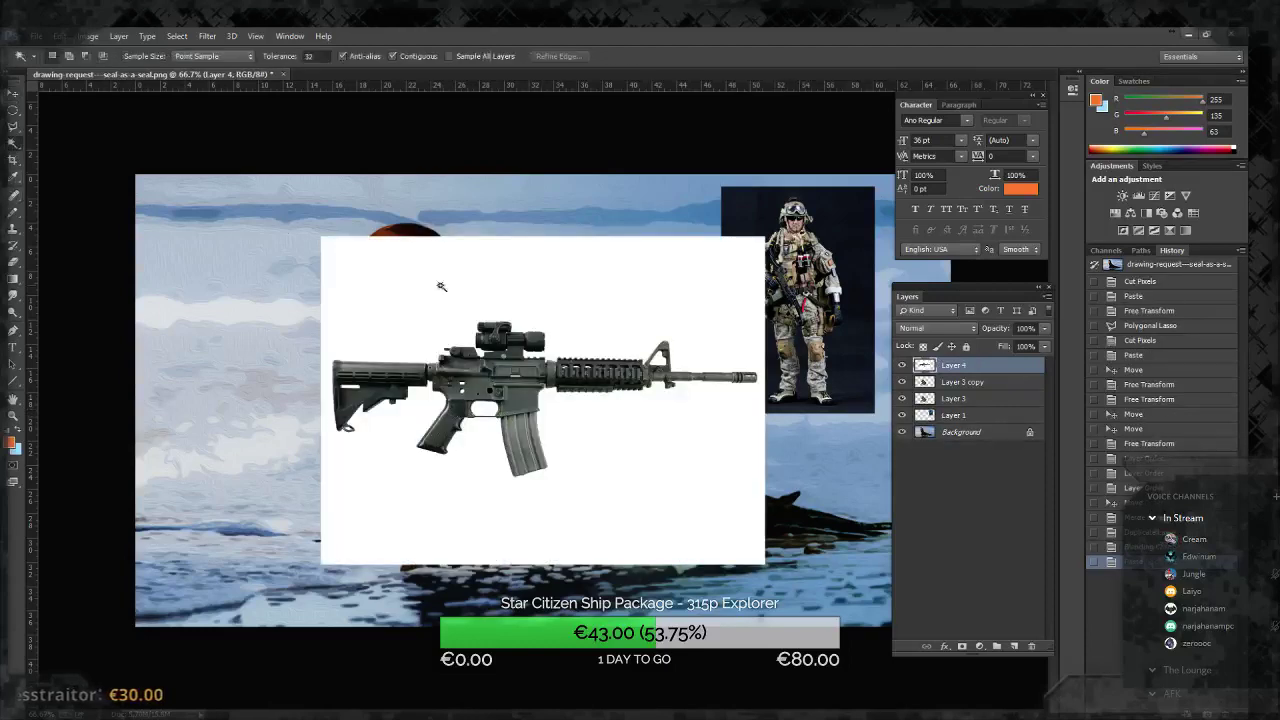
click(439, 284)
key(Delete)
Step: Delete the remaining white inside the trigger guard, front sight gap and stock hole
click(484, 410)
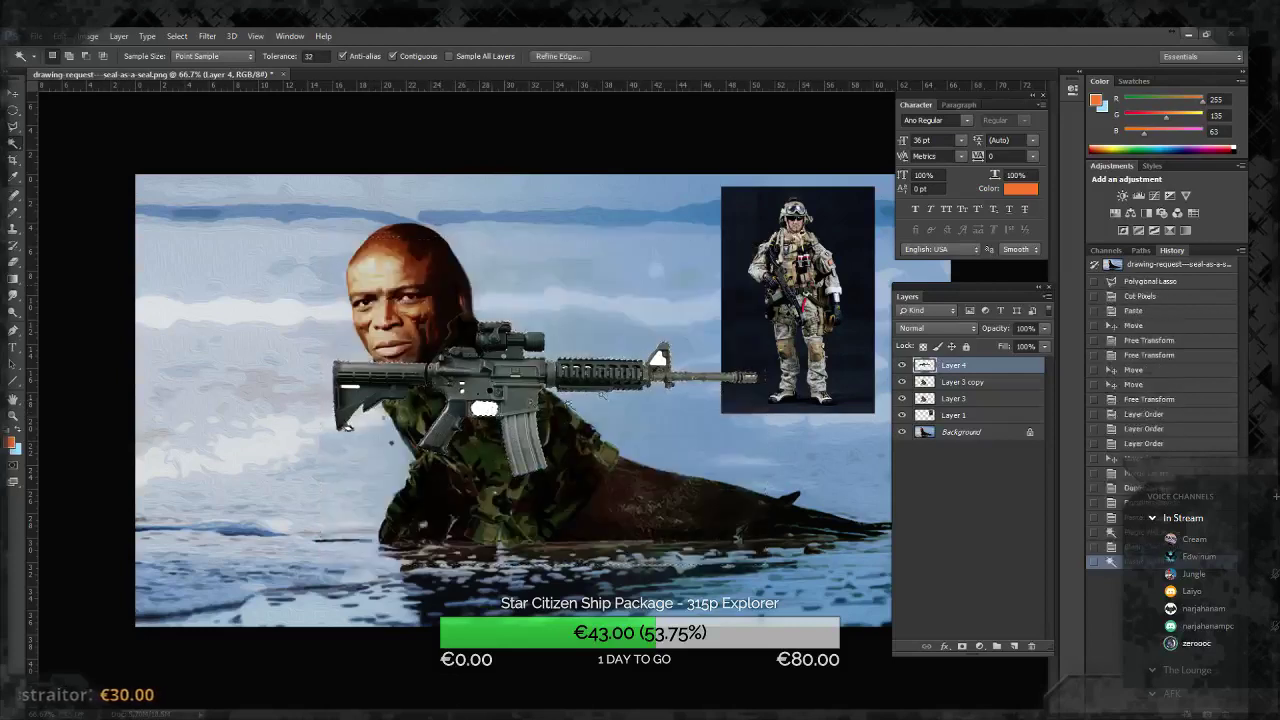
key(Delete)
click(660, 358)
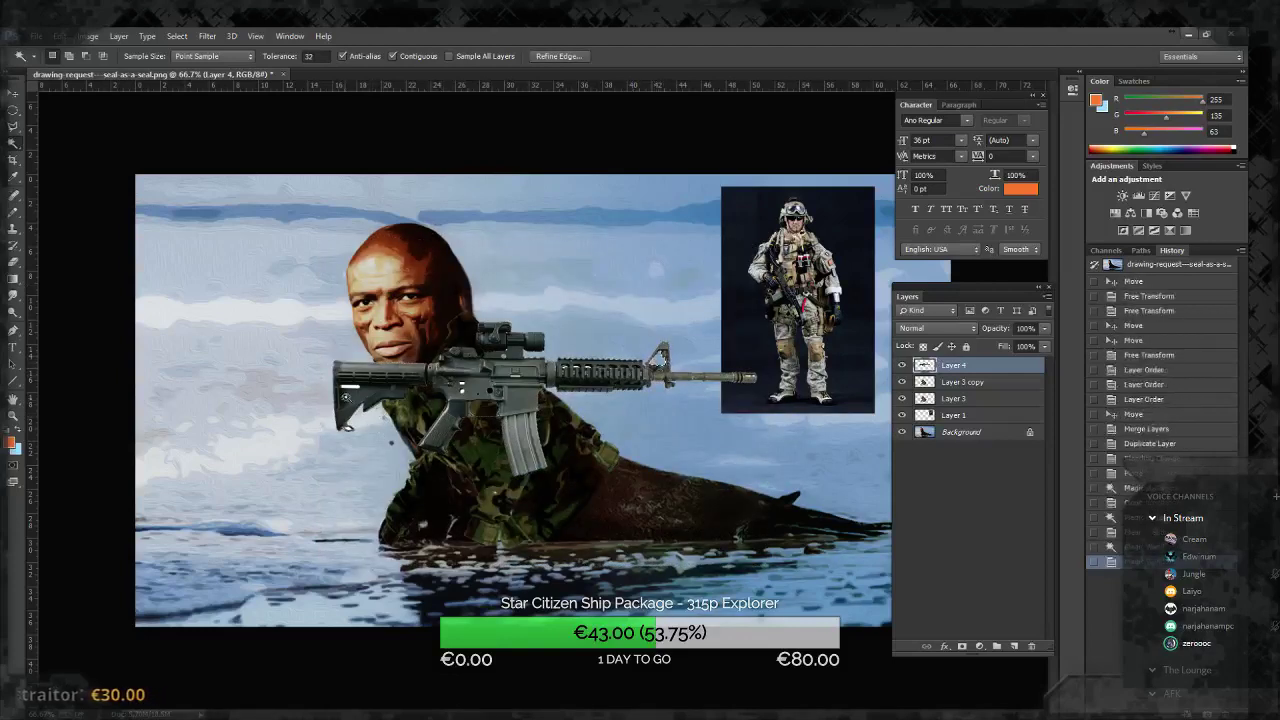
key(Delete)
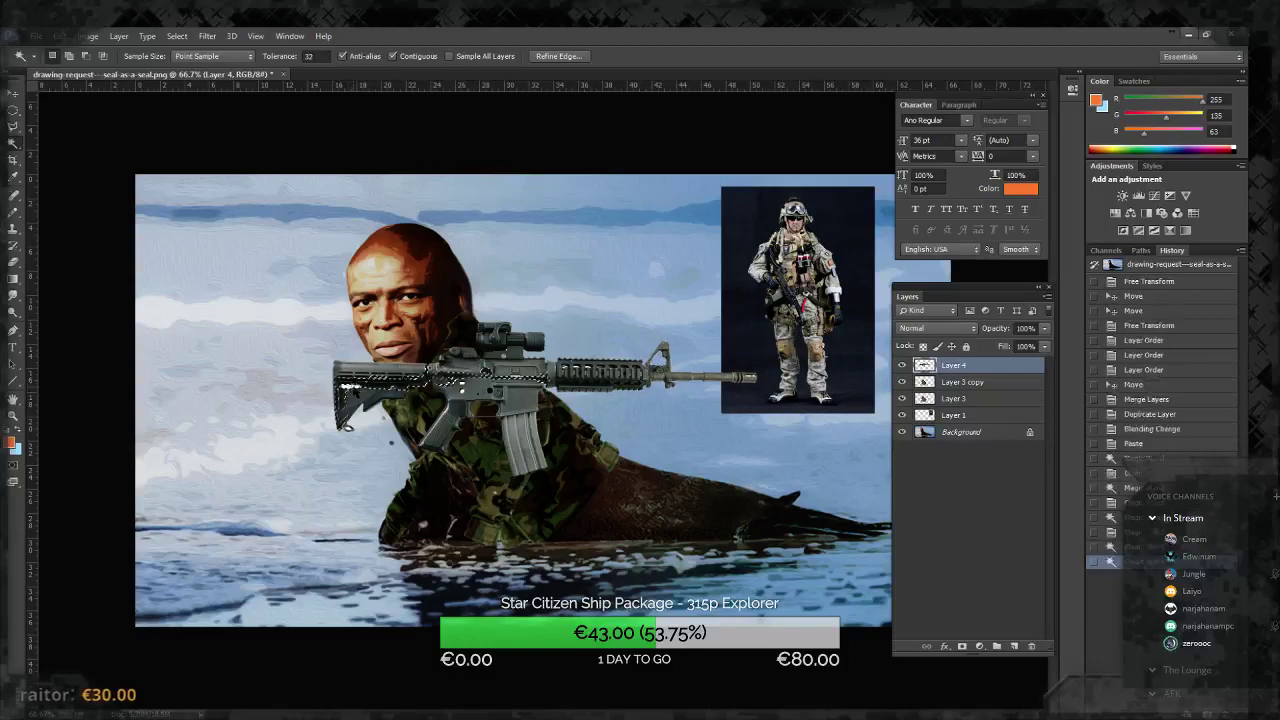
click(348, 385)
key(Delete)
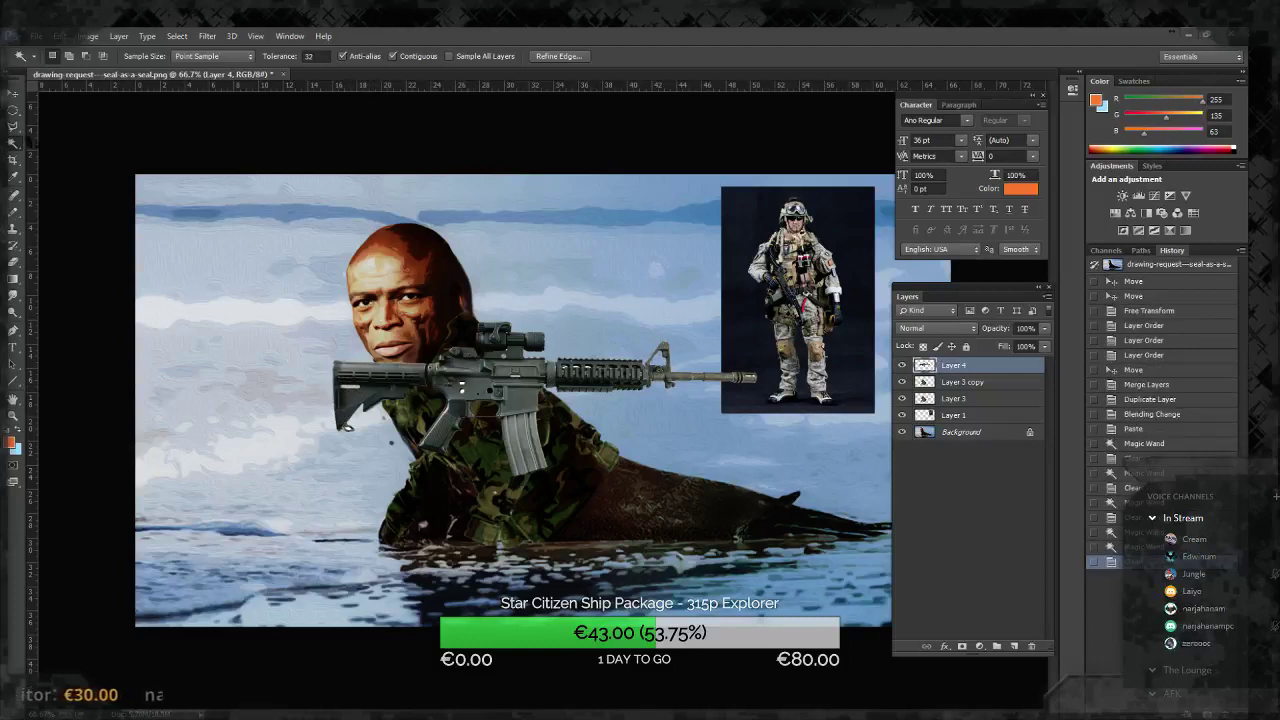
click(13, 109)
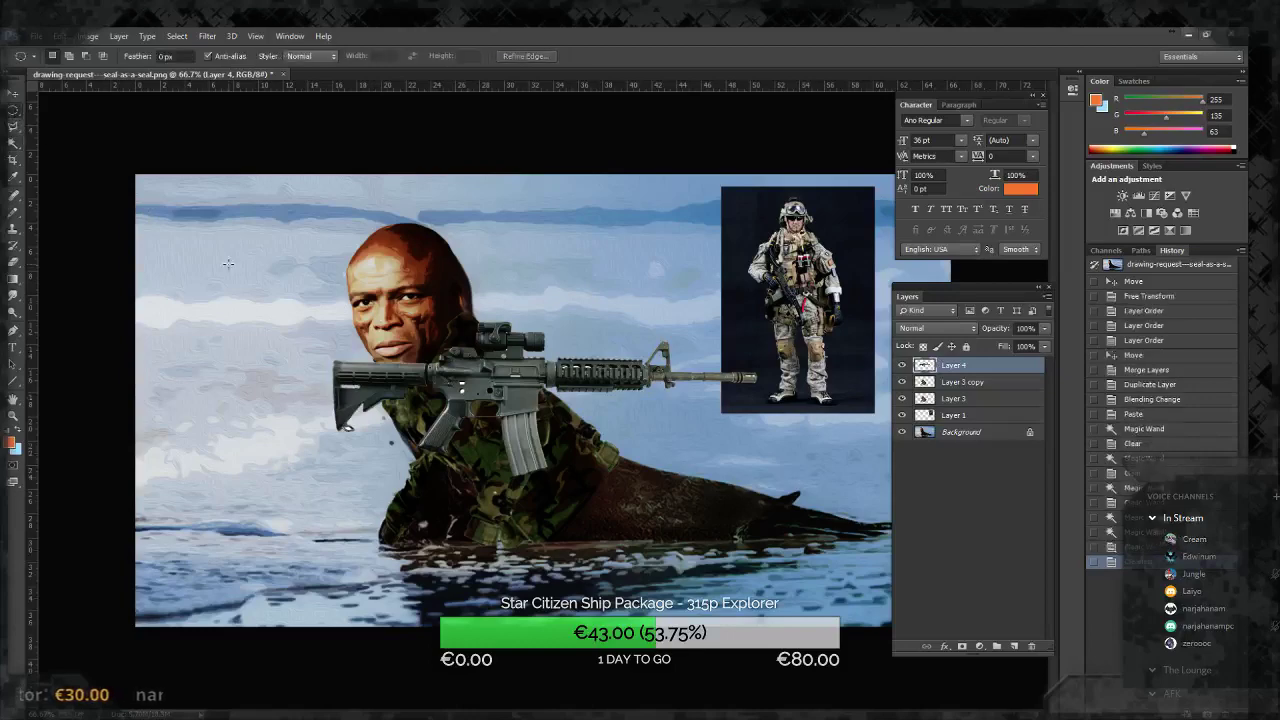
Step: Rotate the rifle diagonally across the soldier and flip it horizontally
key(ctrl+t)
drag(305, 230, 818, 316)
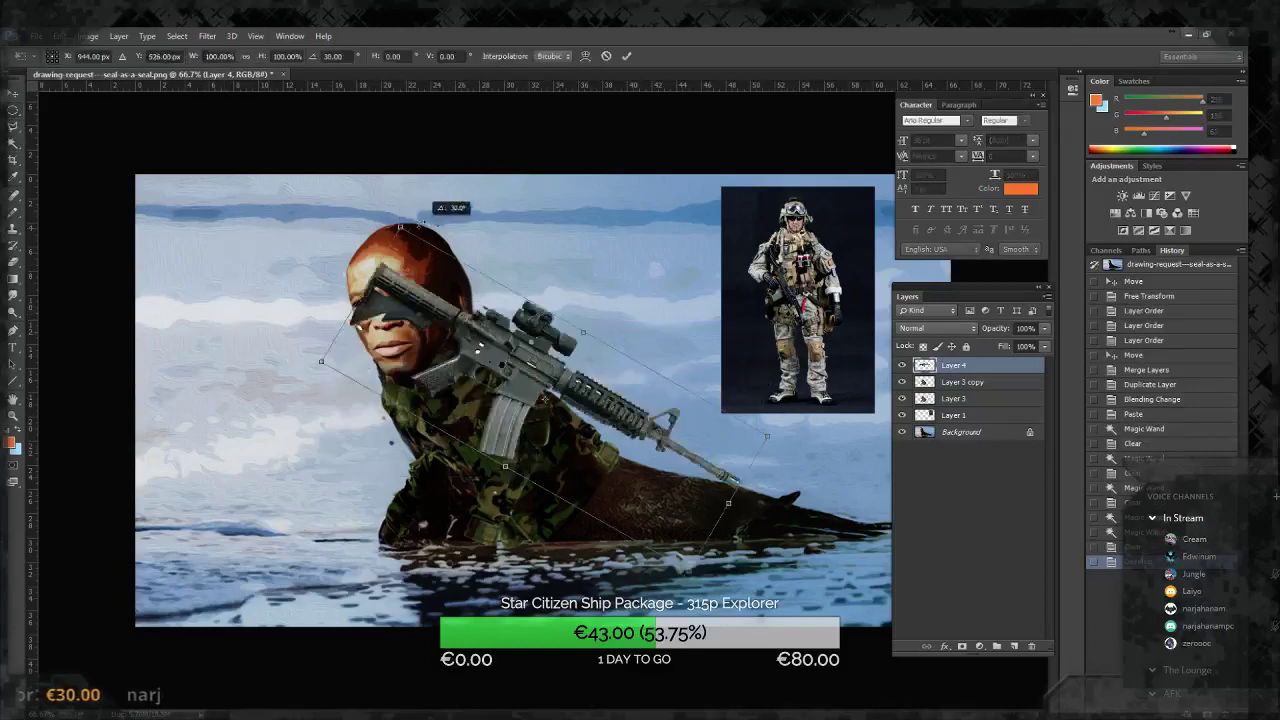
drag(662, 241, 617, 214)
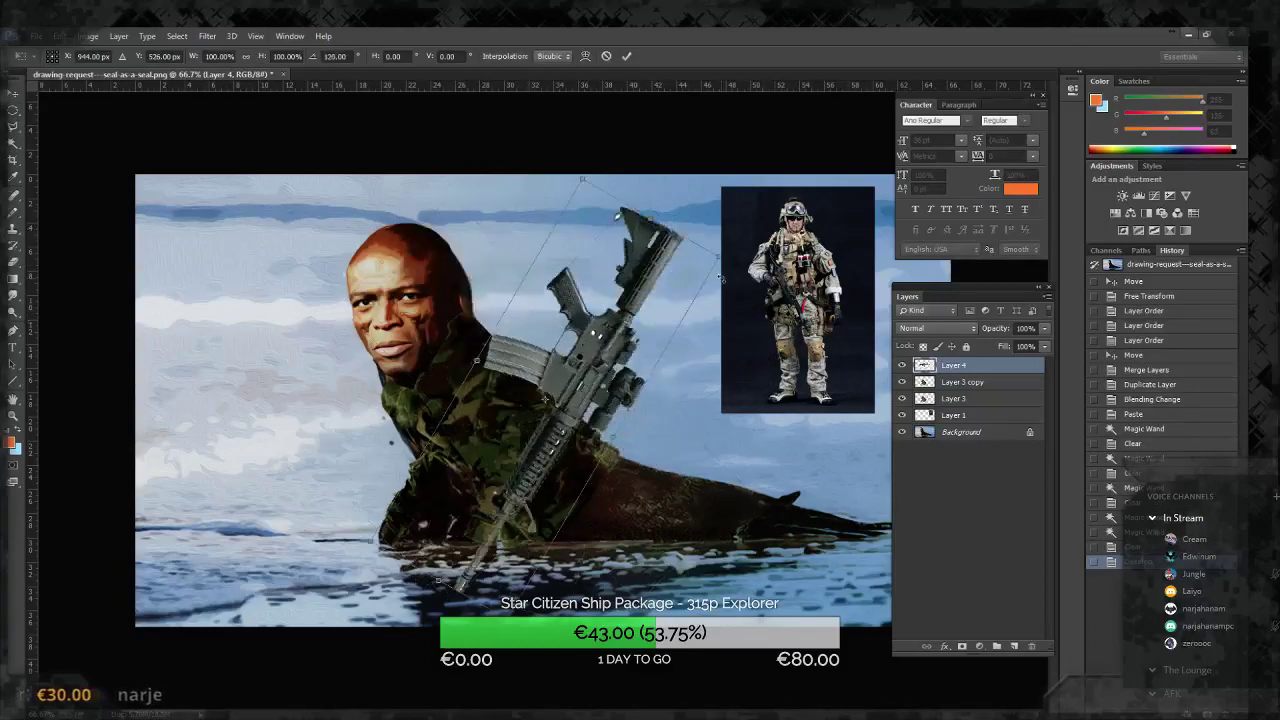
key(Return)
click(60, 36)
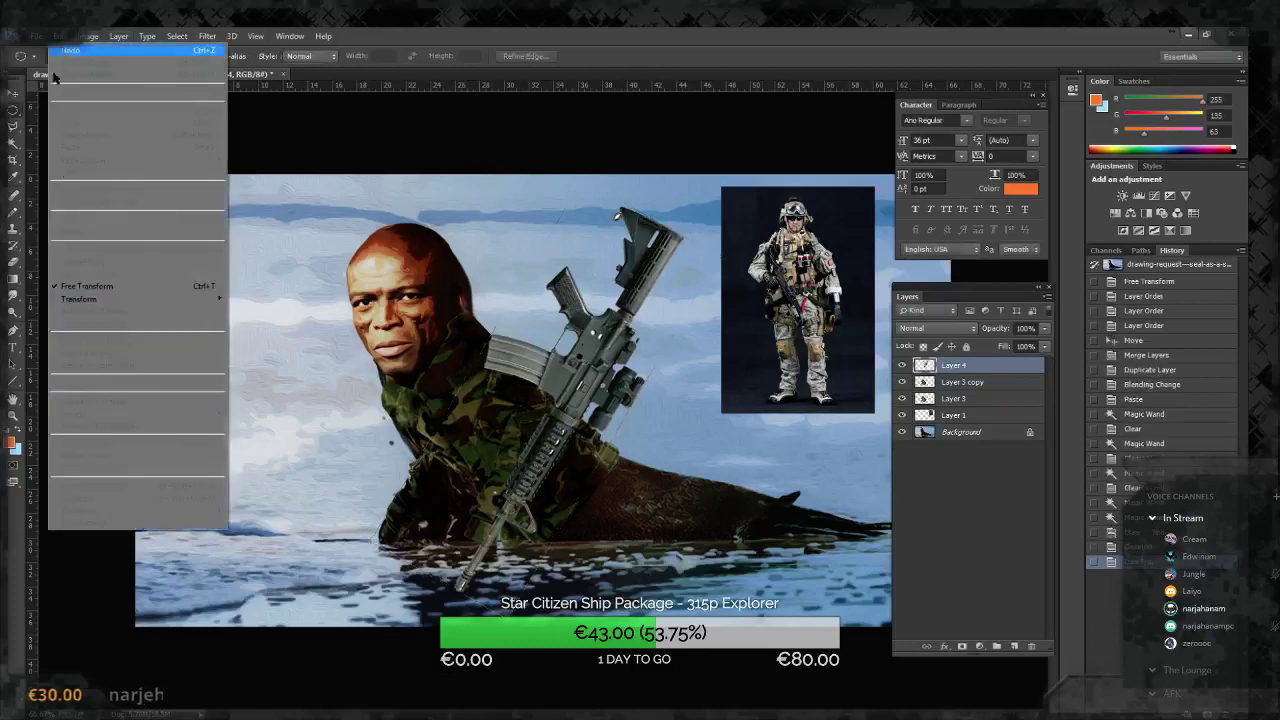
click(270, 437)
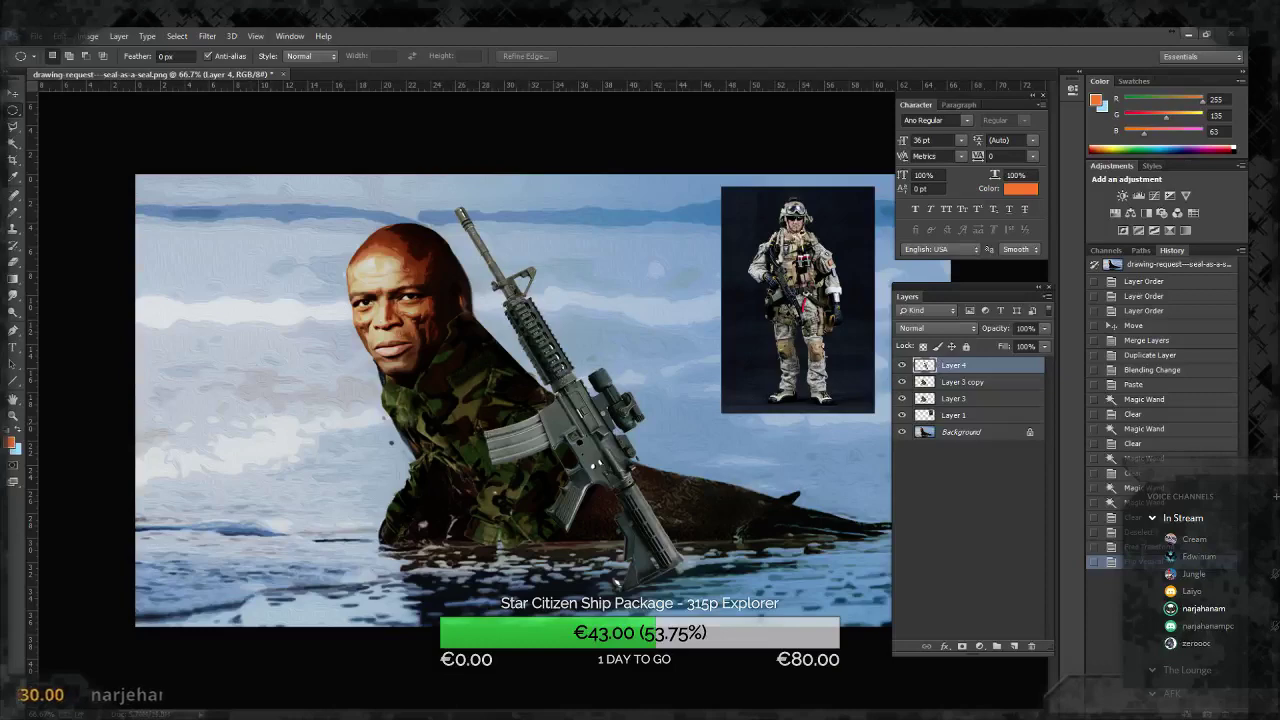
Step: Quit the Europa Universalis IV game to the main menu, then return to Photoshop
key(alt+Tab)
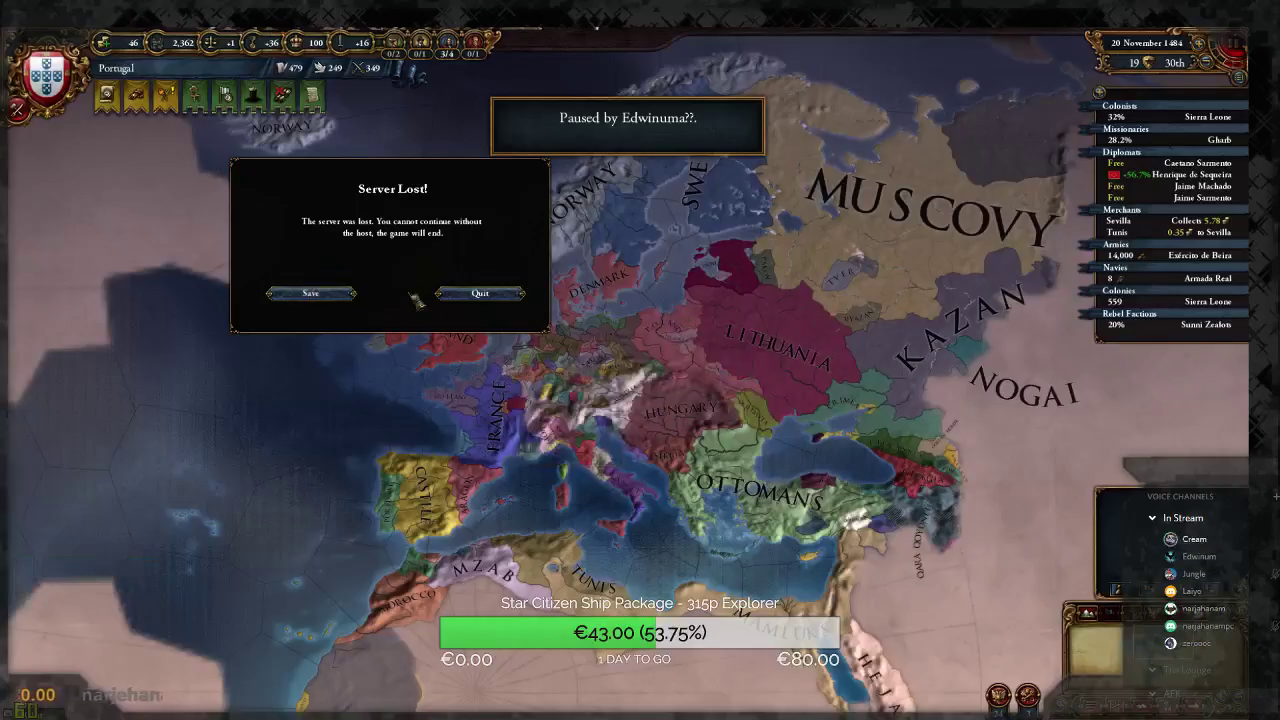
click(476, 293)
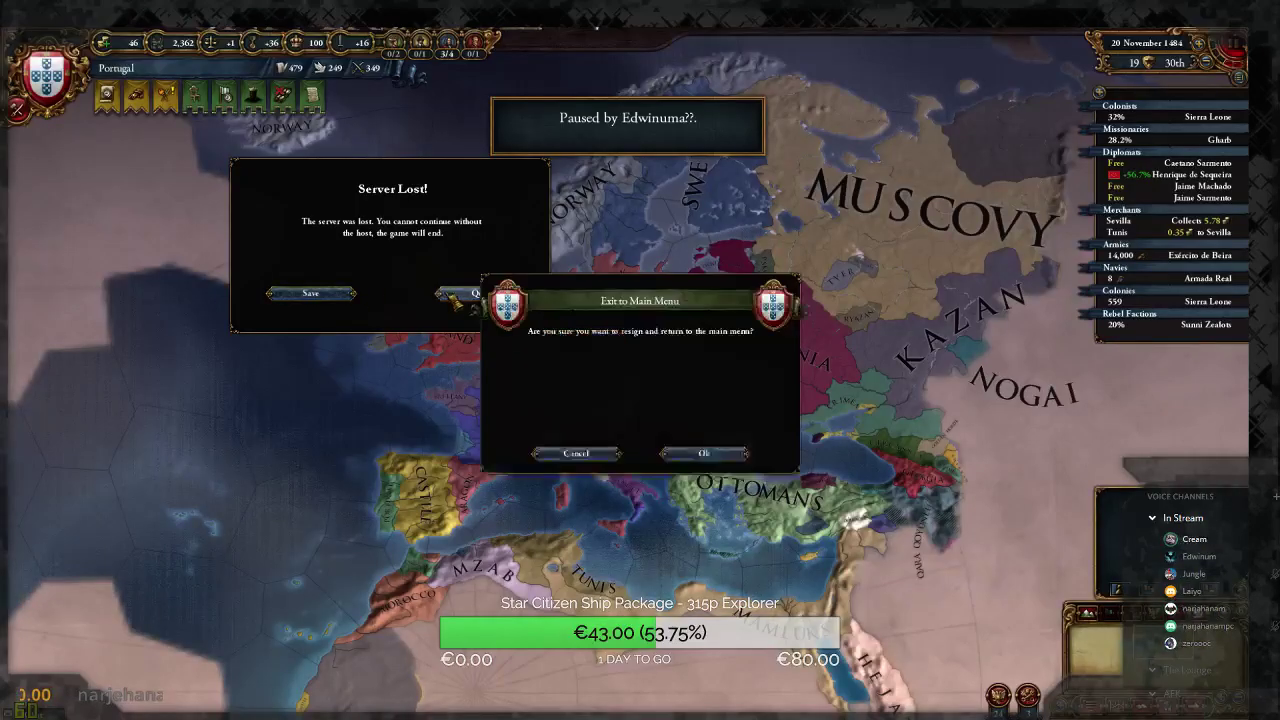
click(704, 455)
key(alt+Tab)
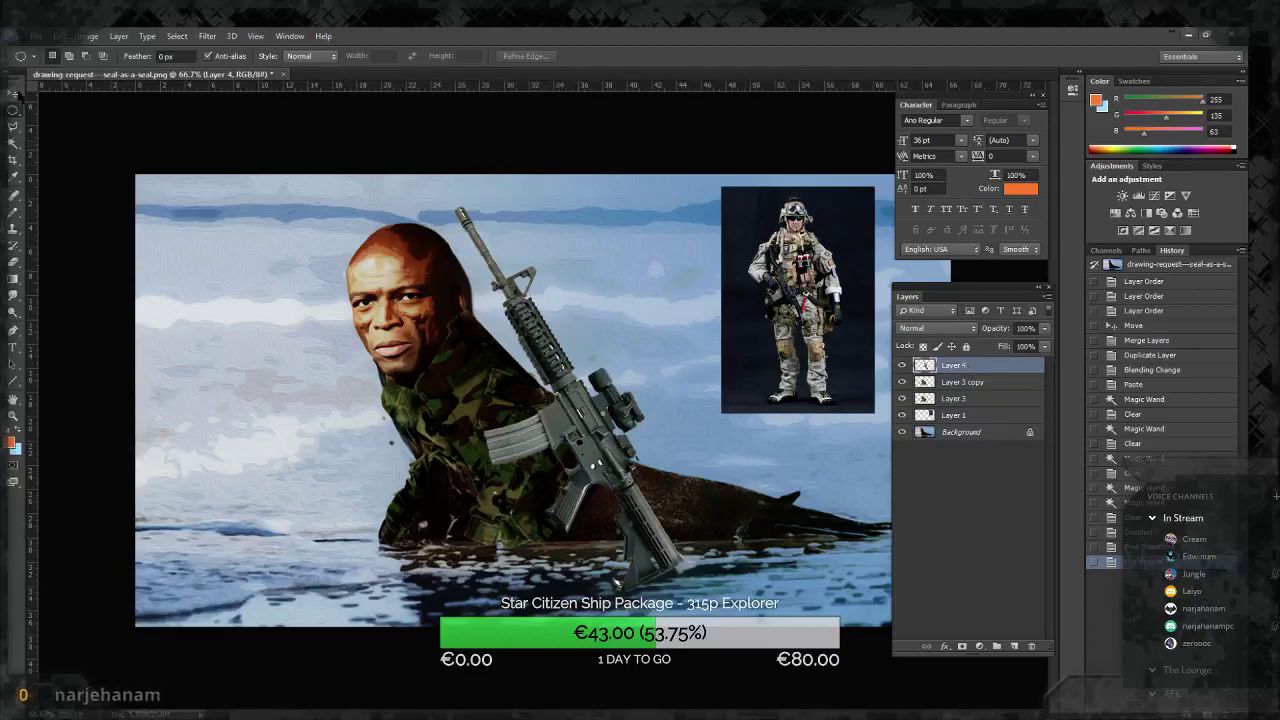
Step: Move the rifle up-left and rotate it about −11.8° so it rests on the soldier's shoulder
click(13, 92)
drag(506, 386, 482, 368)
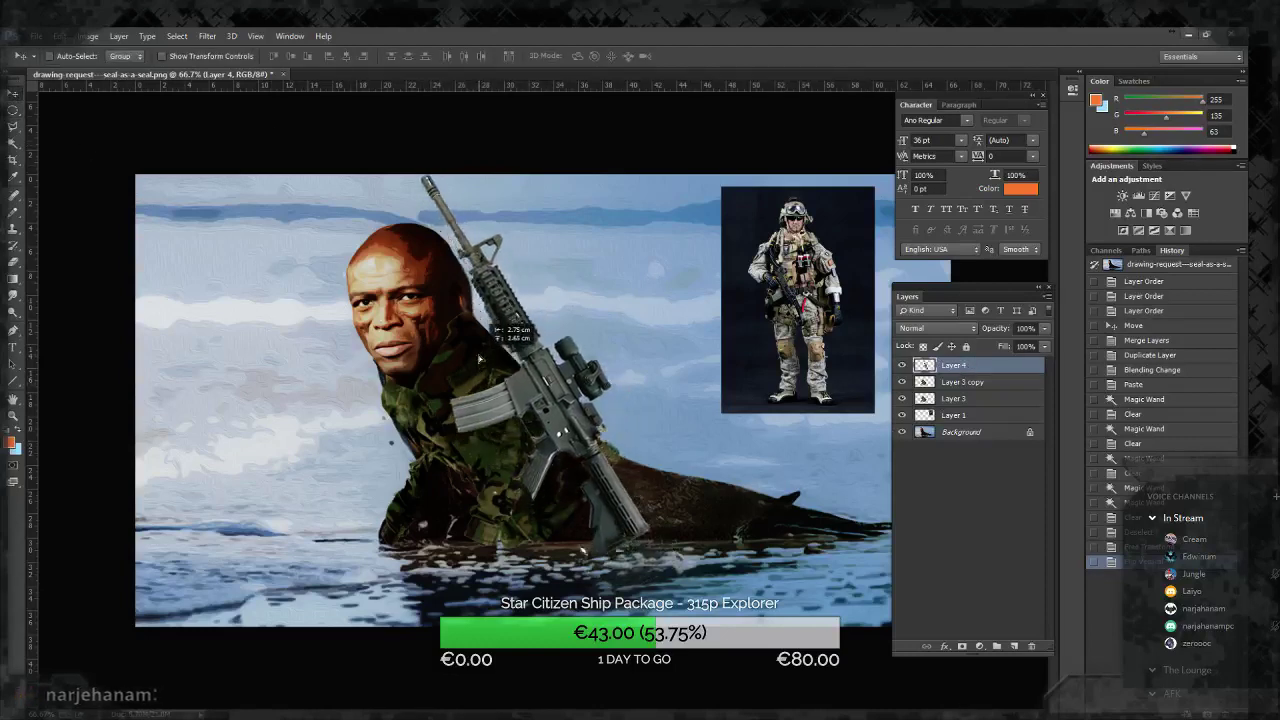
key(ctrl+t)
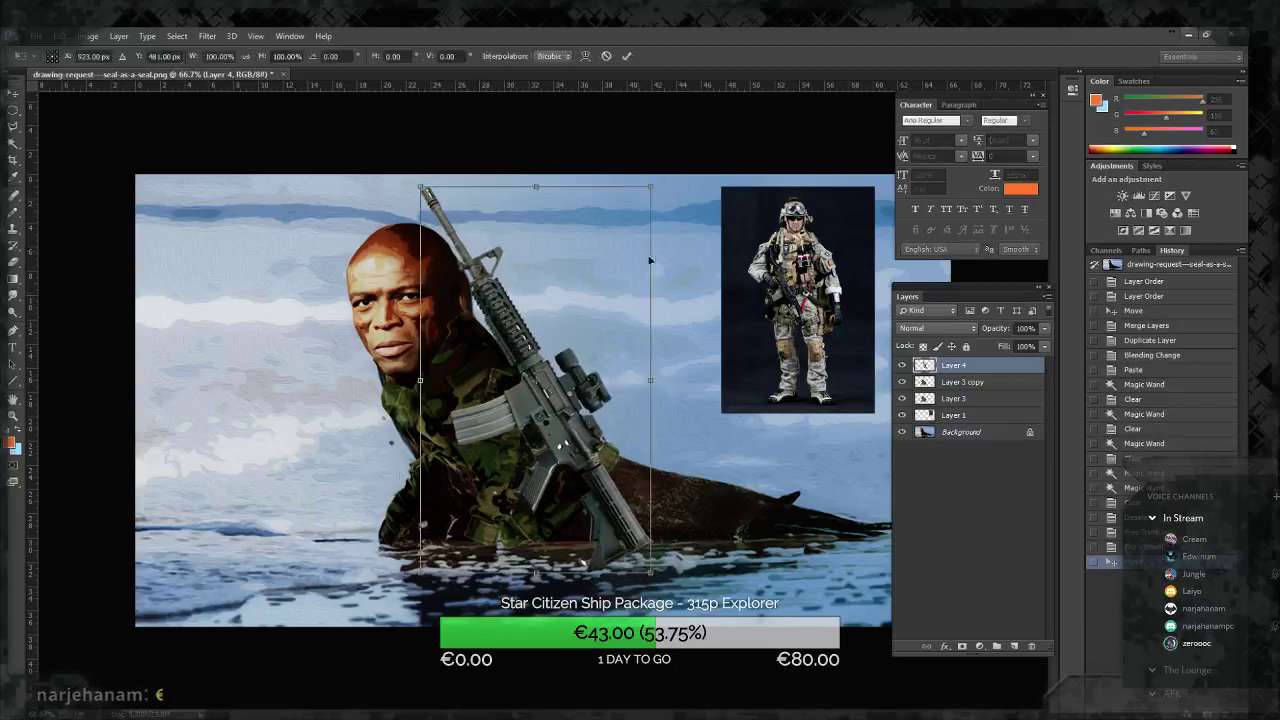
drag(695, 212, 662, 183)
drag(597, 365, 572, 316)
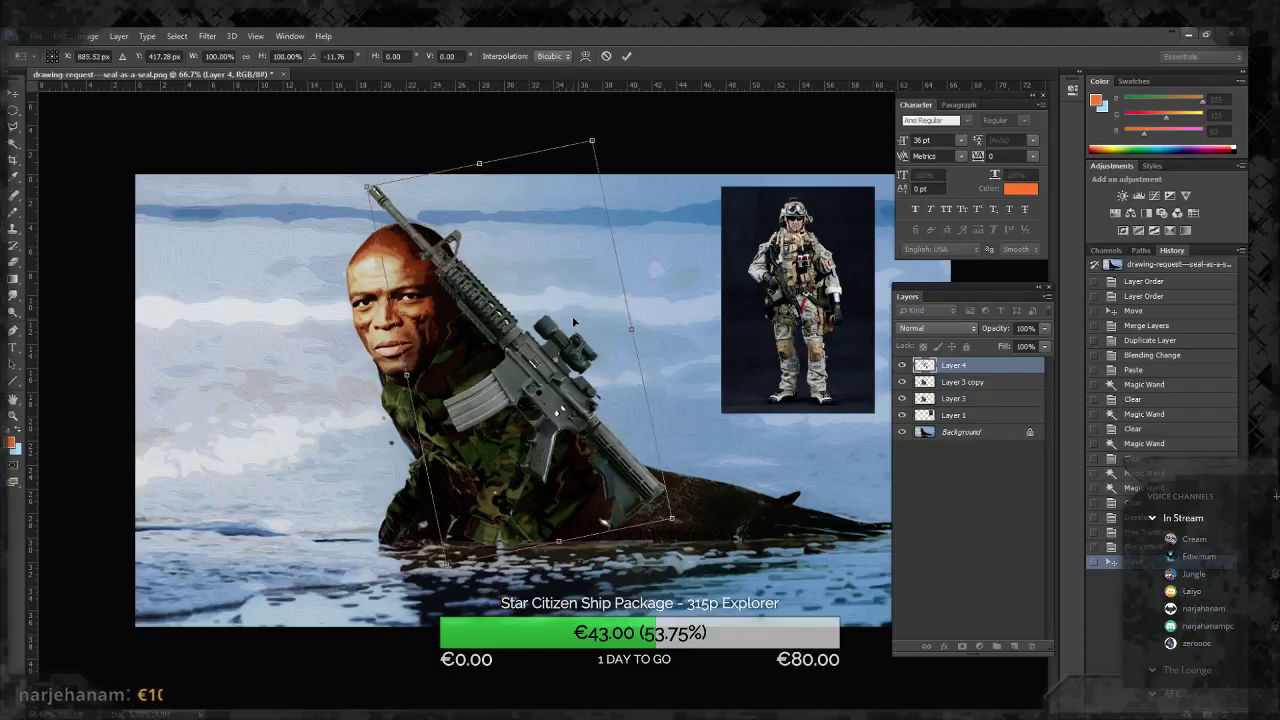
key(Return)
click(13, 124)
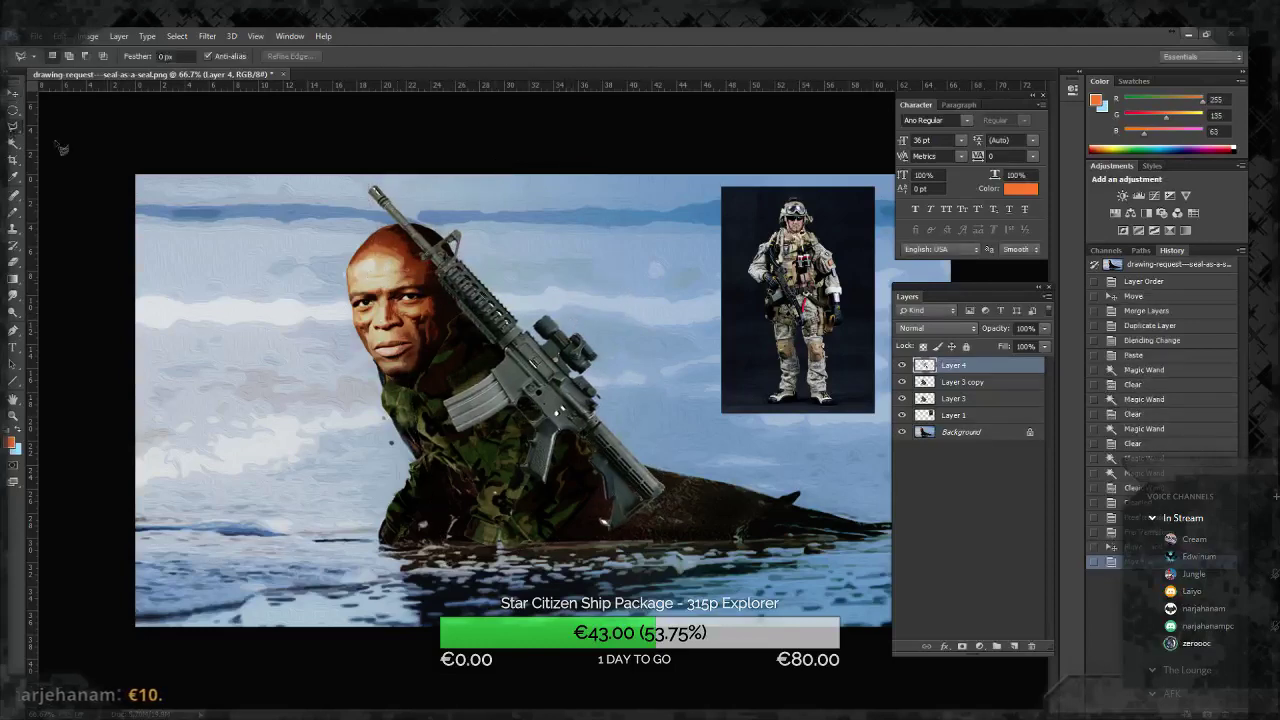
click(1045, 330)
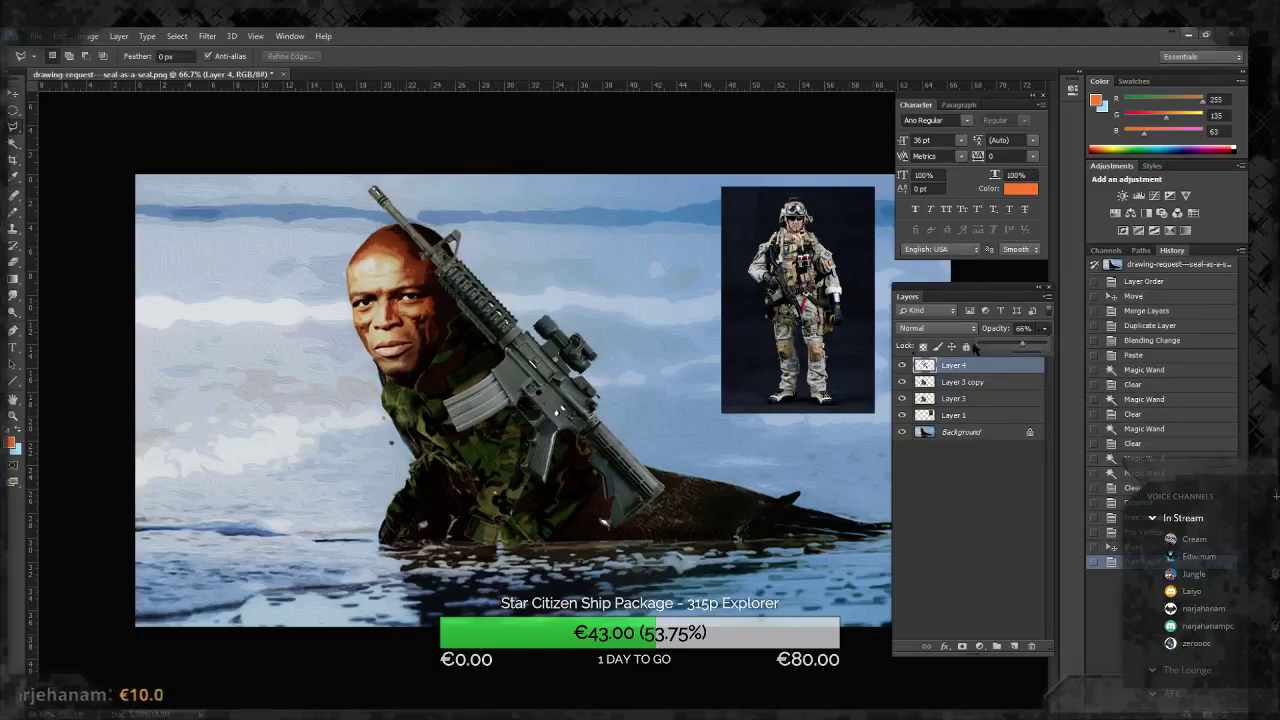
Step: Set Layer 4 to 66% opacity and erase the rifle part over the soldier's lower body
click(465, 272)
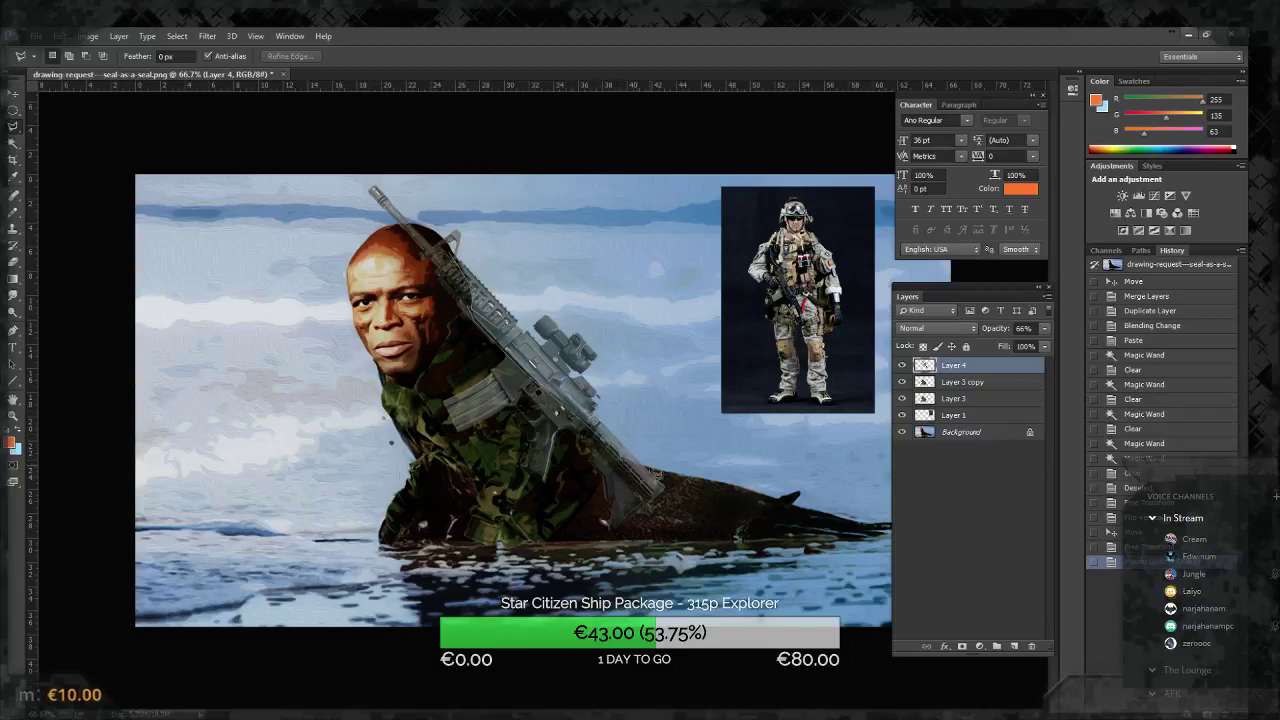
mouse_move(656, 470)
mouse_down()
mouse_move(395, 425)
mouse_move(424, 371)
mouse_up()
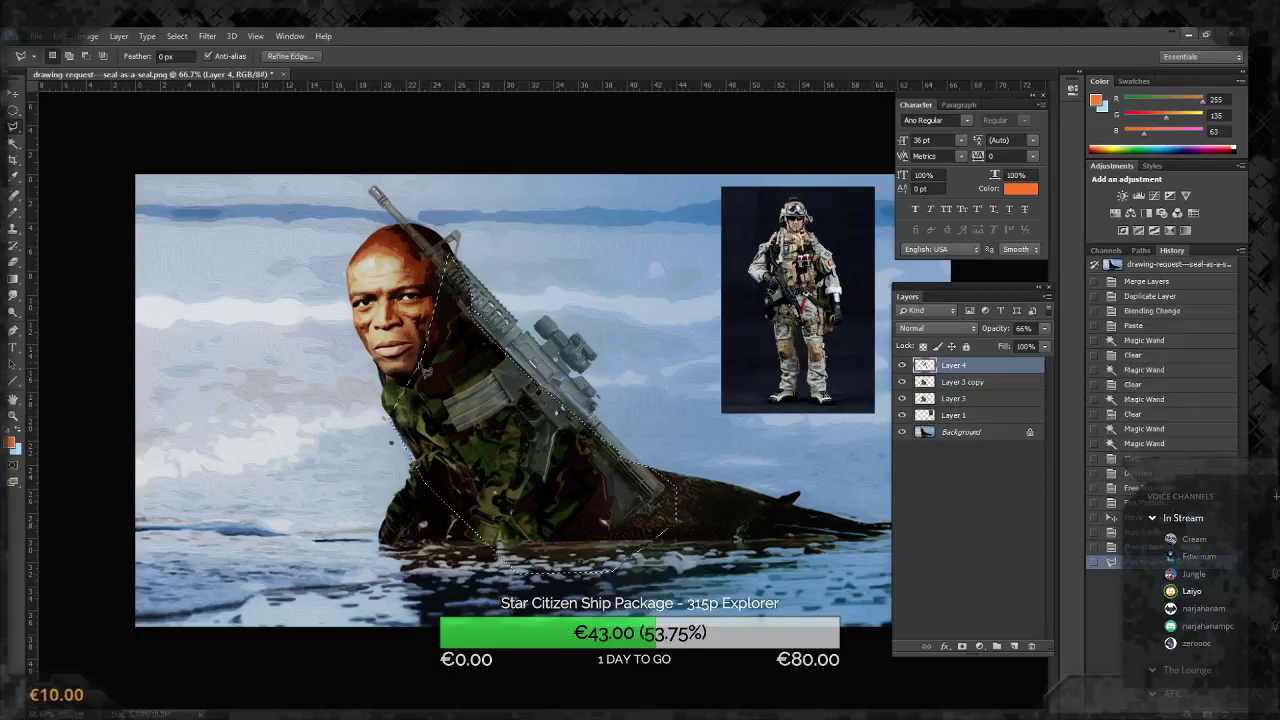
key(Delete)
key(ctrl+d)
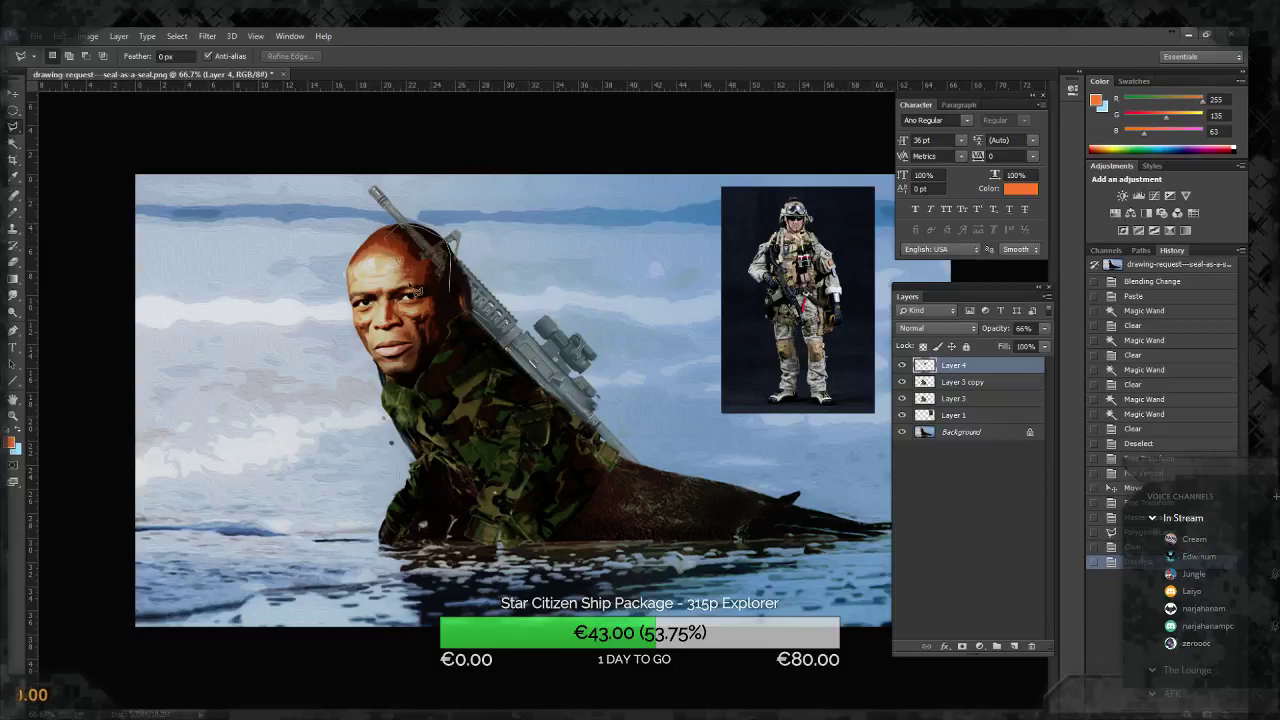
Step: Outline the rifle part over the head, deselect, and restore Layer 4 to 100% opacity
drag(418, 290, 405, 258)
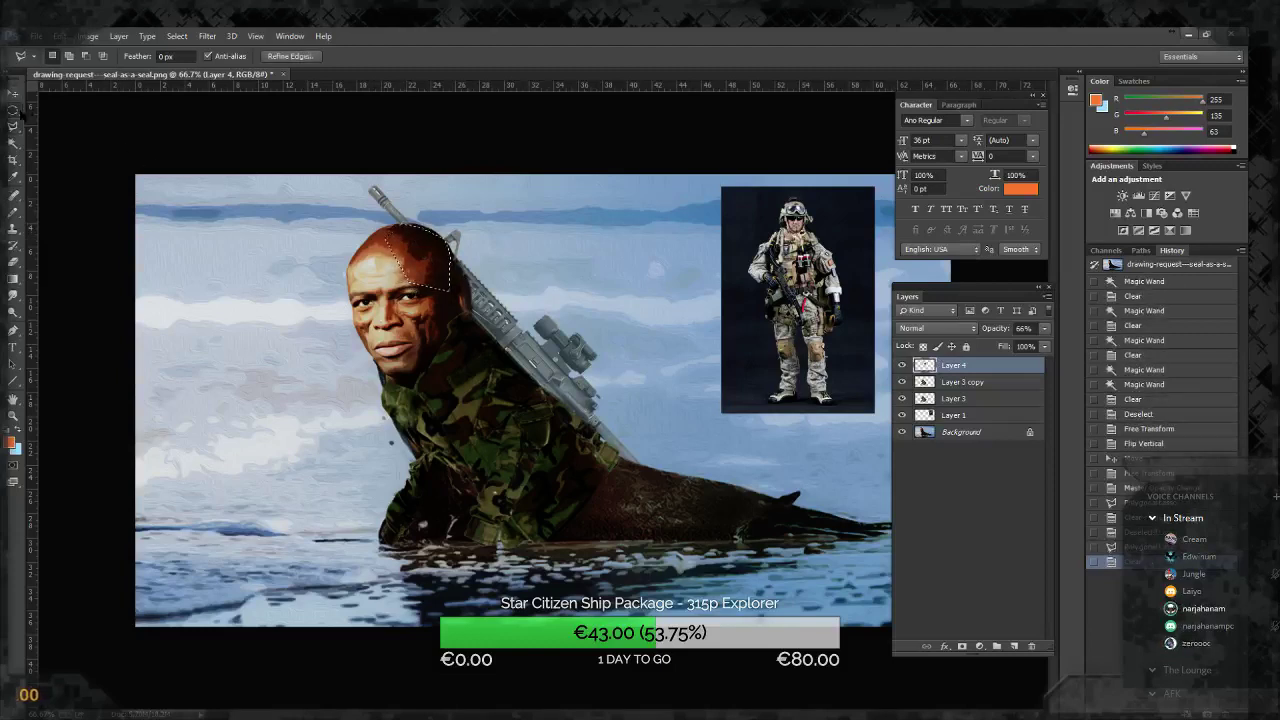
click(13, 109)
key(ctrl+d)
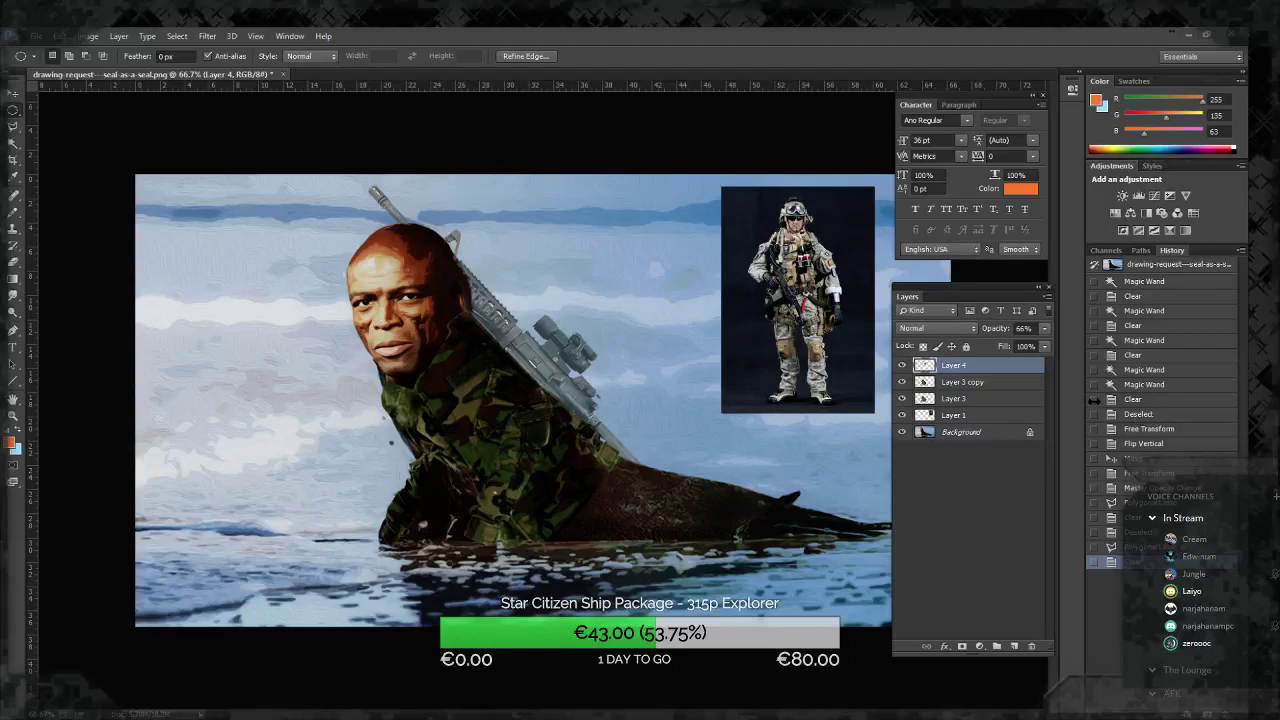
drag(1044, 328, 1060, 345)
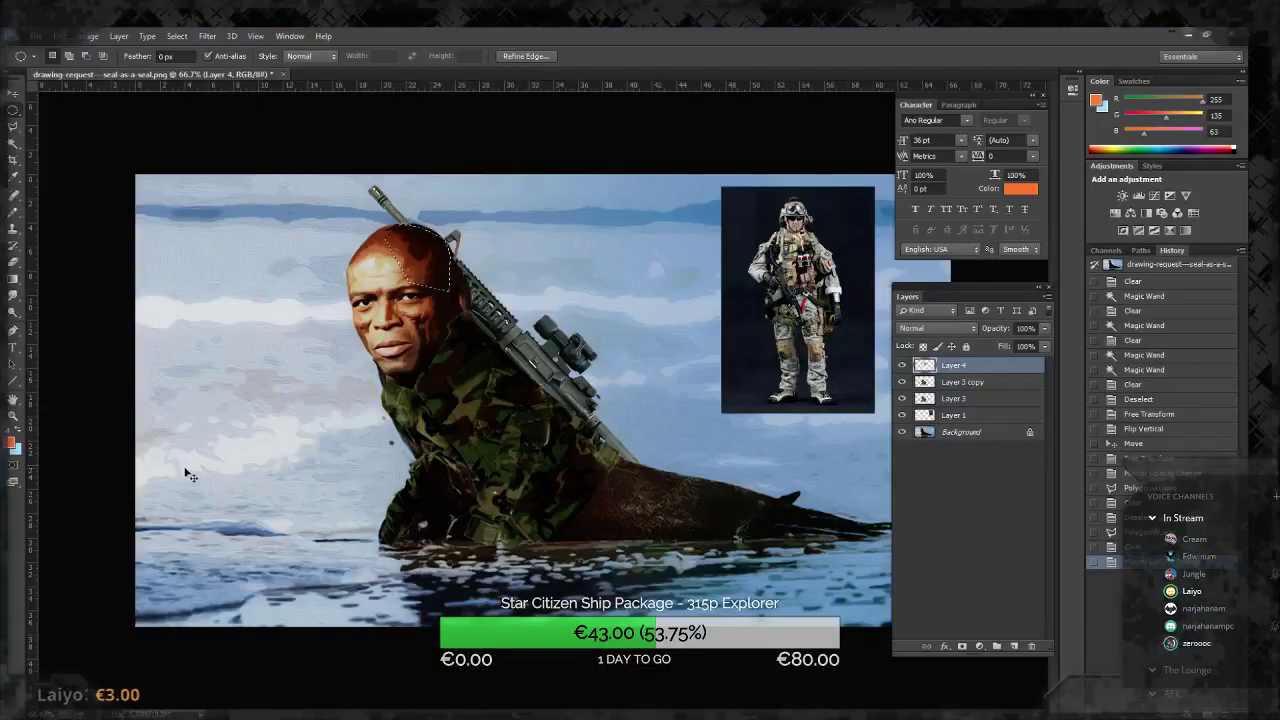
Step: Paste the Apocalypse Now poster as Layer 5, enlarge it about 146%, and shift it left
key(ctrl+n)
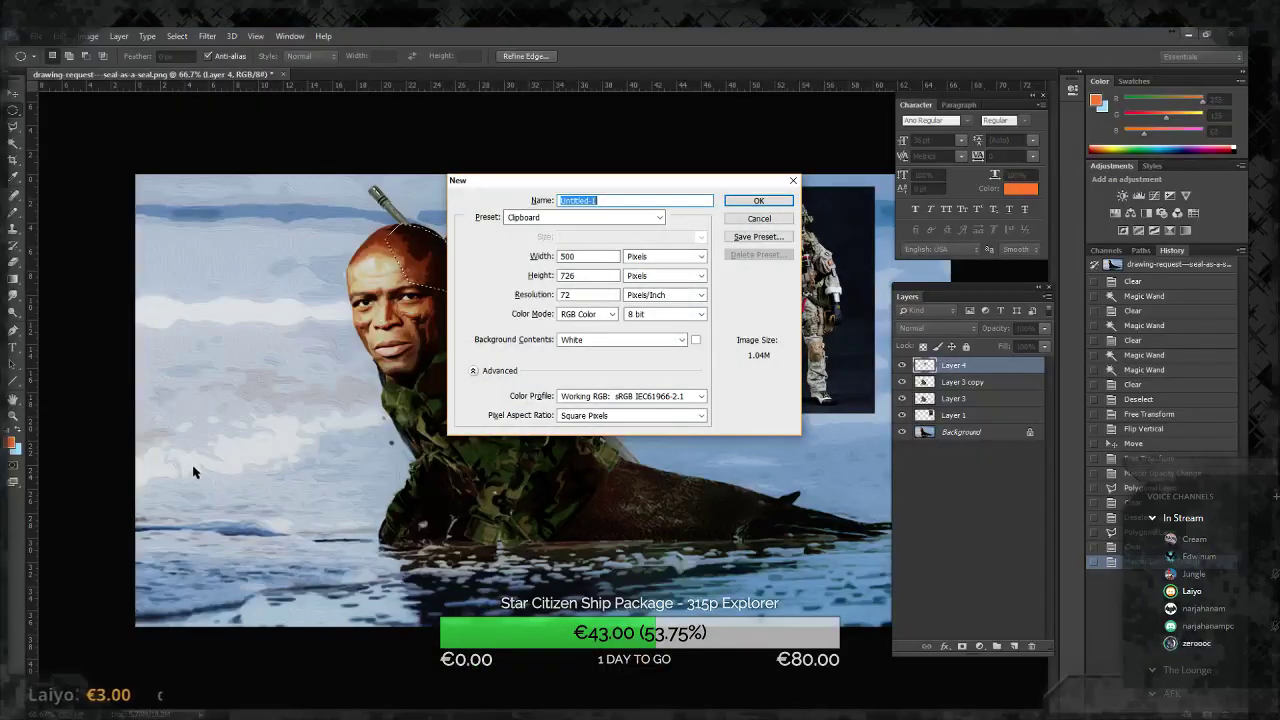
key(Escape)
key(ctrl+v)
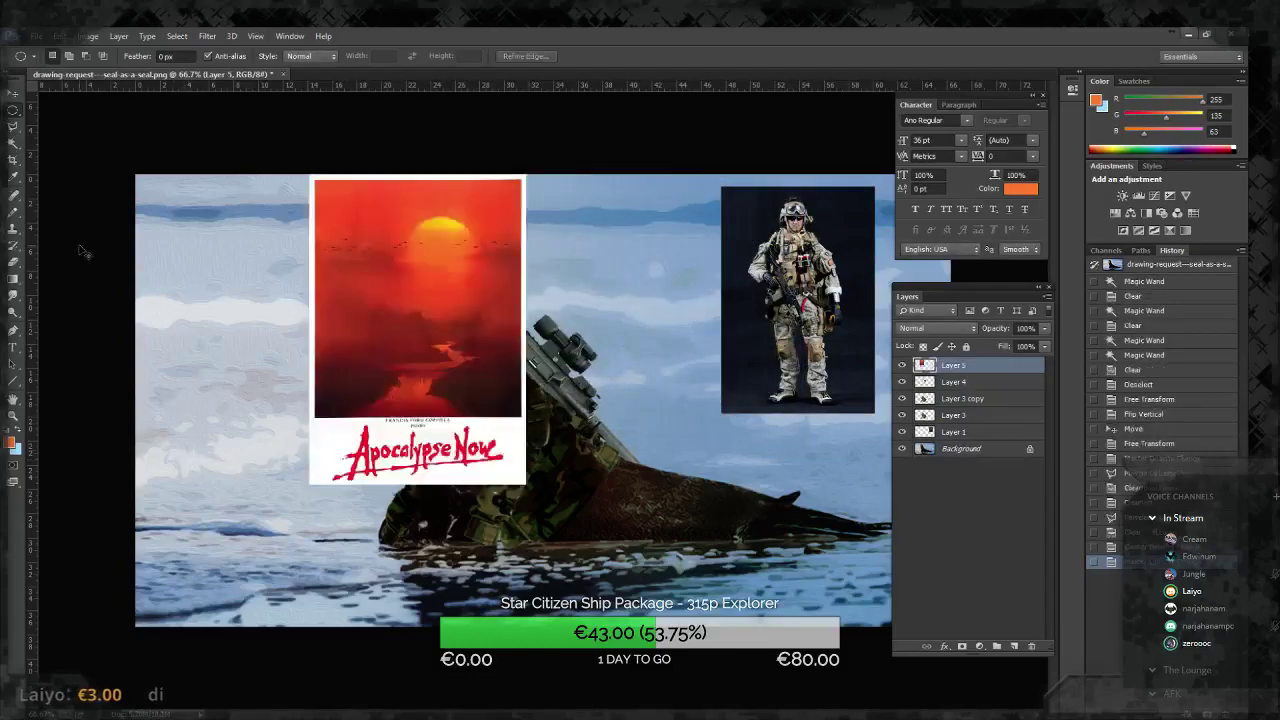
key(ctrl+t)
drag(310, 484, 208, 627)
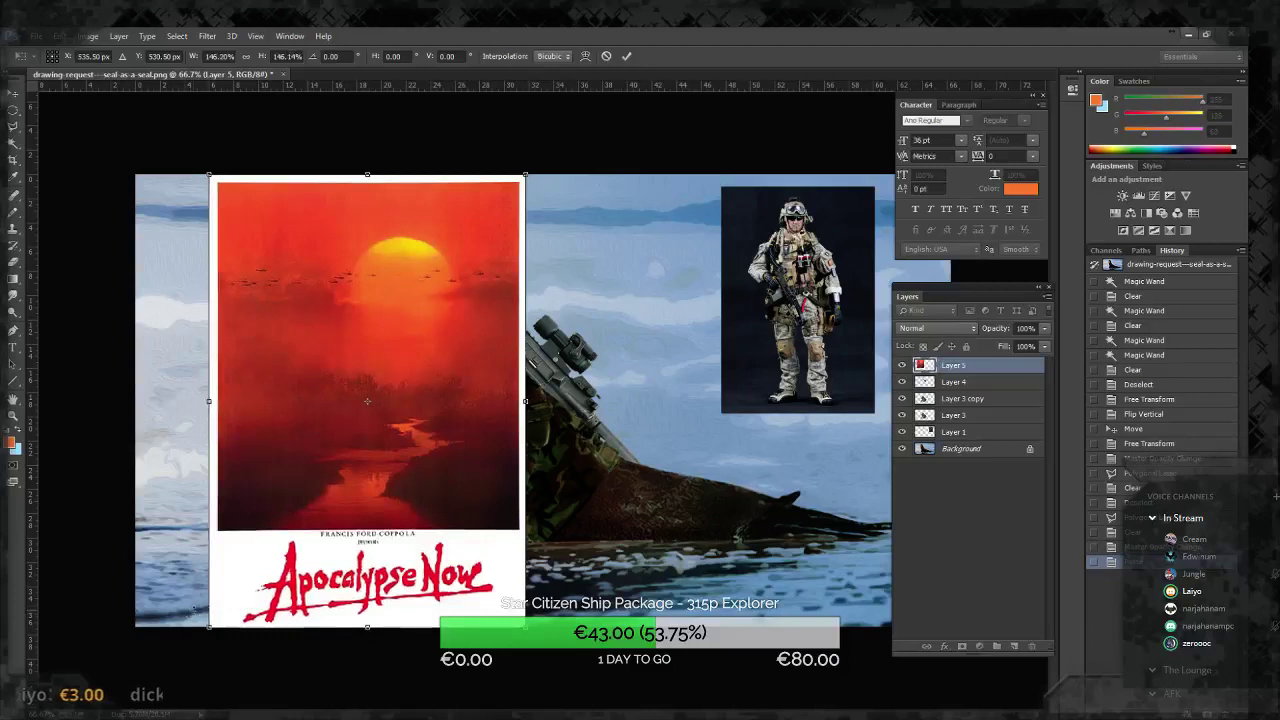
key(Return)
key(v)
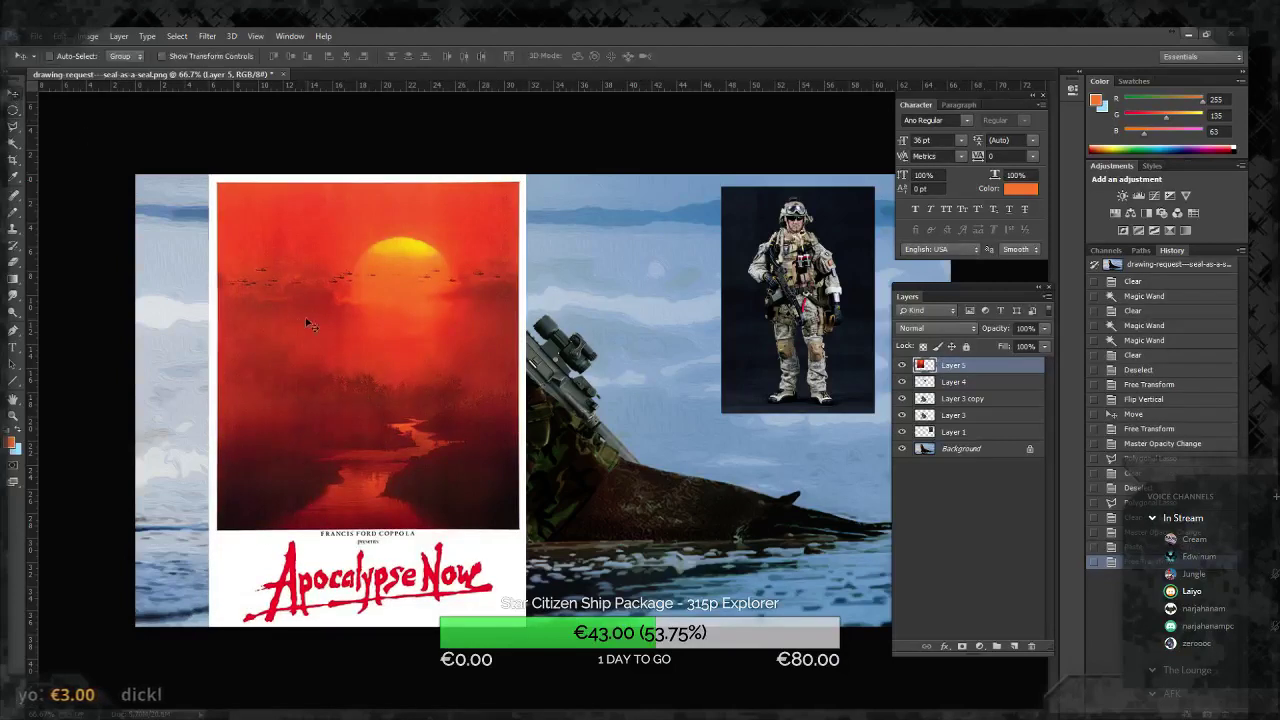
drag(310, 323, 238, 321)
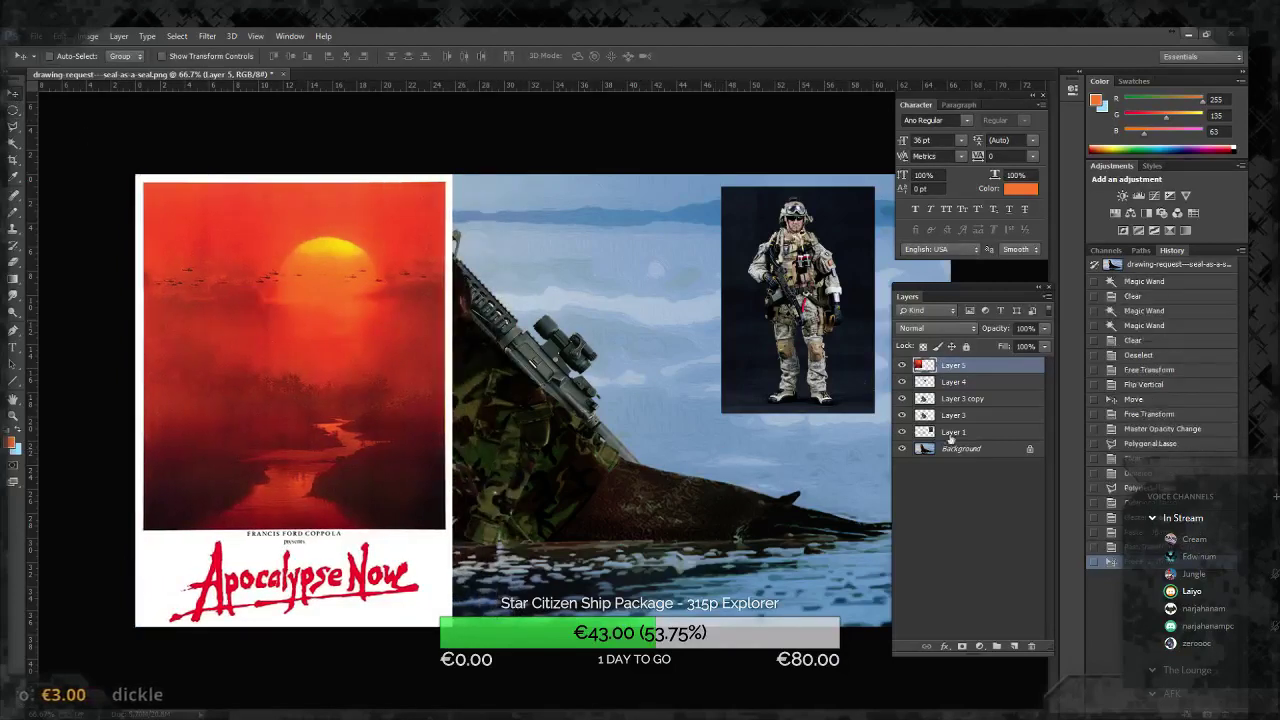
Step: After a locked-layer error, copy the Background onto a new Layer 6
click(955, 384)
shift+click(960, 449)
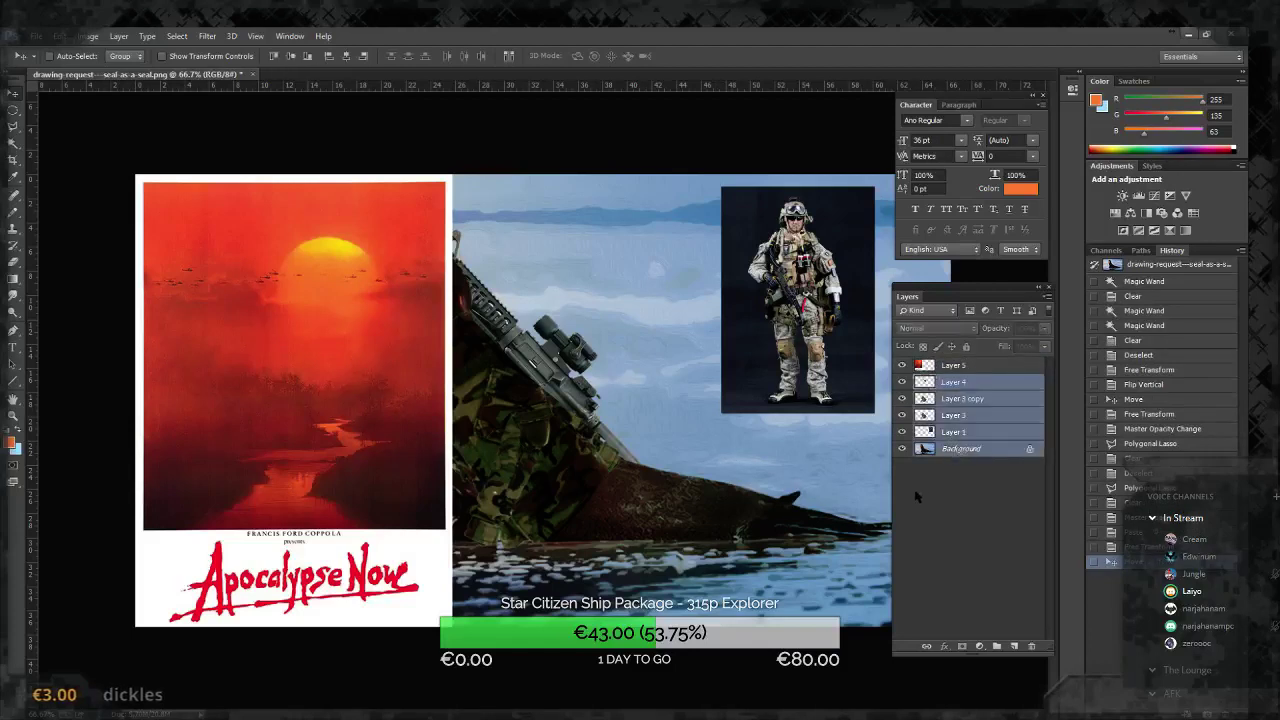
key(ctrl+t)
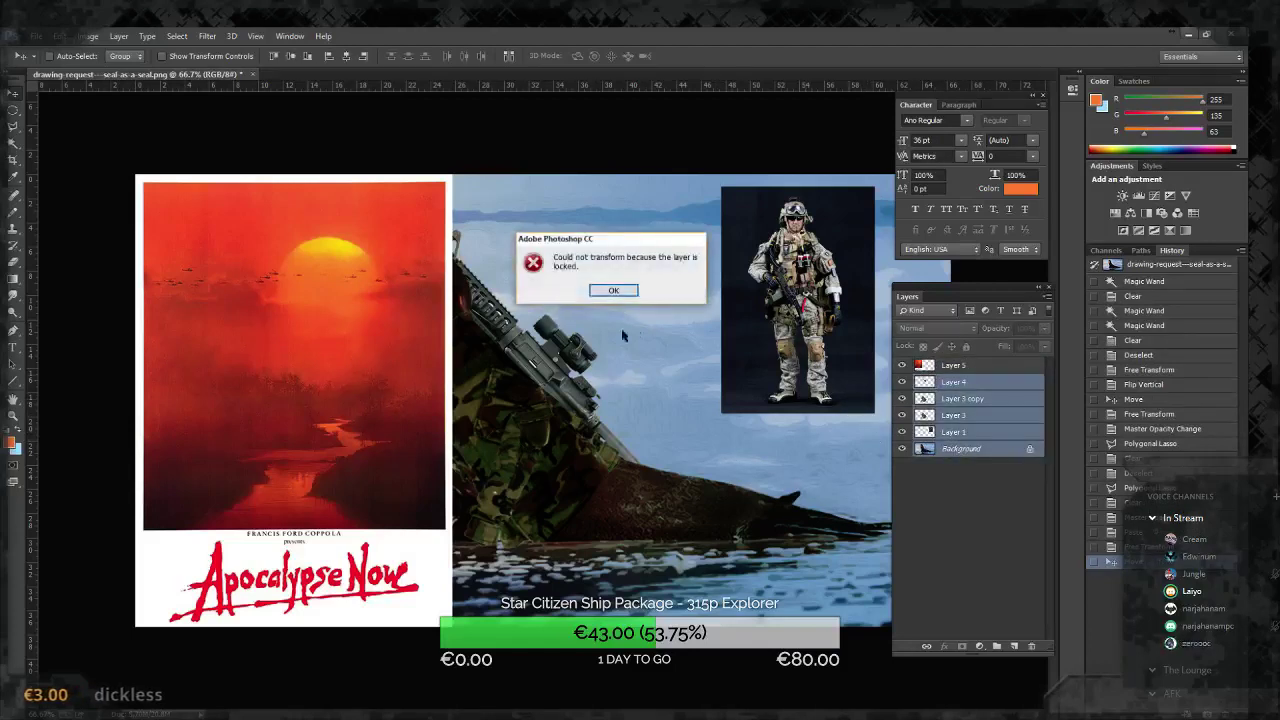
click(610, 290)
click(955, 449)
key(ctrl+a)
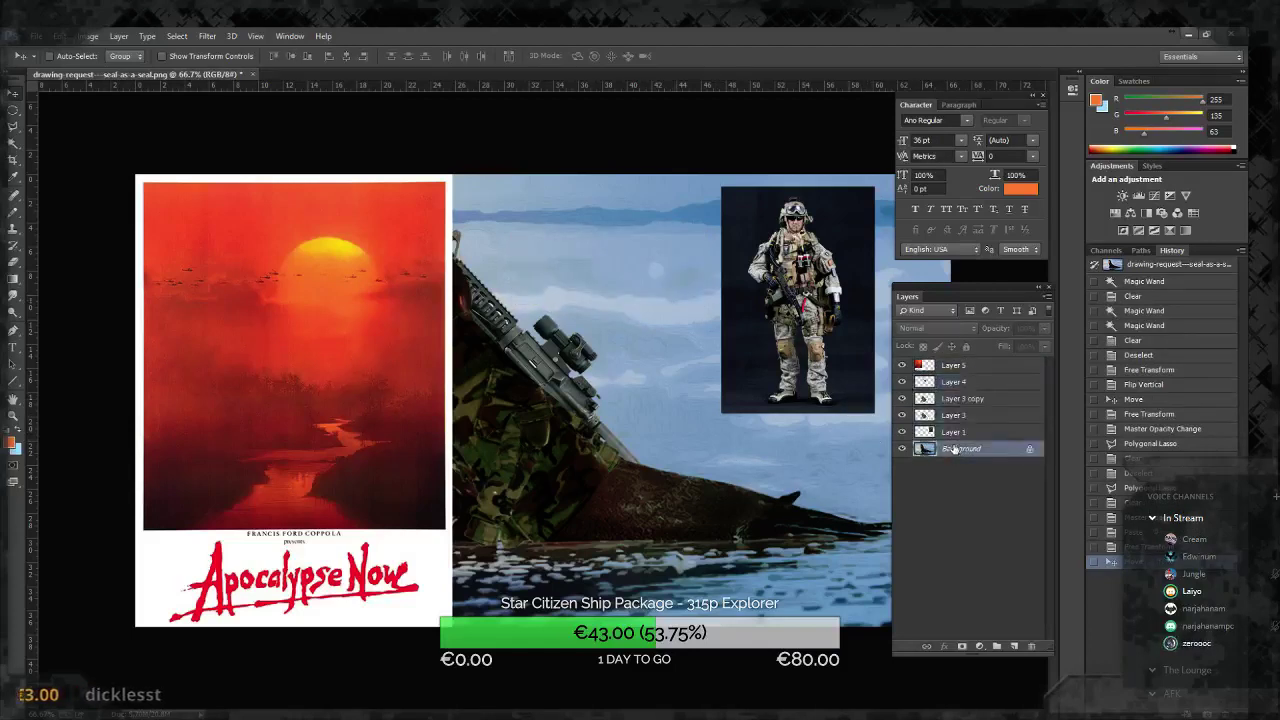
key(ctrl+j)
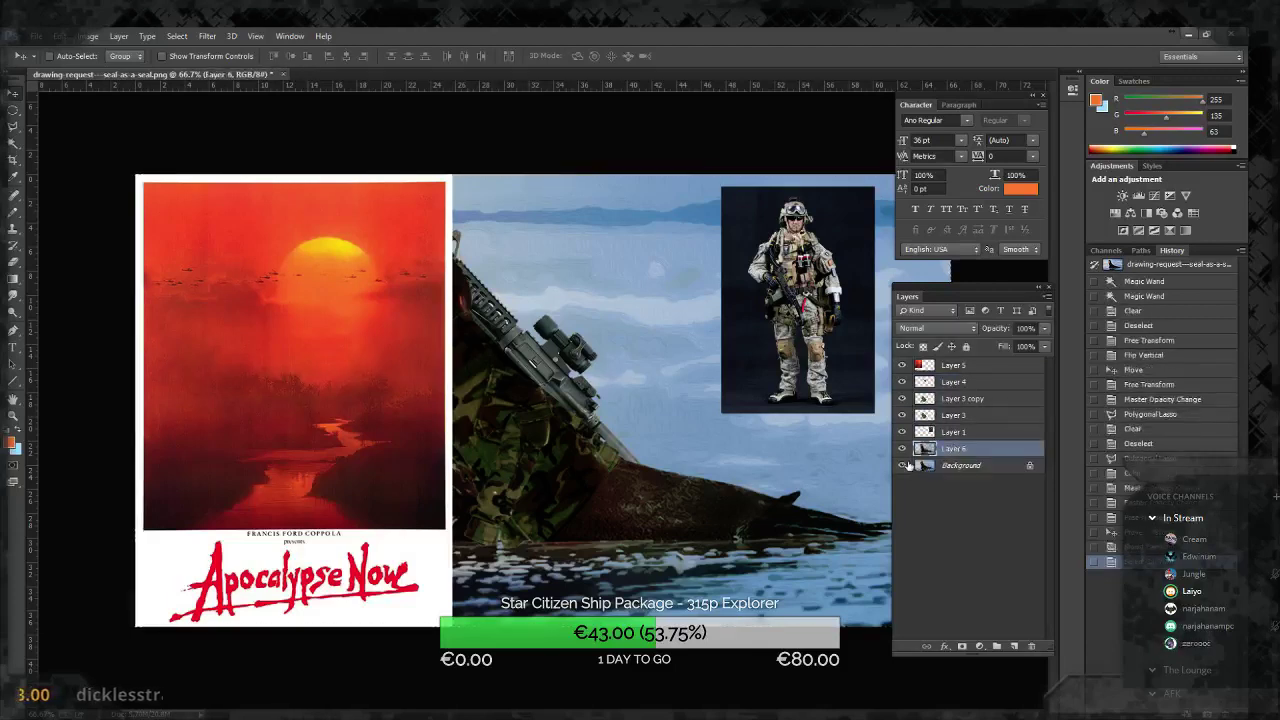
Step: Scale down Layers 4–6 together and move the scene left over the poster
shift+click(960, 382)
key(ctrl+t)
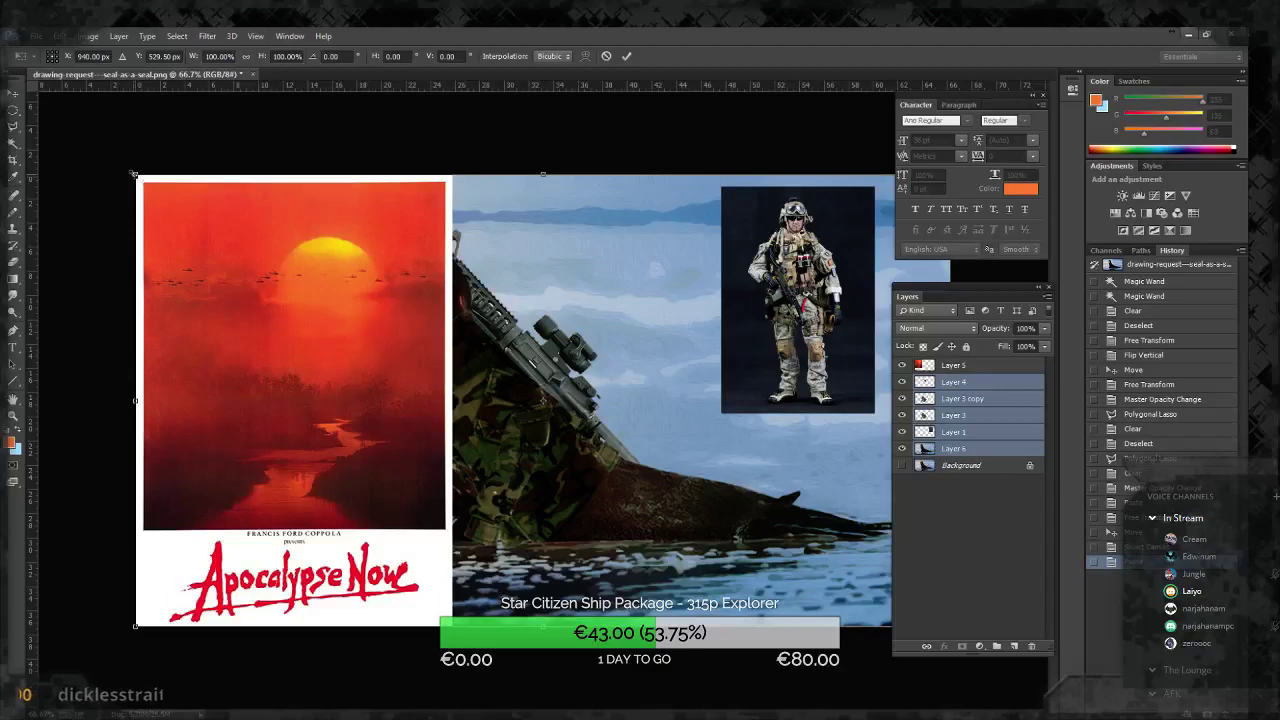
drag(134, 174, 696, 461)
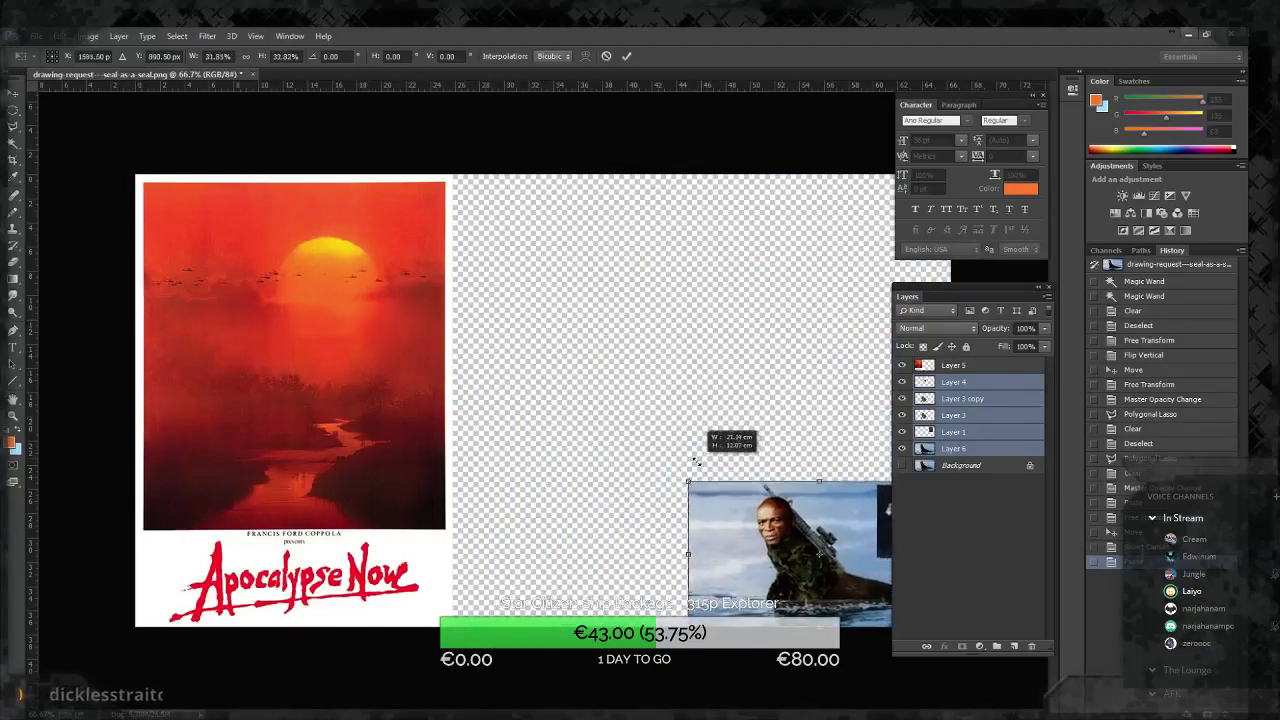
mouse_move(707, 566)
mouse_down()
mouse_move(378, 509)
mouse_move(250, 466)
mouse_up()
key(Return)
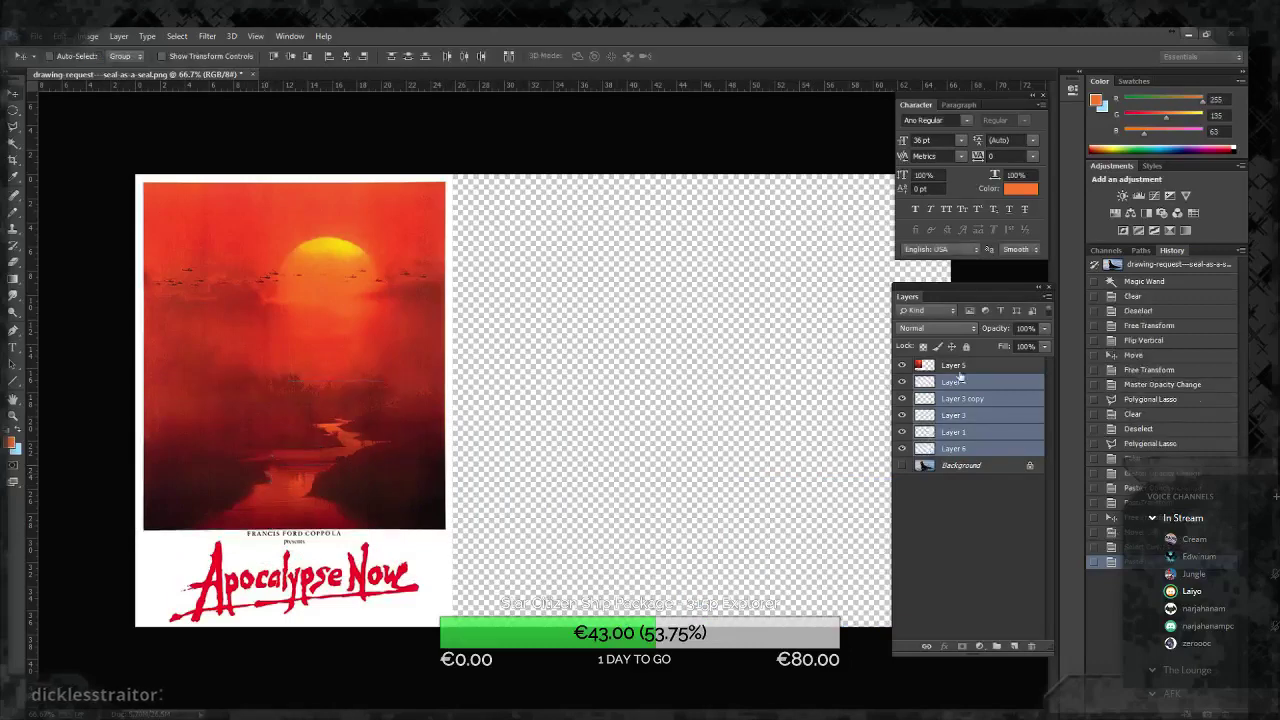
Step: Place the poster layer beneath the scene and settle the scene just above the poster title
drag(955, 366, 953, 458)
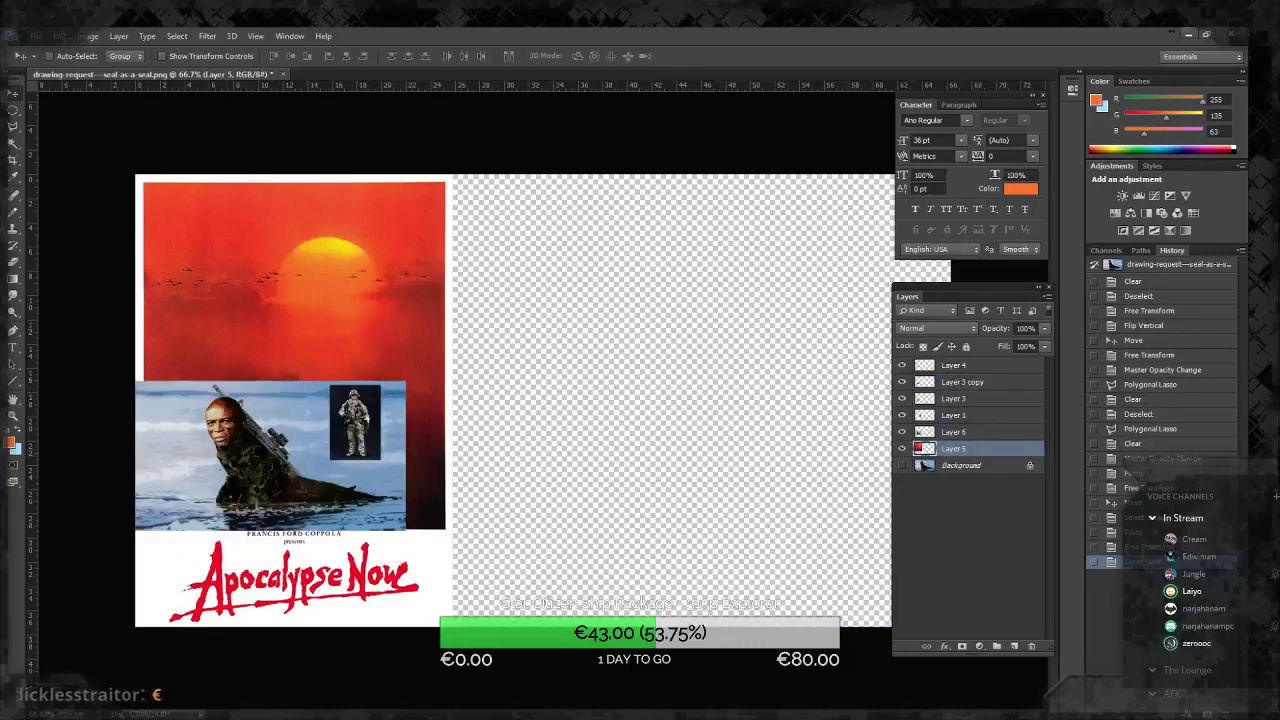
drag(333, 476, 336, 473)
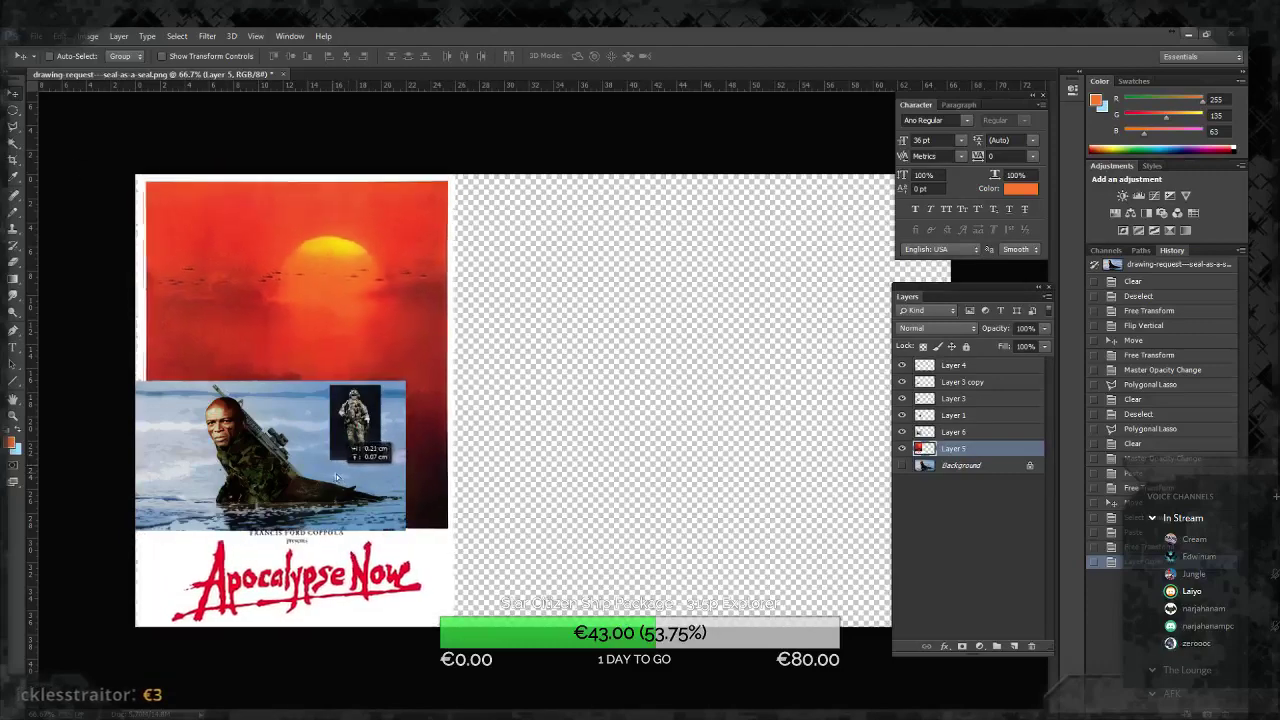
drag(336, 473, 336, 474)
click(959, 432)
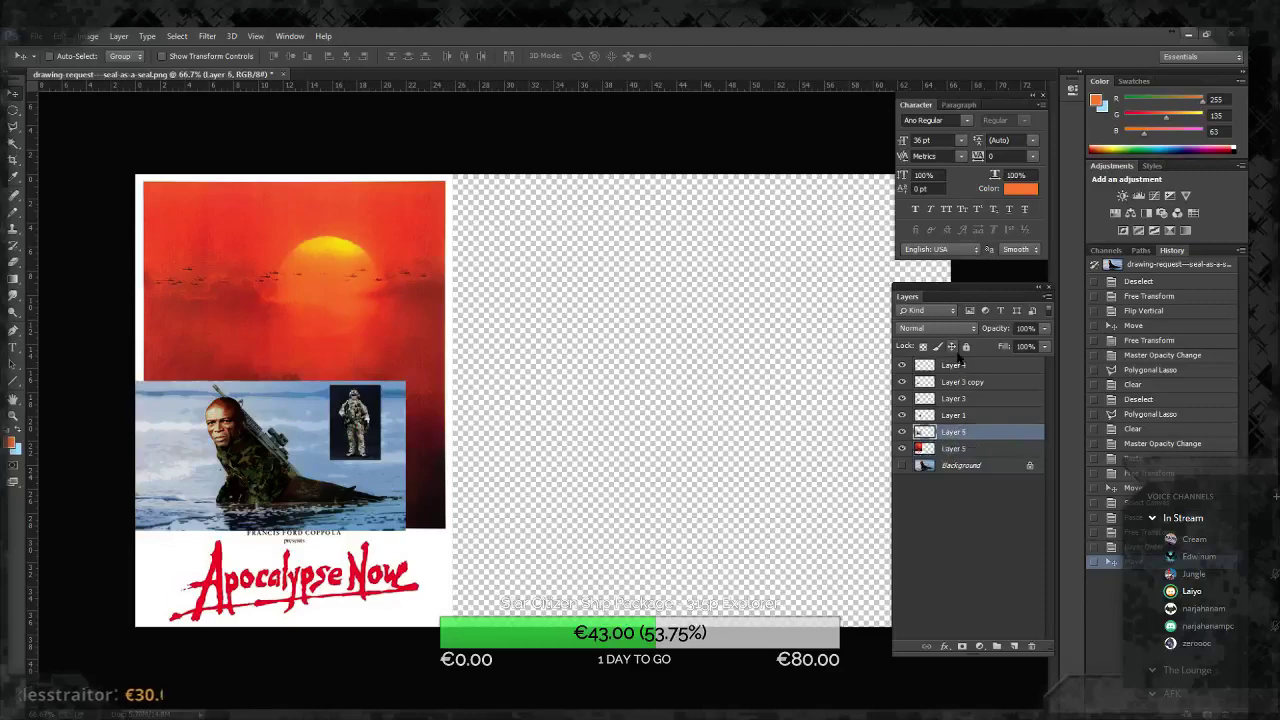
shift+click(953, 365)
drag(379, 462, 402, 451)
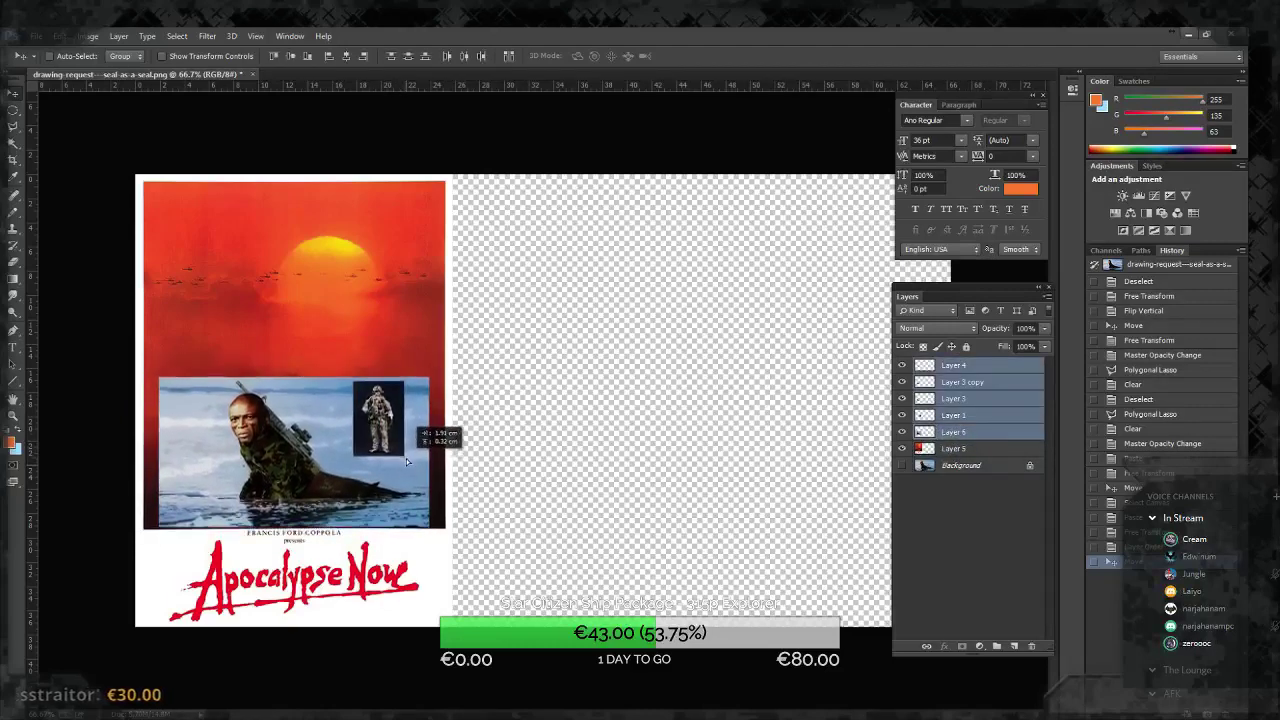
drag(402, 451, 406, 458)
Step: Zoom in and lasso the seal photo area left of the soldier's head and neck
click(13, 415)
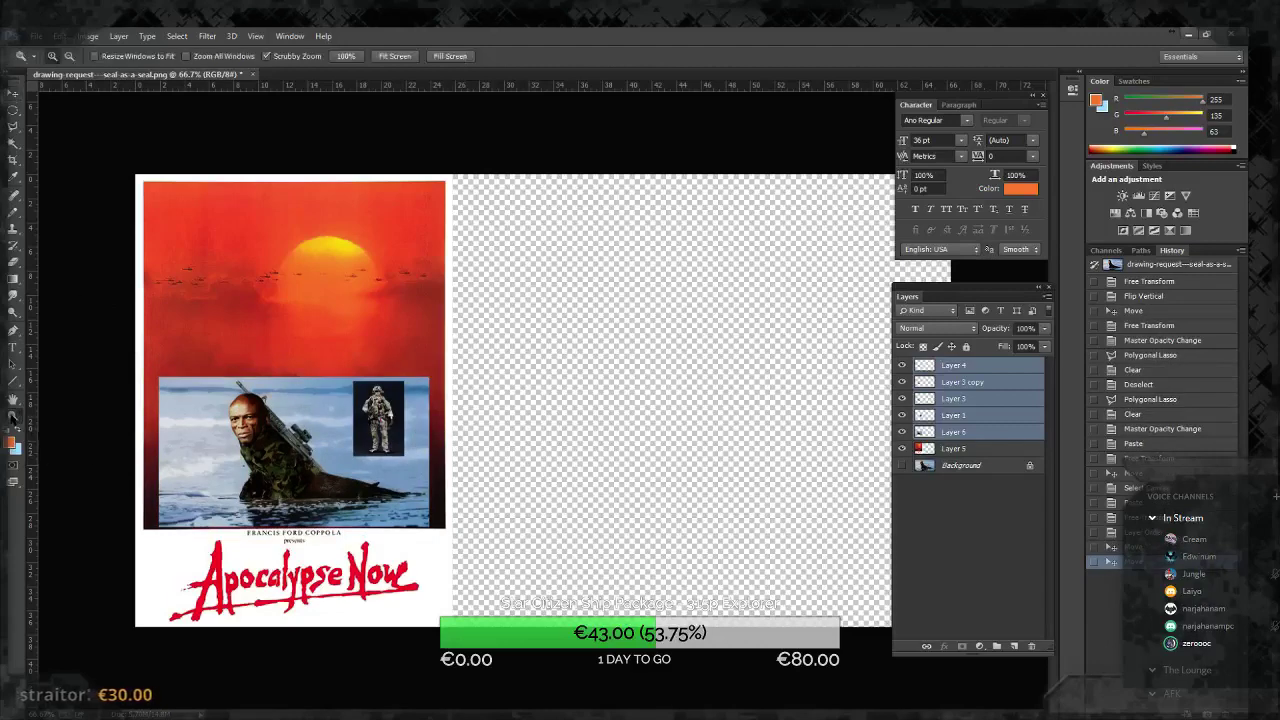
click(132, 543)
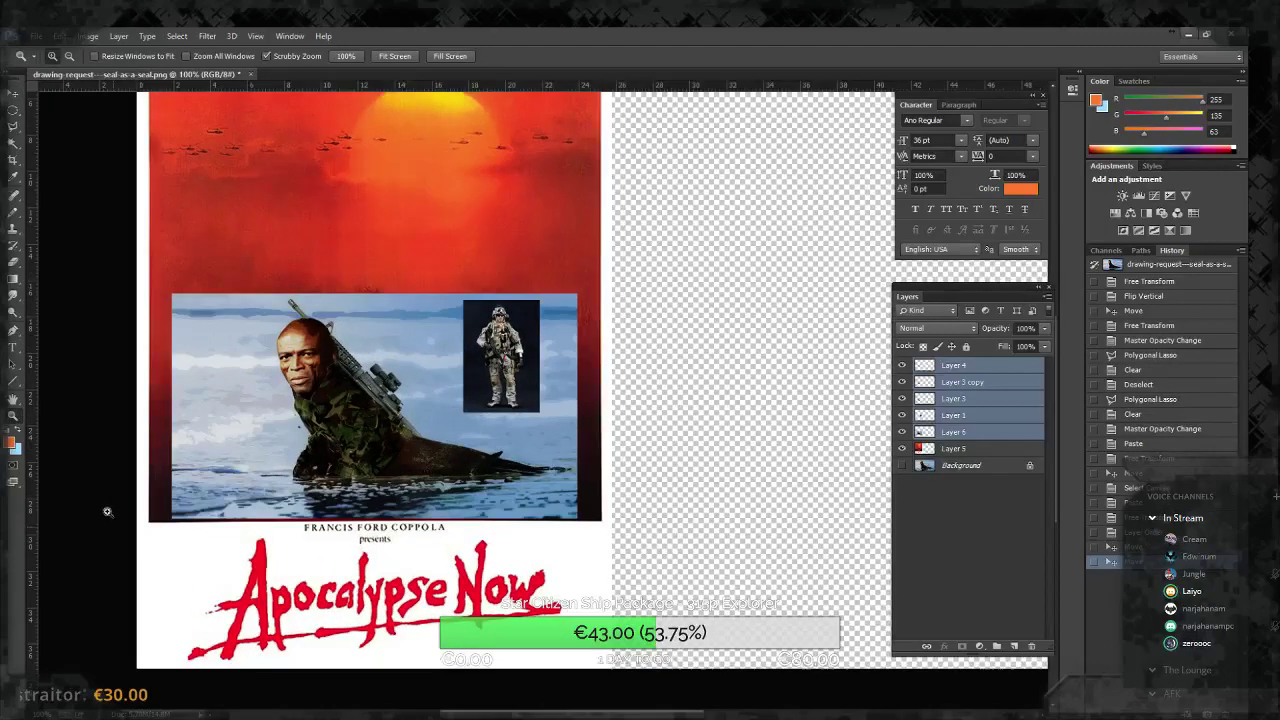
click(14, 127)
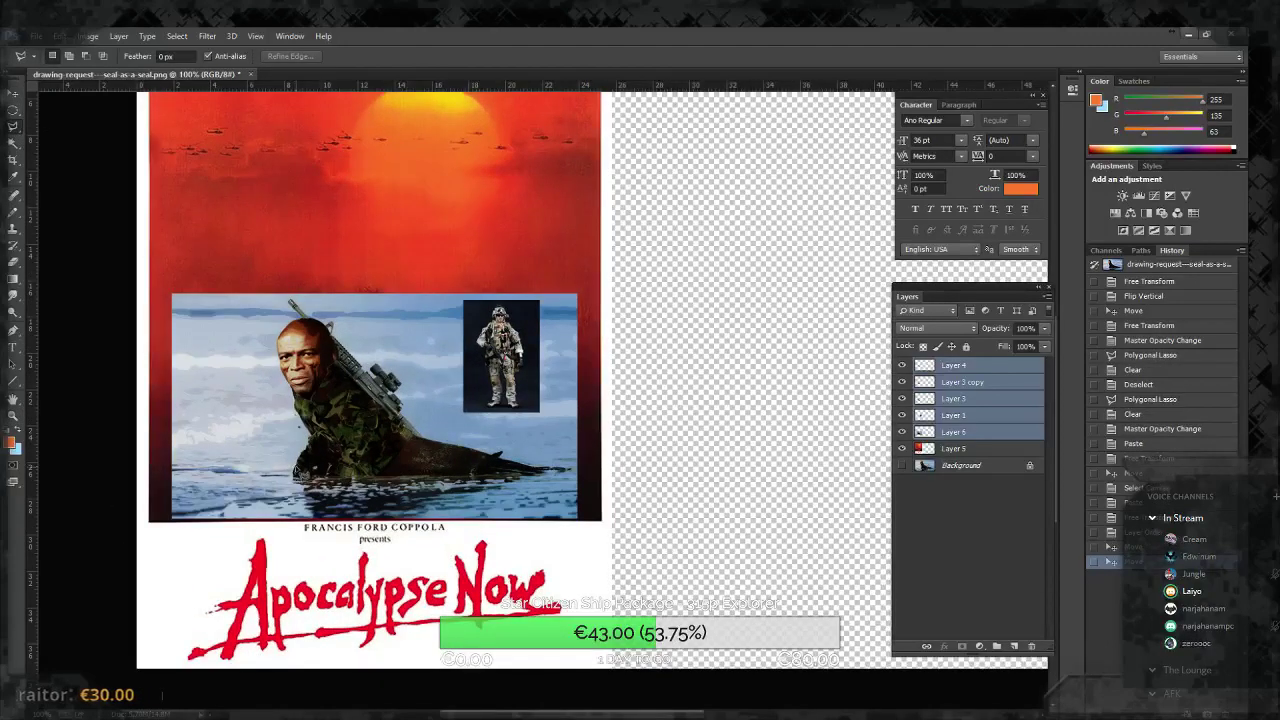
mouse_move(297, 471)
mouse_down()
mouse_move(161, 273)
mouse_move(288, 364)
mouse_up()
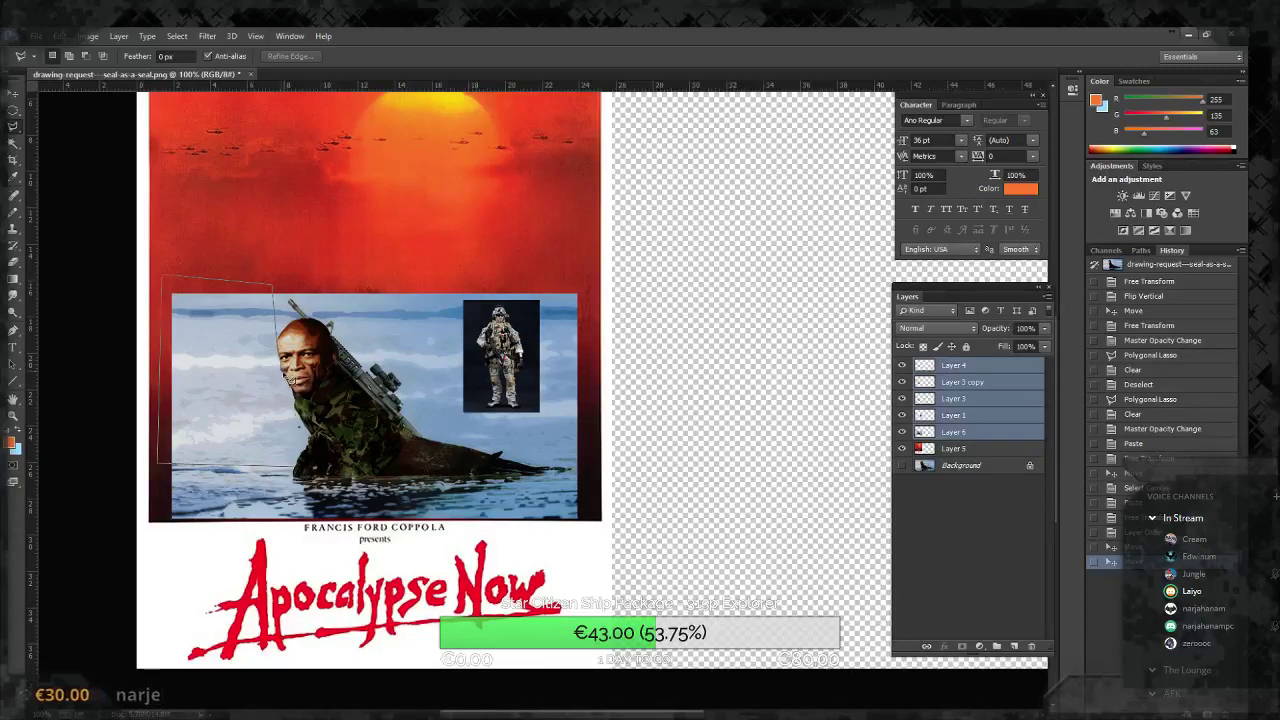
drag(290, 388, 309, 437)
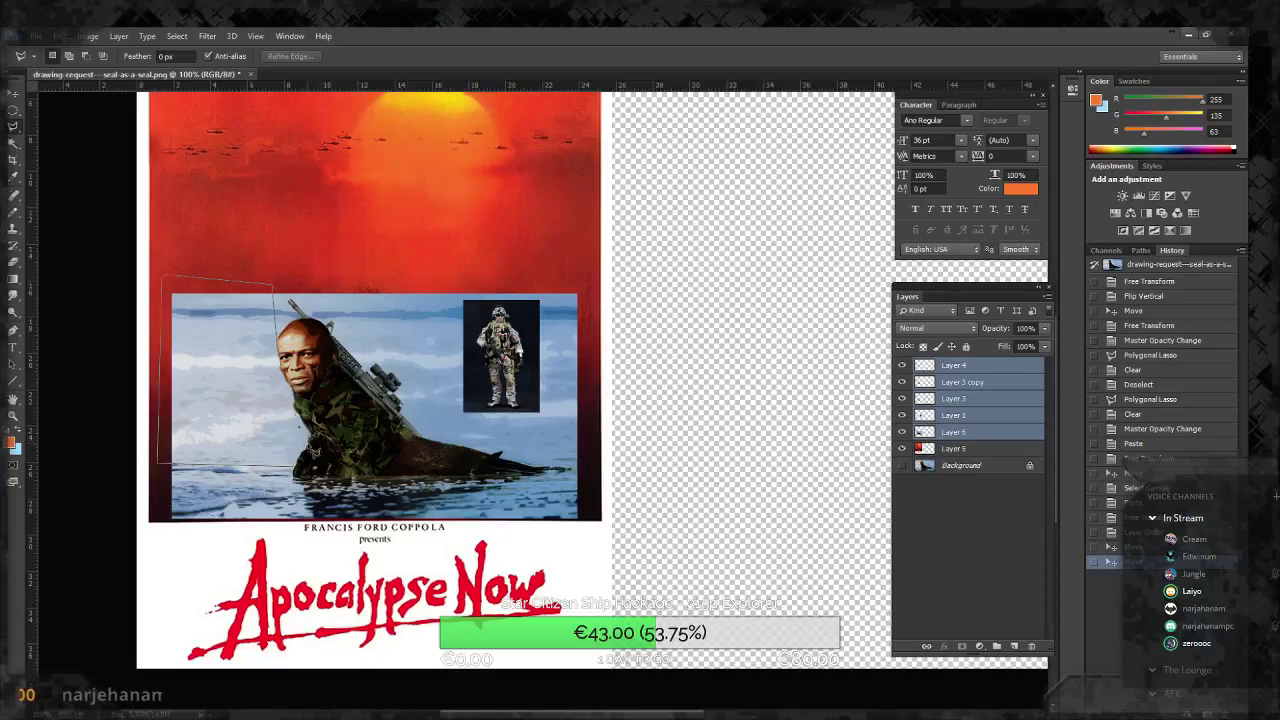
drag(313, 451, 309, 463)
double_click(309, 463)
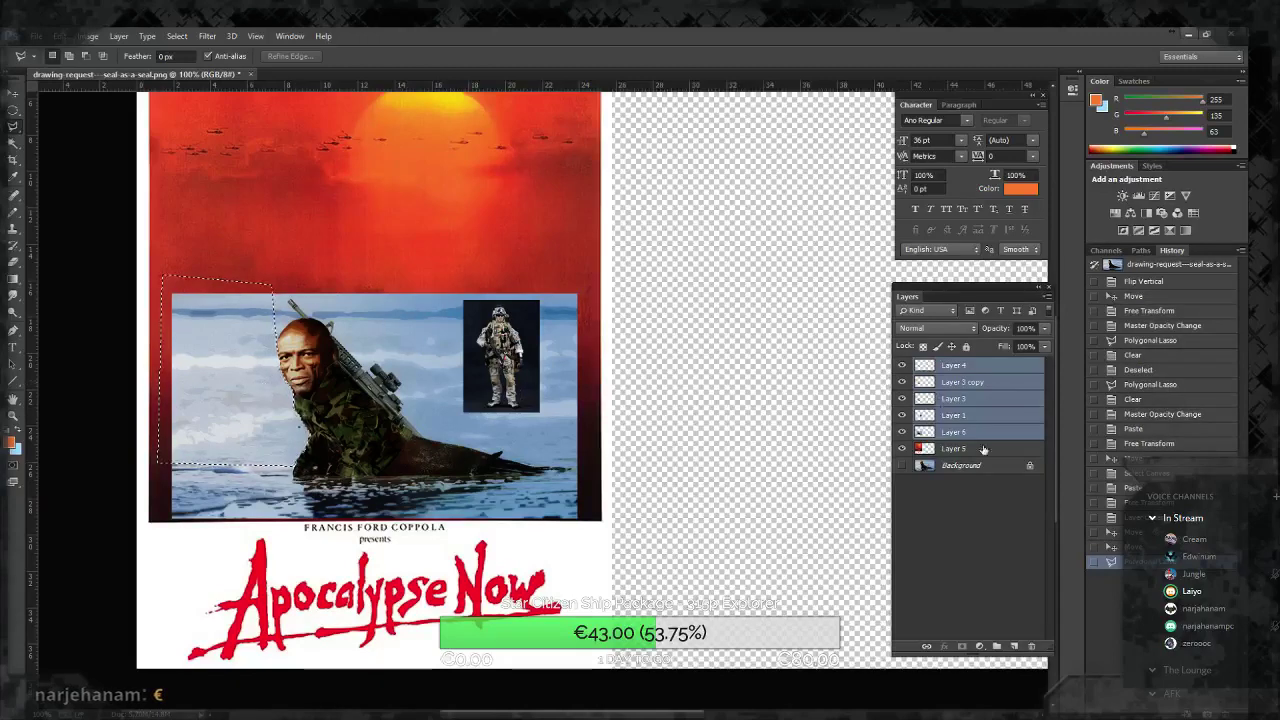
Step: Delete the selected area from Layer 6 so the red poster shows through
click(954, 468)
click(954, 448)
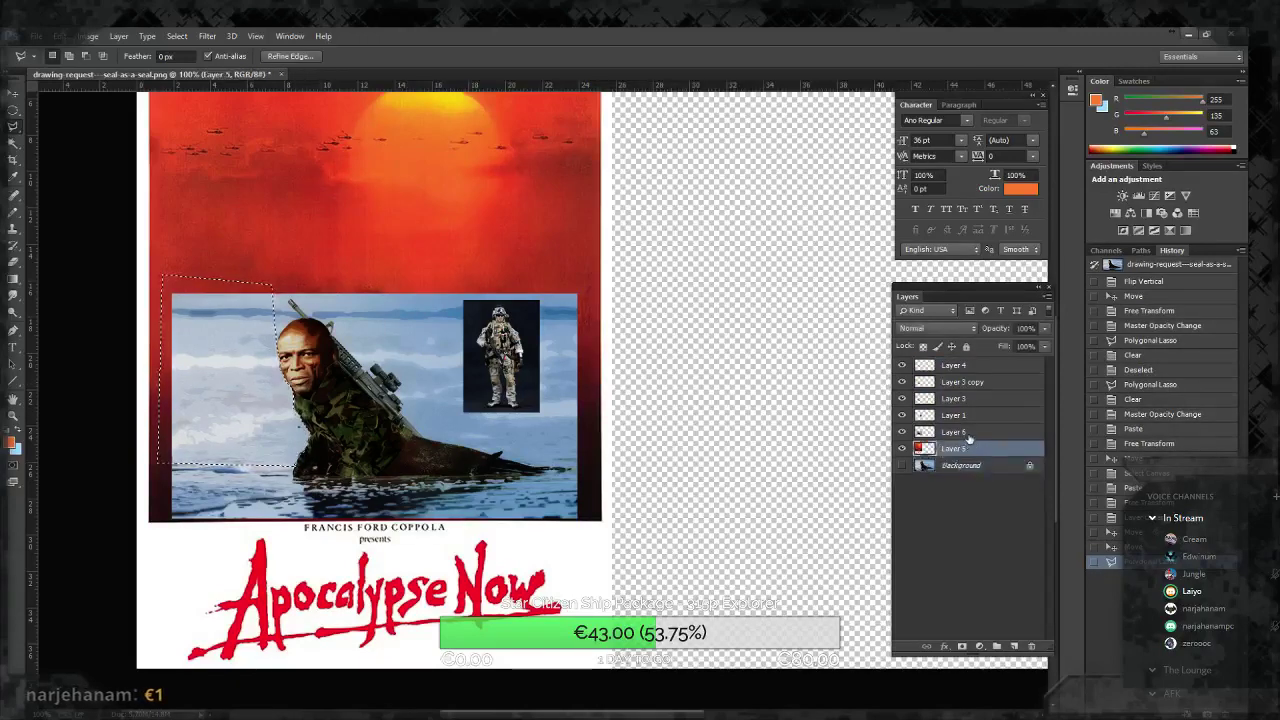
key(Delete)
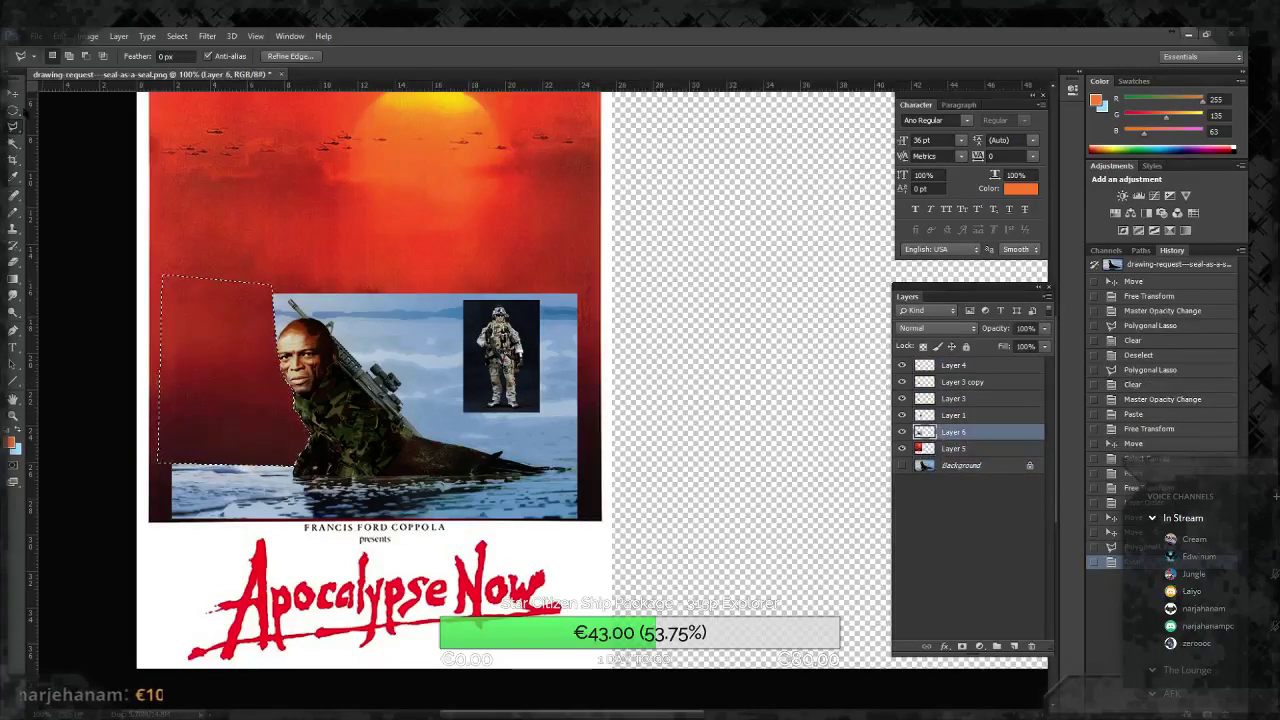
click(13, 109)
Step: Hide the Layer 1 soldier inset and delete the seal photo's light-blue sky areas
key(ctrl+d)
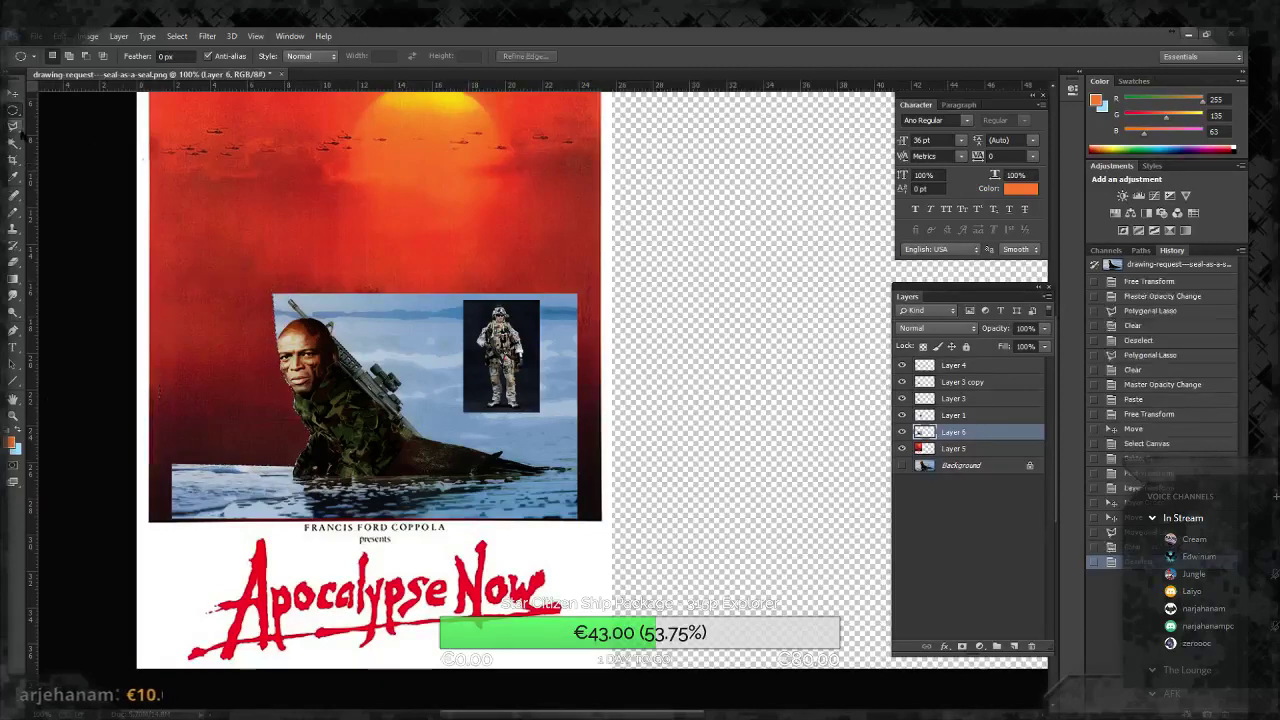
click(13, 143)
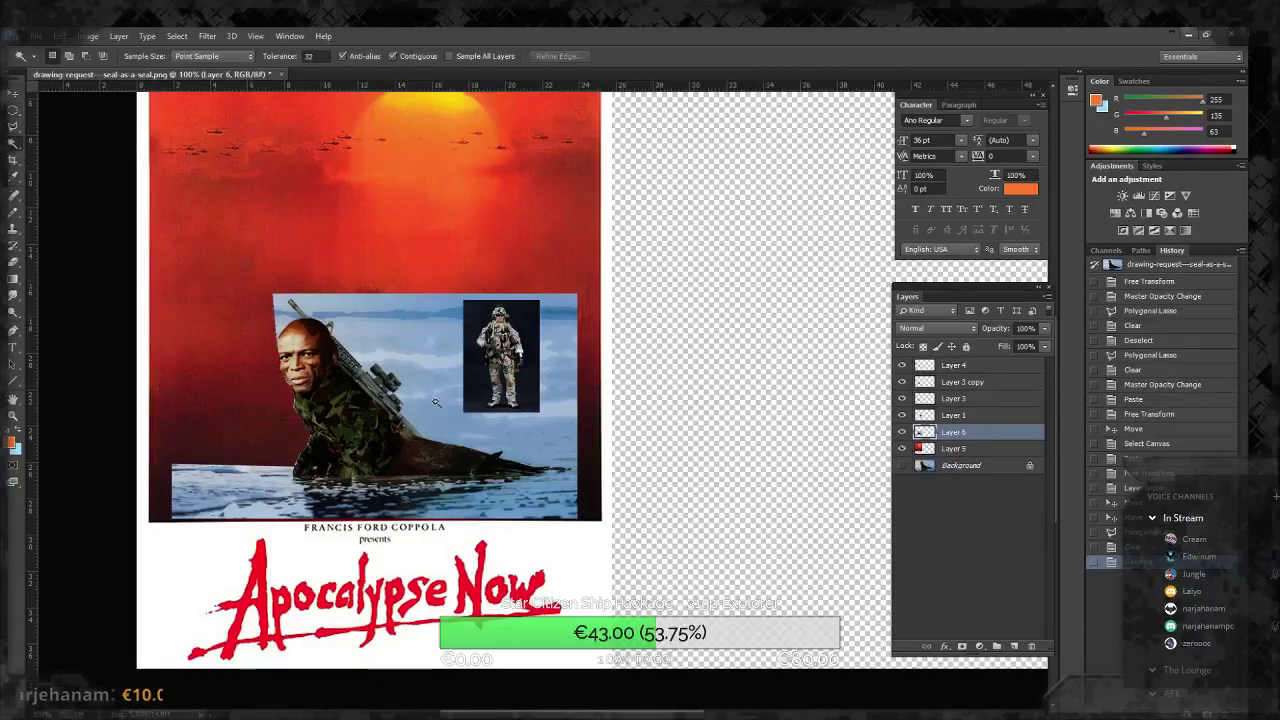
click(903, 415)
click(557, 440)
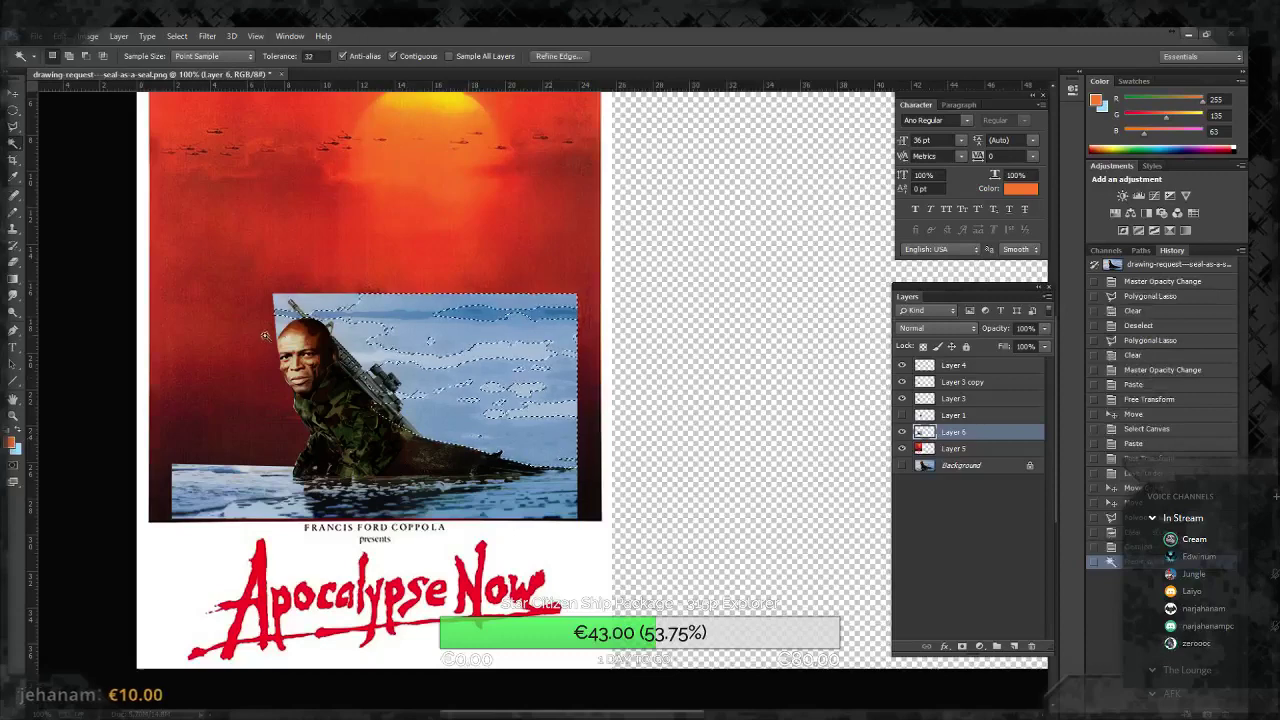
key(Delete)
key(ctrl+d)
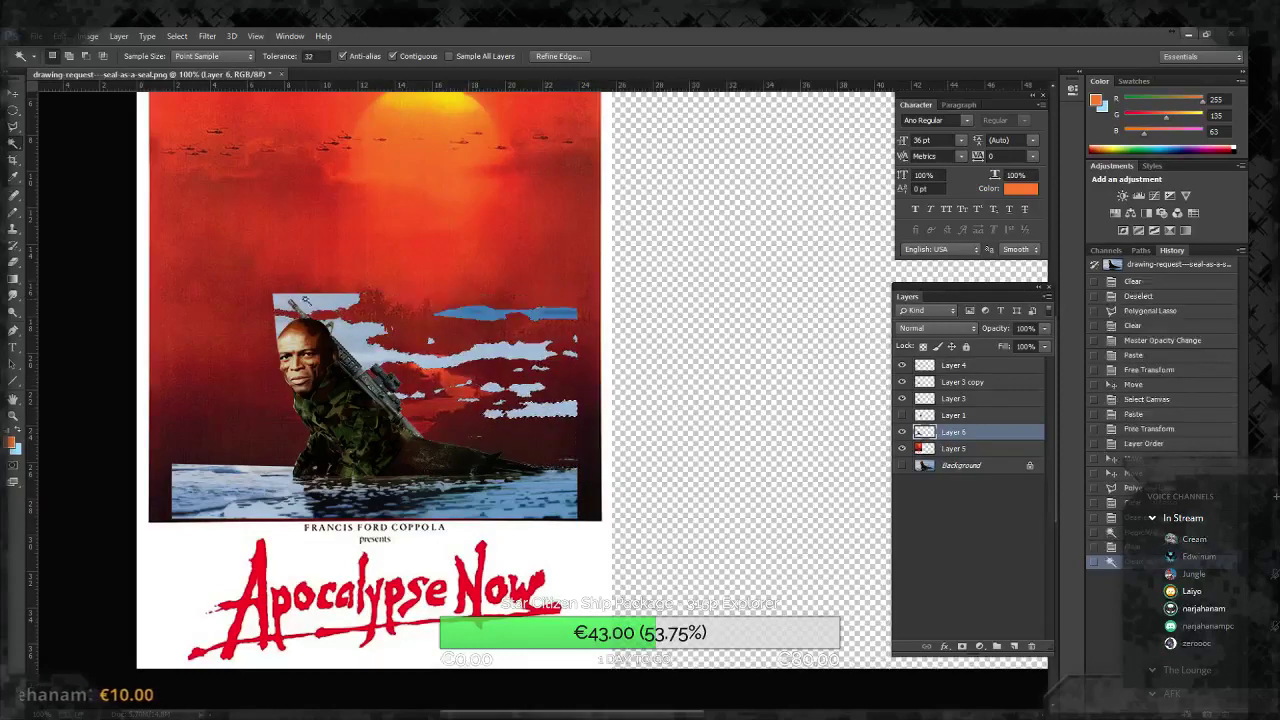
click(316, 308)
key(Delete)
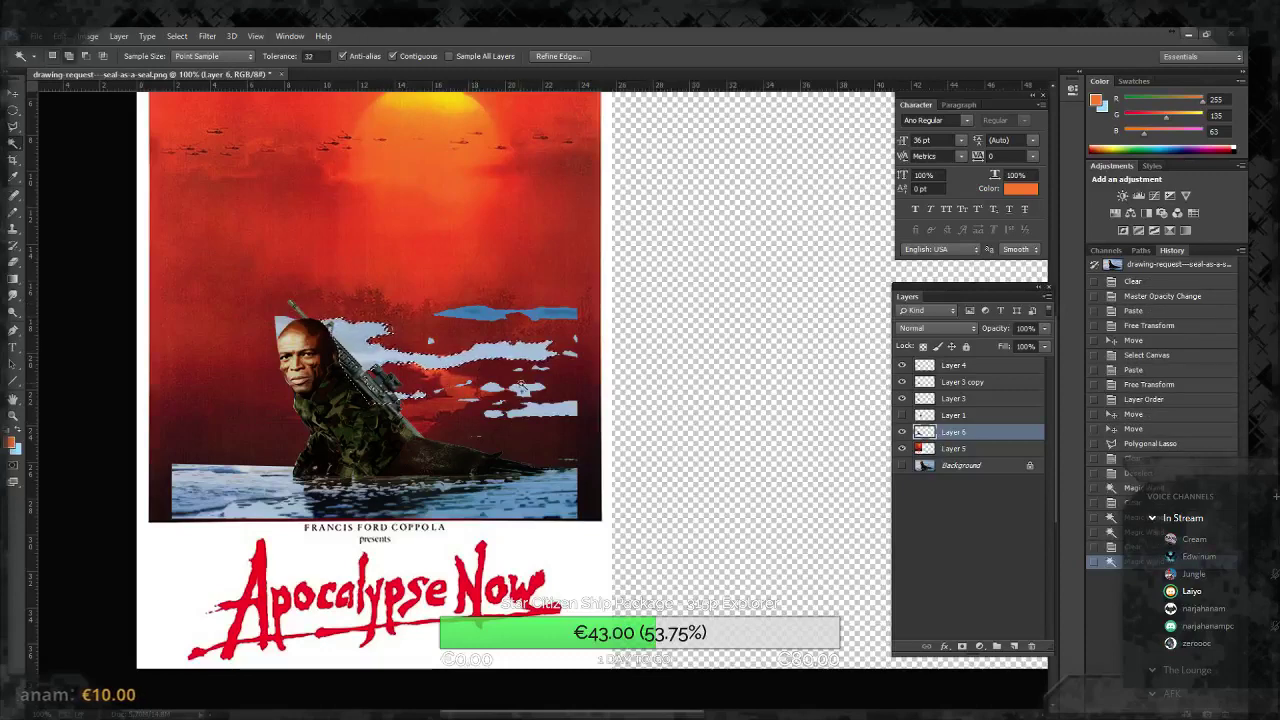
Step: Copy the blue cloud patches to Layer 7, flip it horizontally, and move it left below Layer 6
click(534, 418)
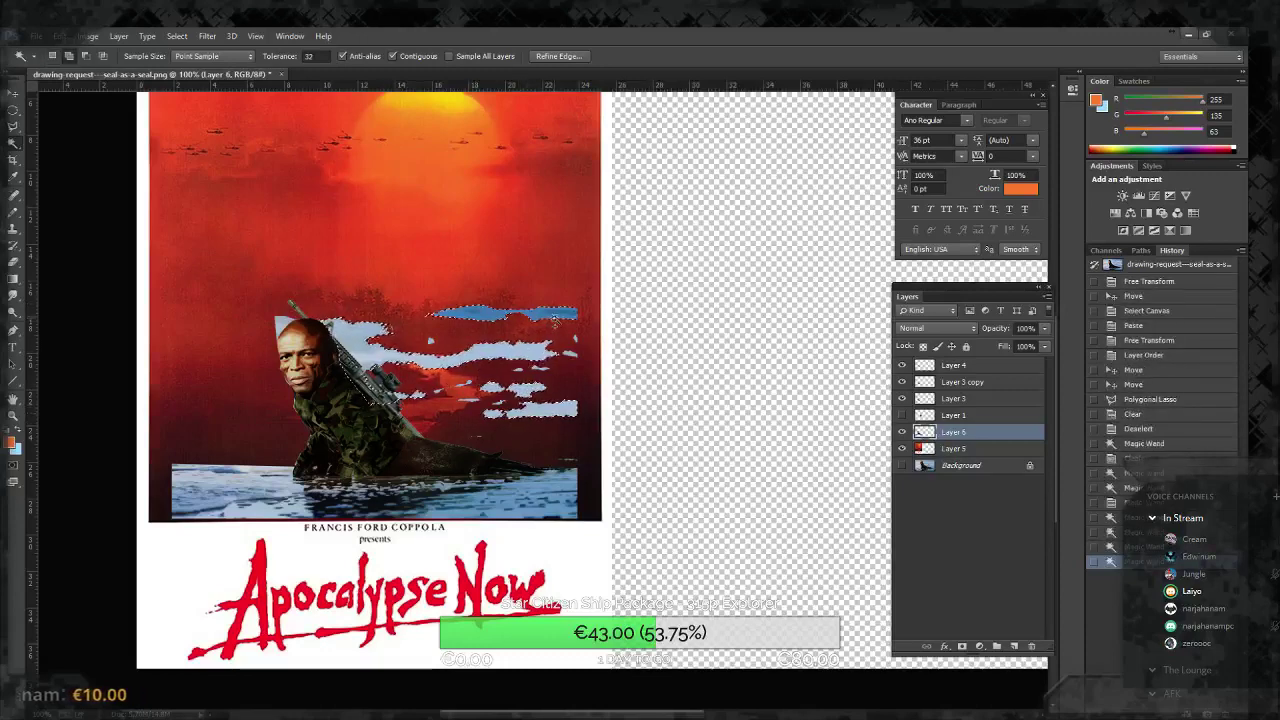
shift+click(558, 320)
key(ctrl+j)
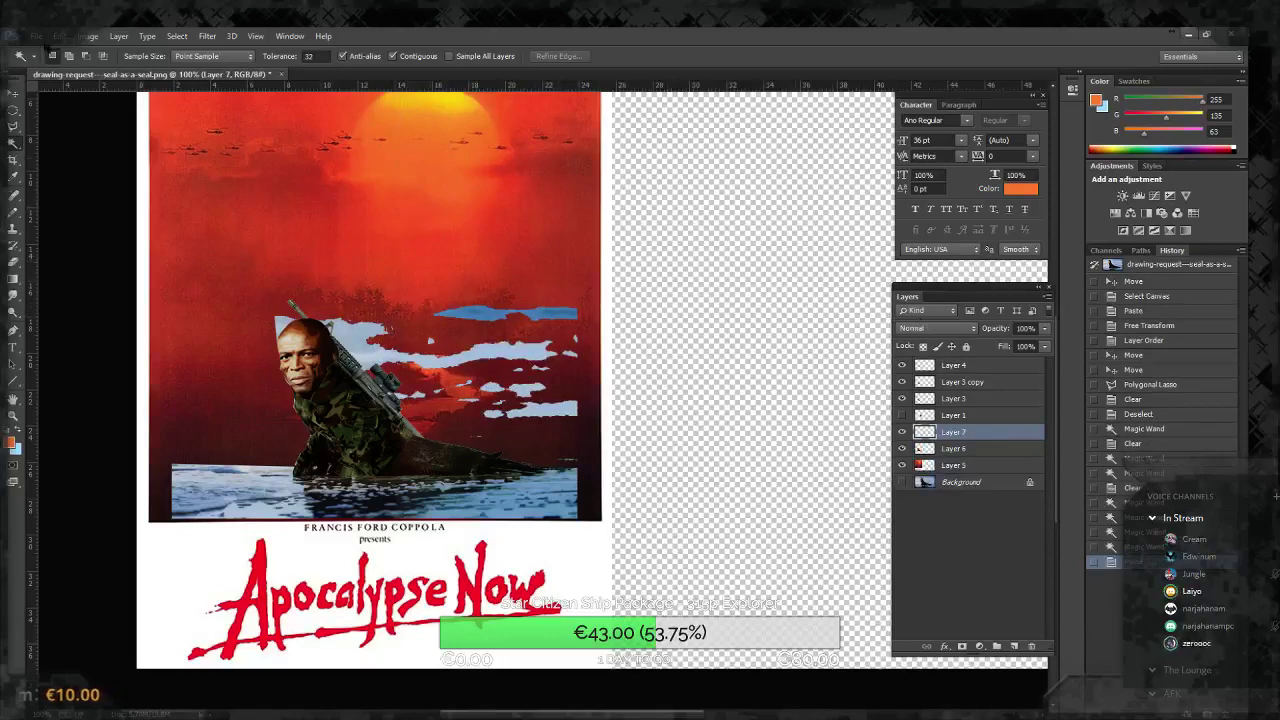
click(62, 36)
mouse_move(262, 437)
click(275, 437)
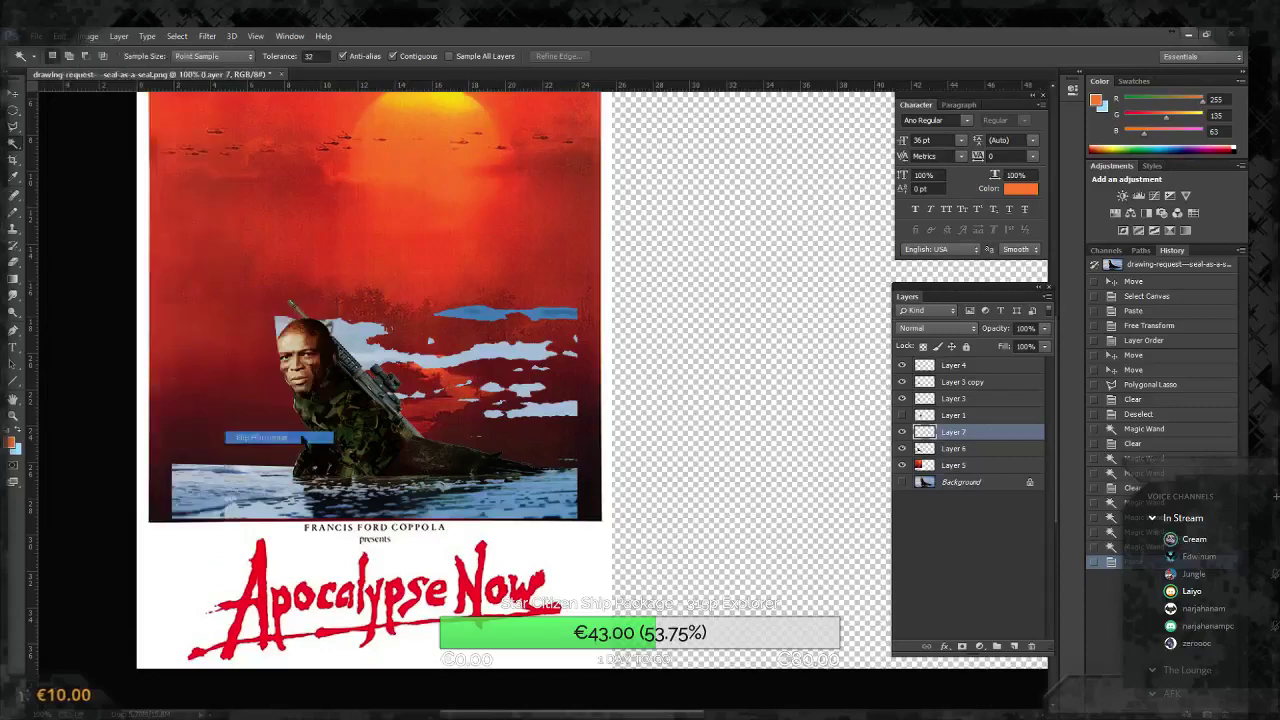
key(v)
mouse_move(300, 340)
mouse_down()
mouse_move(355, 340)
mouse_move(228, 340)
mouse_up()
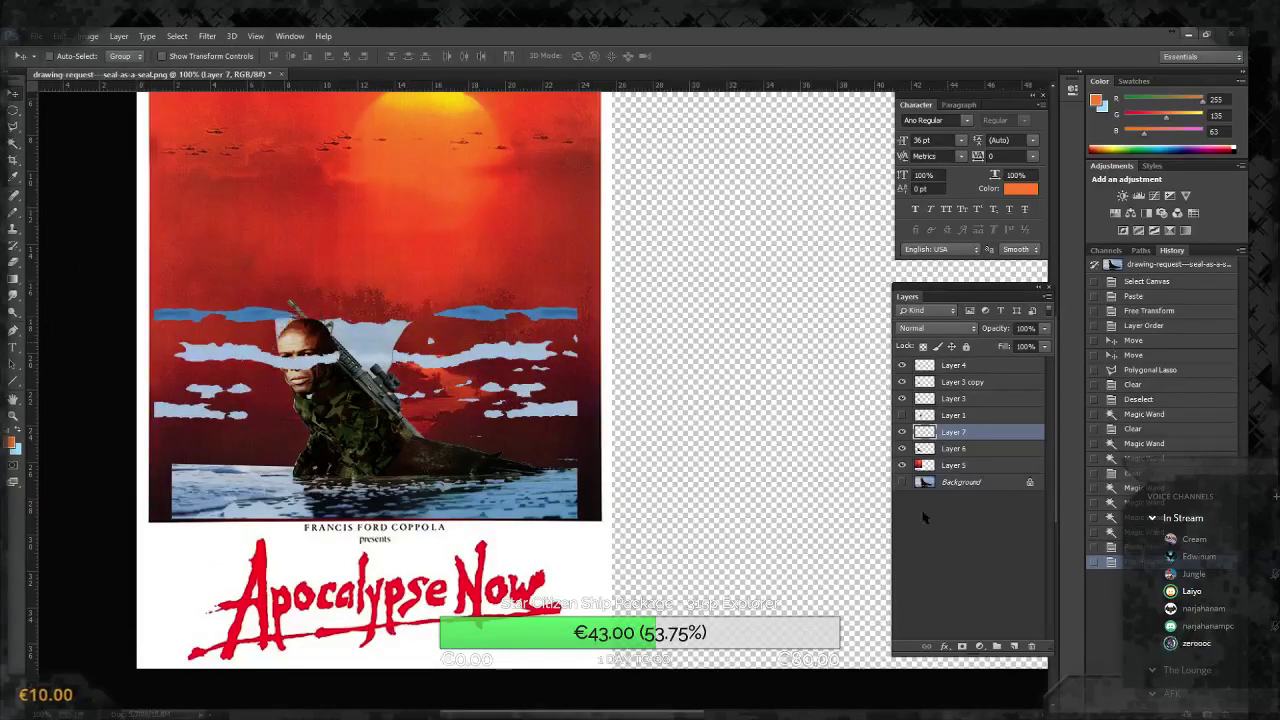
drag(960, 431, 975, 458)
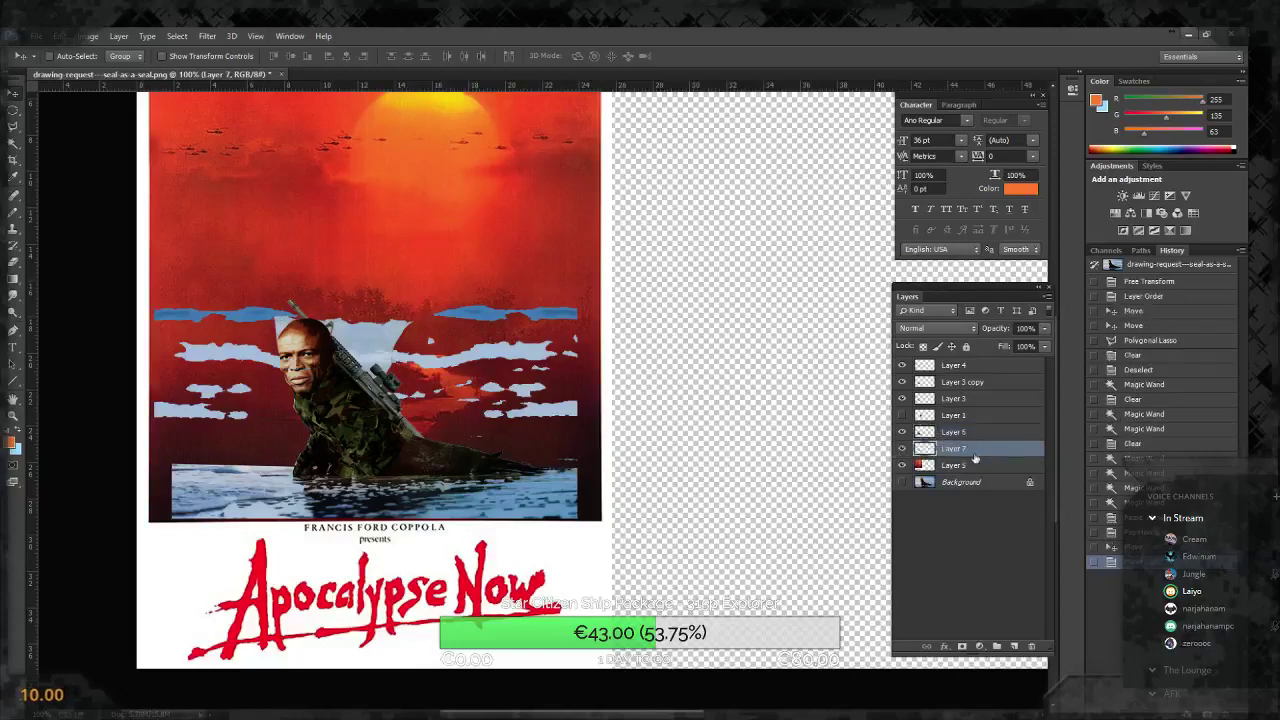
Step: Select a polygon around the soldier's head and nudge that Layer 6 patch near the shoulder
click(13, 125)
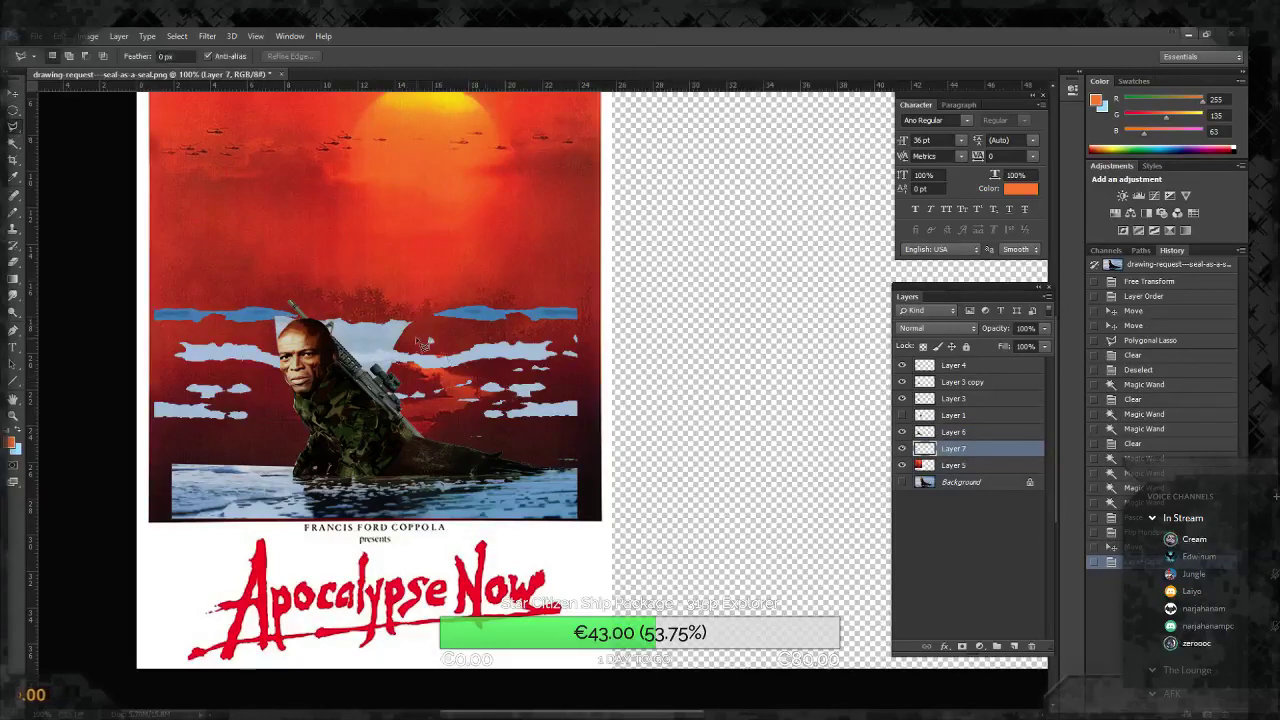
click(328, 324)
click(262, 332)
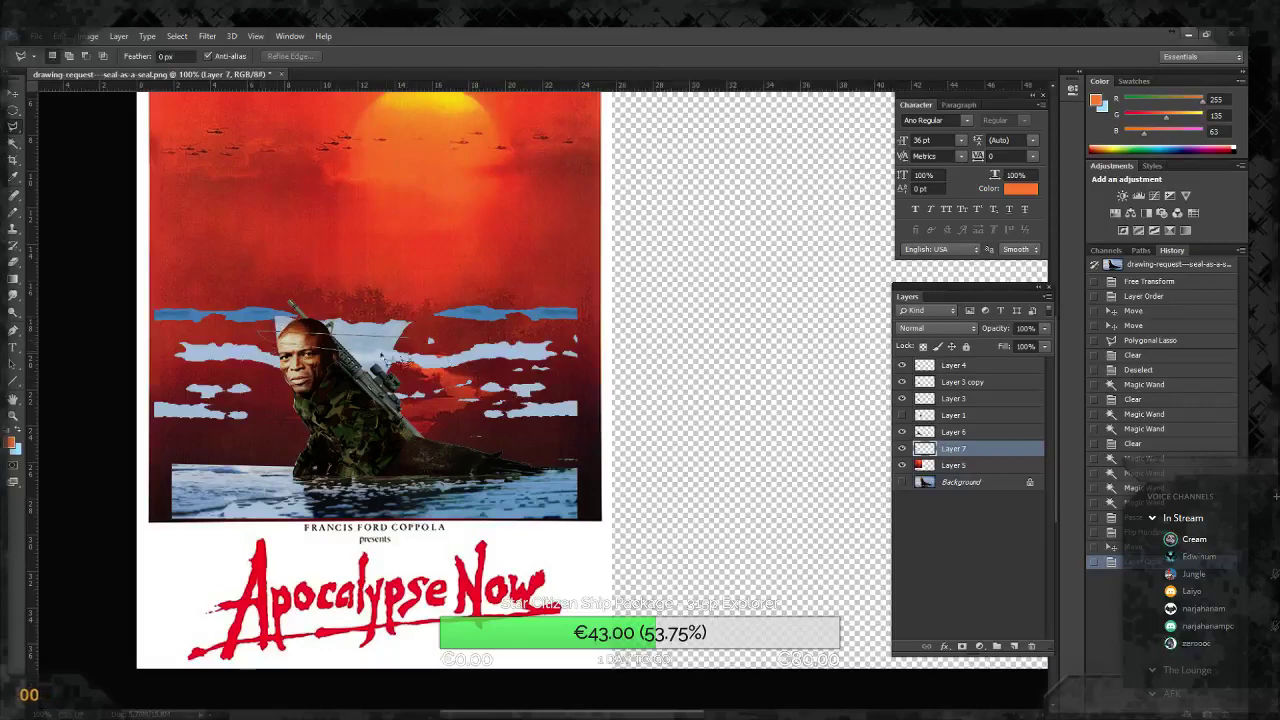
double_click(421, 349)
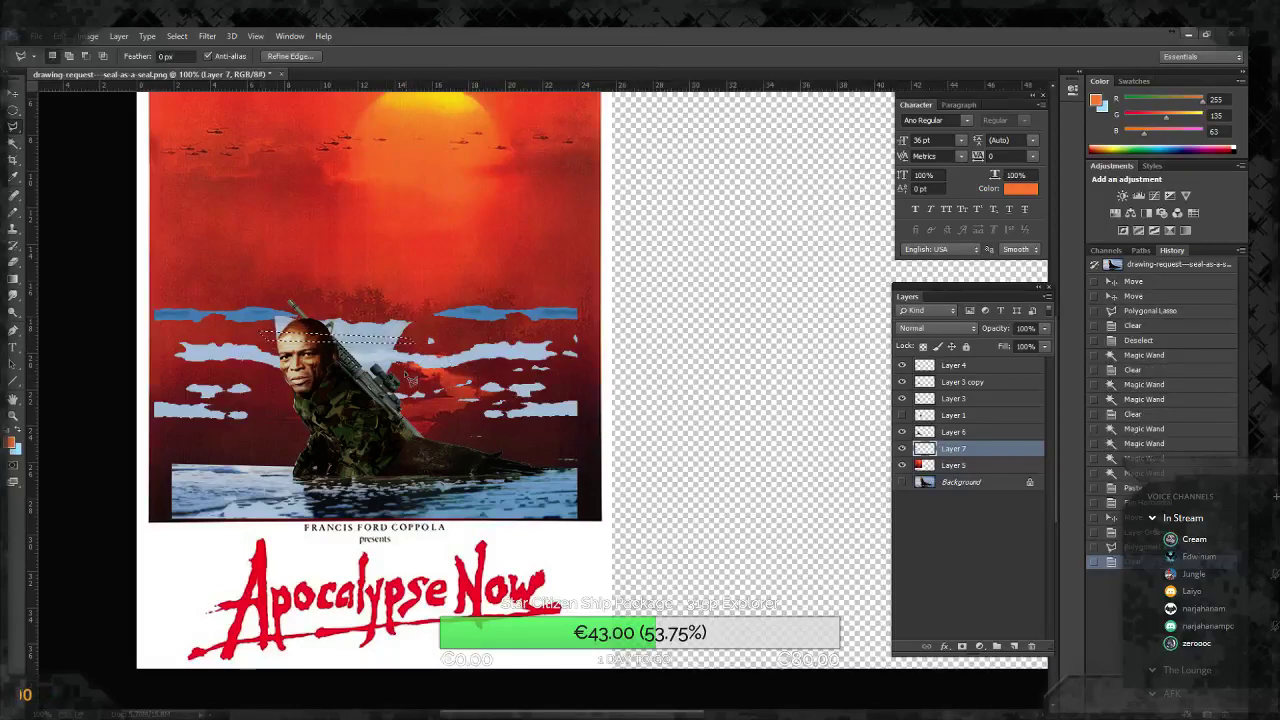
click(962, 432)
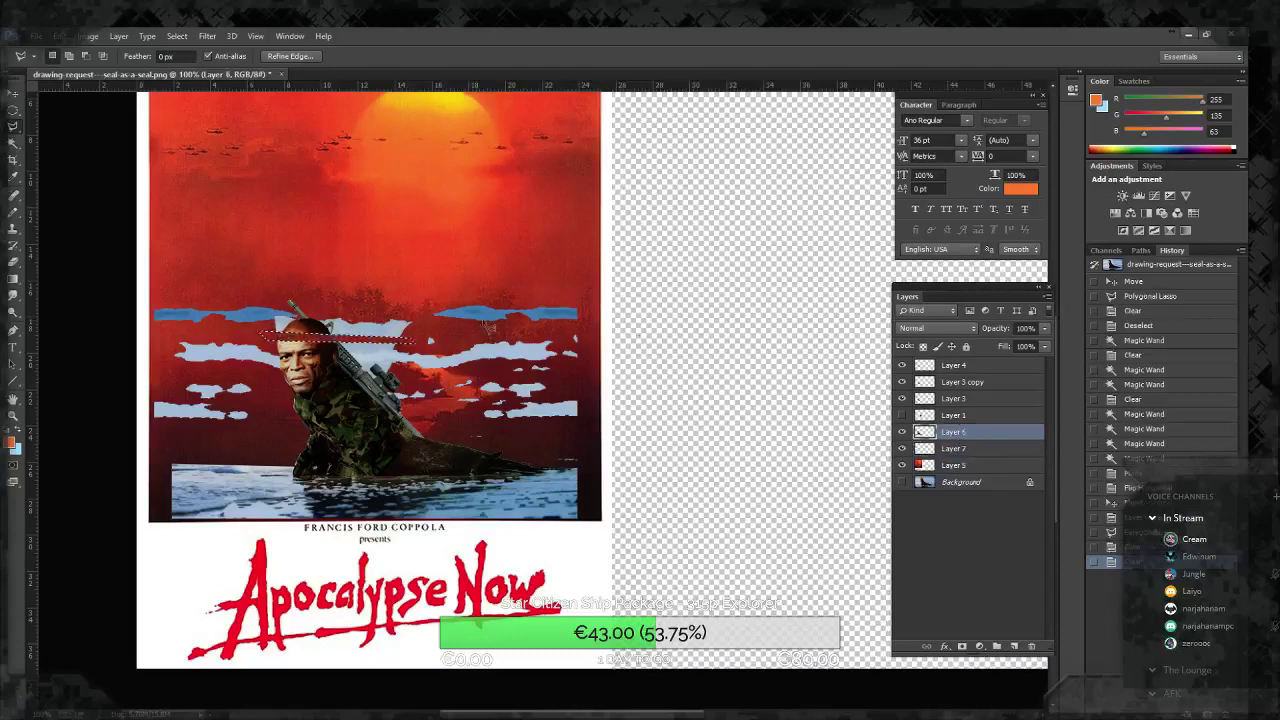
drag(860, 403, 435, 405)
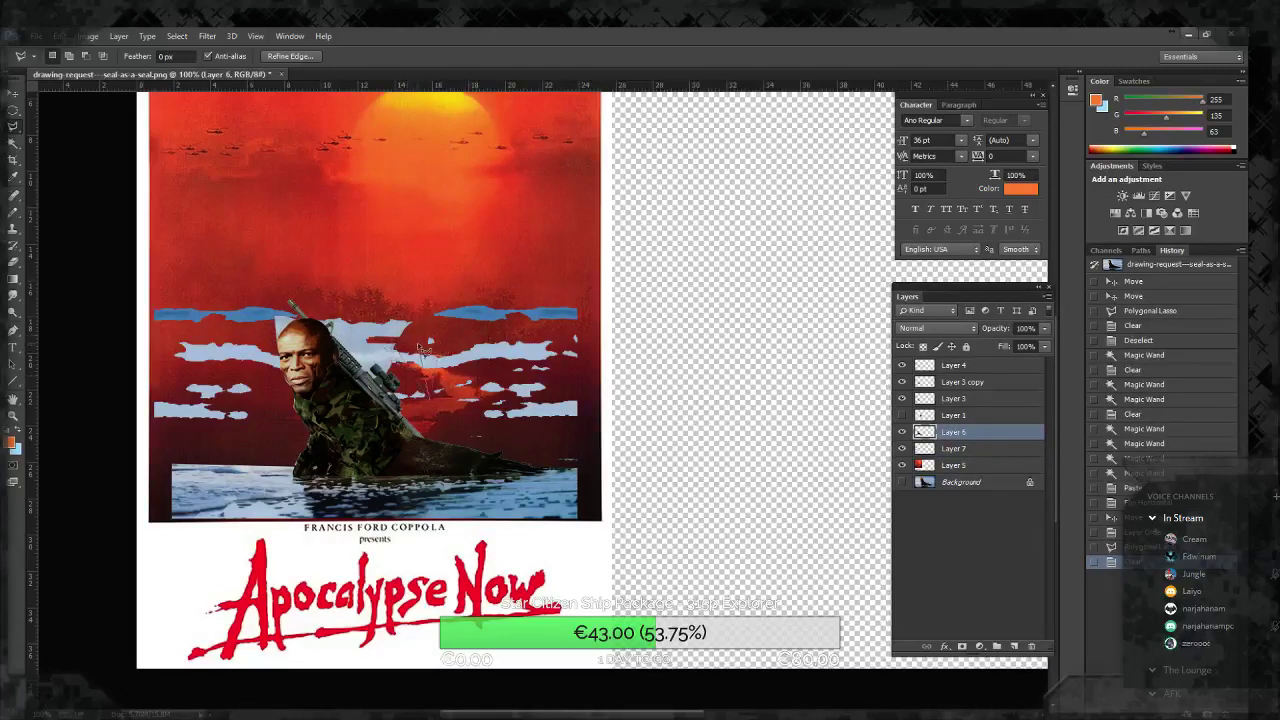
Step: Hide the cloud layer to compare, then merge Layer 6 down into Layer 7
click(13, 158)
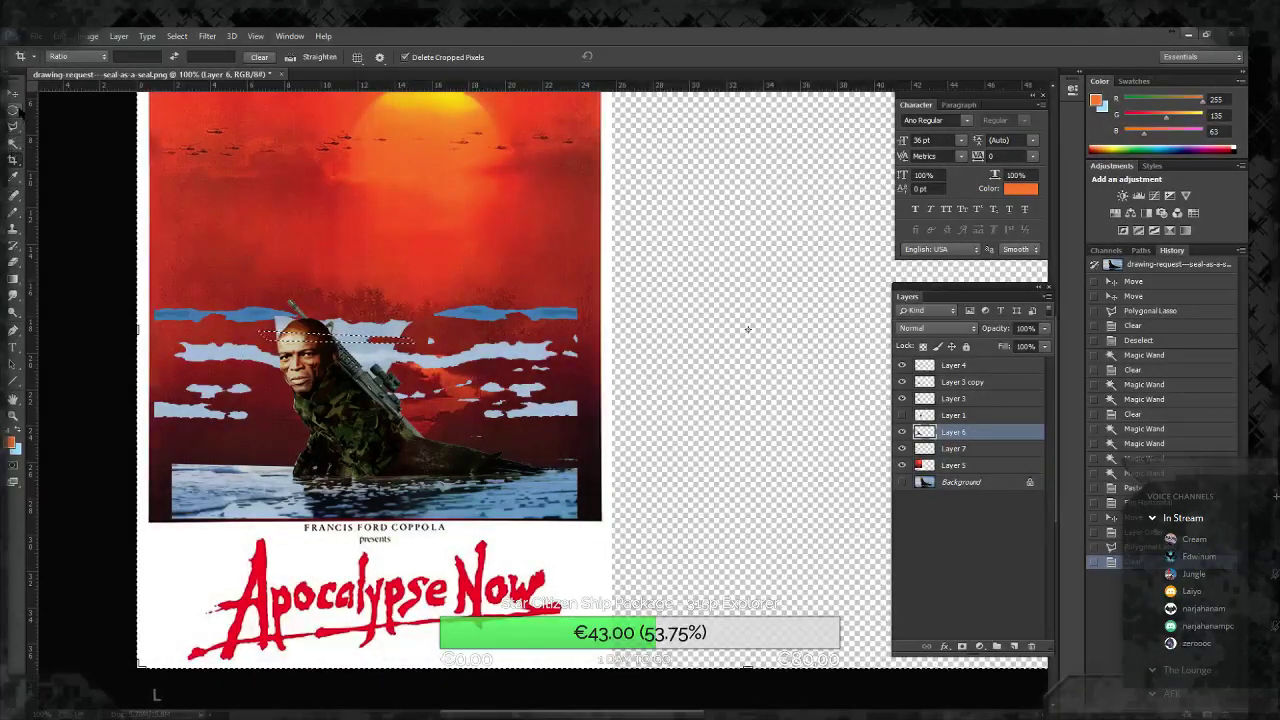
click(13, 110)
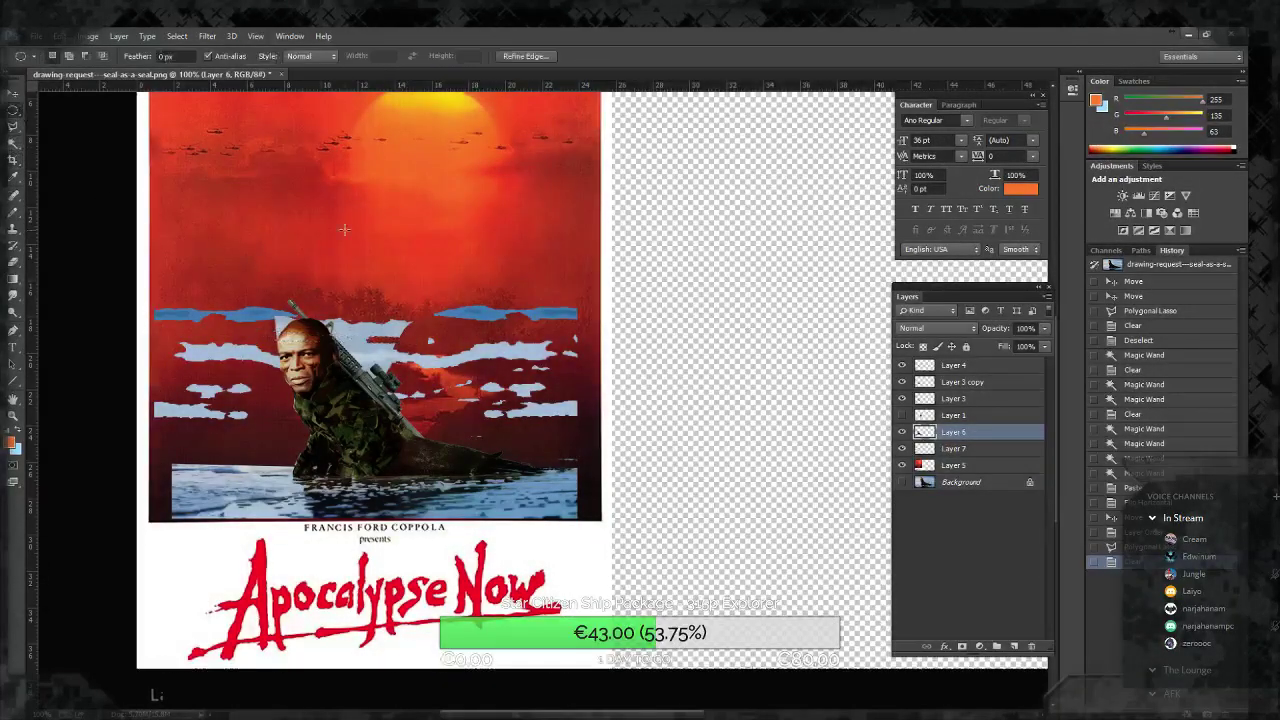
click(902, 448)
key(ctrl+e)
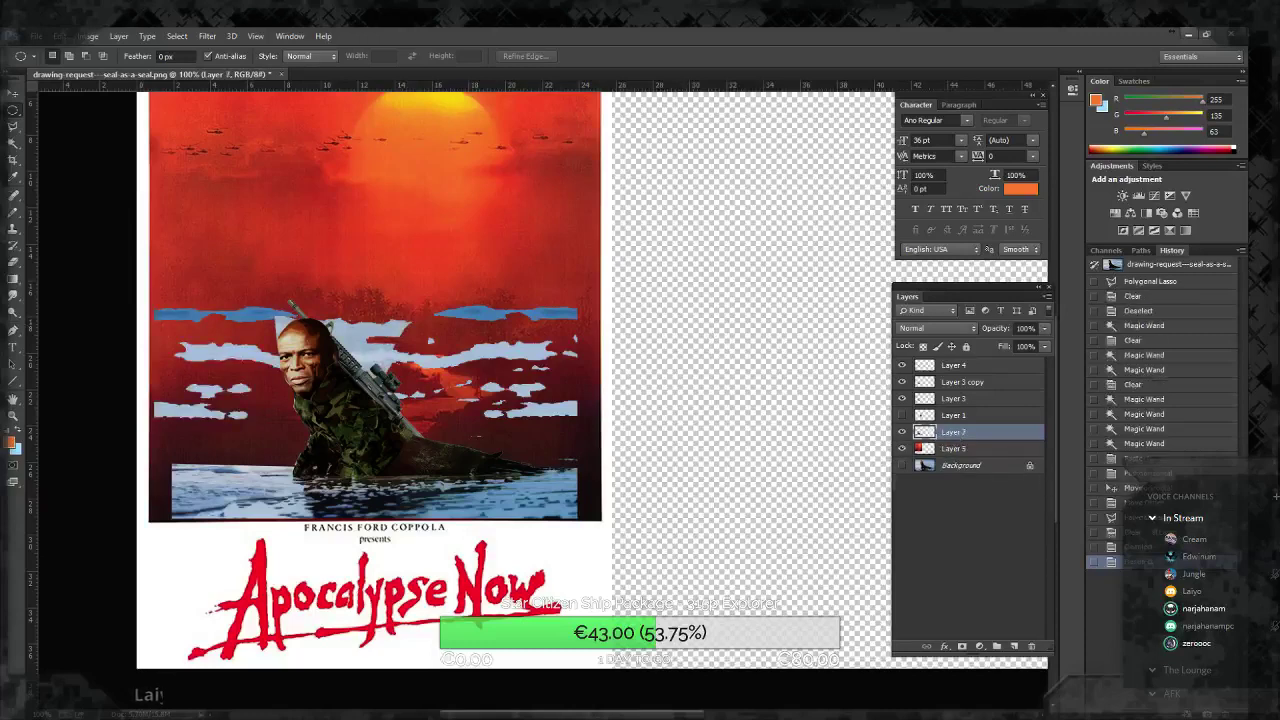
click(812, 541)
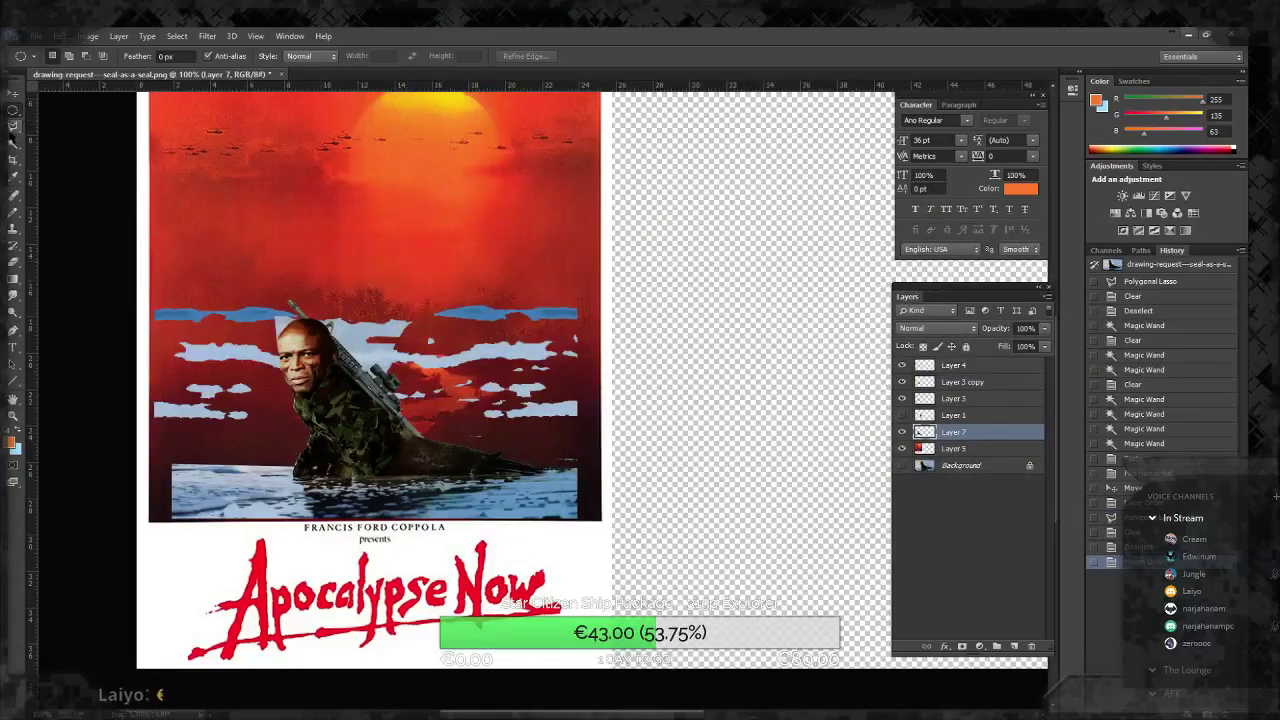
Step: Redo the cut, deselect, Merge Down and Magic Wand steps to reselect the pale blue sky gaps
click(13, 142)
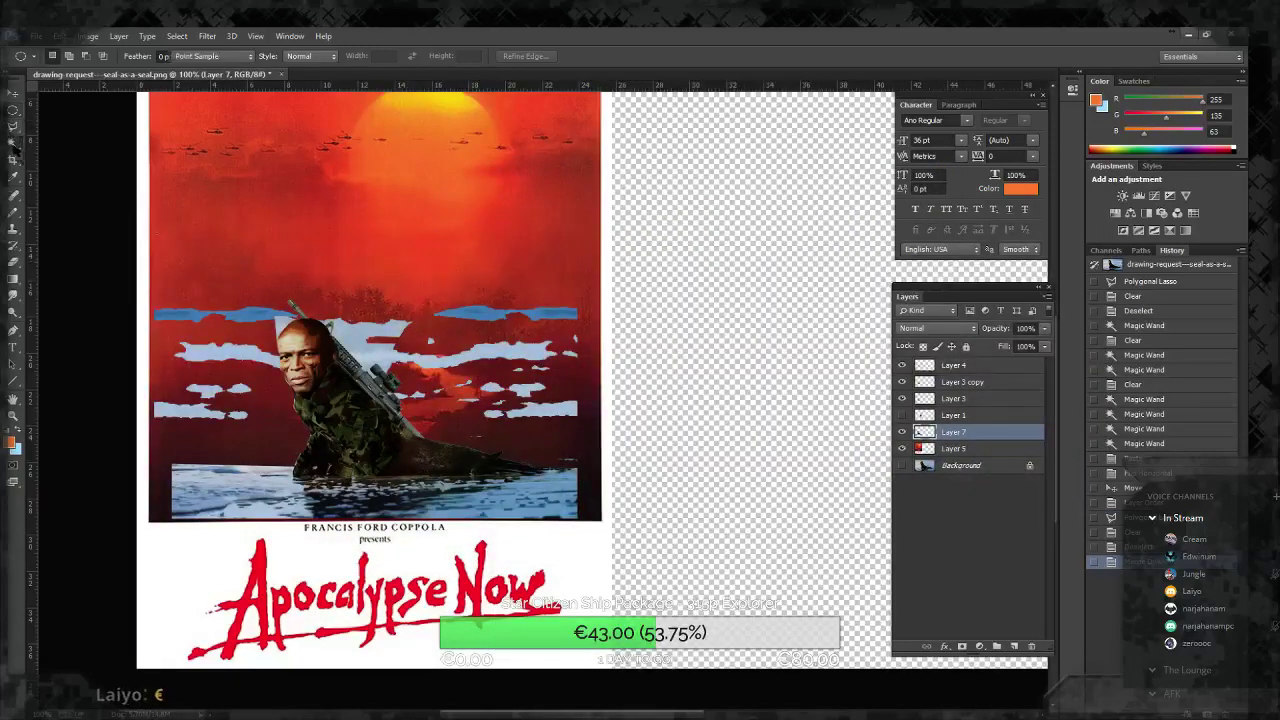
shift+click(211, 391)
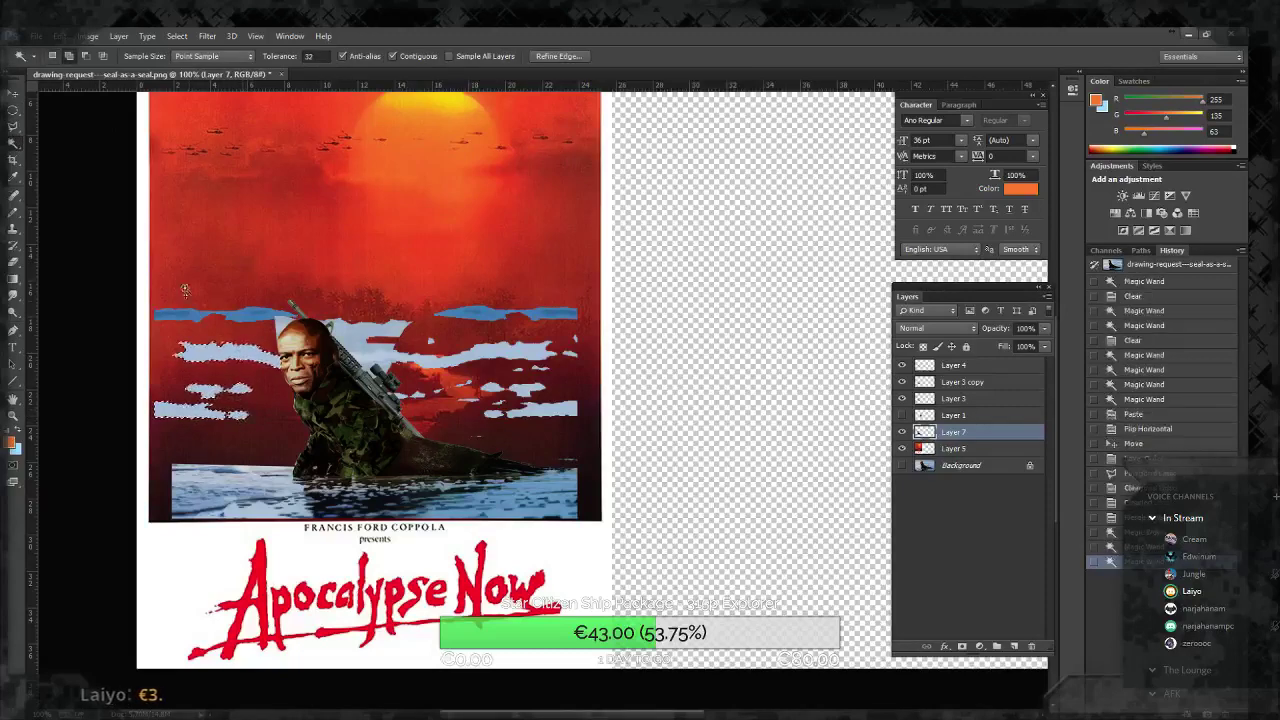
key(ctrl+shift+z)
key(ctrl+shift+z)
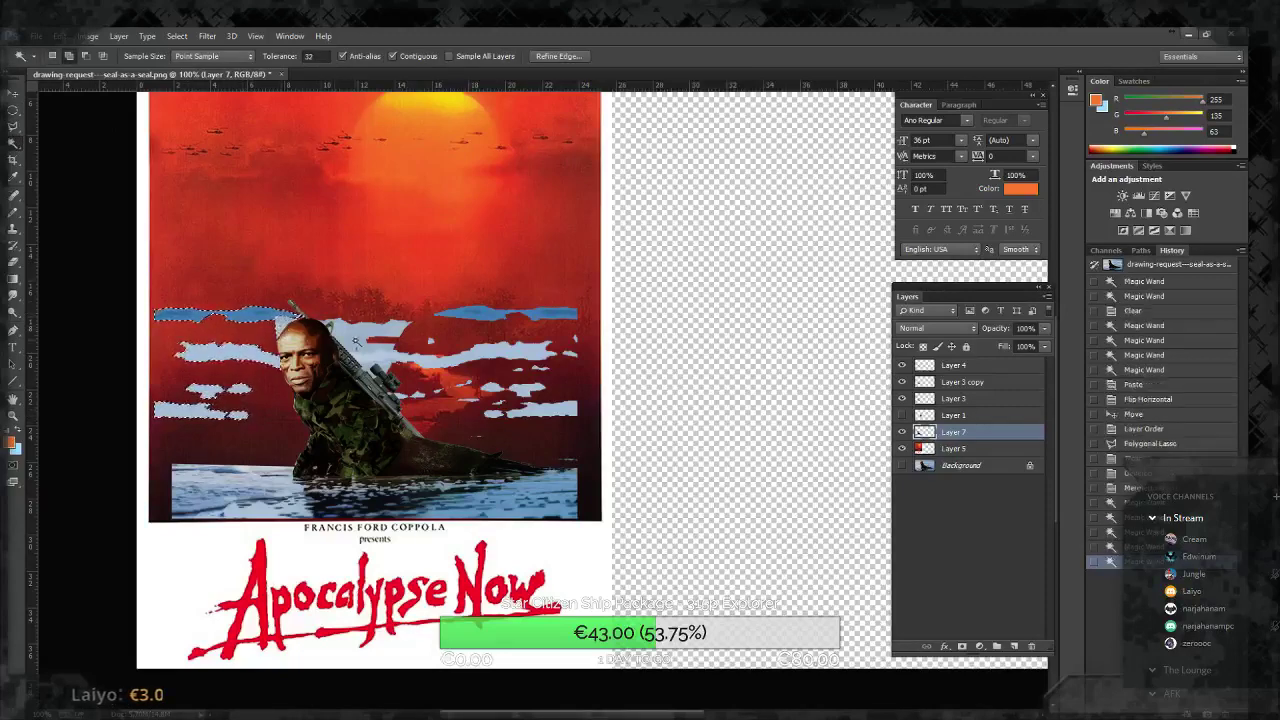
key(ctrl+shift+z)
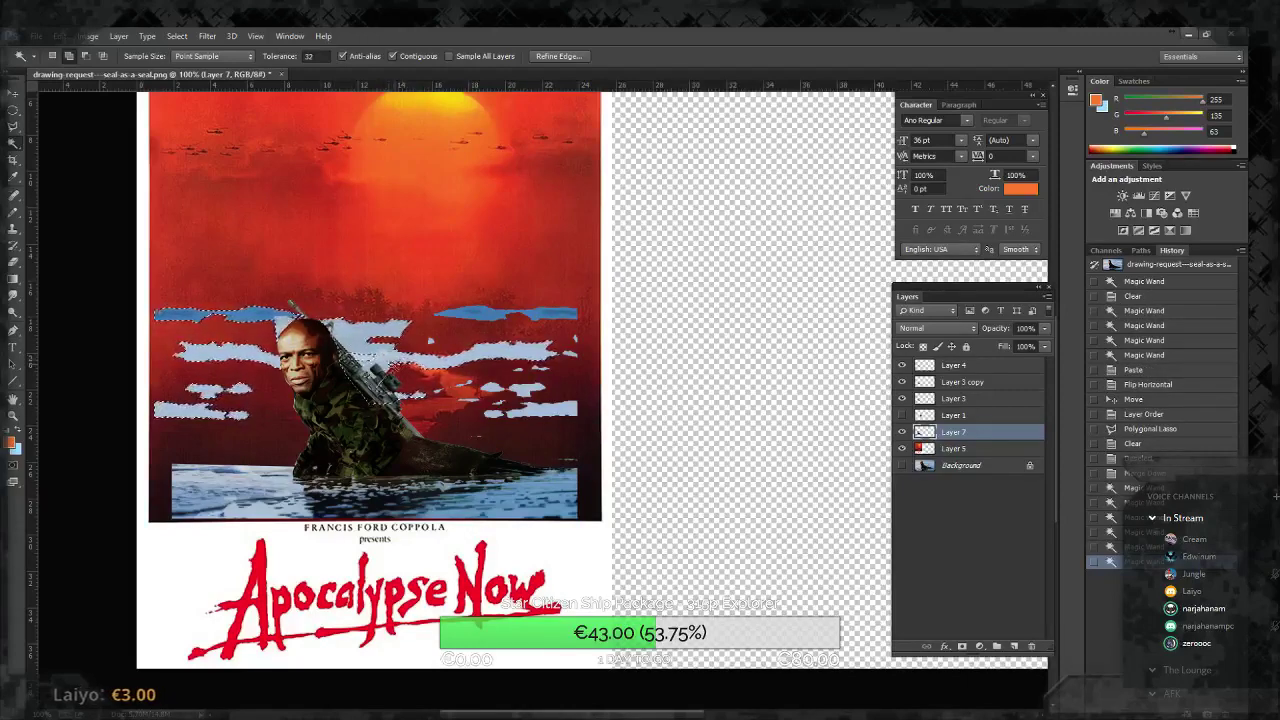
key(ctrl+shift+z)
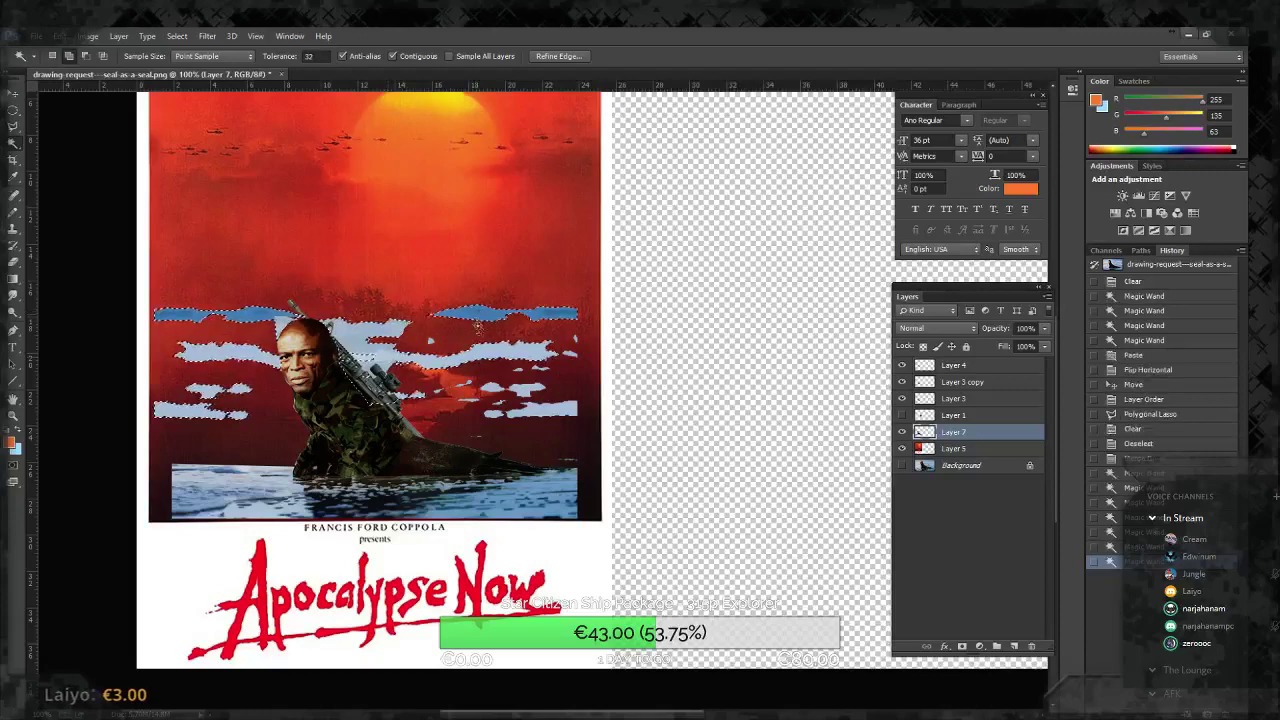
key(ctrl+shift+z)
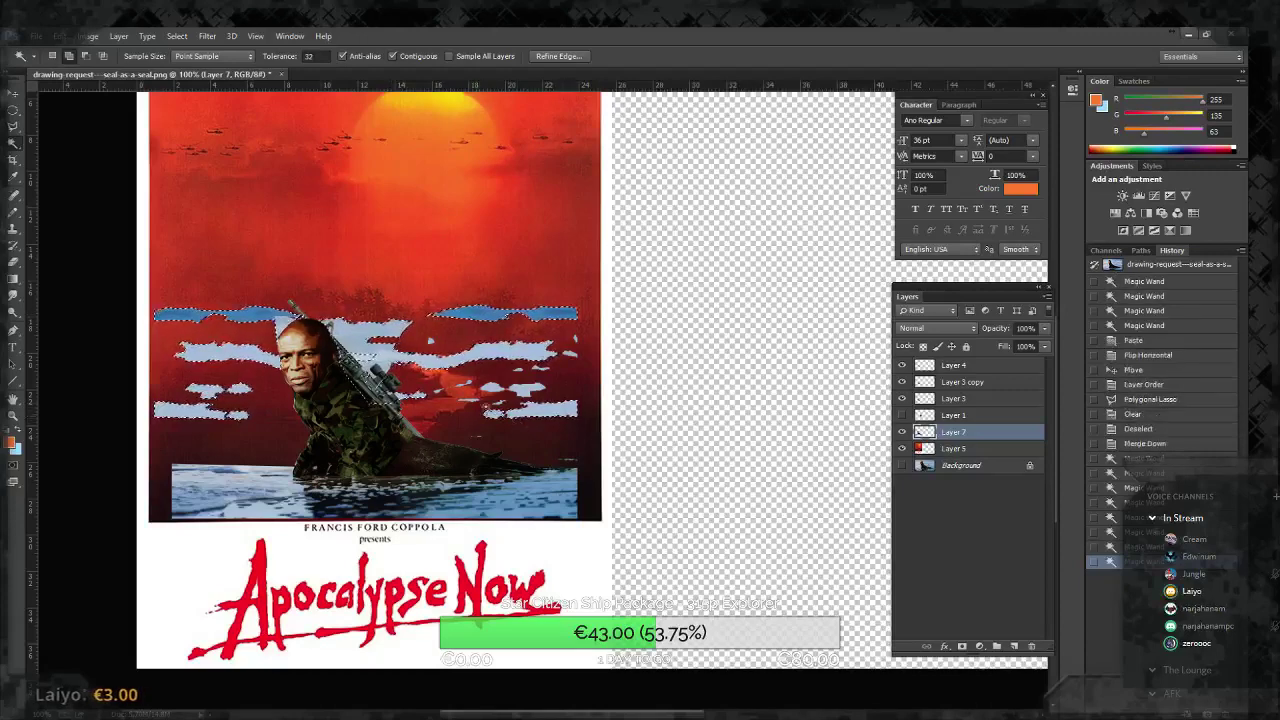
key(ctrl+shift+z)
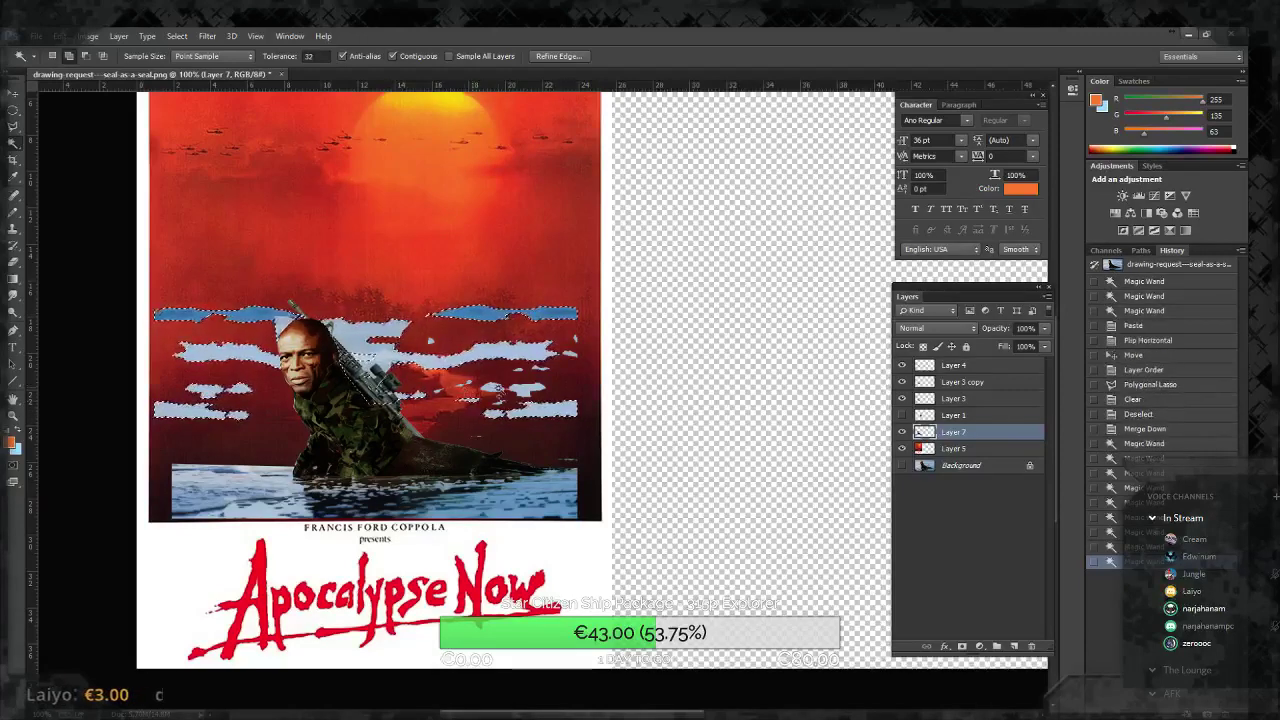
key(ctrl+shift+z)
key(ctrl+shift+z)
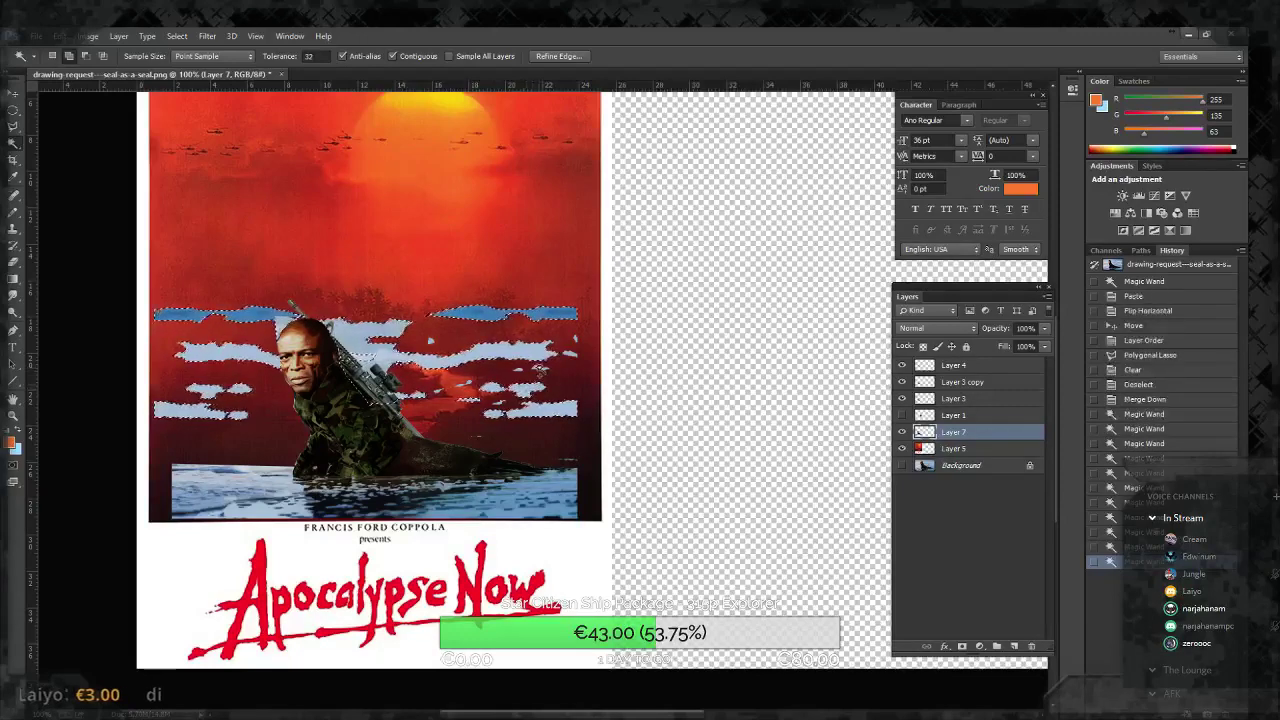
key(ctrl+shift+z)
key(ctrl+shift+z)
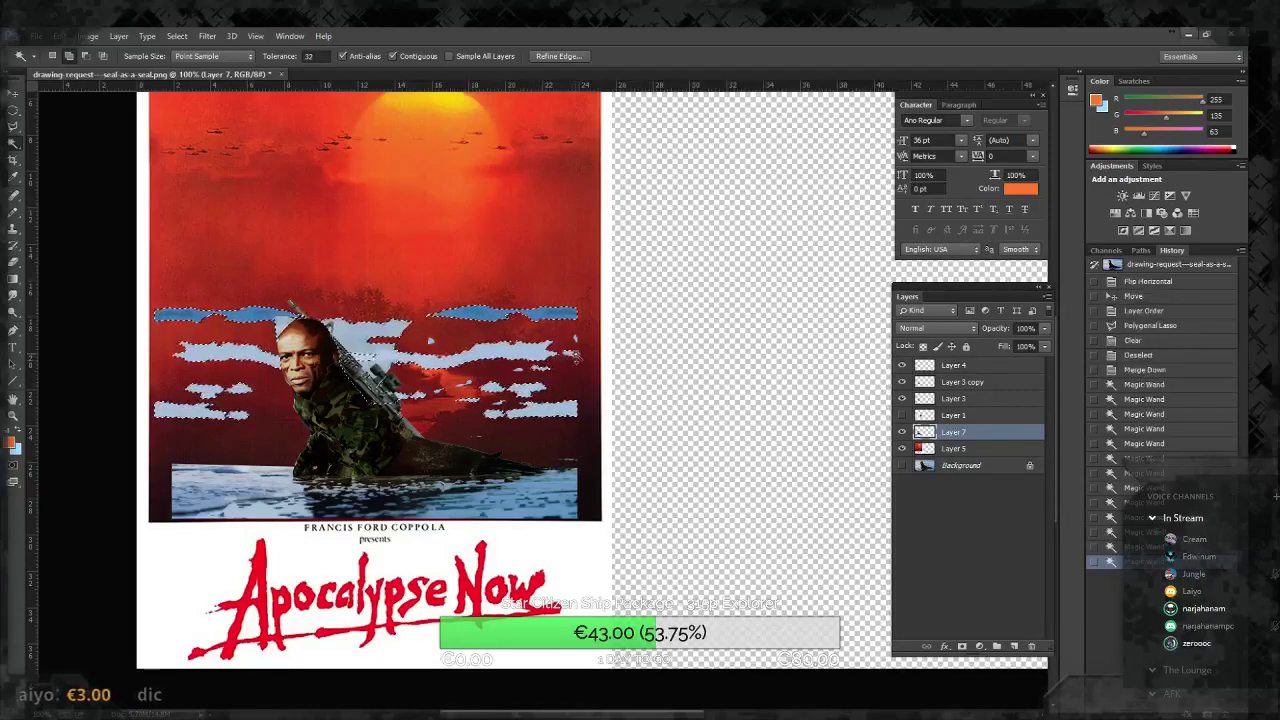
Step: Colorize the selected sky gaps dark red: Hue 0, Saturation 90, Lightness -65
key(ctrl+u)
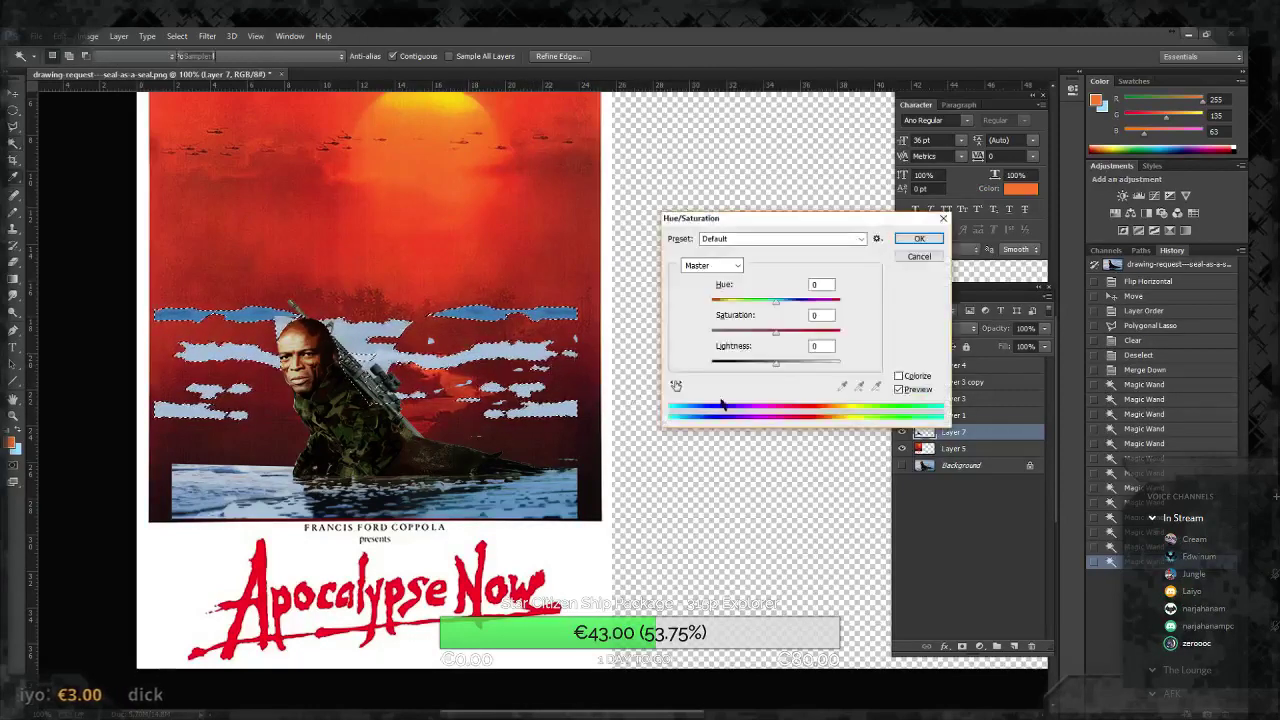
drag(780, 301, 864, 312)
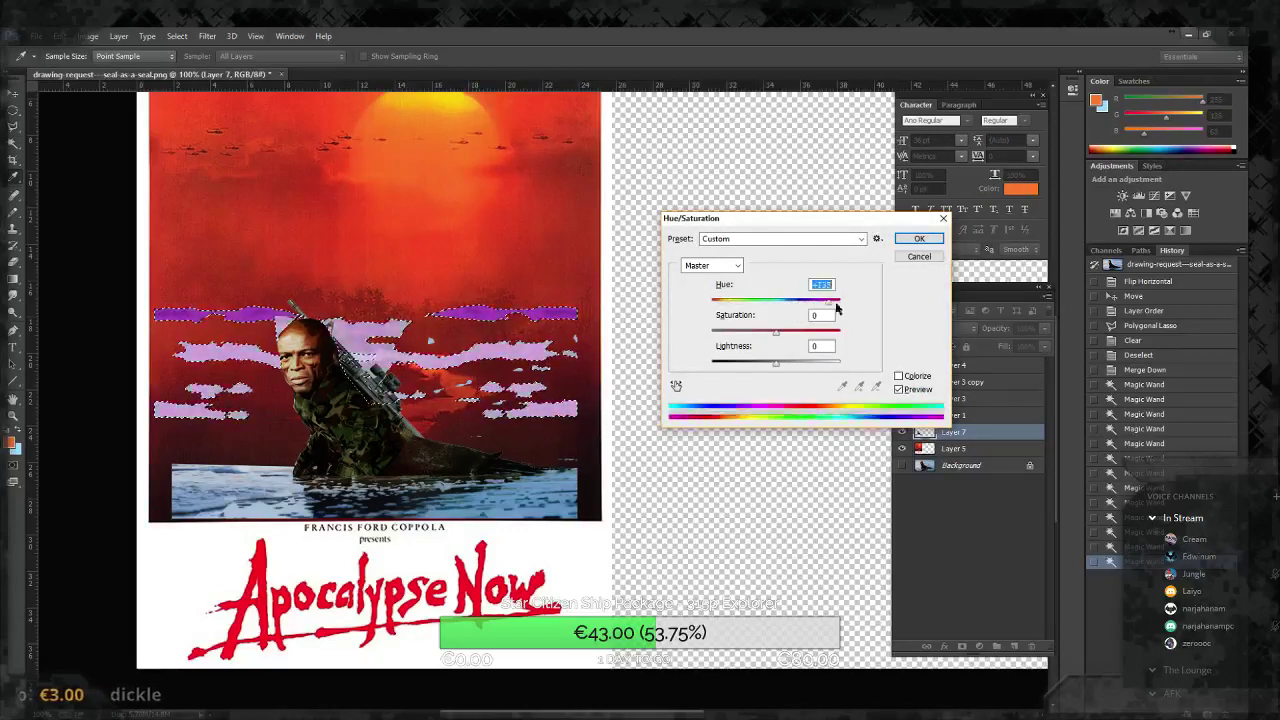
click(906, 377)
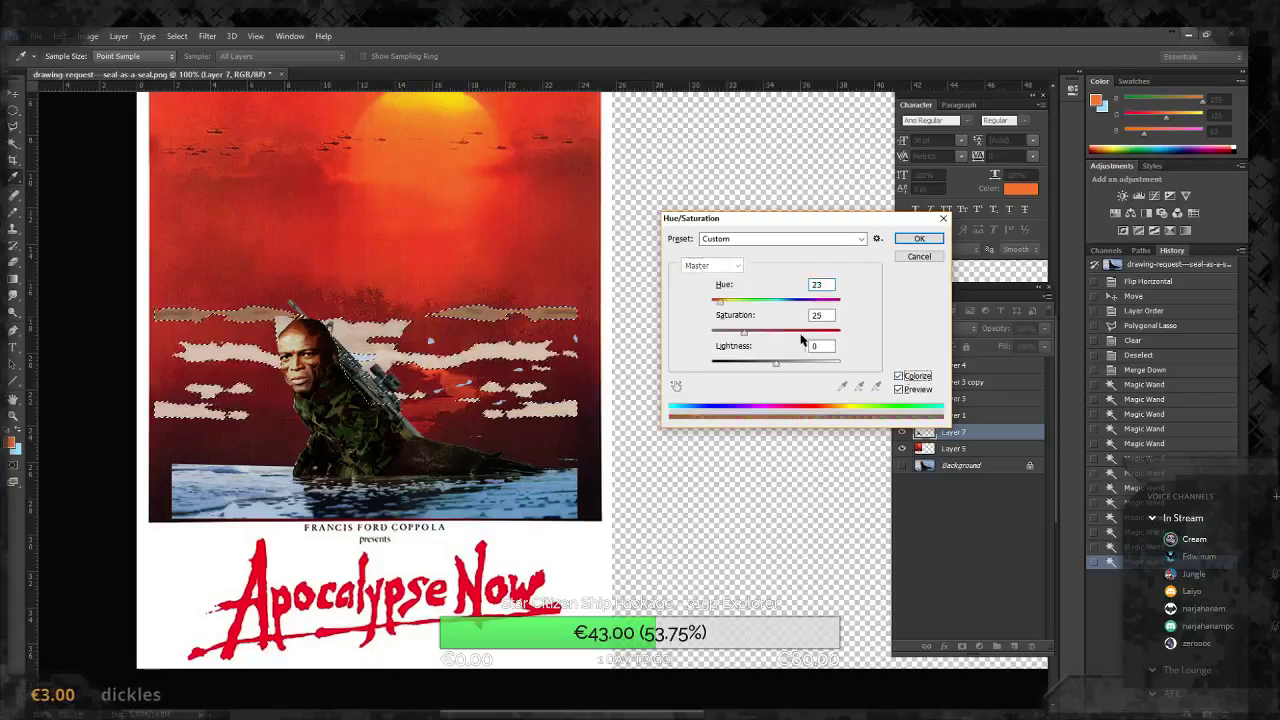
mouse_move(806, 333)
mouse_down()
mouse_move(817, 333)
mouse_move(757, 362)
mouse_up()
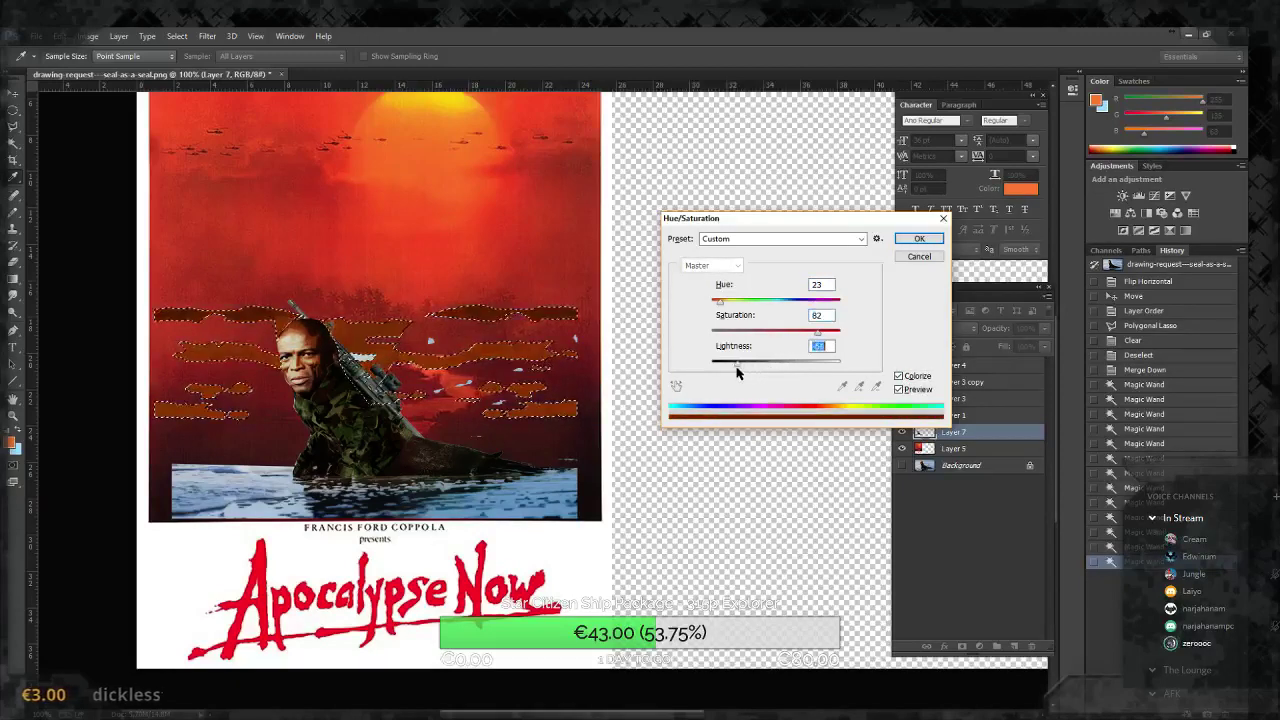
drag(818, 333, 829, 334)
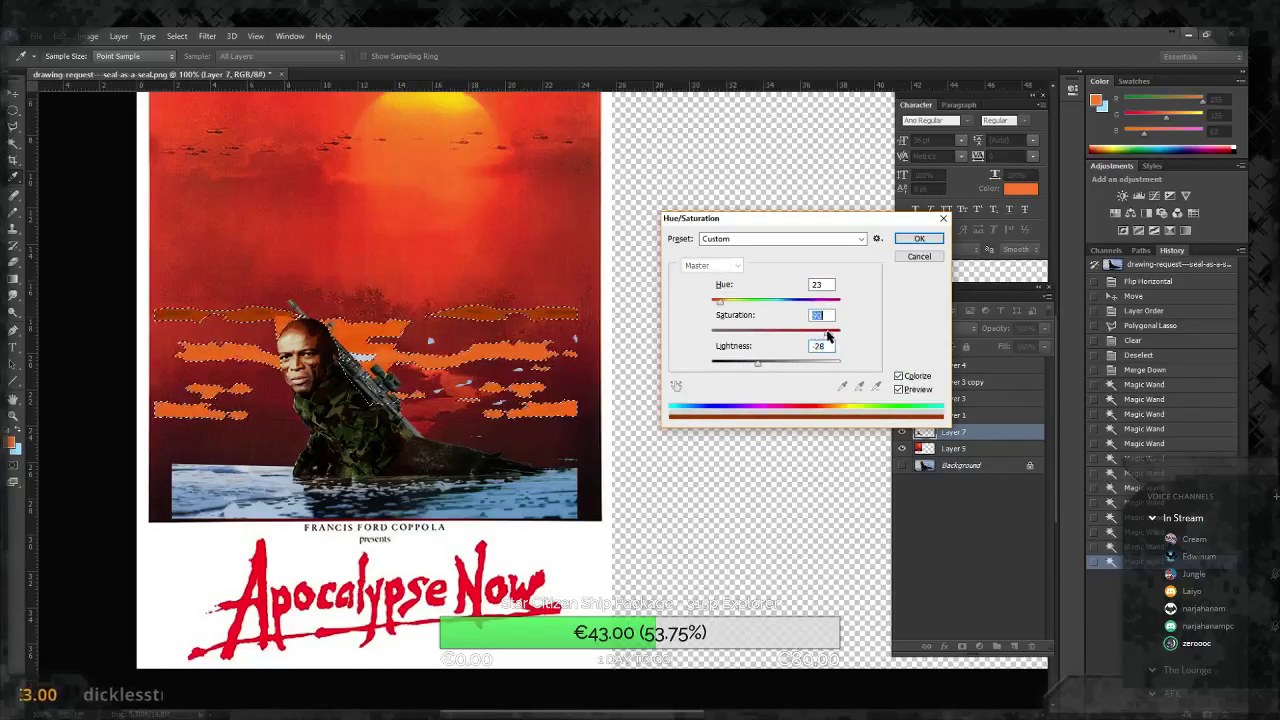
drag(725, 302, 705, 302)
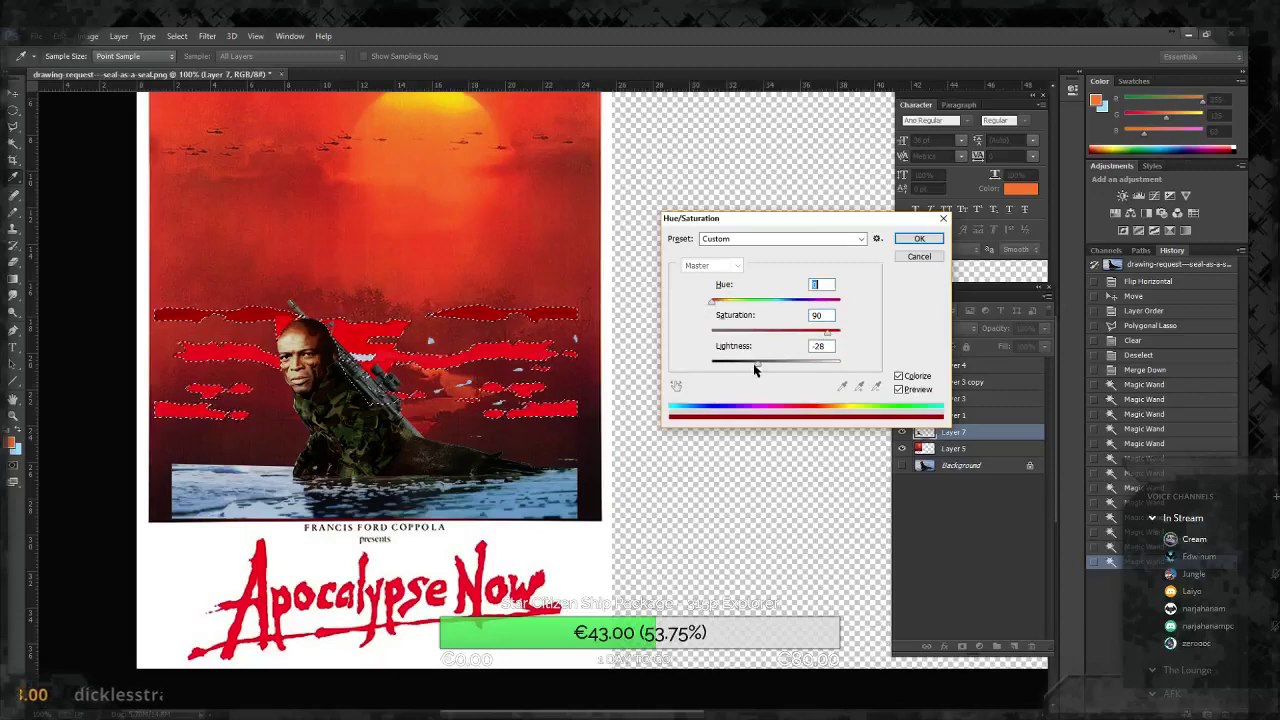
drag(737, 363, 734, 367)
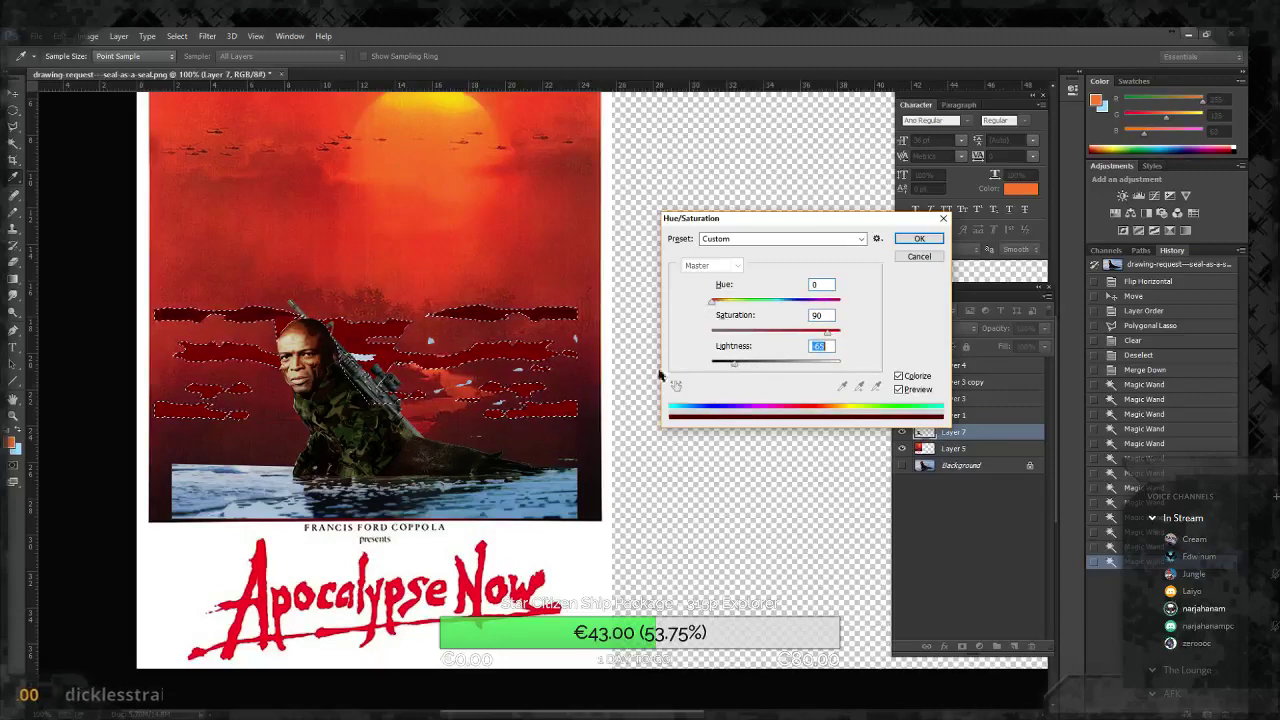
text(-)
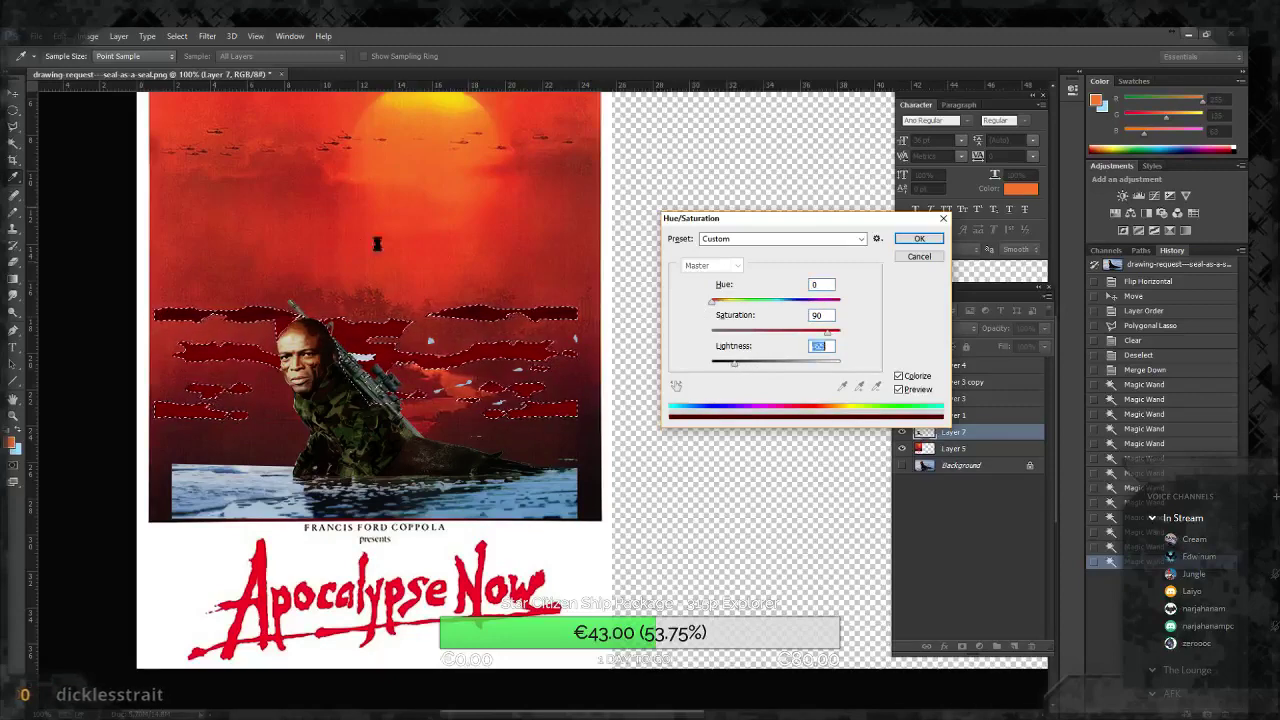
key(Return)
key(Return)
click(916, 240)
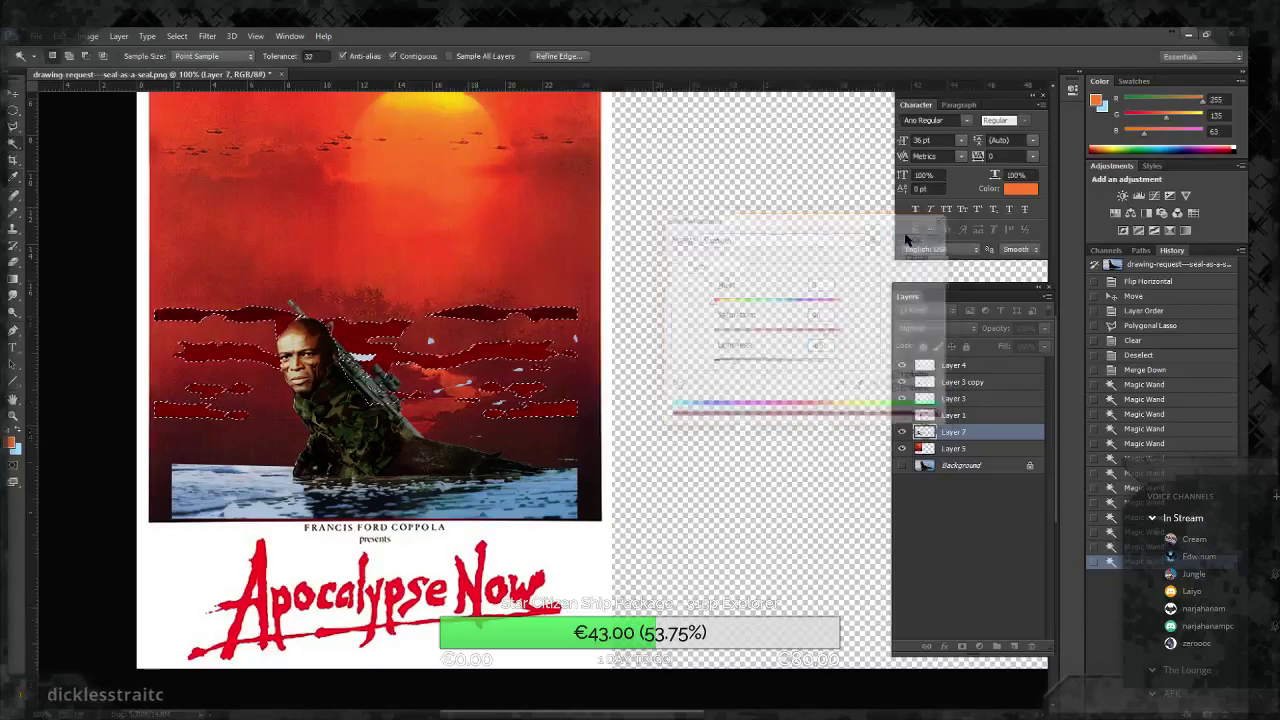
Step: Put the red sky streaks on new Layer 8 in Multiply mode at 47% opacity
key(ctrl+d)
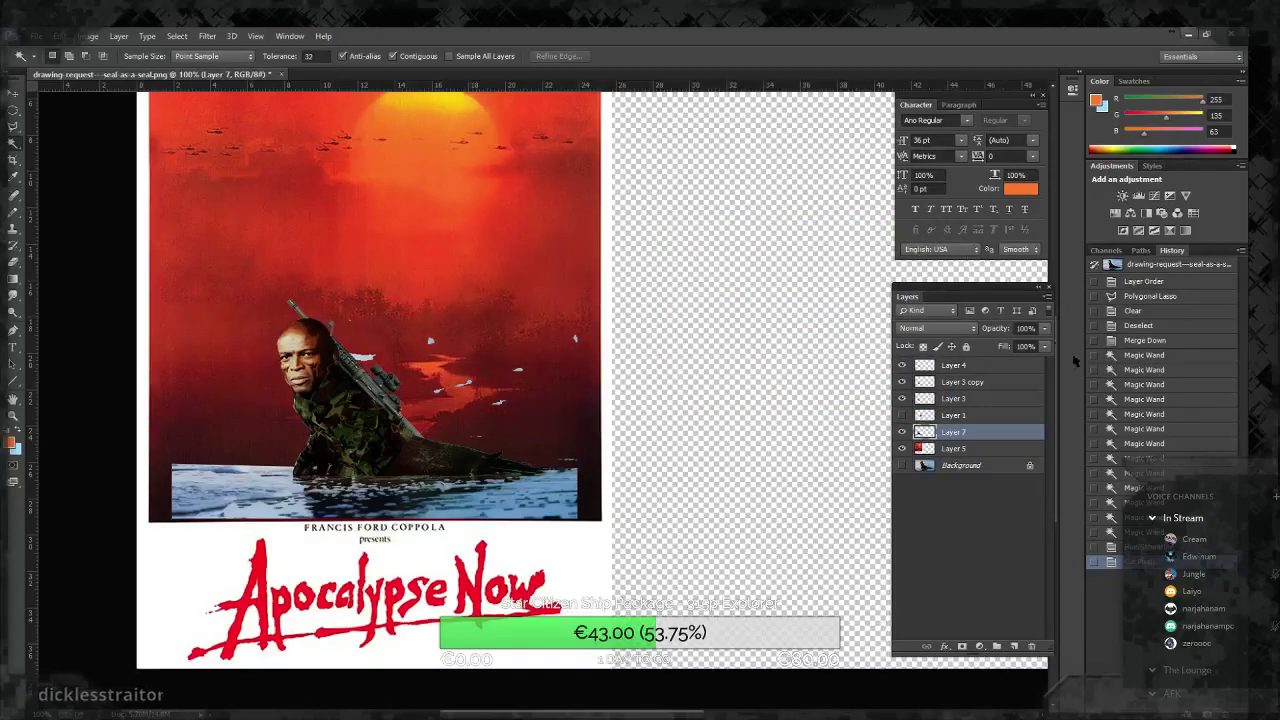
key(ctrl+shift+alt+n)
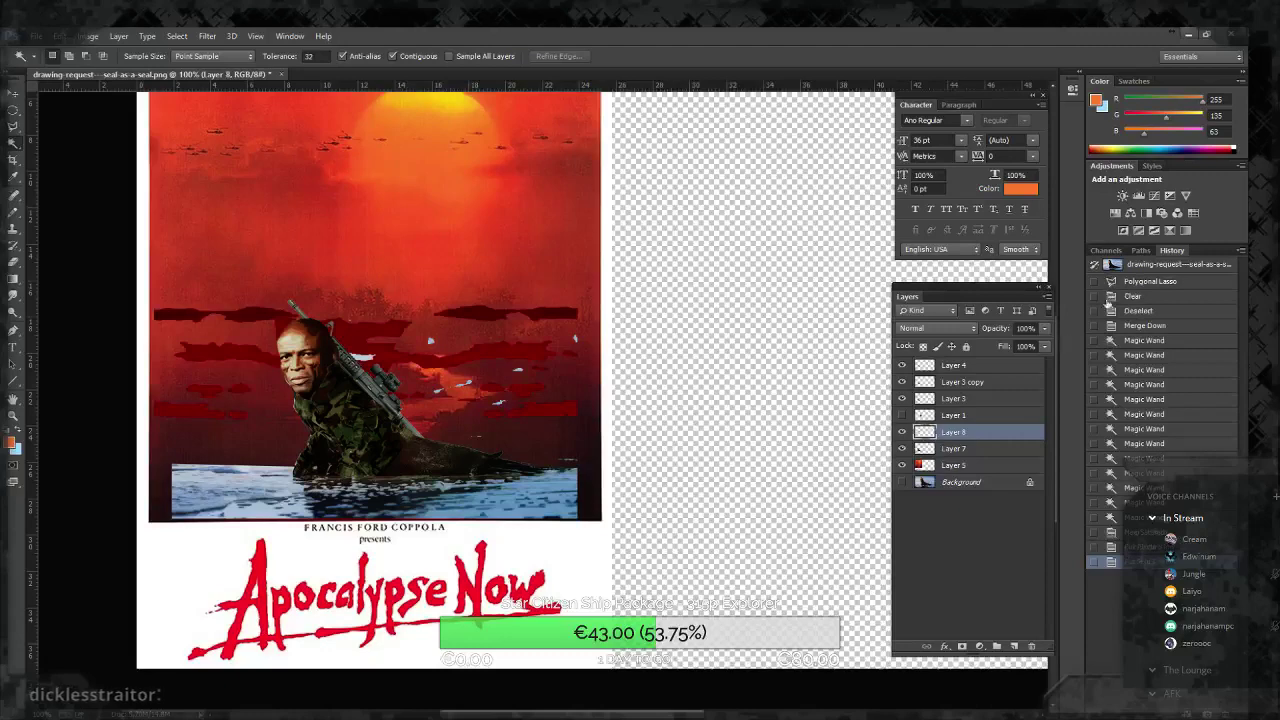
scroll(940, 329, down, 1)
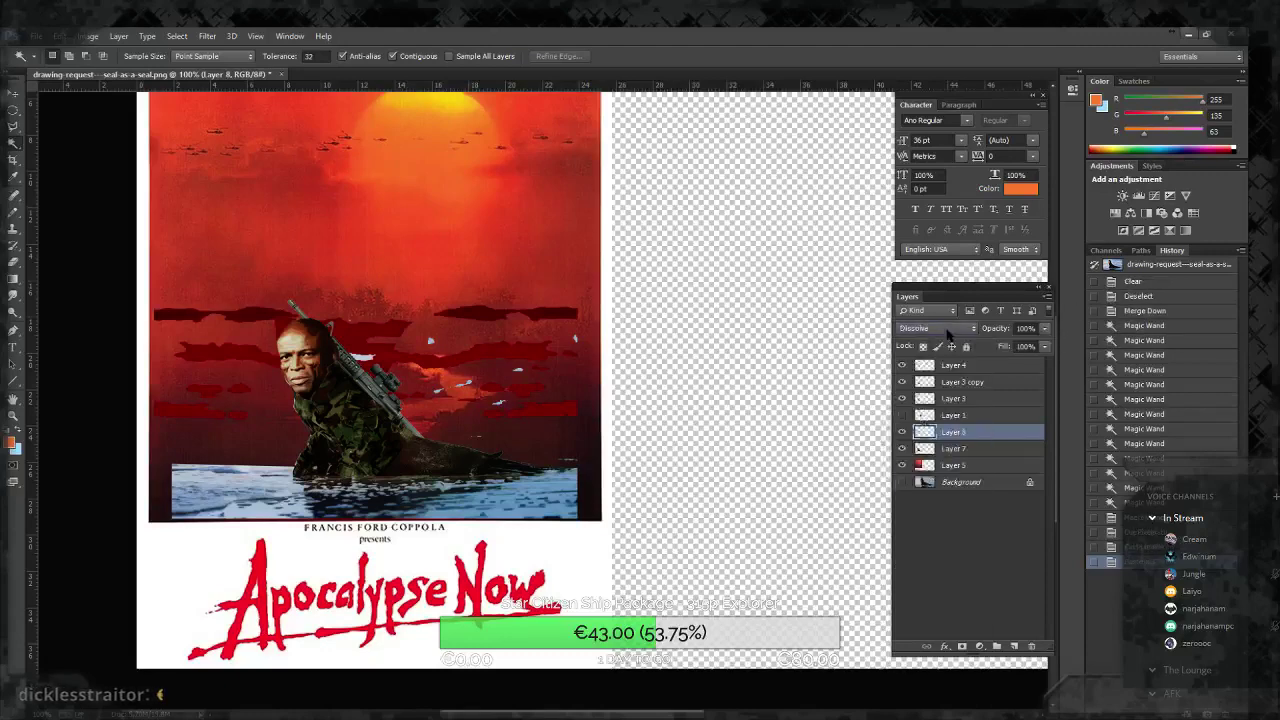
scroll(947, 333, down, 1)
scroll(947, 333, down, 1)
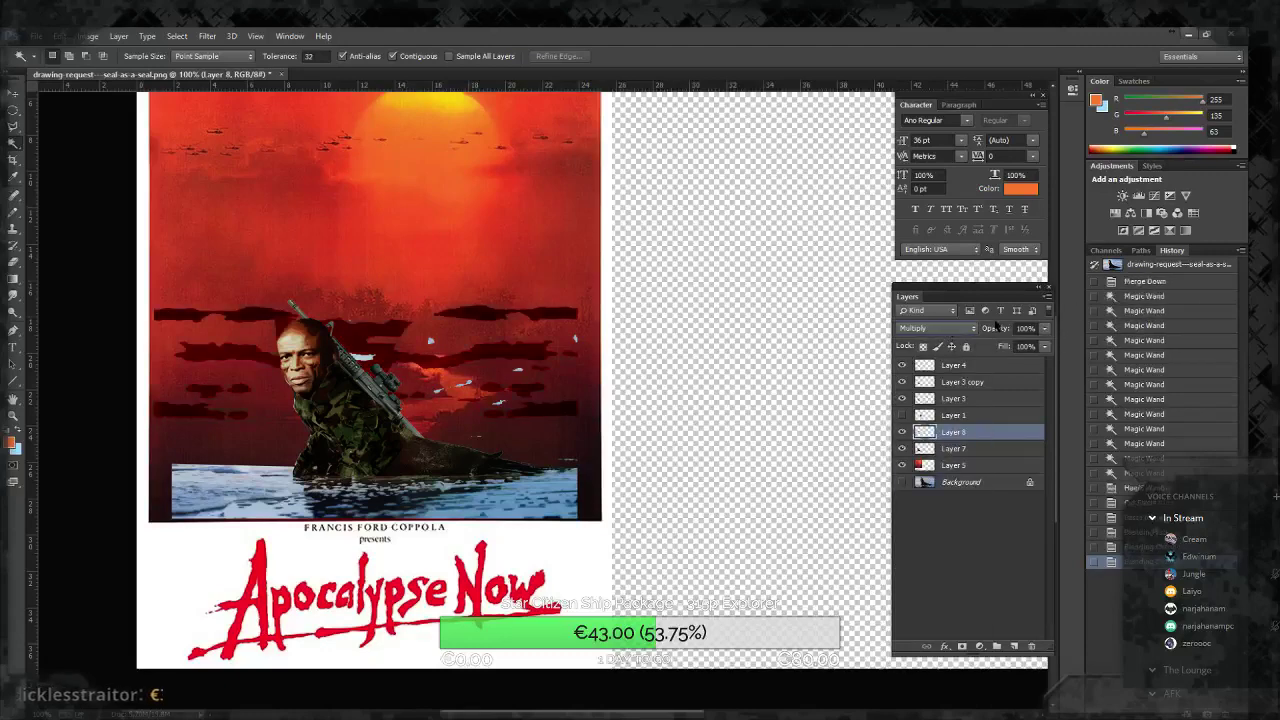
click(1045, 329)
click(1010, 348)
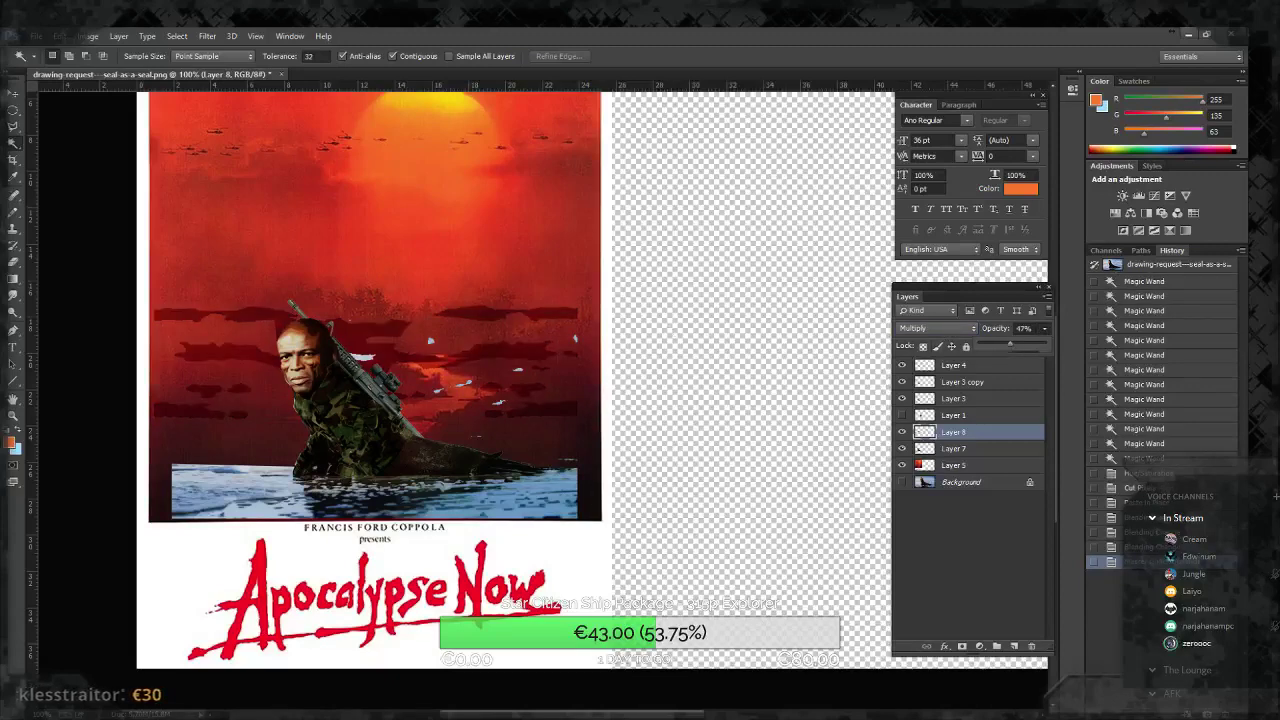
click(13, 110)
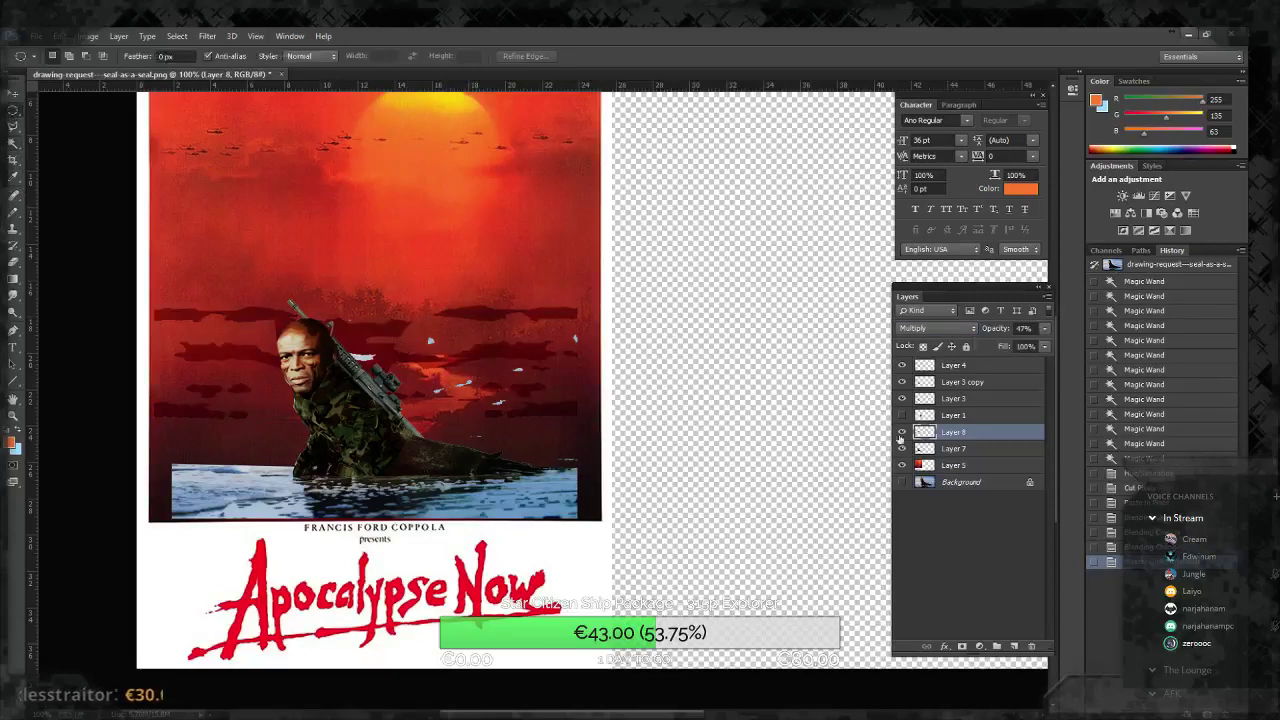
Step: On Layer 7, erase the stray patches near the soldier's shoulder using oval and colour selections
click(956, 449)
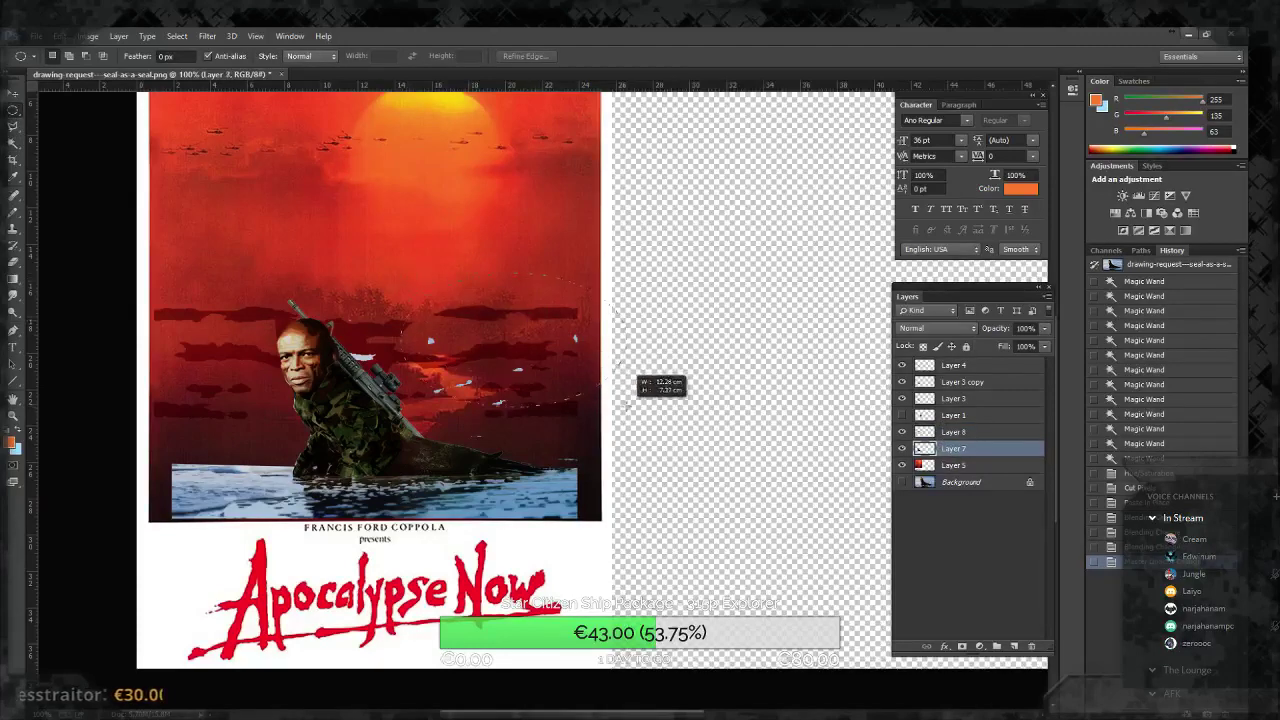
mouse_move(462, 362)
mouse_down()
mouse_move(538, 443)
mouse_move(604, 462)
mouse_move(588, 466)
mouse_up()
key(Delete)
key(ctrl+d)
click(13, 142)
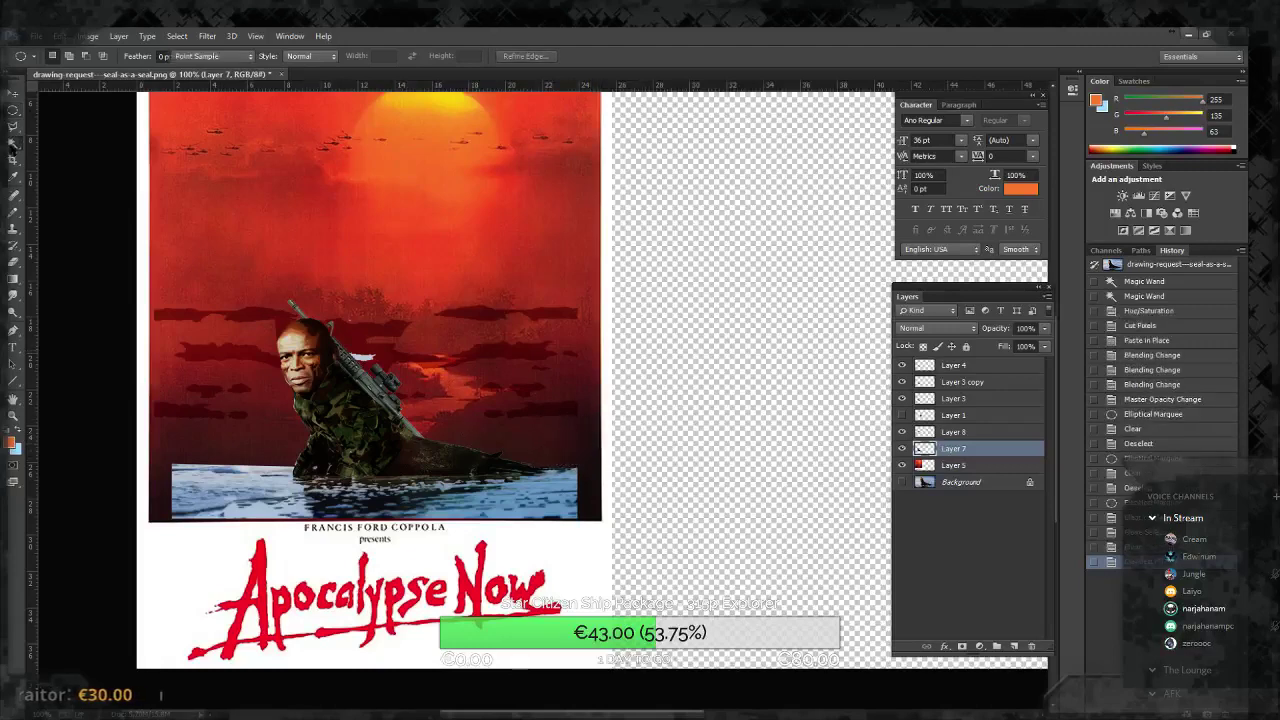
click(367, 368)
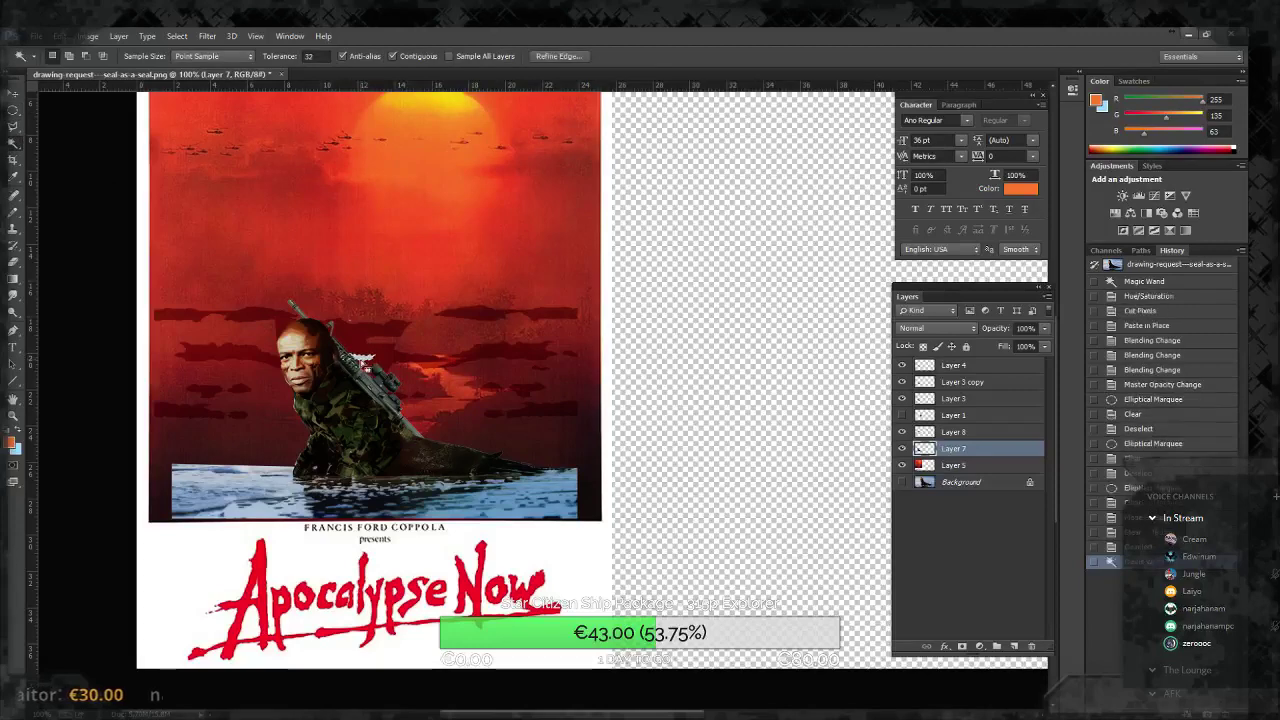
key(Delete)
click(13, 109)
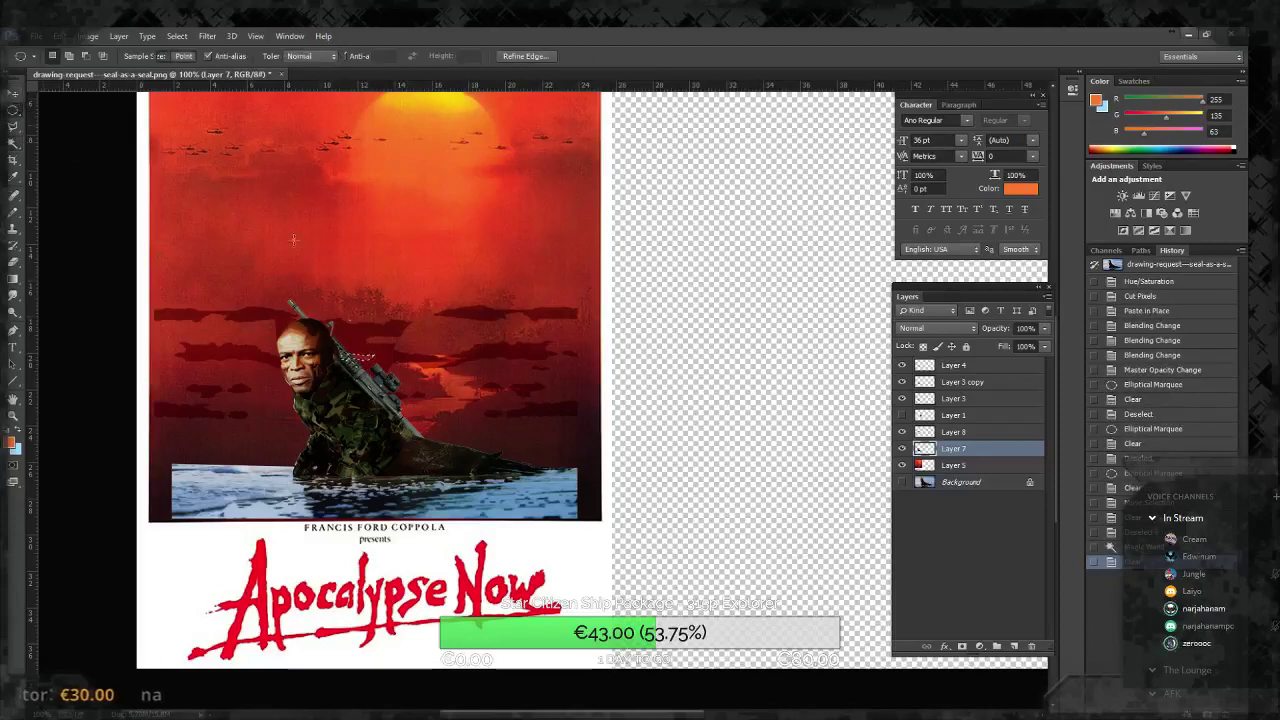
key(ctrl+d)
drag(338, 297, 372, 322)
key(Delete)
key(ctrl+d)
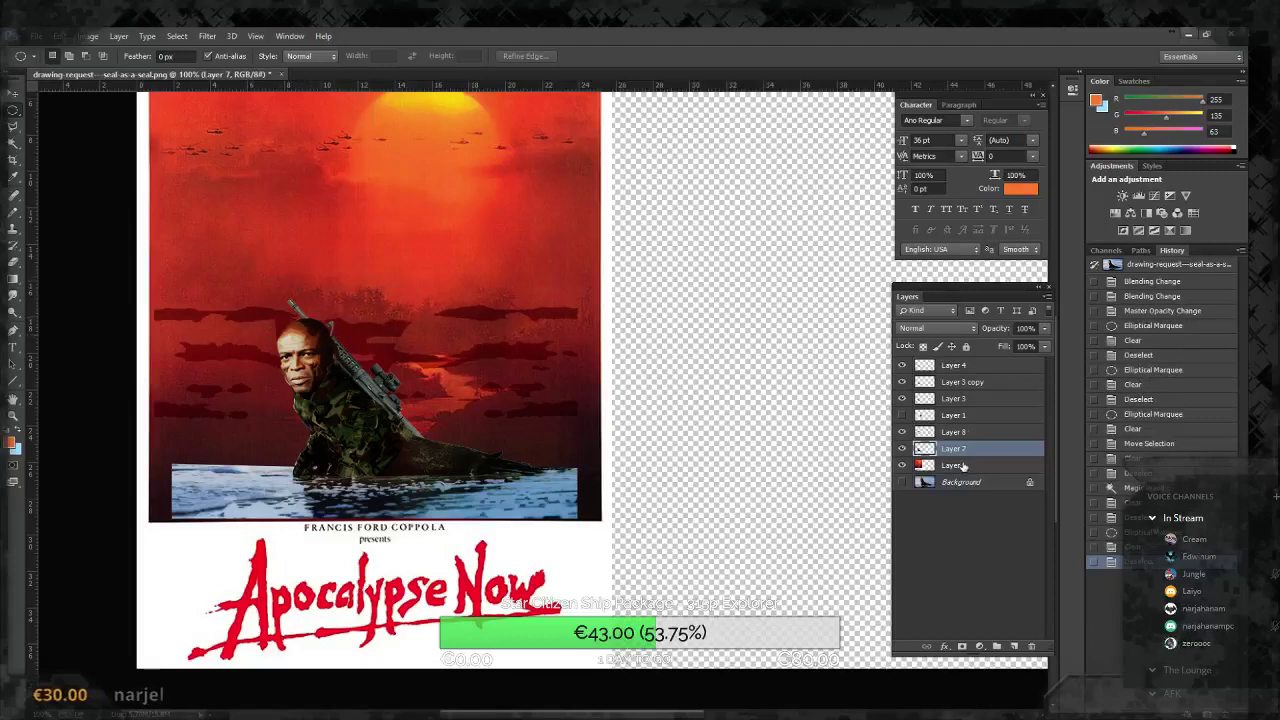
Step: Select the water strip along the poster's bottom with a freehand lasso
click(13, 143)
click(220, 487)
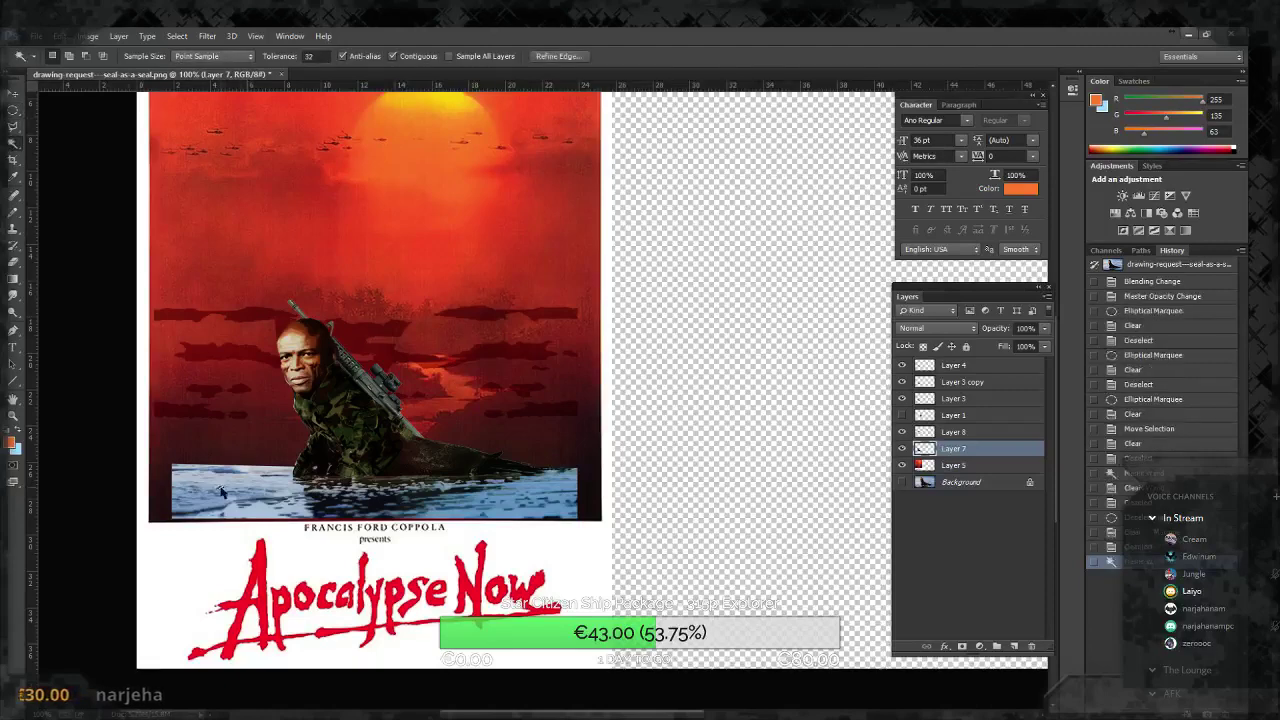
key(l)
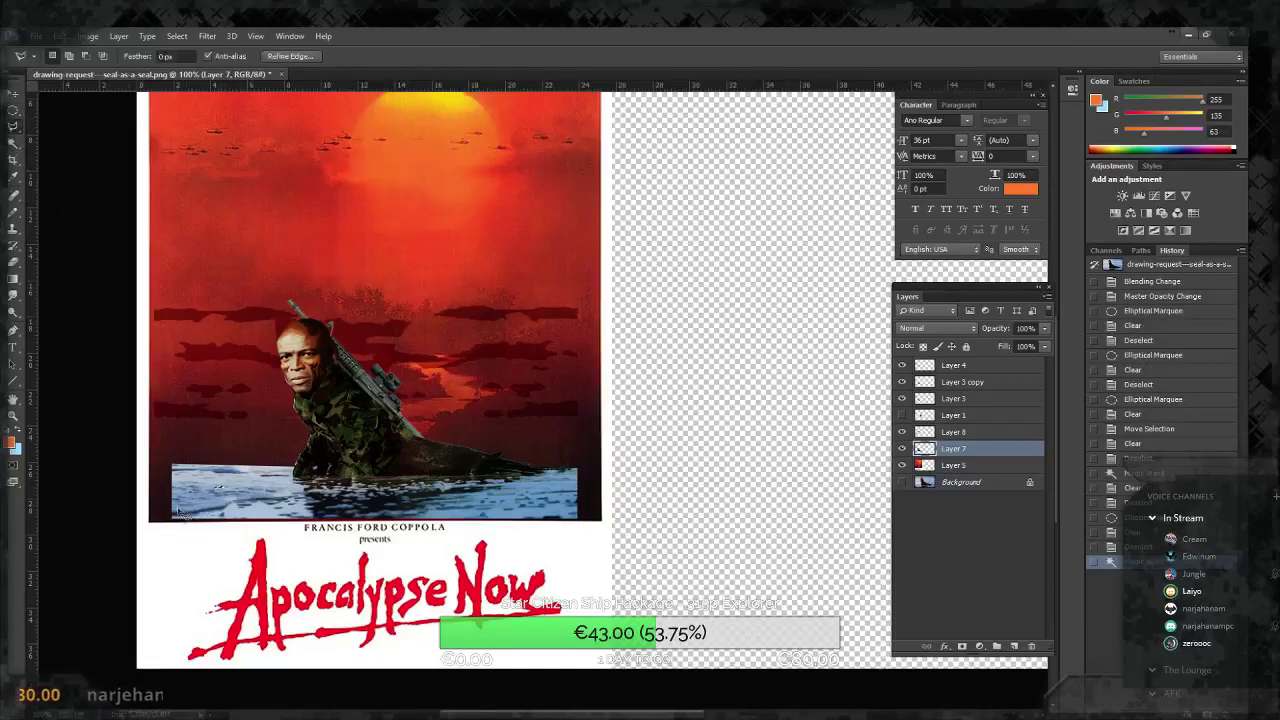
mouse_move(170, 540)
mouse_down()
mouse_move(310, 470)
mouse_move(298, 467)
mouse_move(313, 486)
mouse_move(592, 474)
mouse_move(594, 532)
mouse_move(188, 520)
mouse_up()
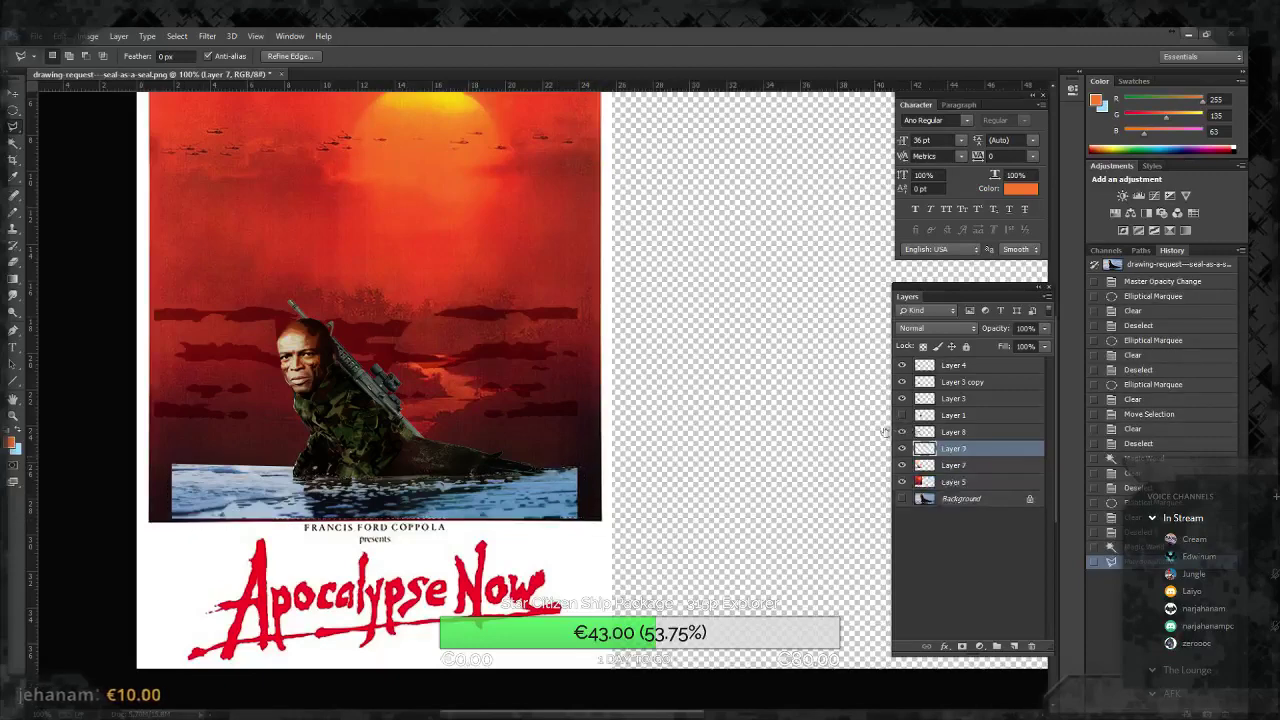
Step: Copy the water strip to new Layer 9 and stretch it across the poster's full width
key(ctrl+j)
key(ctrl+t)
drag(584, 494, 603, 494)
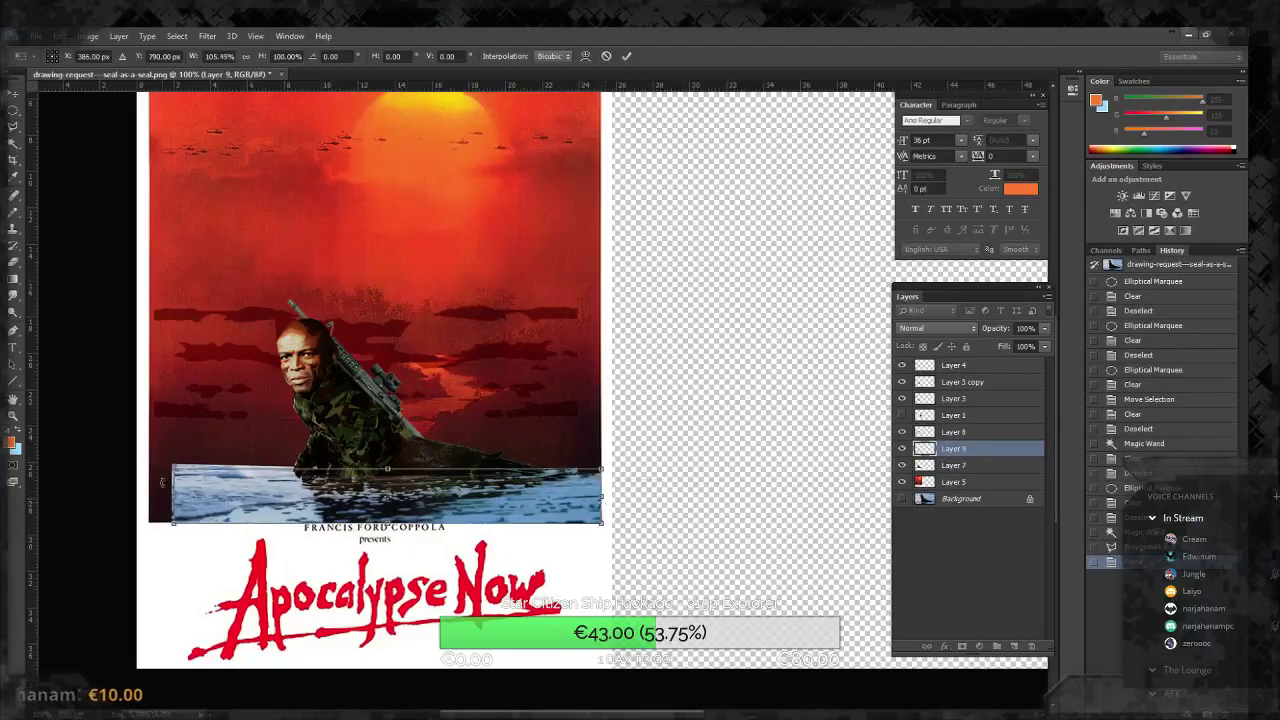
drag(172, 495, 147, 496)
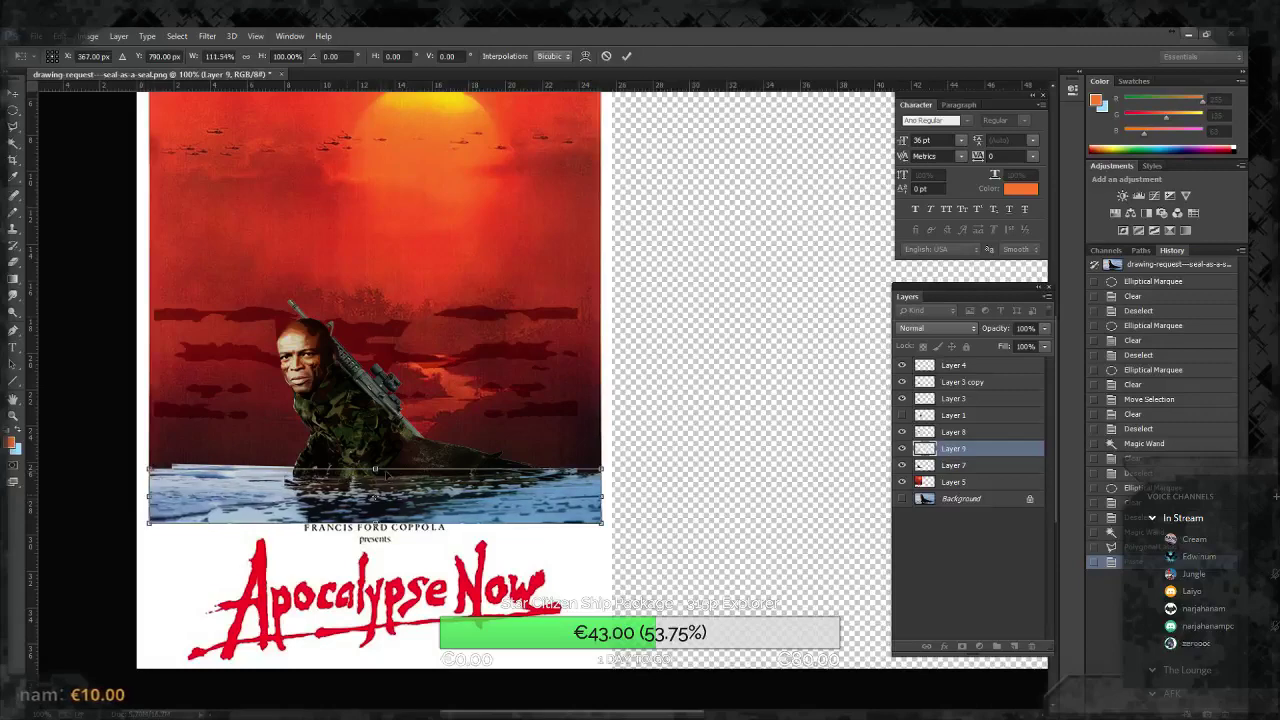
key(Return)
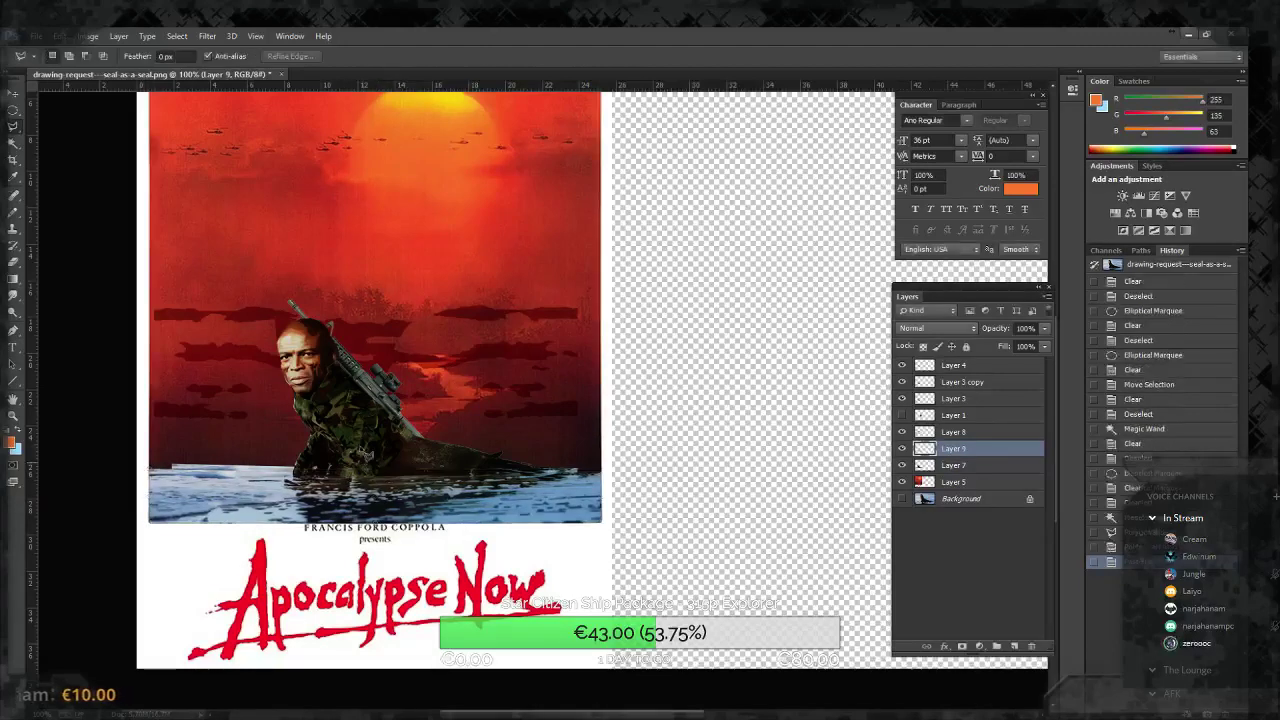
key(ctrl+u)
Step: Colorize the Layer 9 water at Hue 0, Saturation 100, with Lightness strongly lowered
click(899, 375)
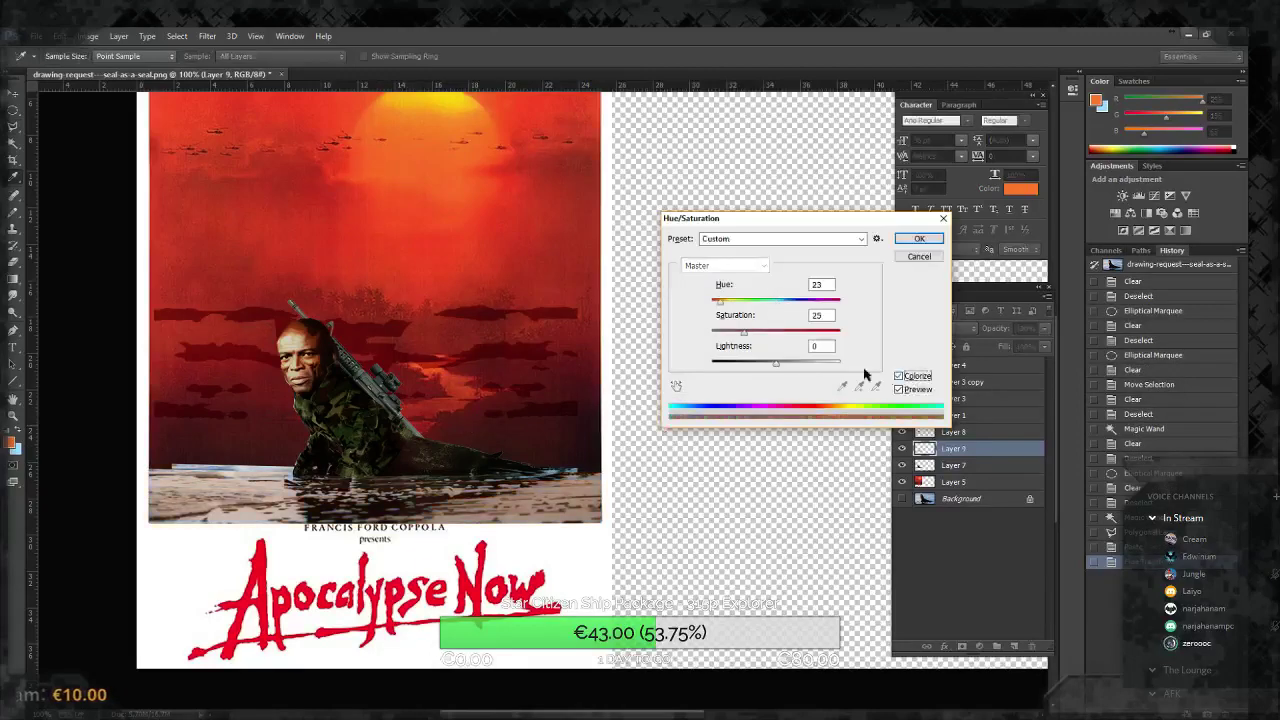
drag(741, 330, 811, 337)
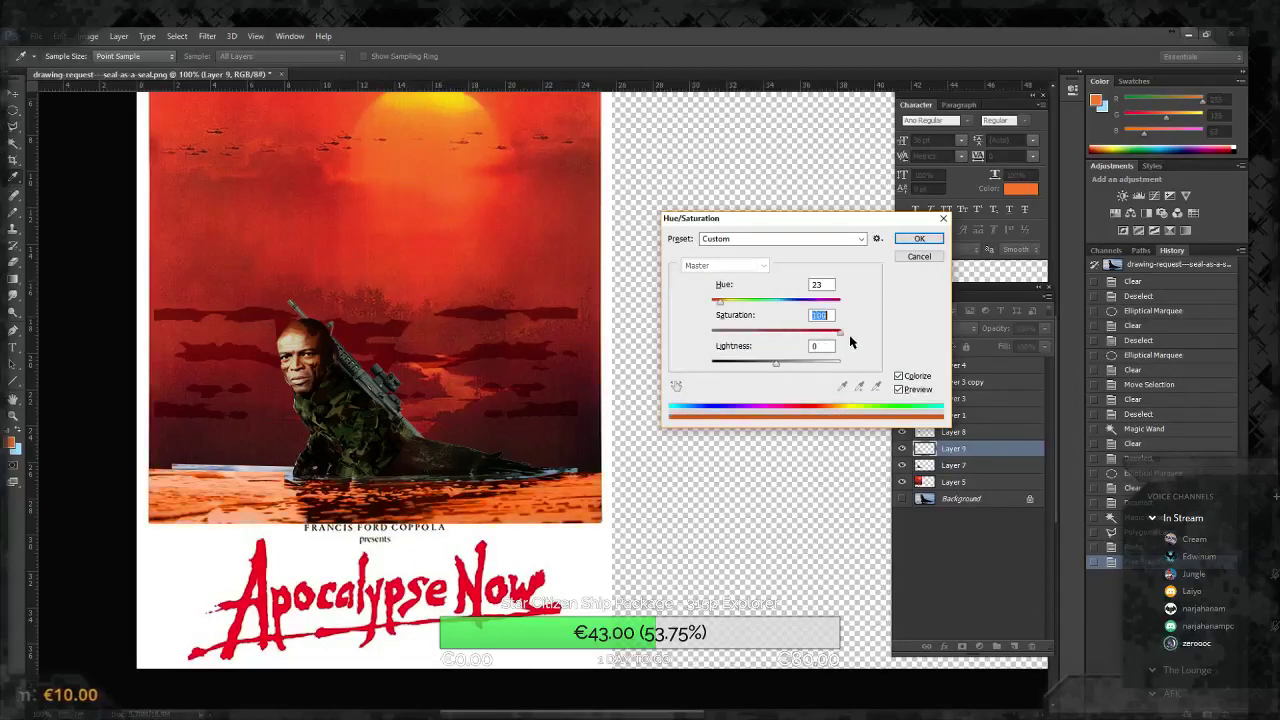
drag(722, 300, 698, 310)
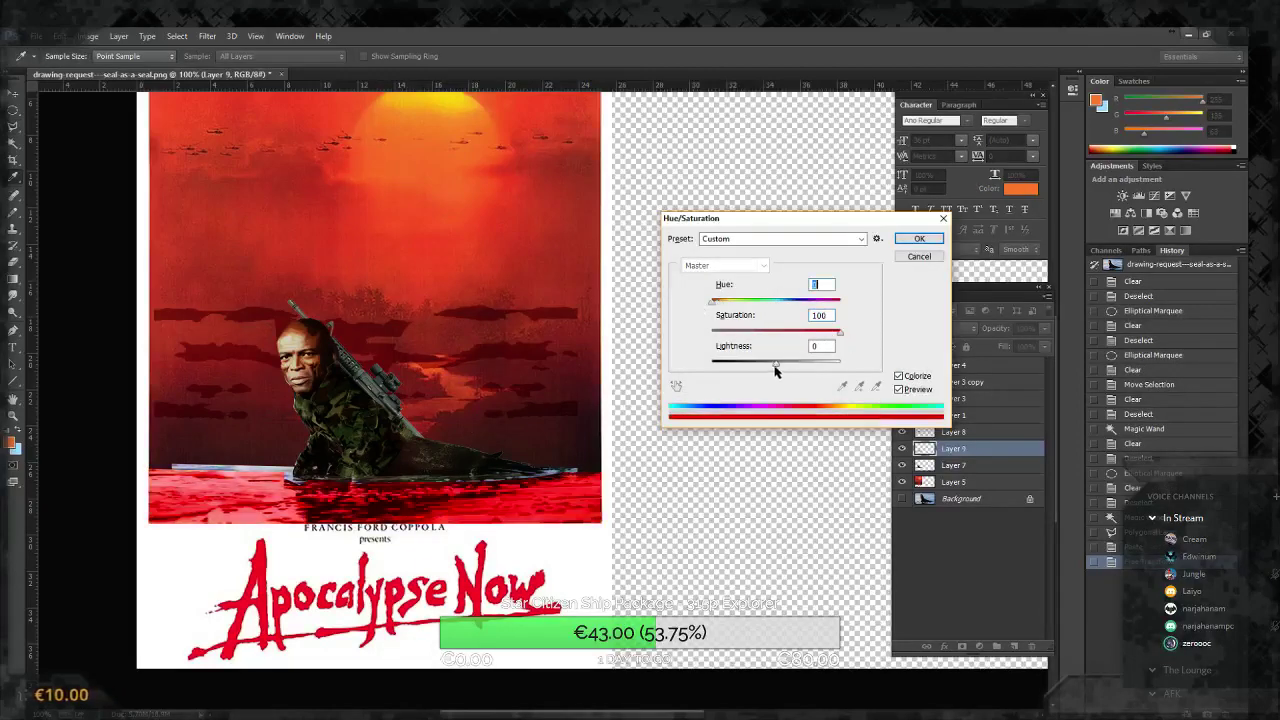
drag(776, 371, 731, 367)
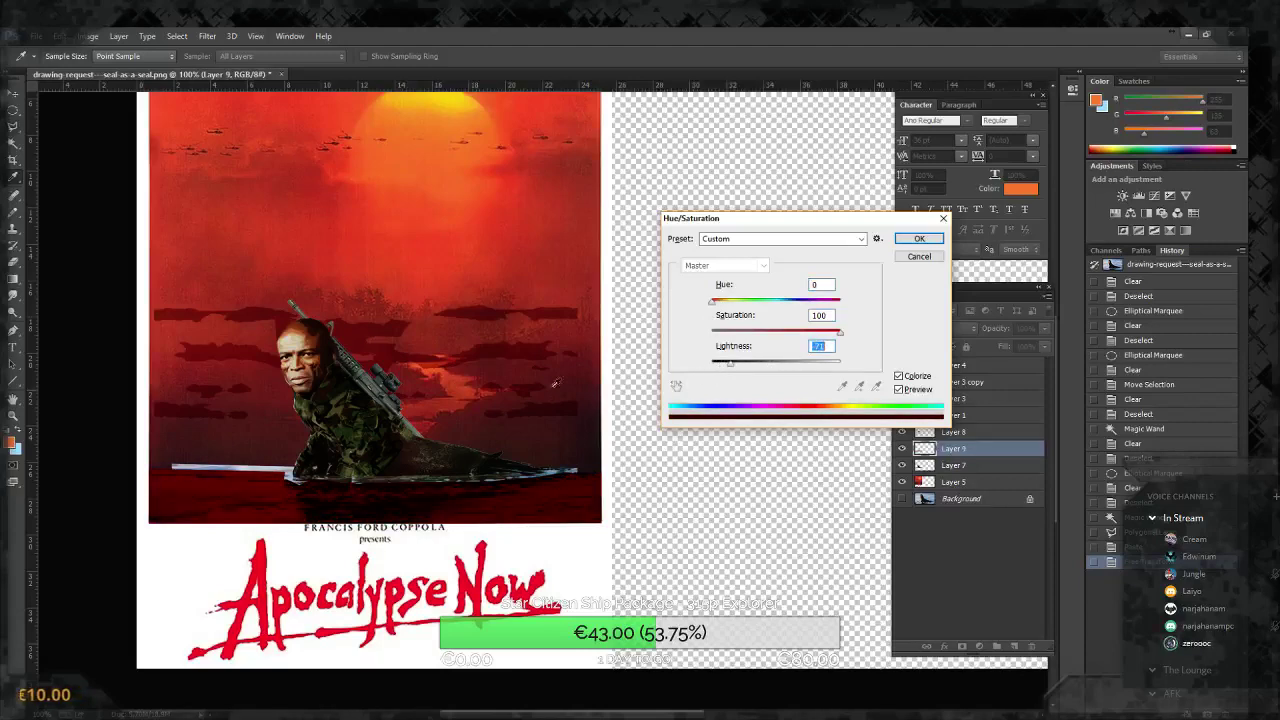
key(Return)
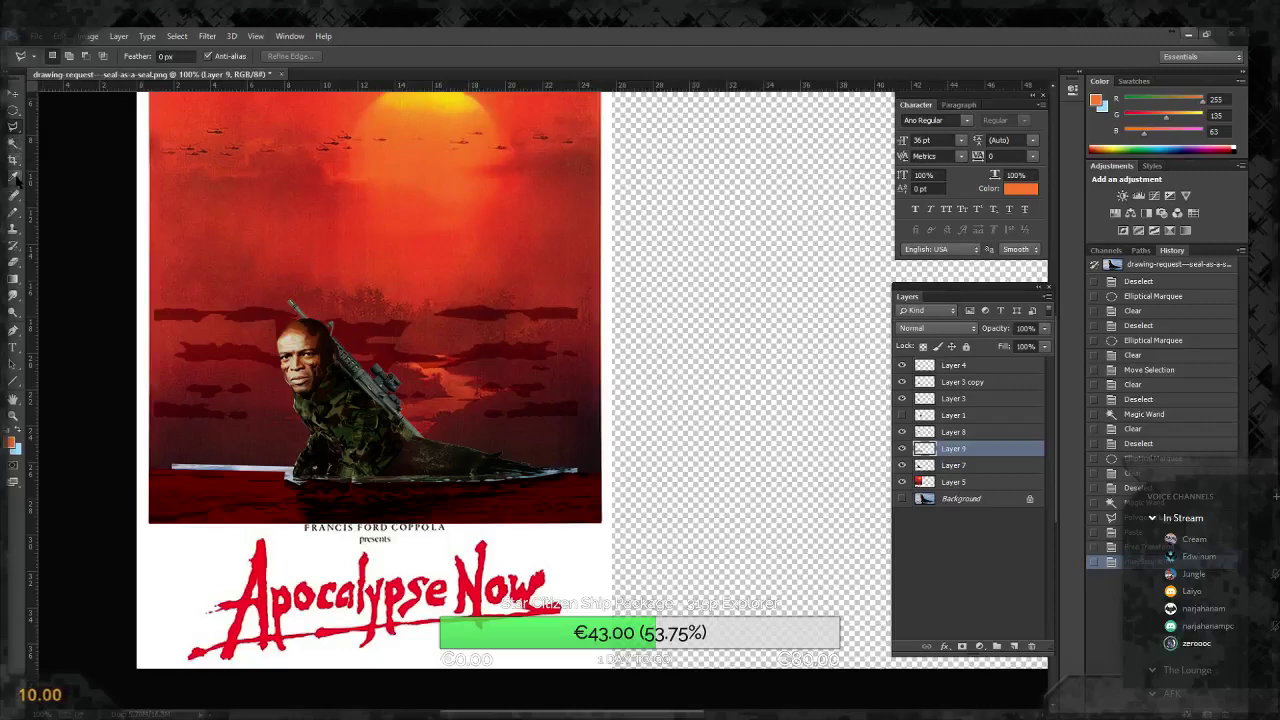
Step: Erase the white boat streak left of the soldier from Layers 9 and 7
click(14, 143)
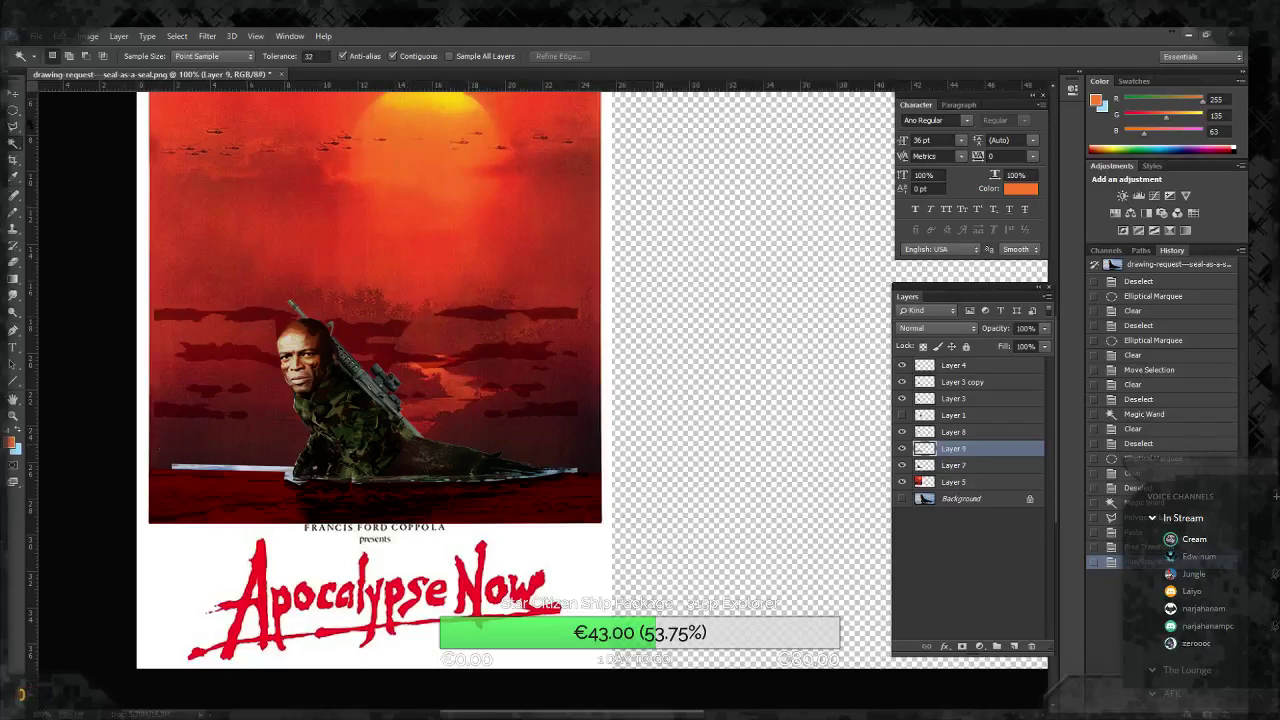
click(16, 110)
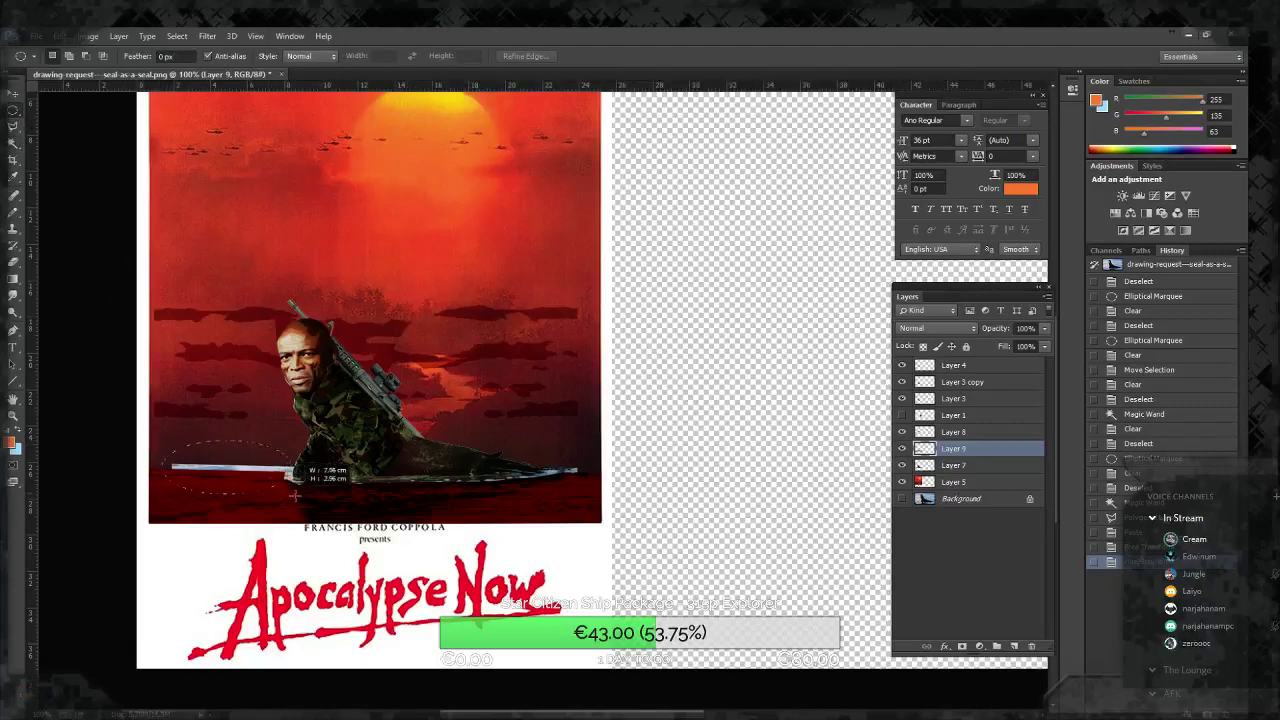
drag(292, 496, 163, 441)
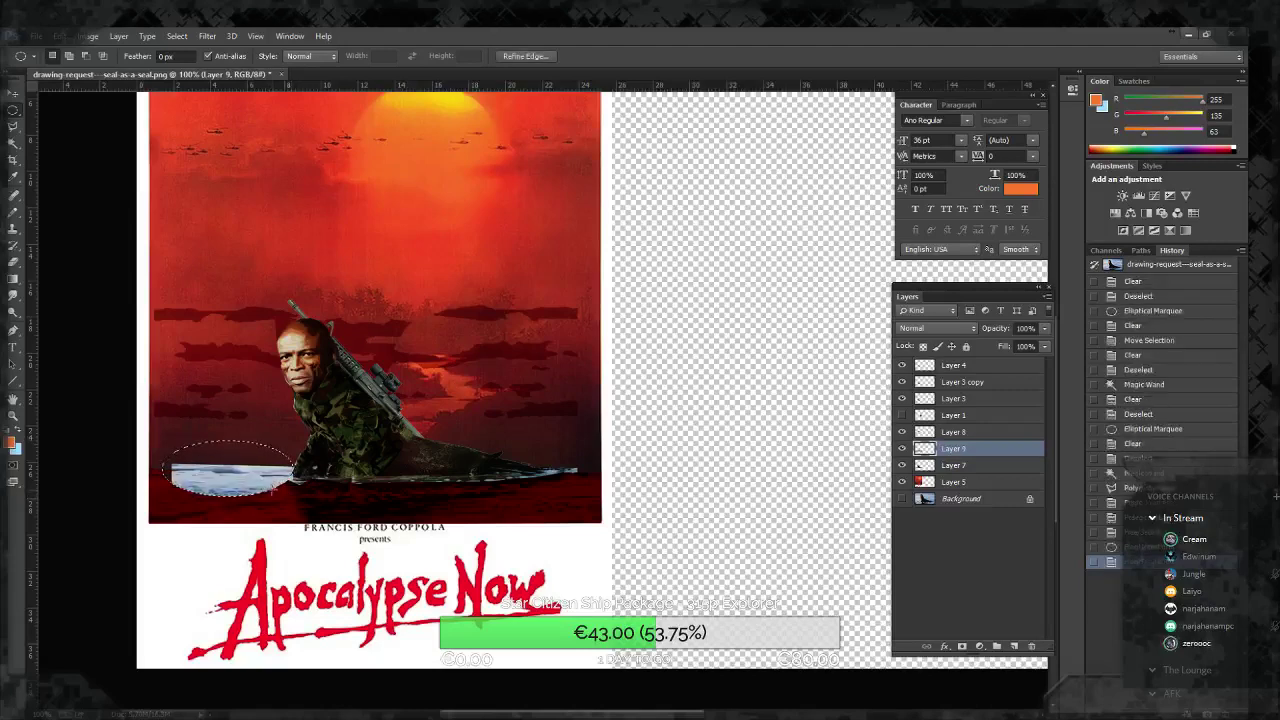
key(Delete)
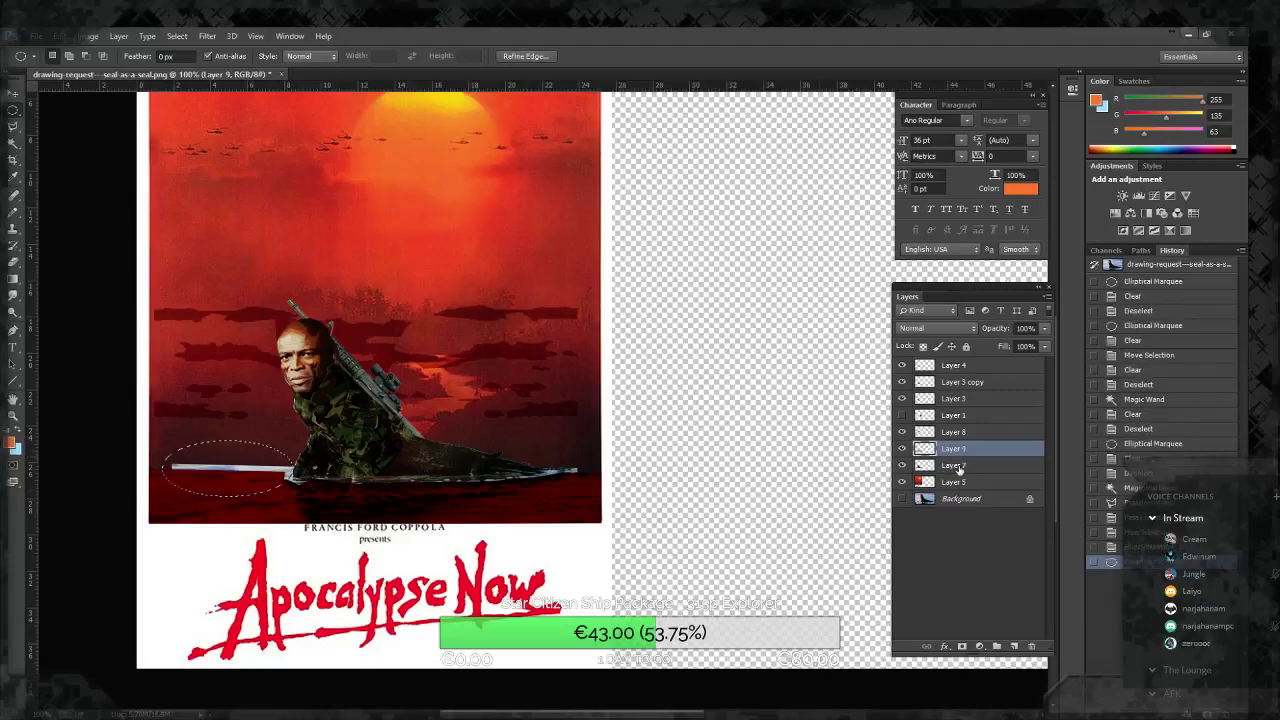
click(955, 465)
key(Delete)
key(ctrl+d)
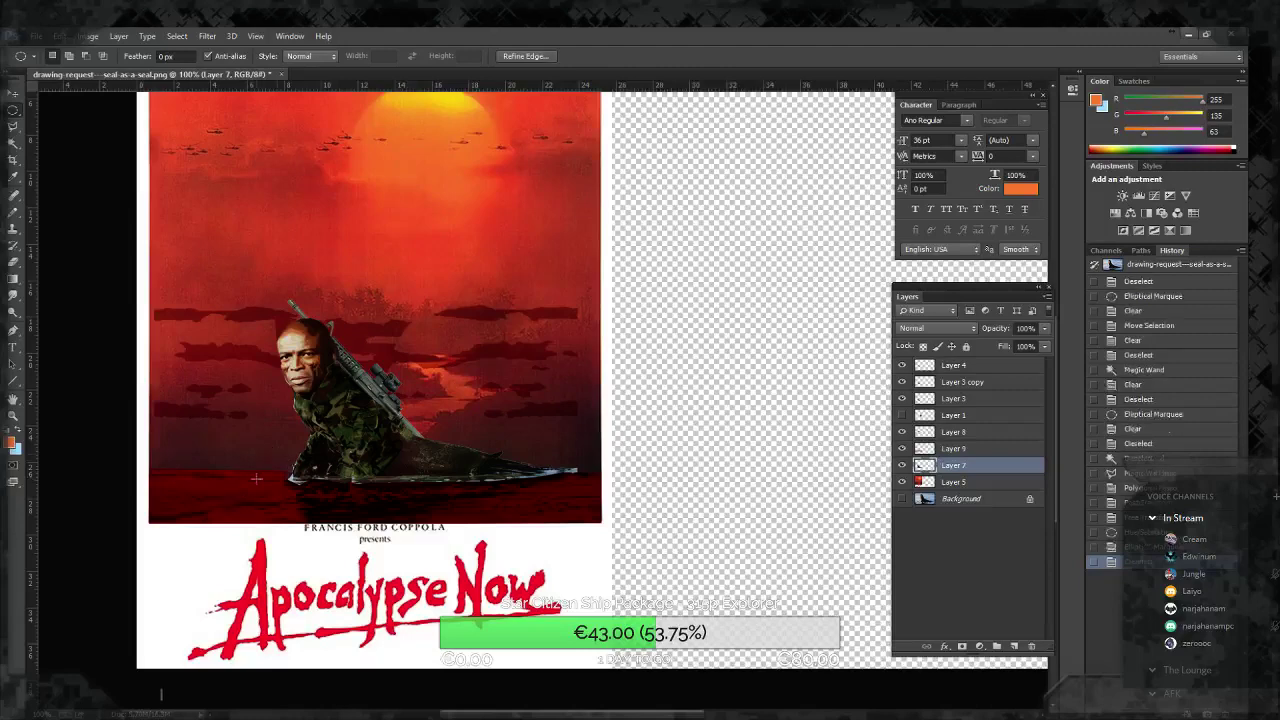
Step: Erase the boat tip on Layer 7 with an oval selection
mouse_move(556, 455)
mouse_down()
mouse_move(605, 487)
mouse_move(530, 492)
mouse_up()
key(Delete)
key(ctrl+d)
key(Delete)
key(ctrl+d)
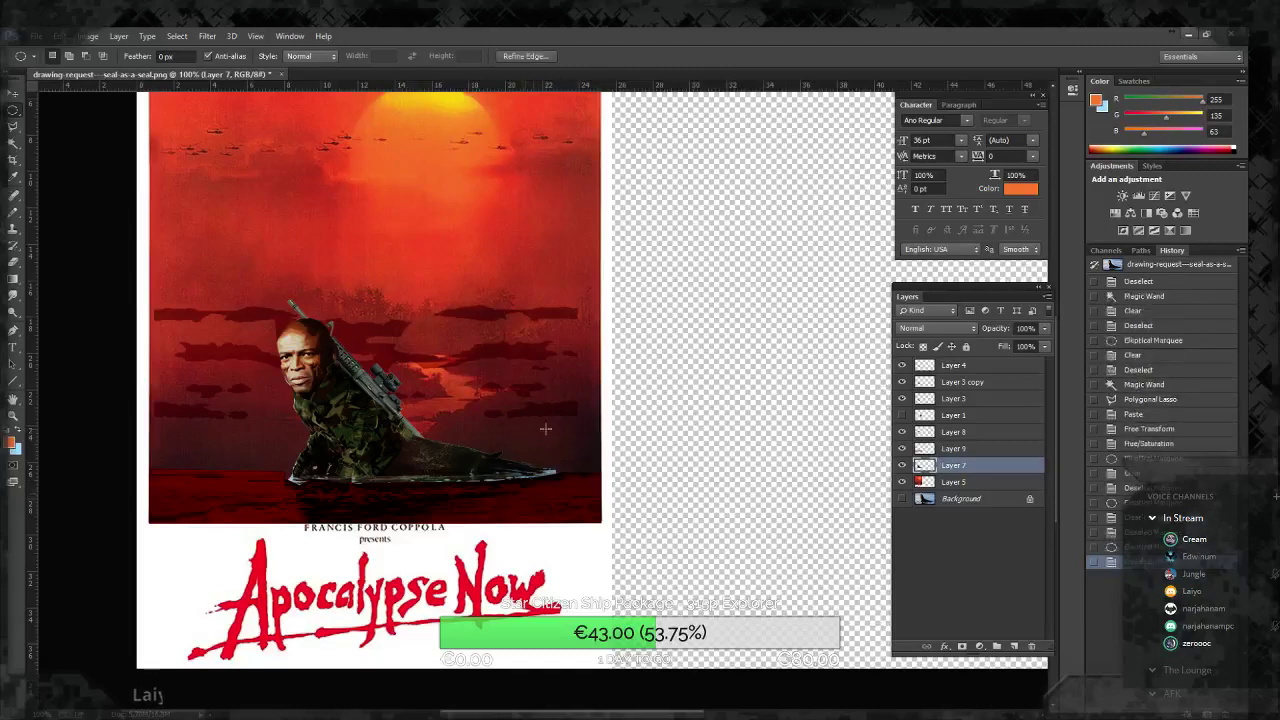
Step: Select the boat on Layer 7 and colorize it Hue 0, Saturation 99, darkened
click(13, 143)
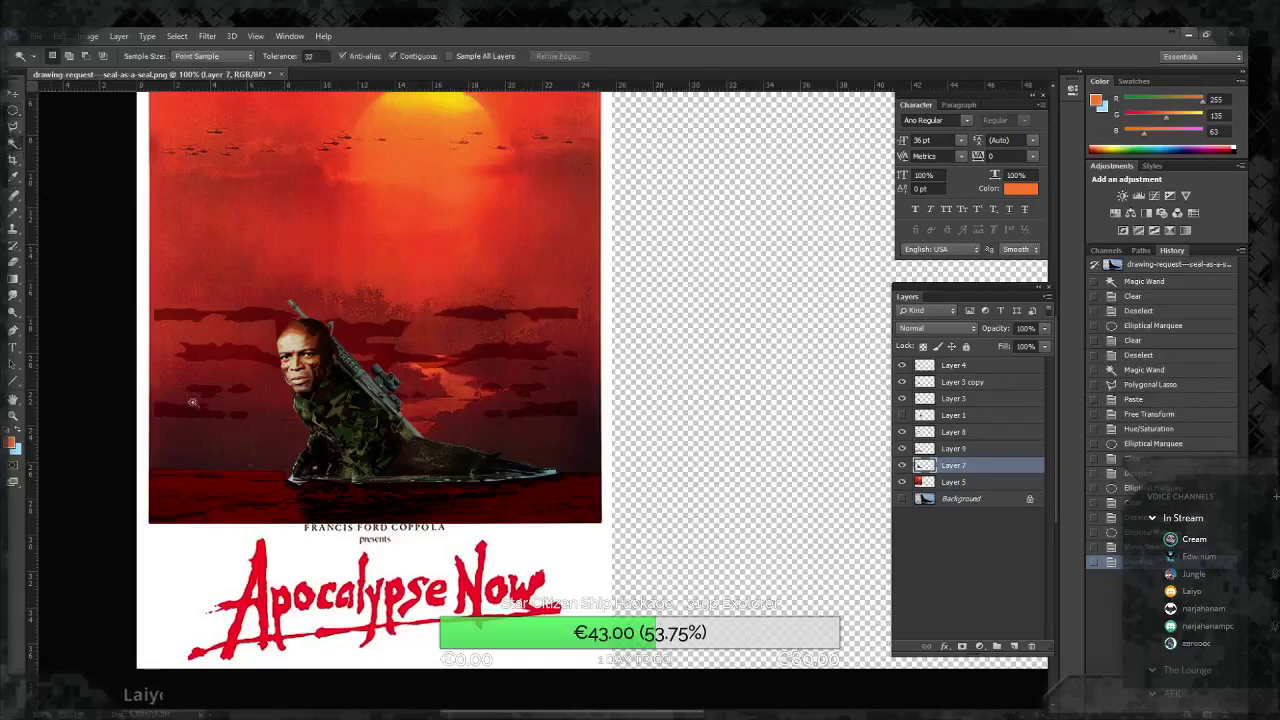
click(295, 487)
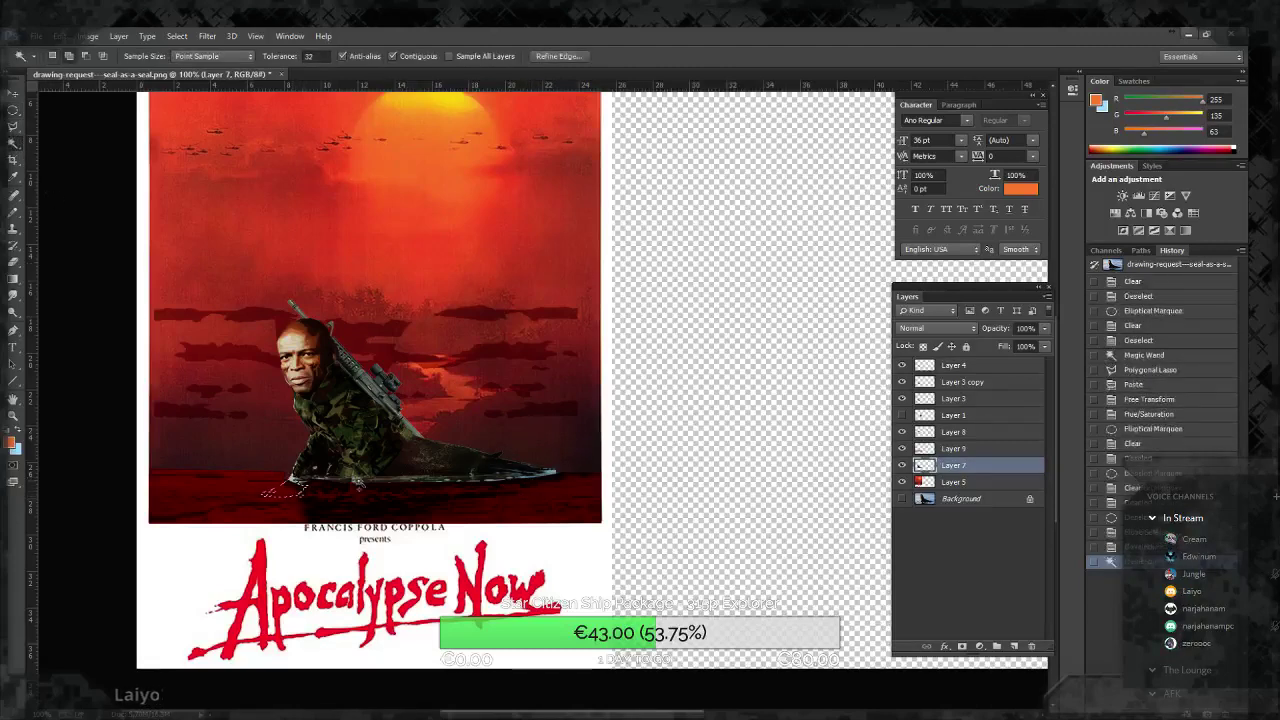
click(375, 482)
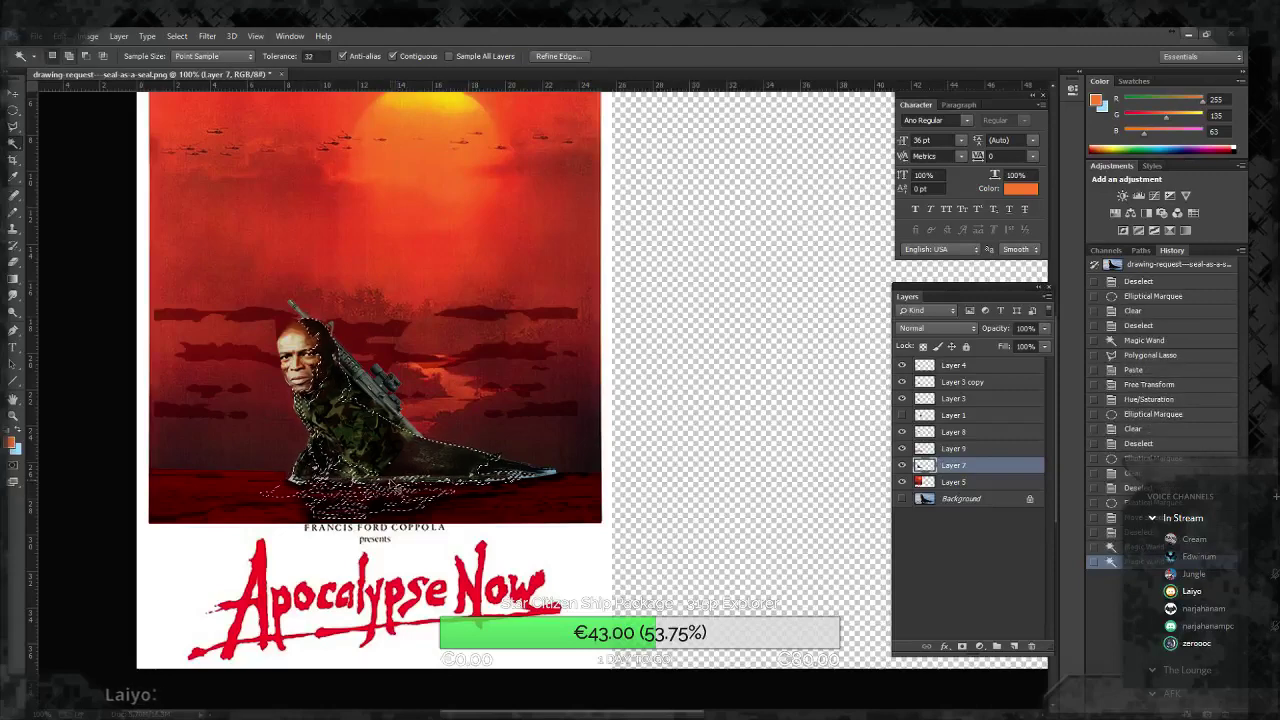
key(ctrl+u)
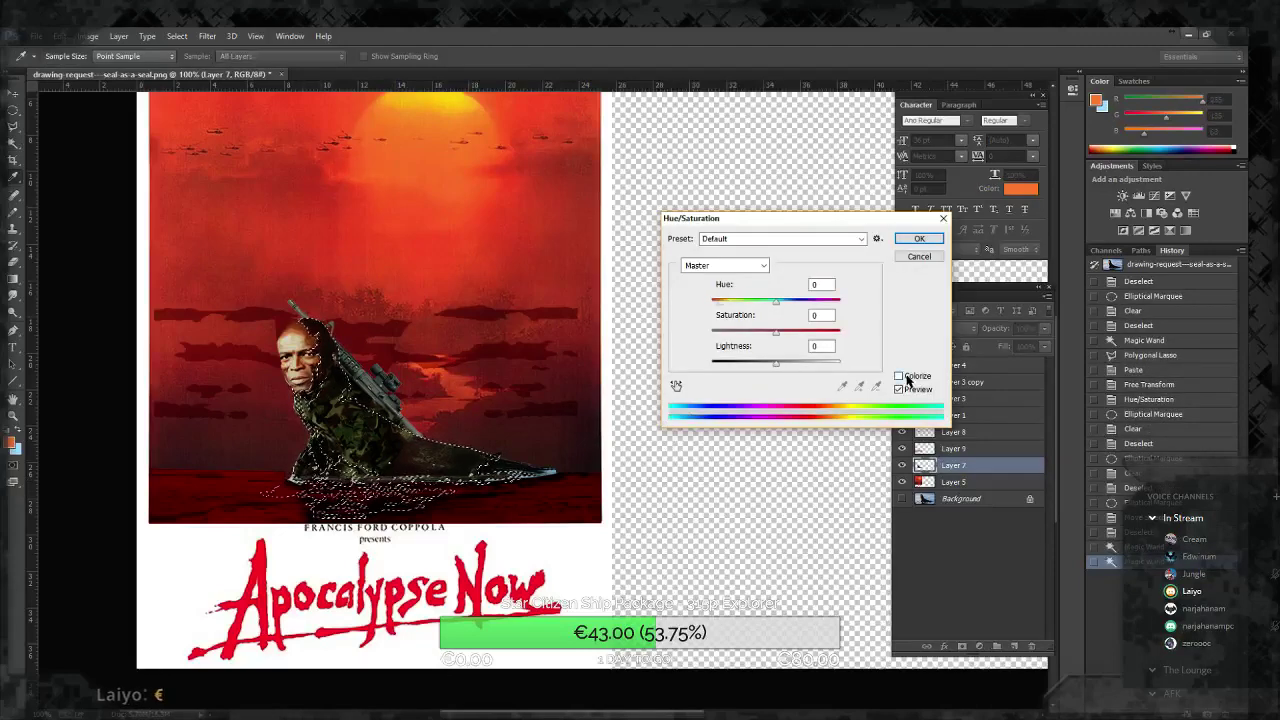
click(898, 375)
mouse_move(776, 363)
mouse_down()
mouse_move(762, 363)
mouse_move(806, 337)
mouse_move(868, 340)
mouse_up()
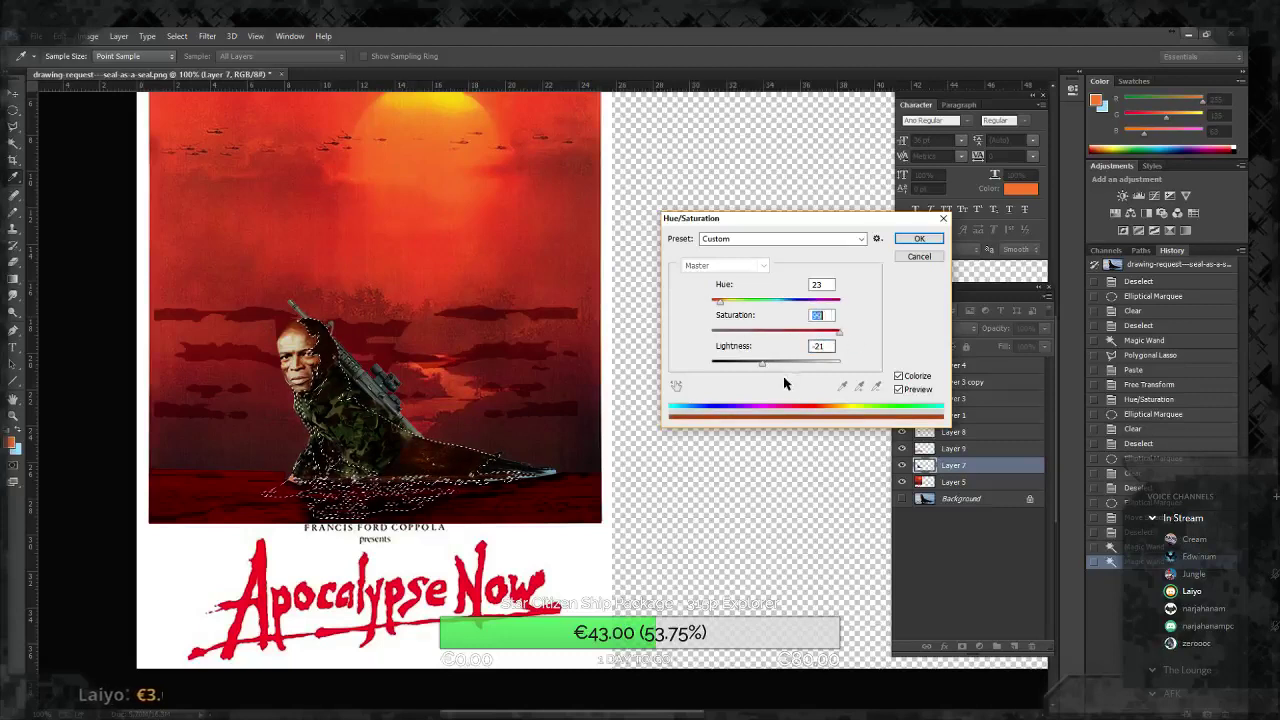
mouse_move(762, 363)
mouse_down()
mouse_move(783, 366)
mouse_move(768, 364)
mouse_up()
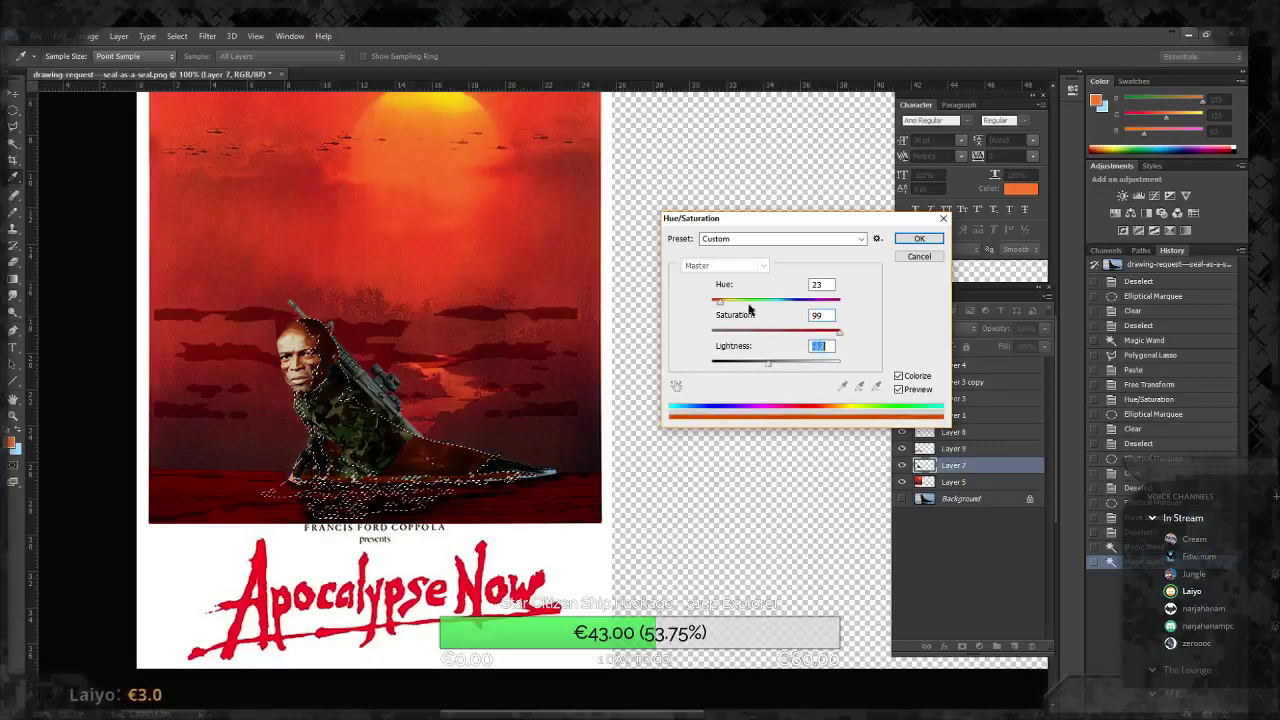
drag(720, 302, 688, 303)
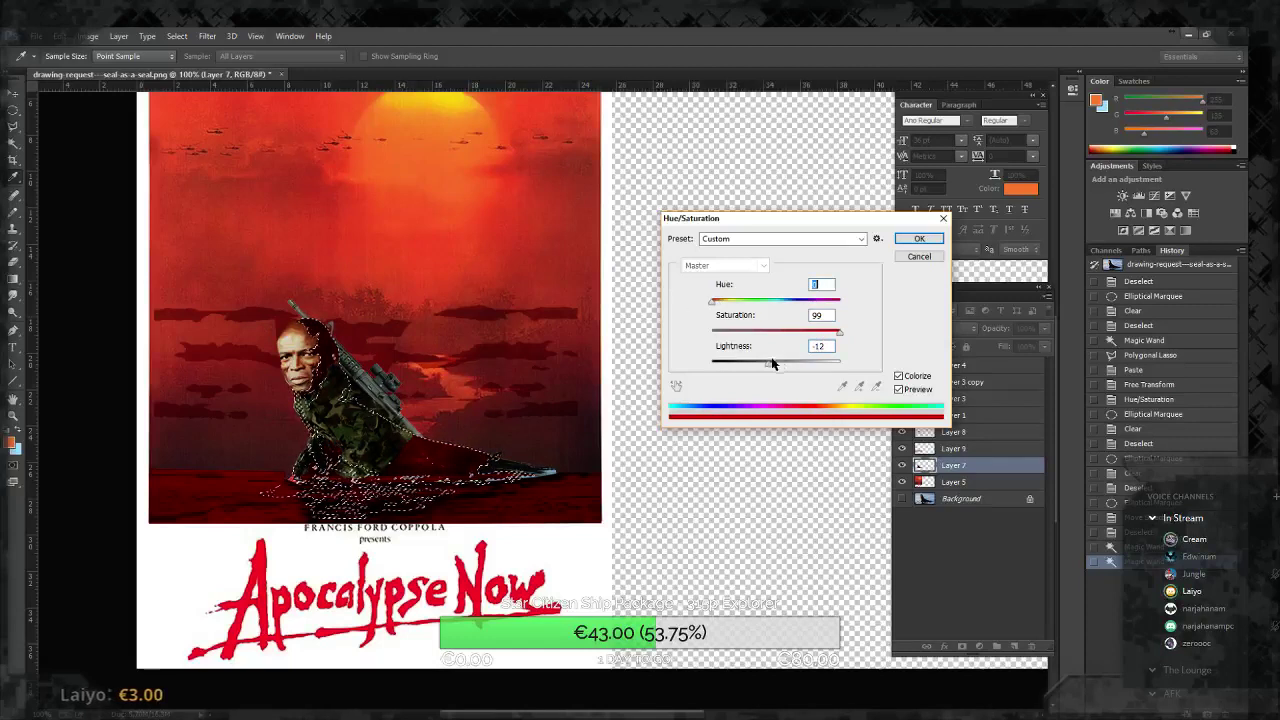
drag(768, 363, 743, 368)
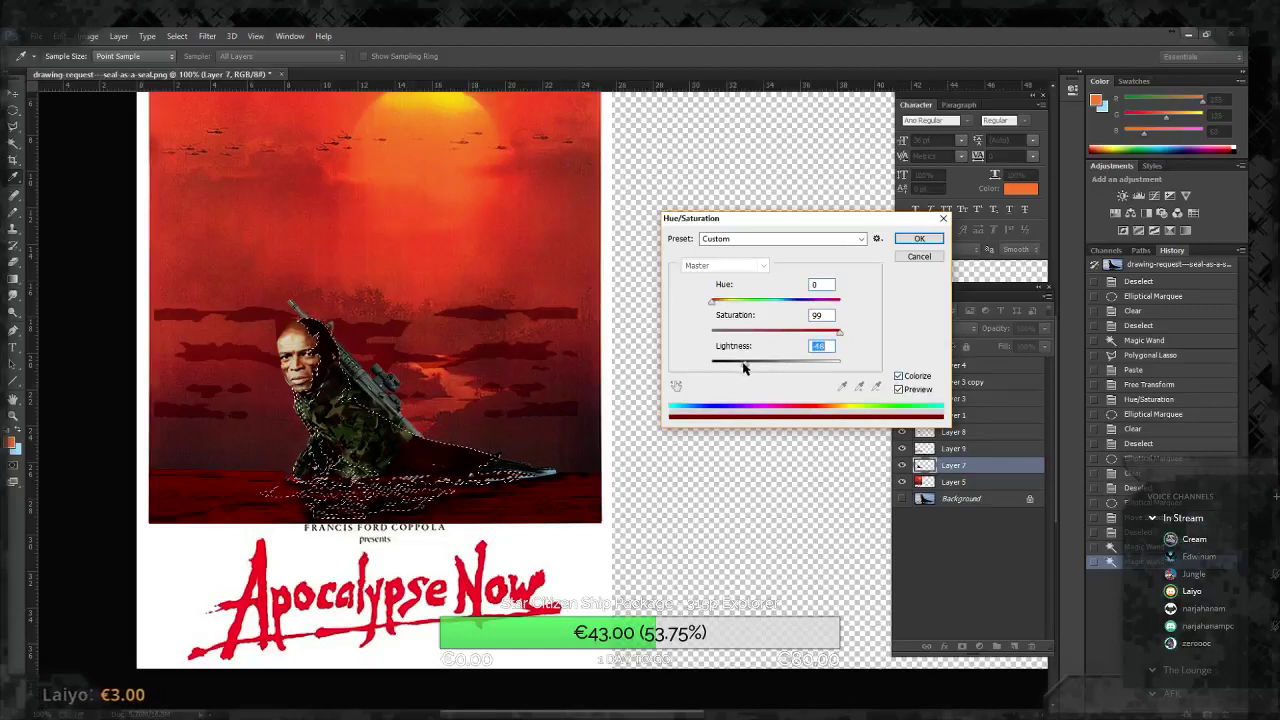
key(Return)
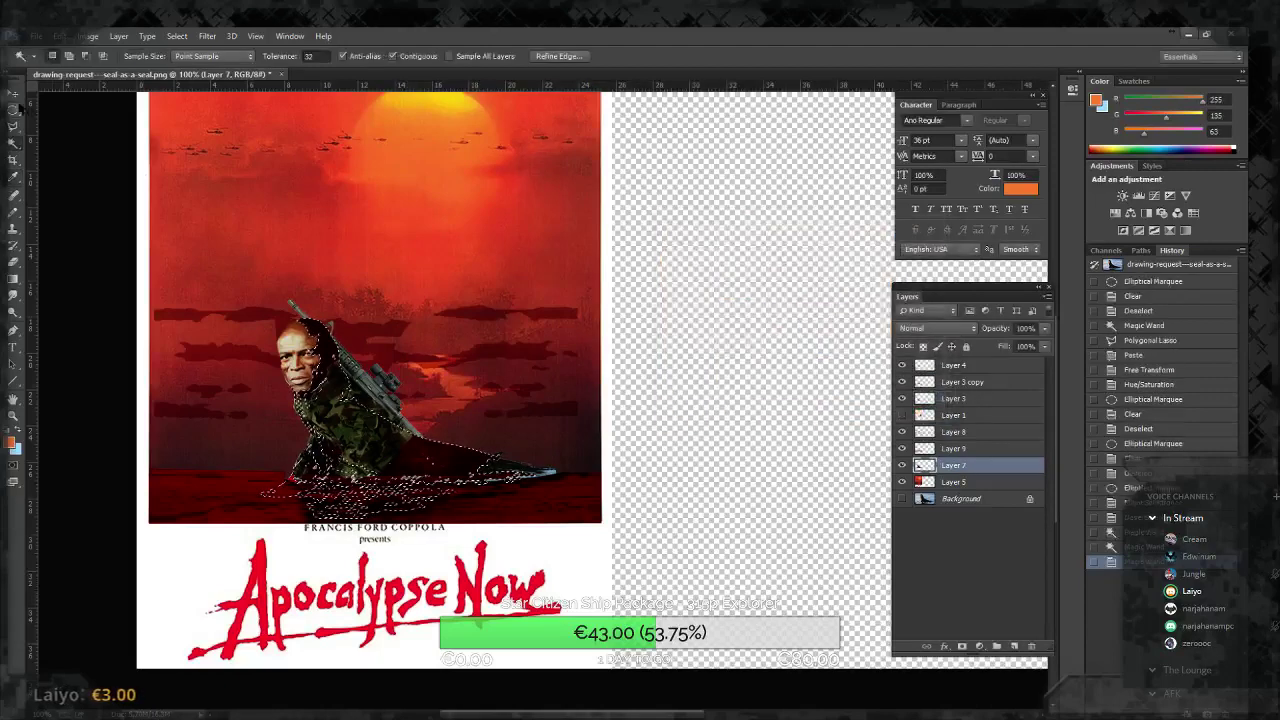
Step: Switch to the Elliptical Marquee and clear the current selection
click(13, 108)
key(ctrl+d)
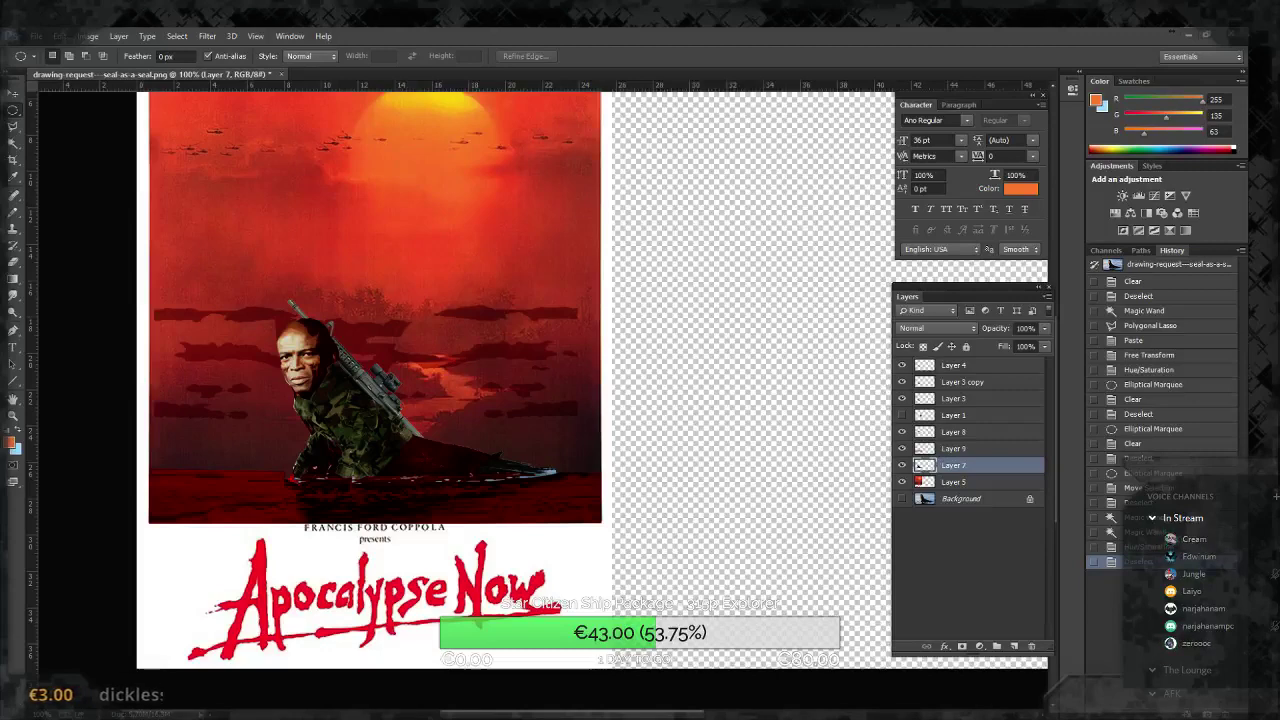
Step: Paste the severed-arm image and delete its white background
key(ctrl+v)
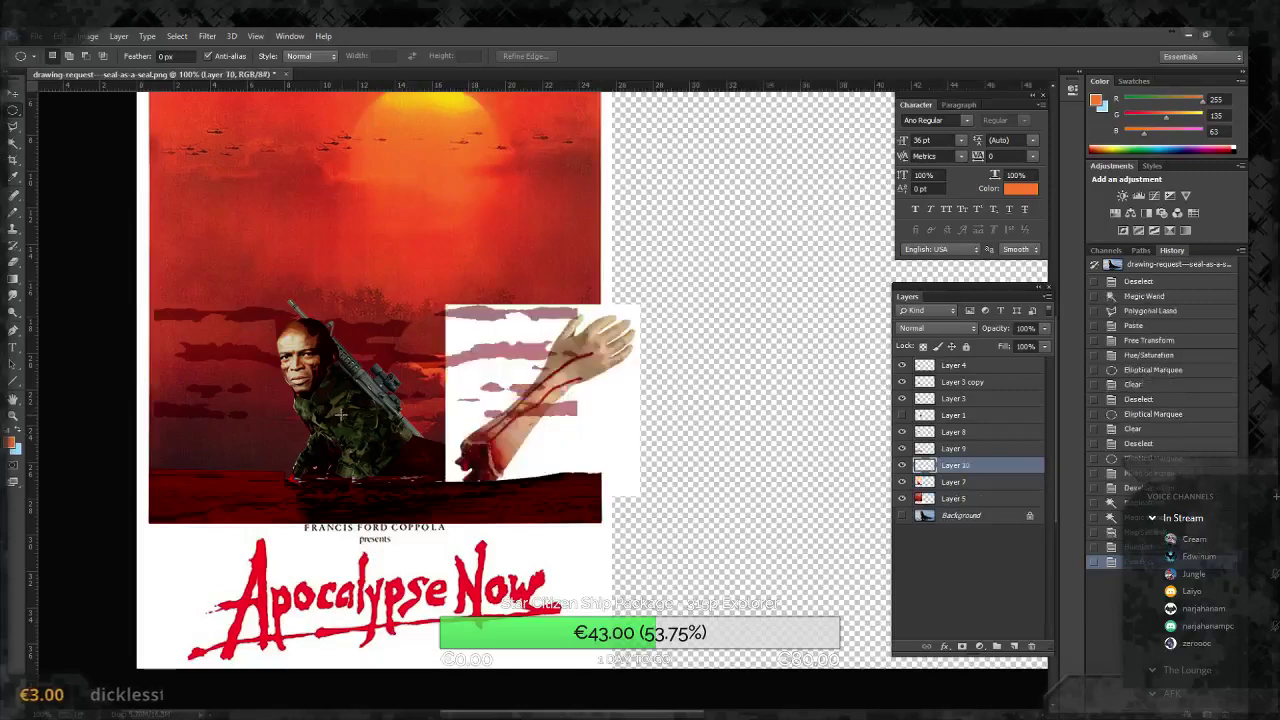
key(v)
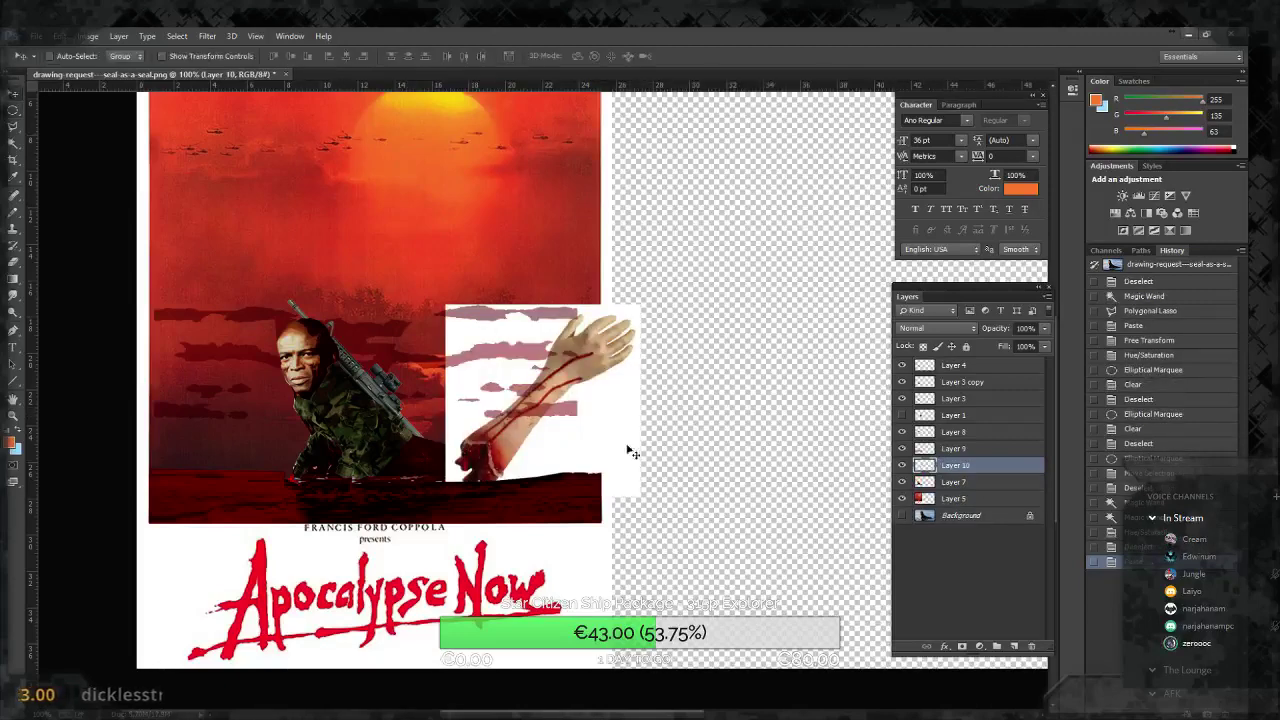
drag(637, 436, 812, 395)
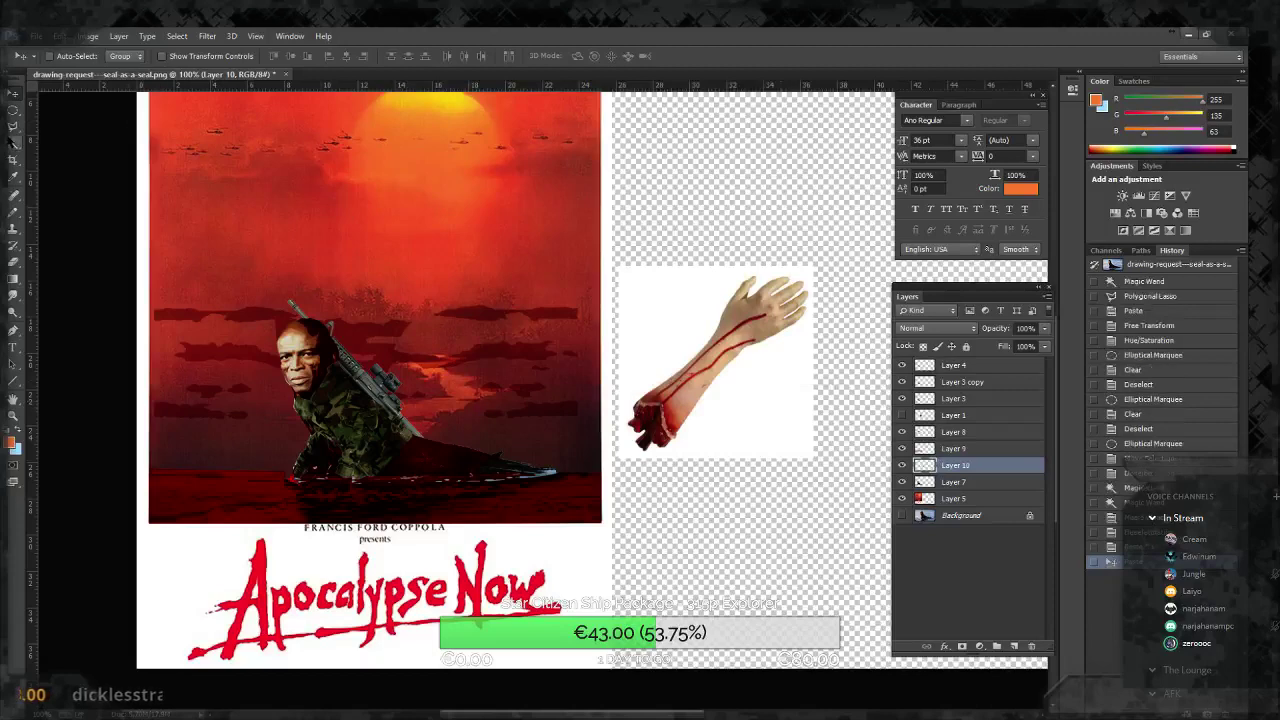
click(12, 143)
click(778, 418)
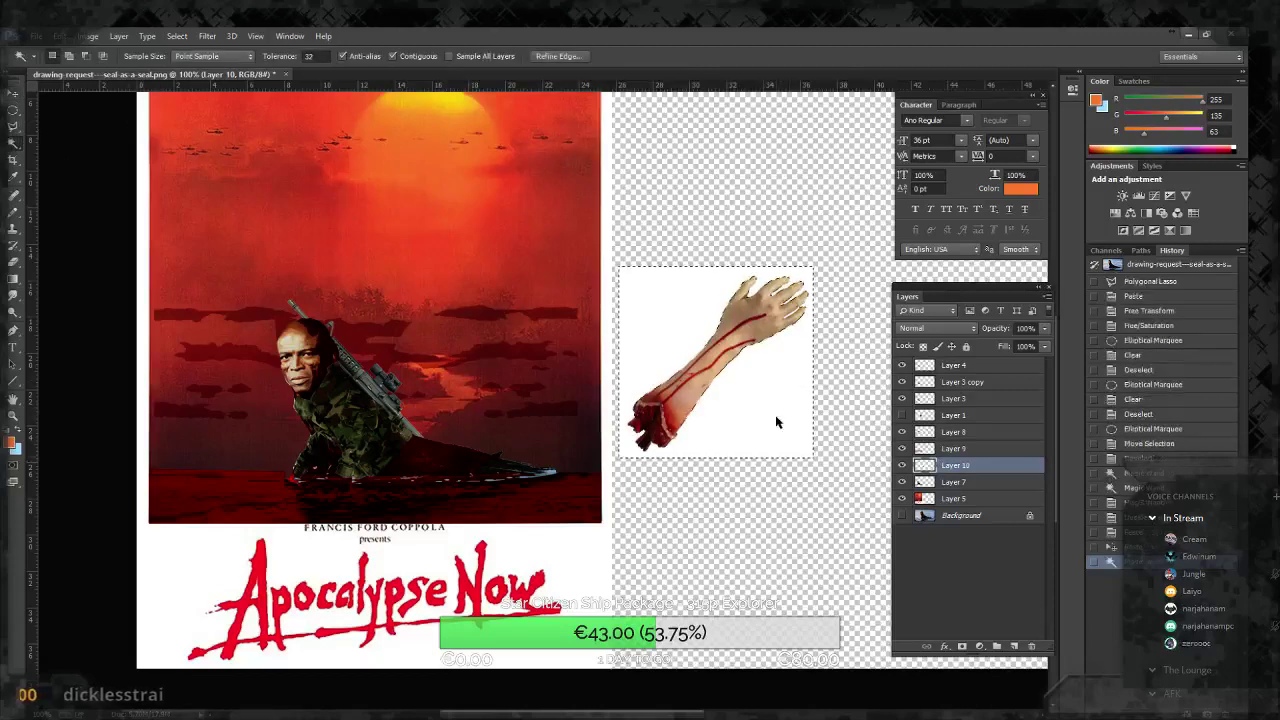
key(Delete)
Step: Deselect and move the arm onto the poster beside the soldier
click(13, 108)
key(ctrl+d)
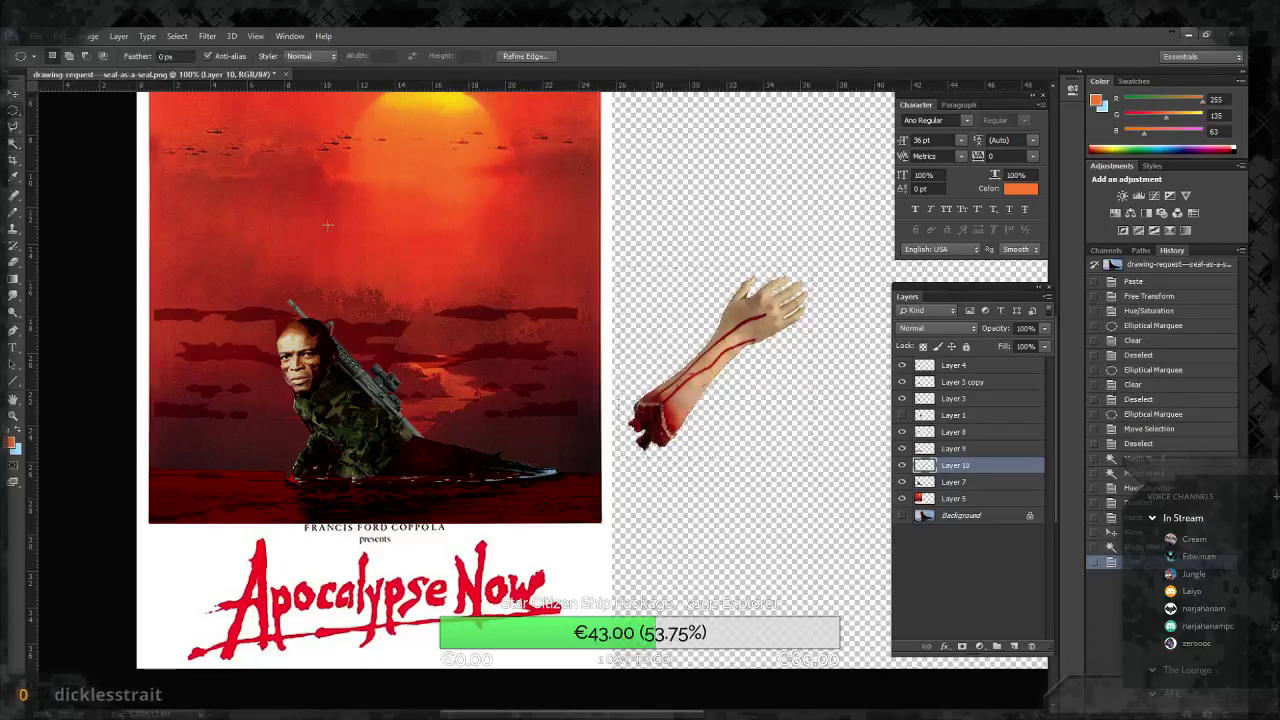
click(14, 95)
mouse_move(770, 340)
mouse_down()
mouse_move(430, 335)
mouse_move(360, 398)
mouse_up()
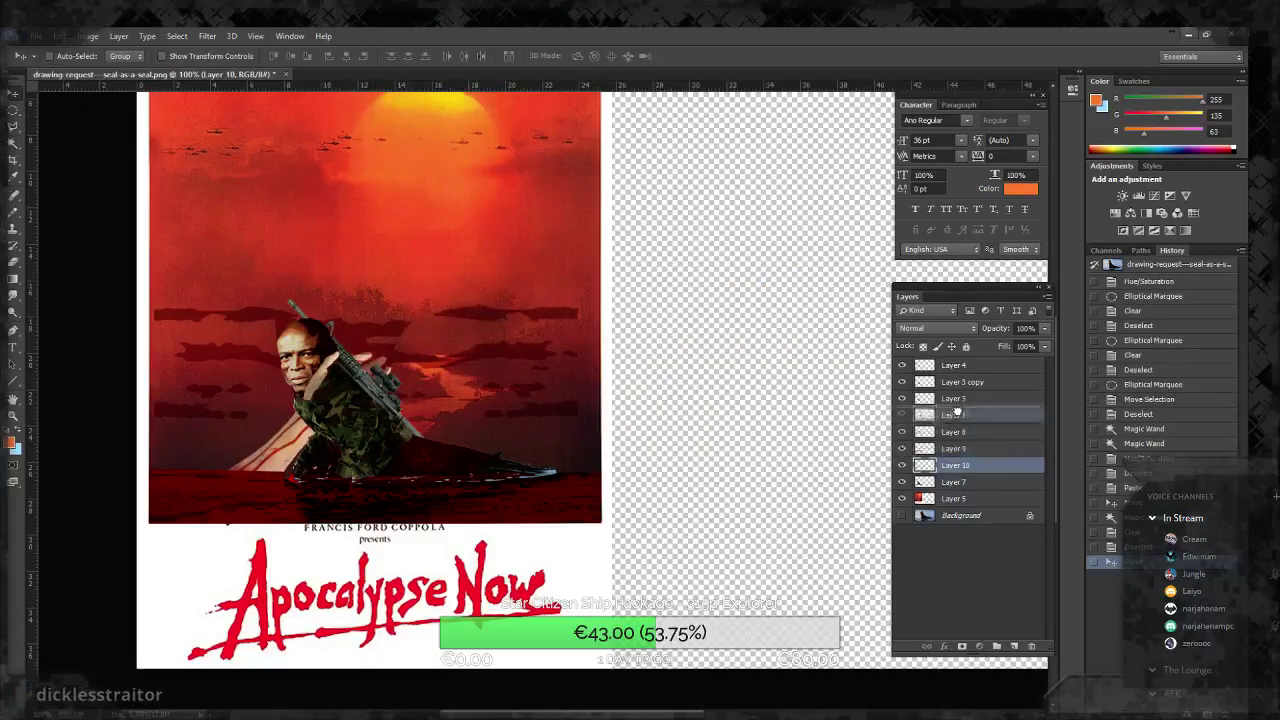
Step: Move Layer 10 below Layer 3, then shrink the arm to about 50%, rotate it diagonally, and set it in the water left of the soldier
drag(952, 467, 952, 416)
key(ctrl+t)
drag(357, 330, 175, 370)
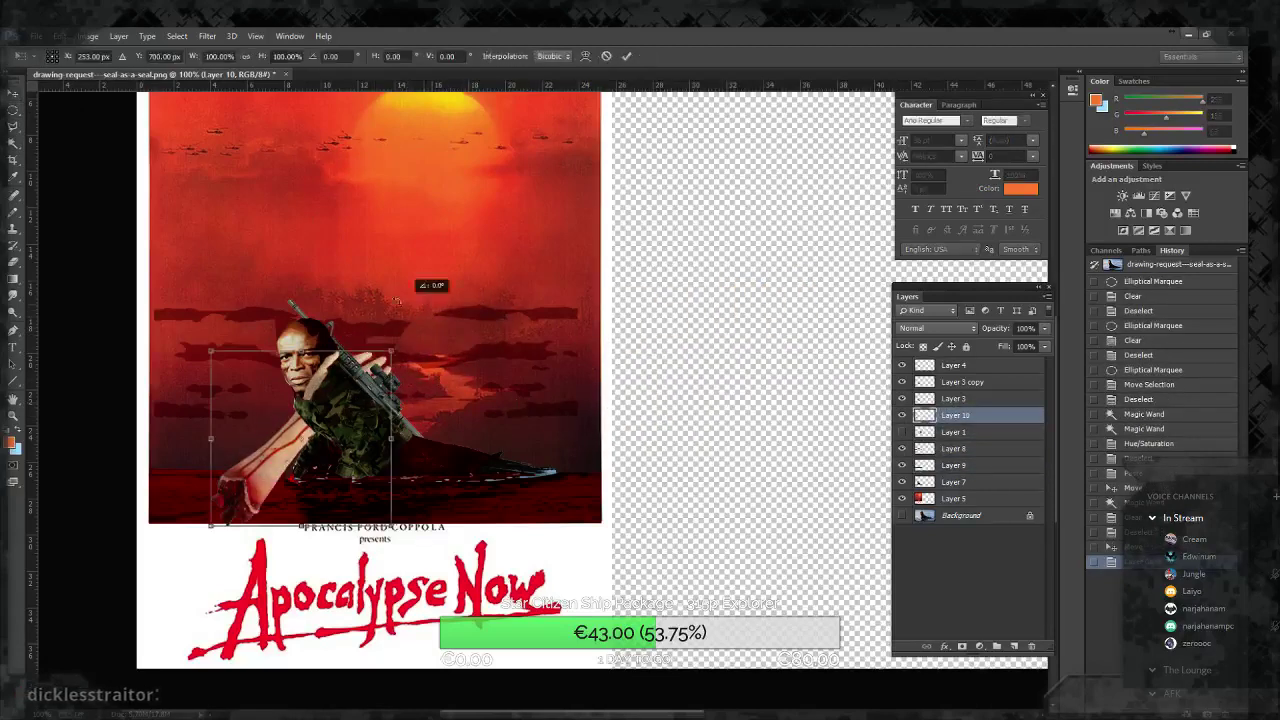
drag(361, 329, 281, 424)
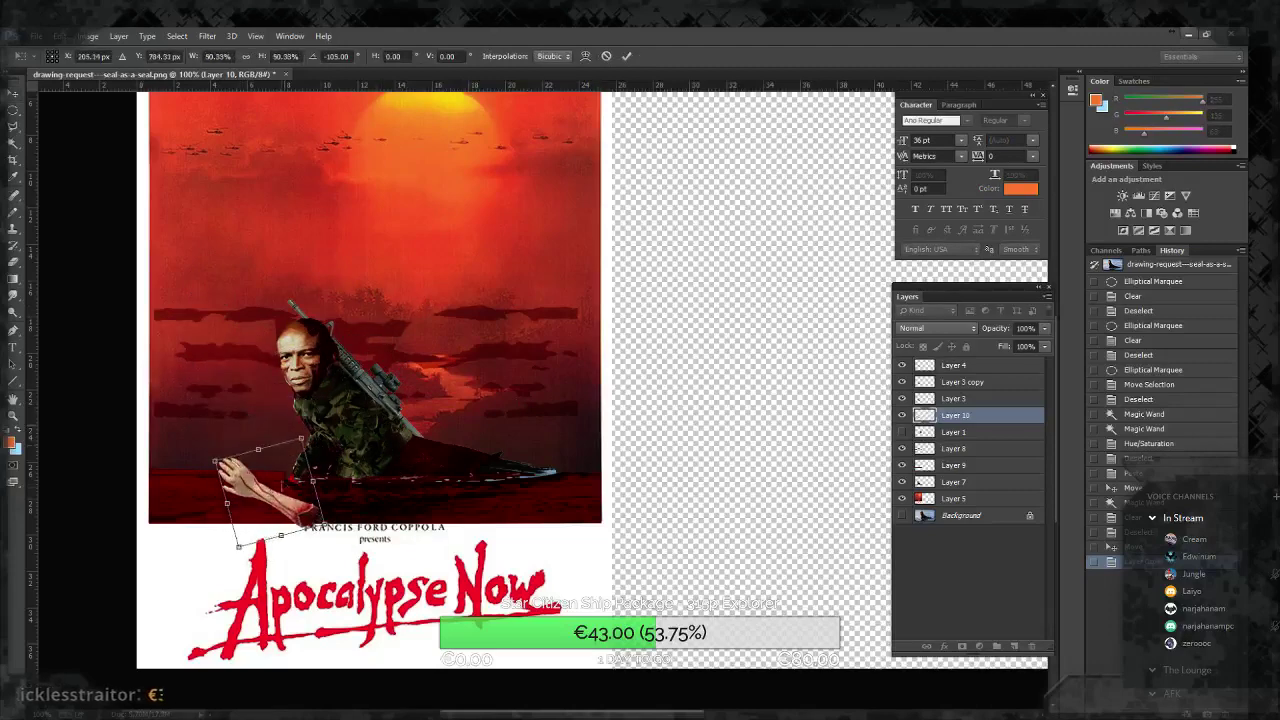
drag(281, 424, 241, 488)
mouse_move(236, 493)
mouse_down()
mouse_move(320, 368)
mouse_move(215, 420)
mouse_up()
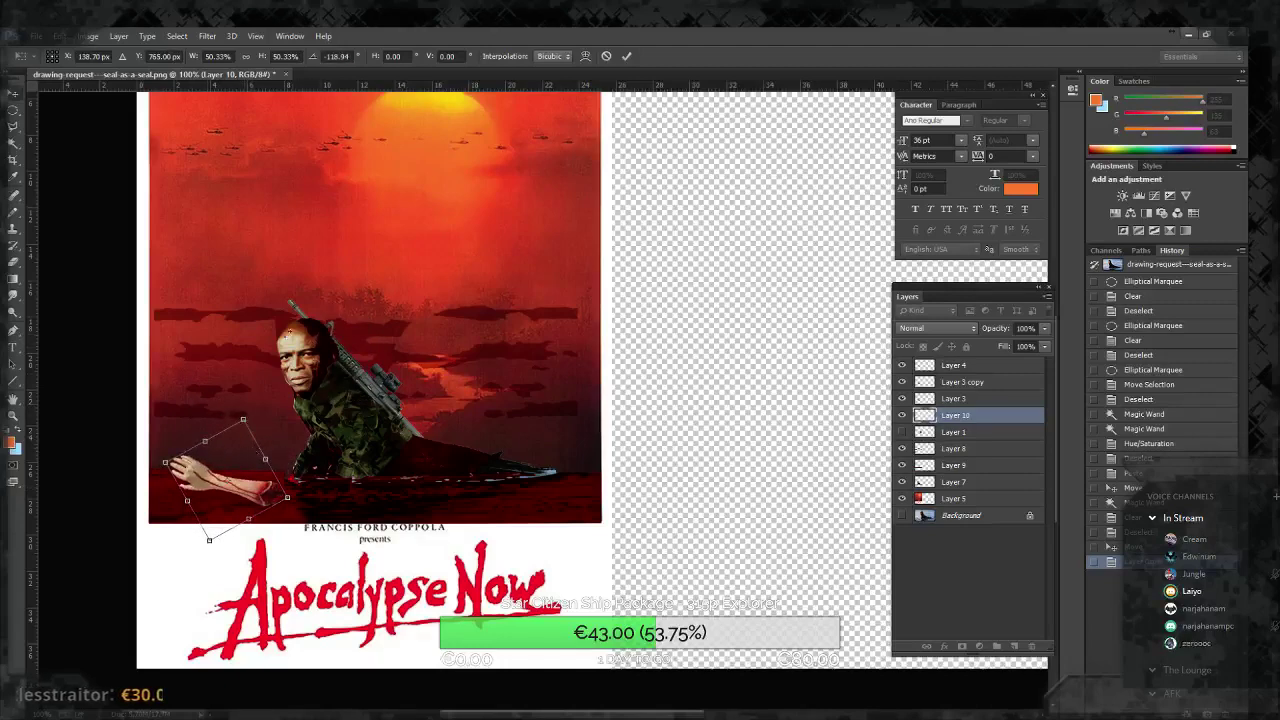
key(Return)
Step: Scroll the arm layer's blend mode to Color Dodge so the arm glows red
scroll(919, 330, down, 2)
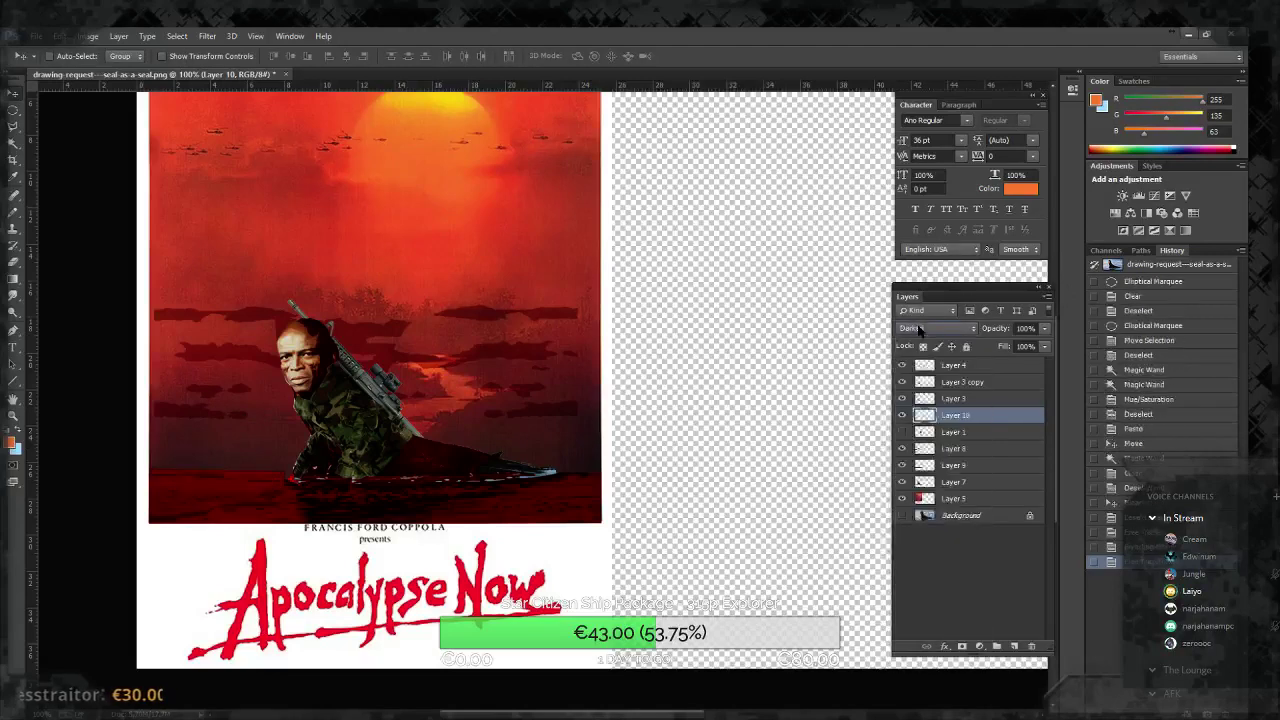
scroll(919, 330, down, 1)
scroll(919, 330, down, 1)
scroll(919, 330, down, 1)
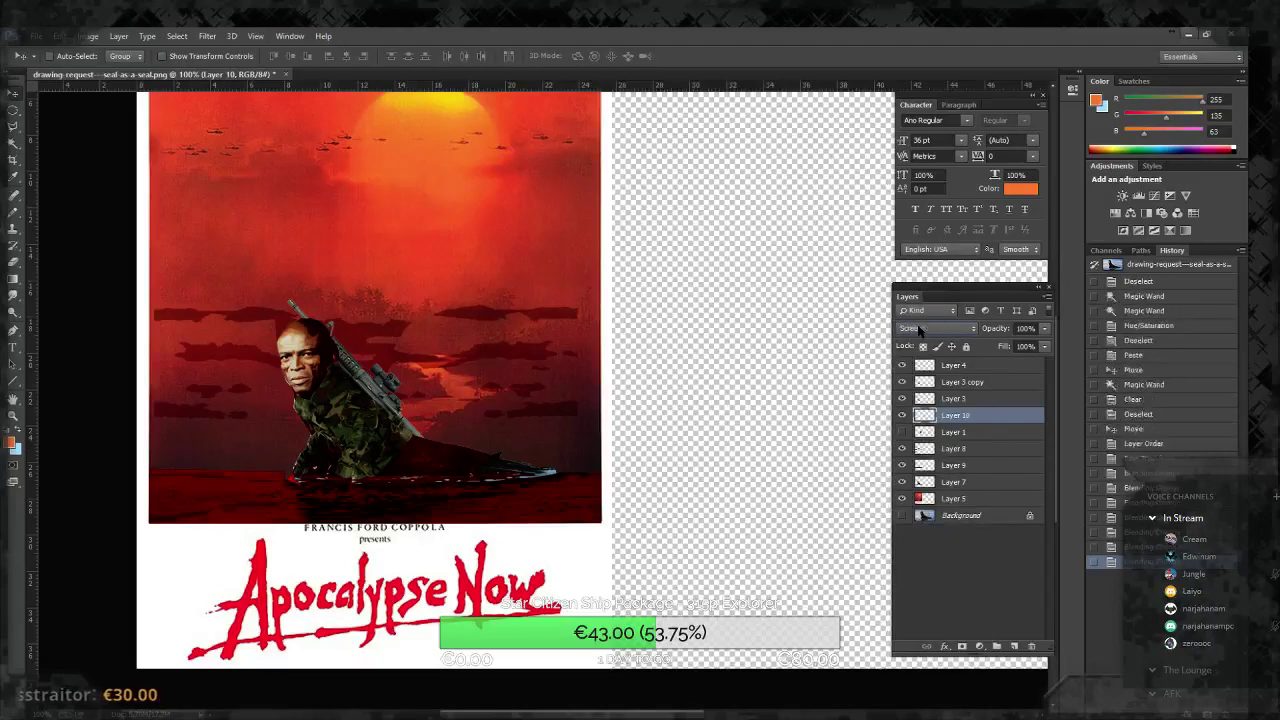
scroll(919, 330, down, 1)
scroll(919, 330, down, 1)
scroll(919, 330, down, 1)
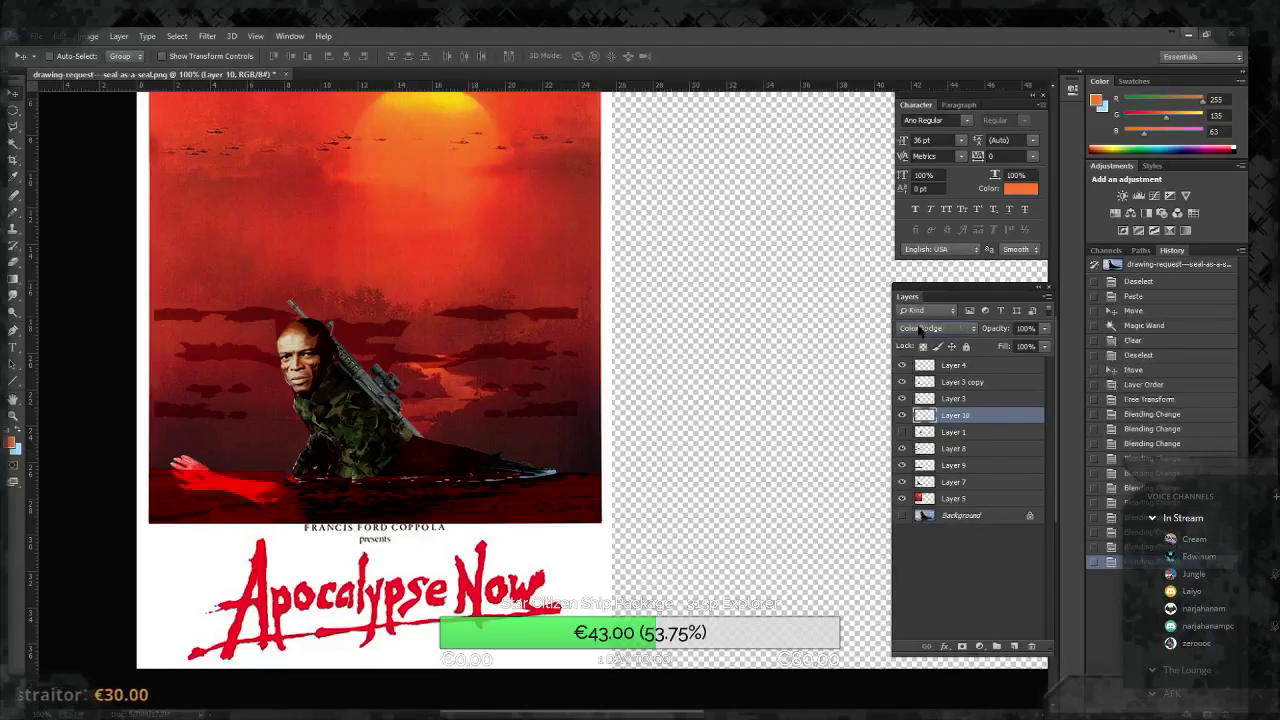
scroll(919, 330, down, 1)
scroll(919, 330, up, 1)
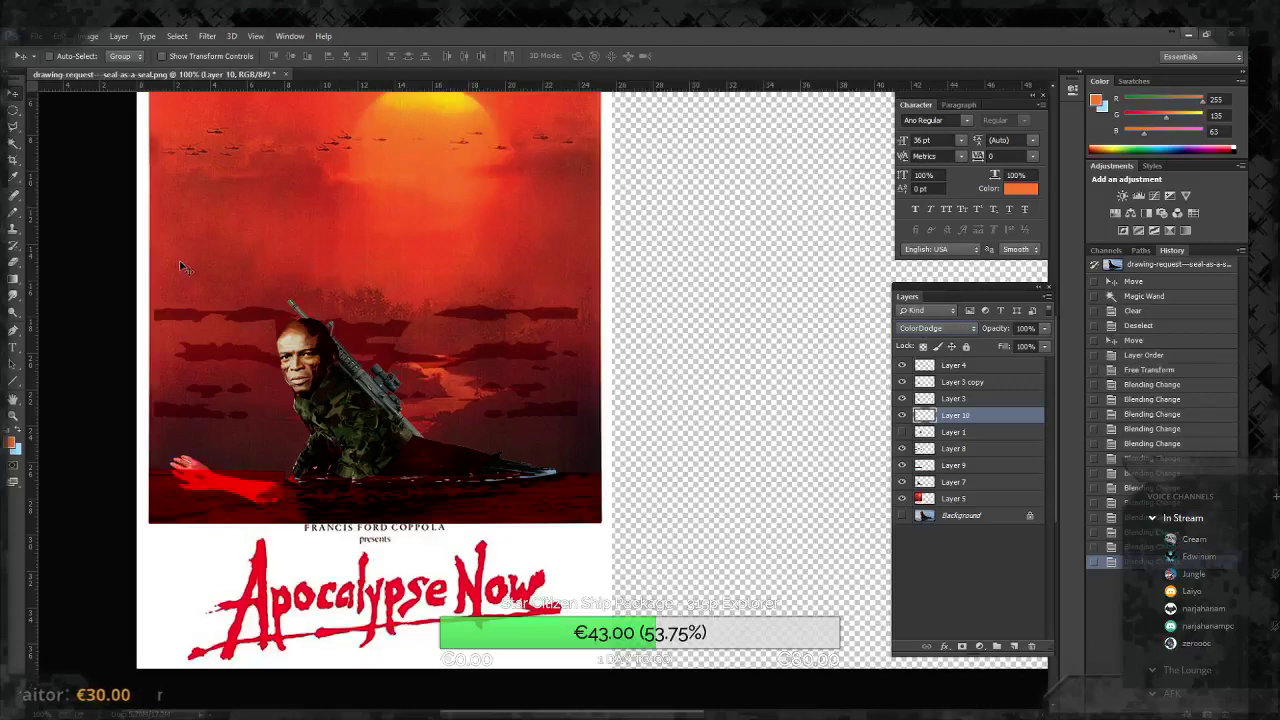
Step: Rotate and nudge the arm over two transforms, trying about 23° and then -30°
key(ctrl+t)
mouse_move(184, 380)
mouse_down()
mouse_move(225, 376)
mouse_move(215, 372)
mouse_up()
drag(237, 472, 241, 487)
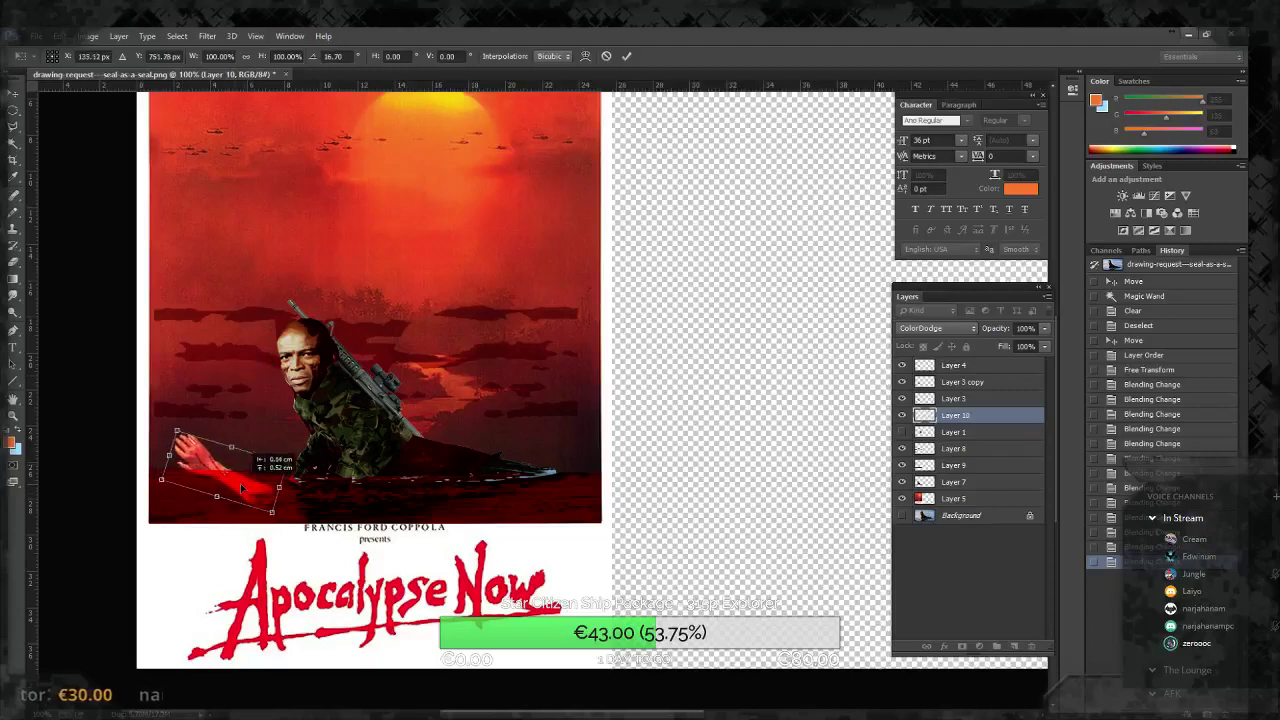
key(Return)
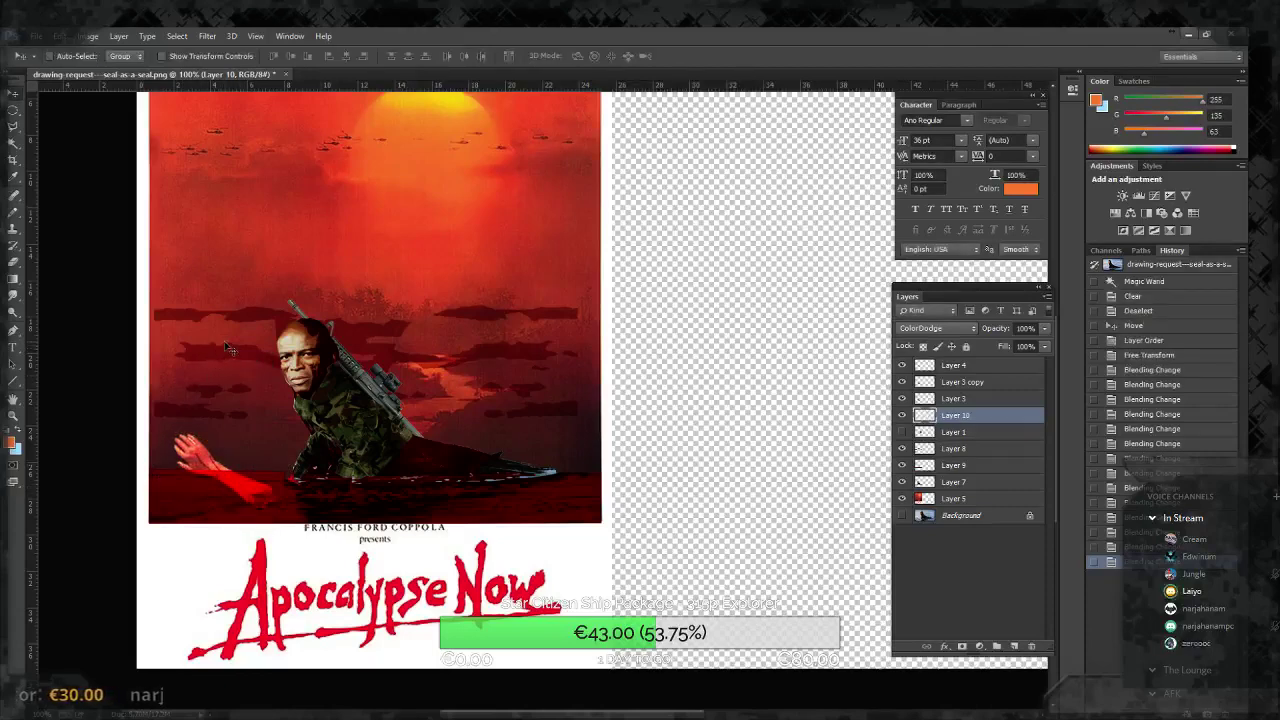
key(ctrl+t)
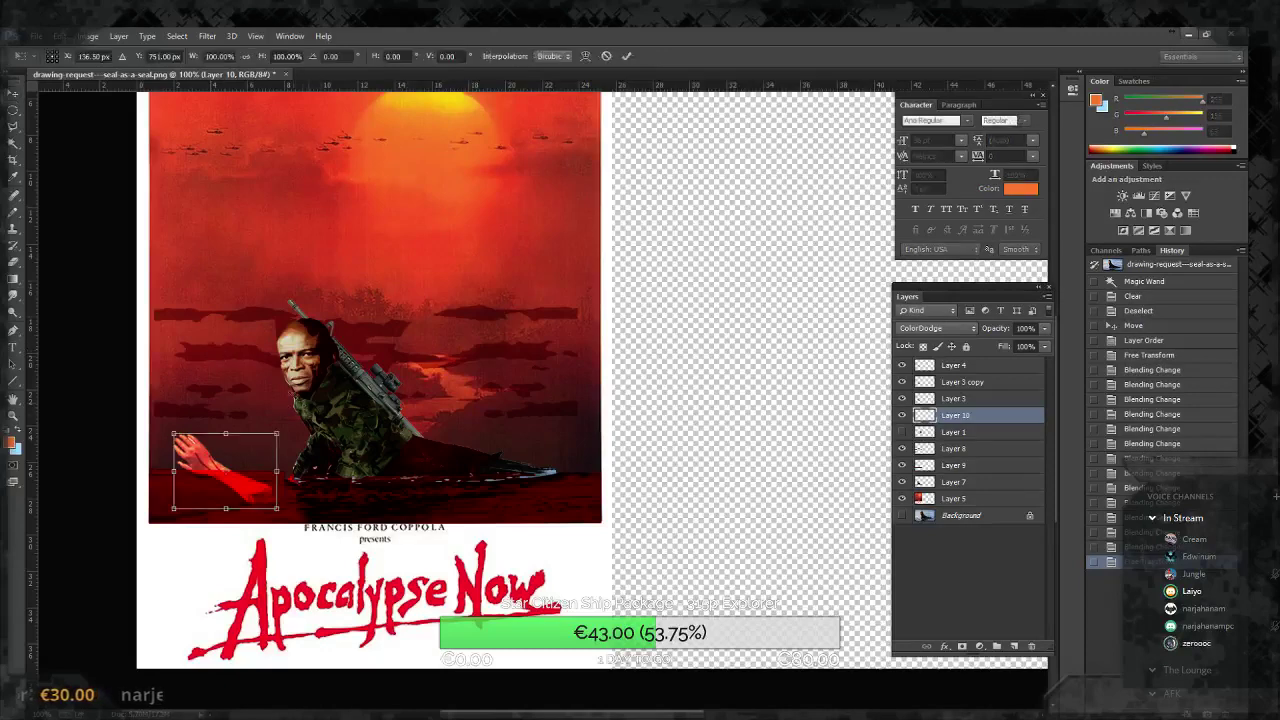
mouse_move(228, 348)
mouse_down()
mouse_move(244, 340)
mouse_move(108, 278)
mouse_up()
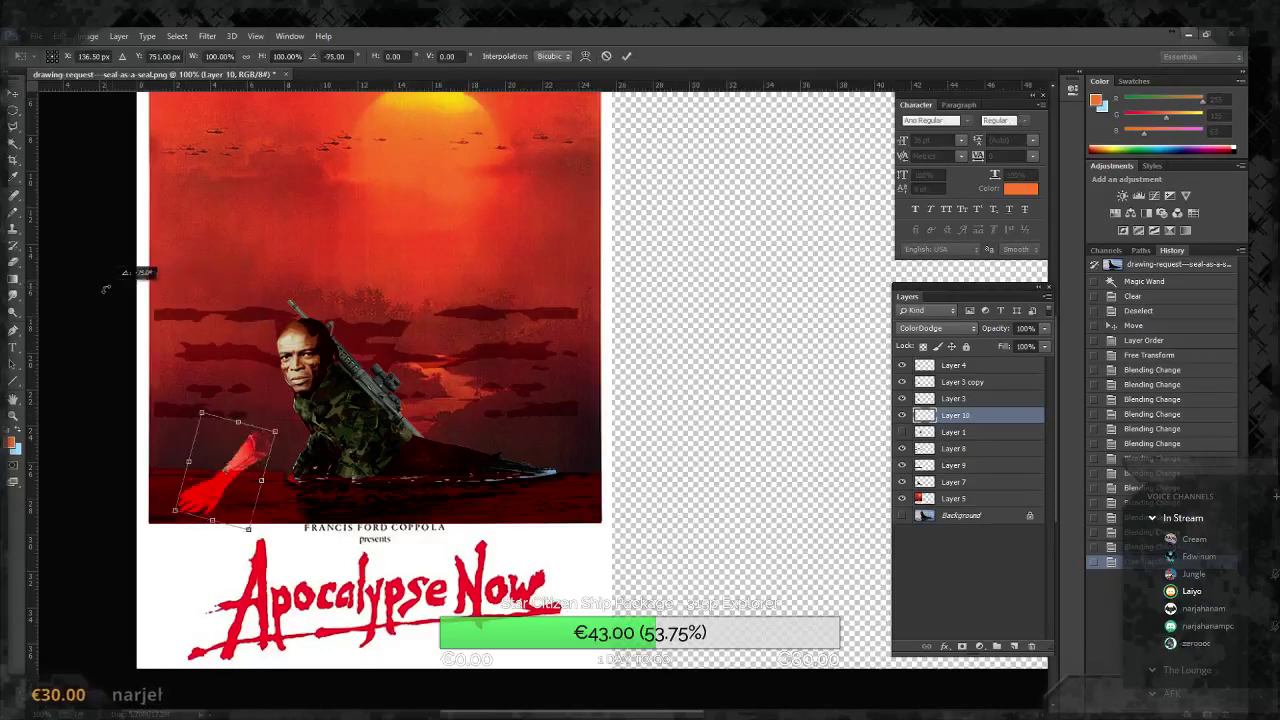
key(Return)
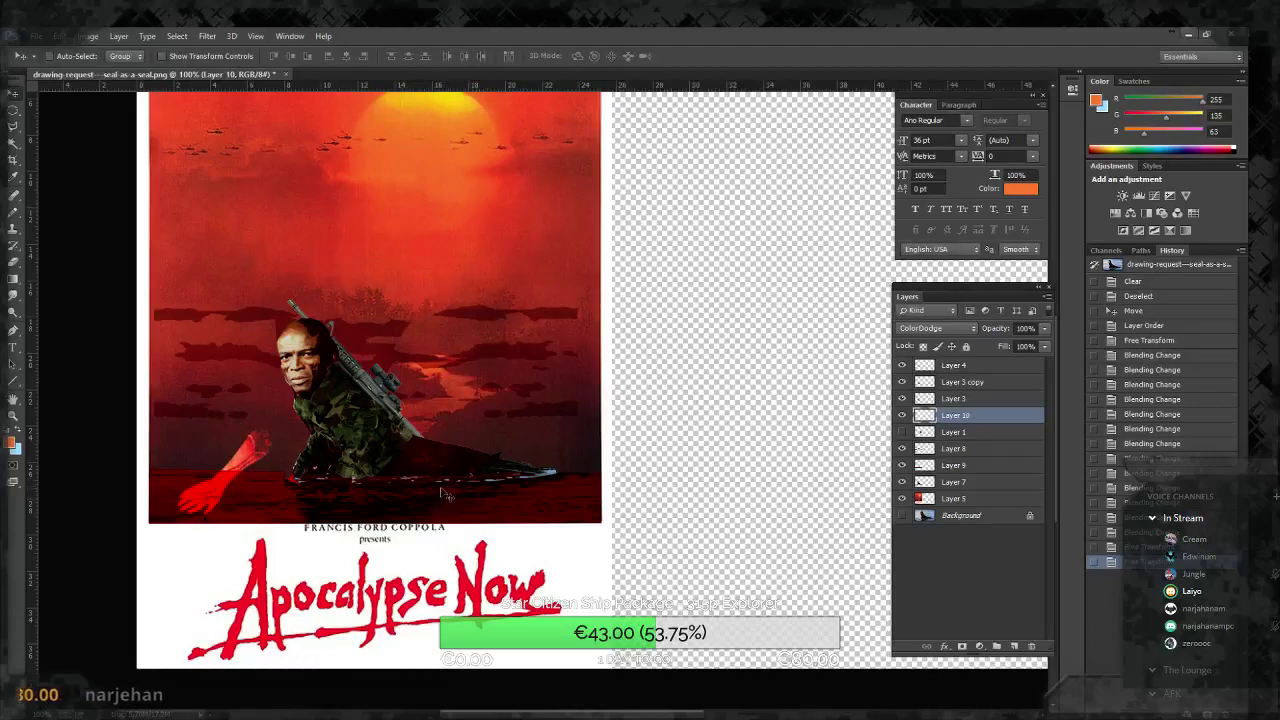
Step: Rotate the arm to lie along the water, then sample the near-black water colour with the Eyedropper
key(ctrl+t)
drag(310, 422, 337, 462)
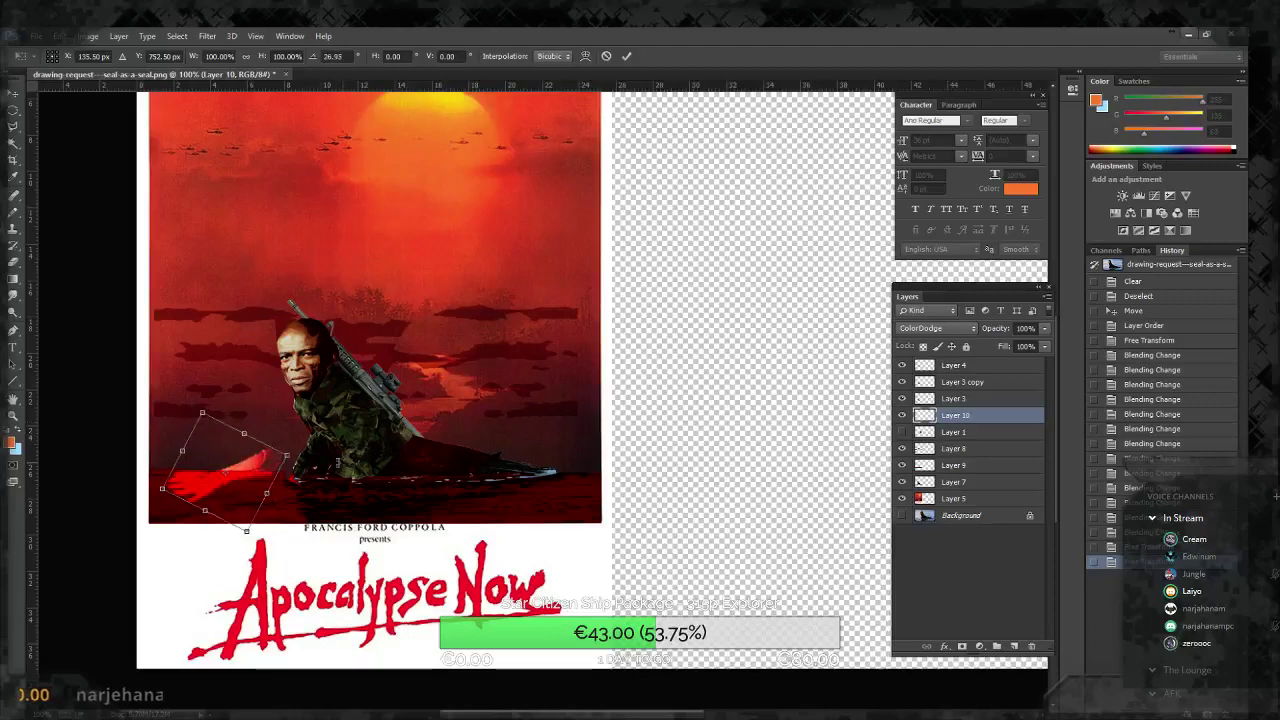
key(Return)
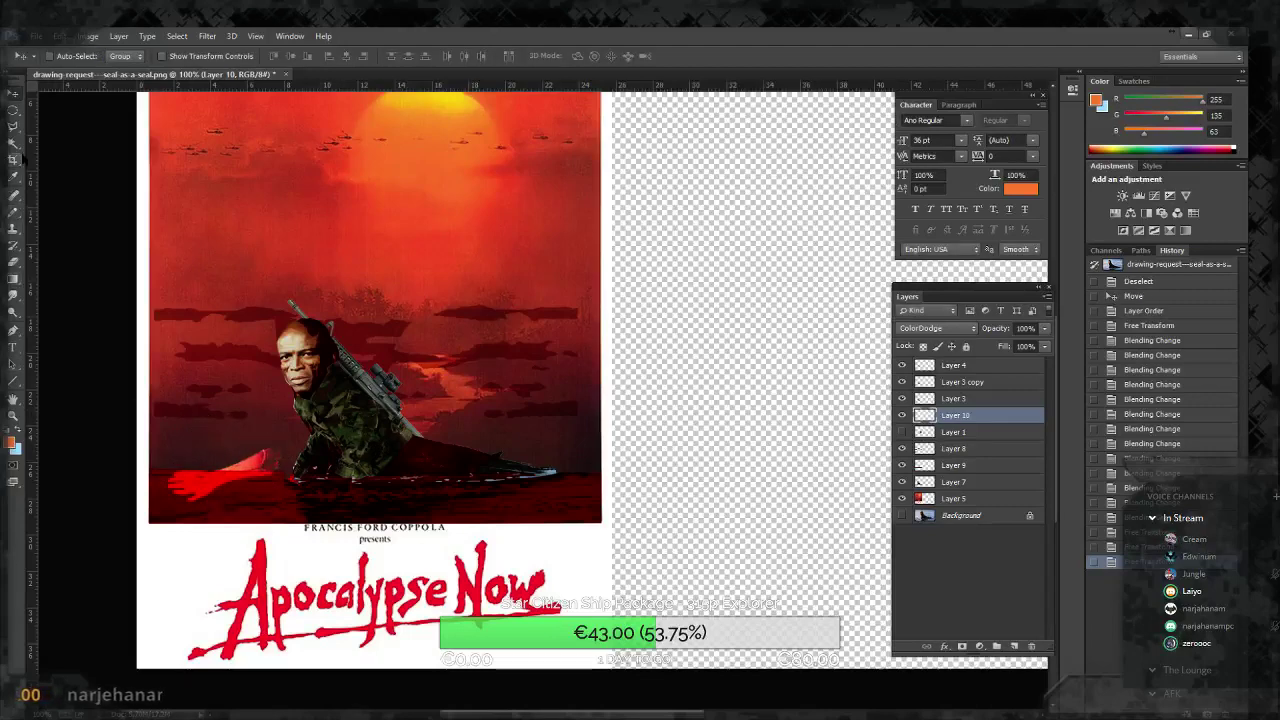
click(14, 175)
click(325, 501)
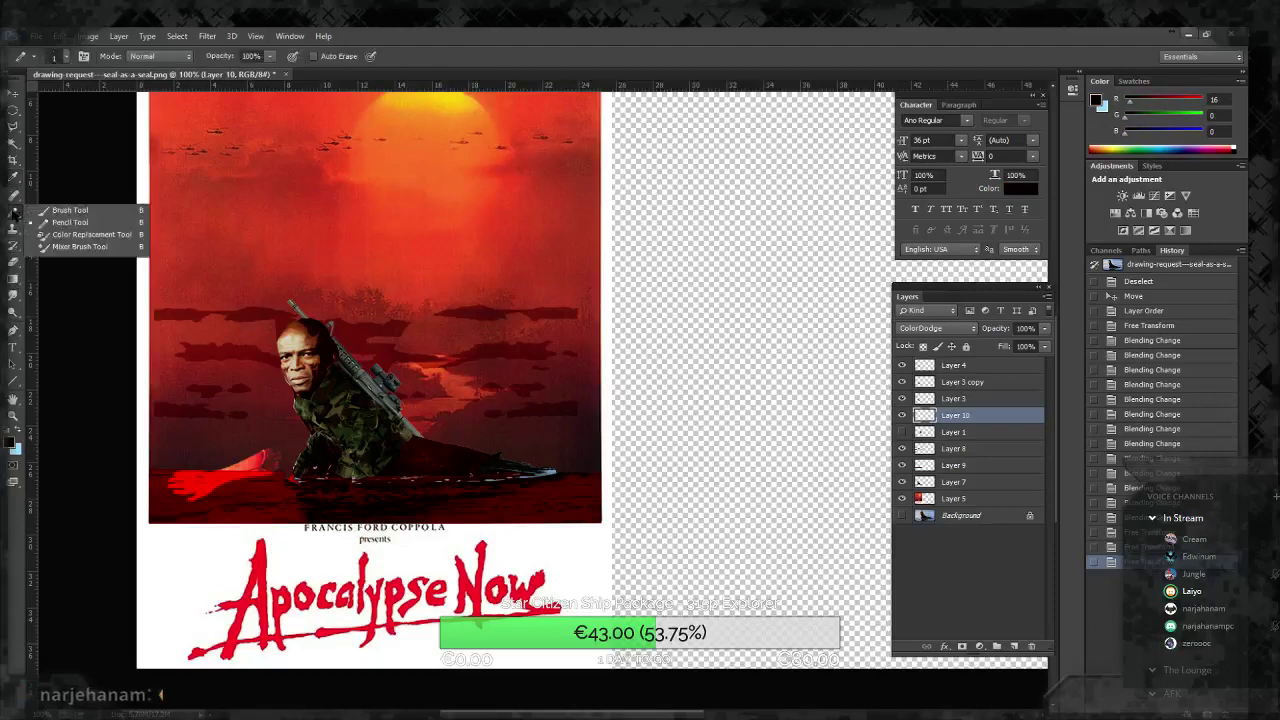
Step: Set up a low-opacity brush and add a new Layer 11 for shading
drag(14, 213, 40, 214)
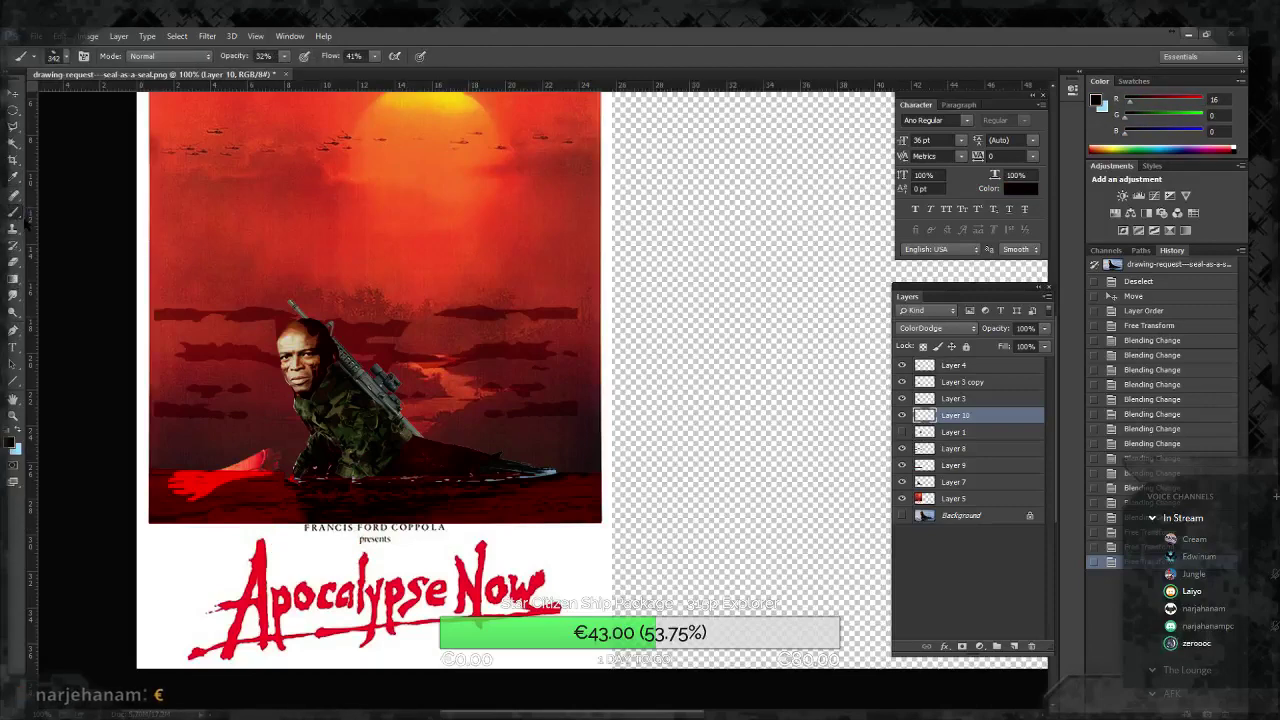
click(65, 57)
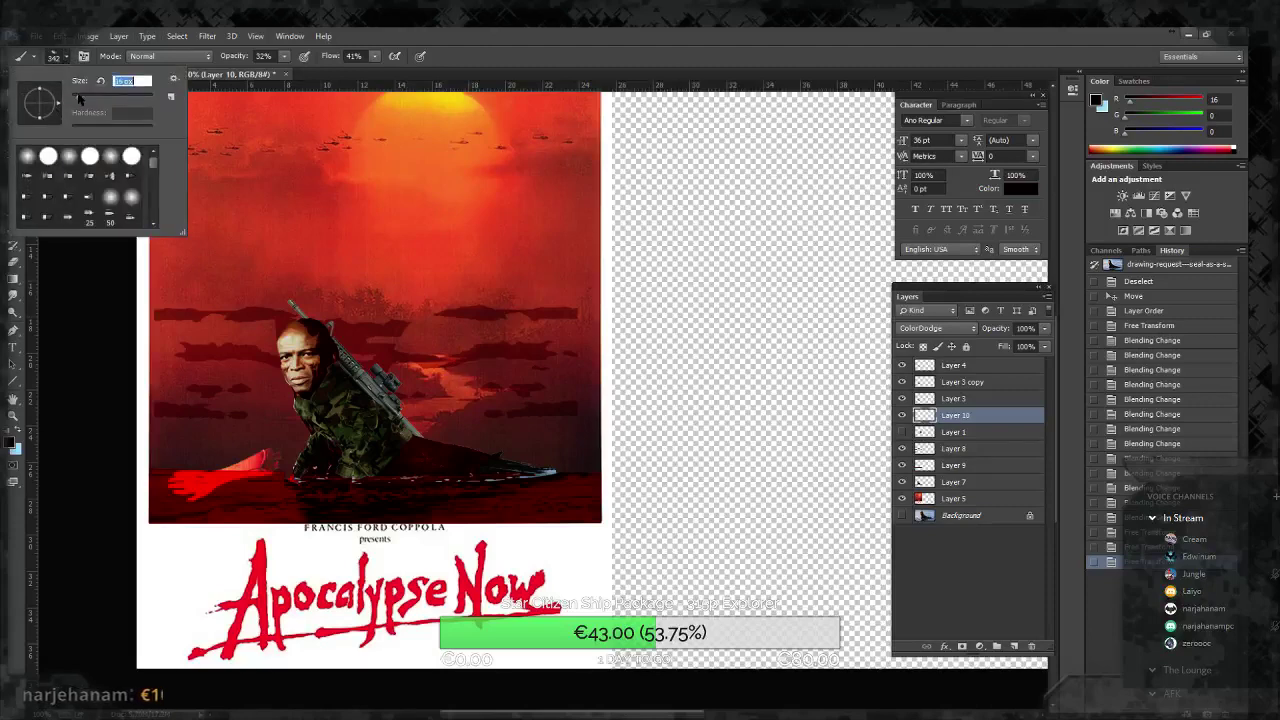
key(Return)
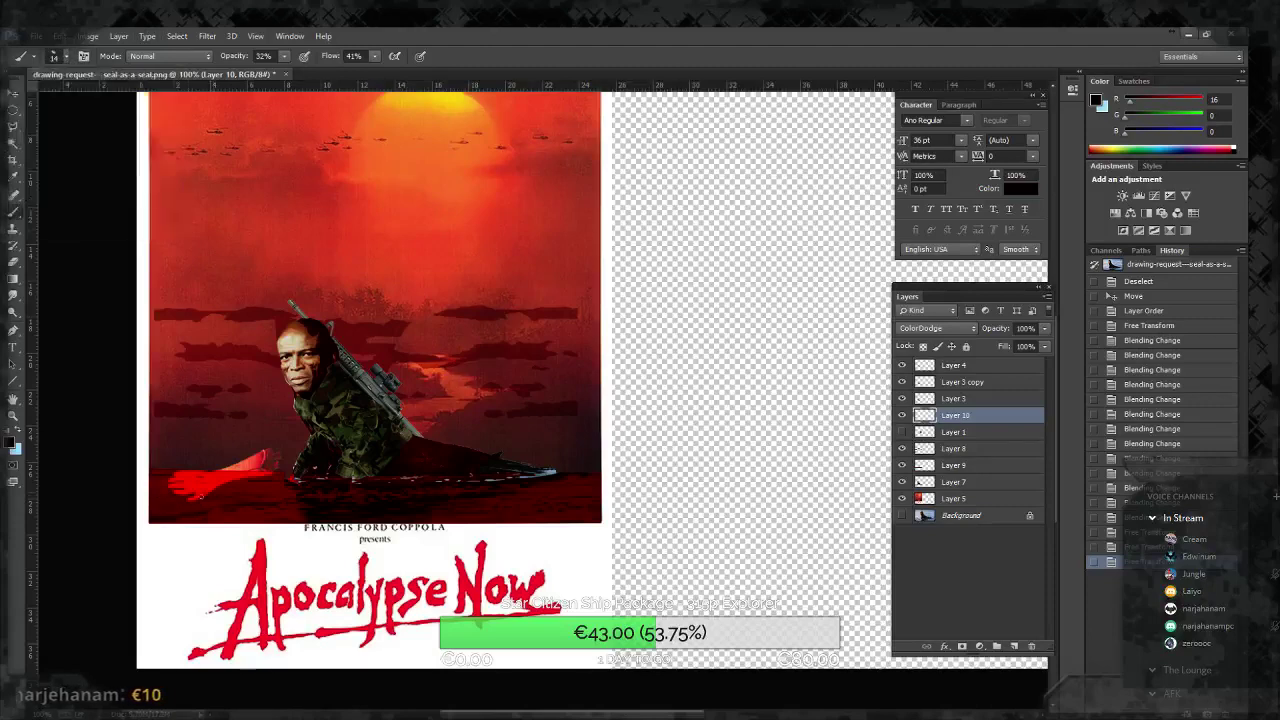
click(209, 497)
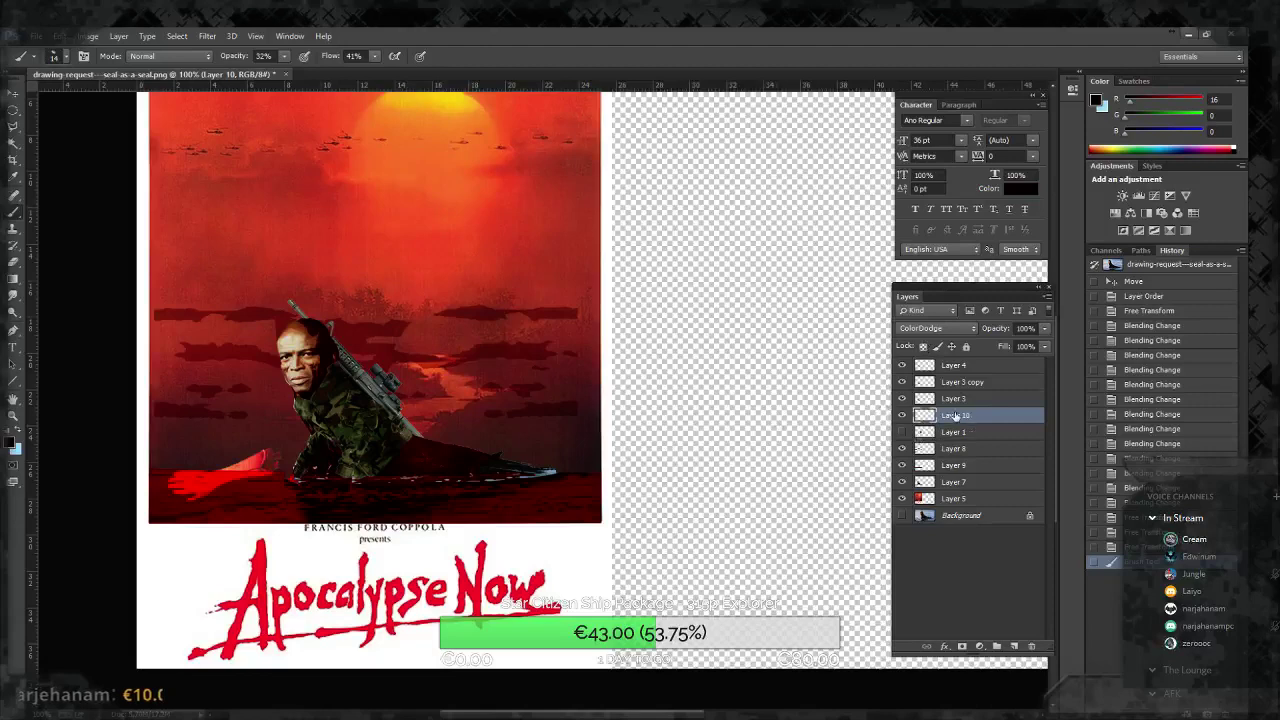
key(ctrl+shift+n)
key(Return)
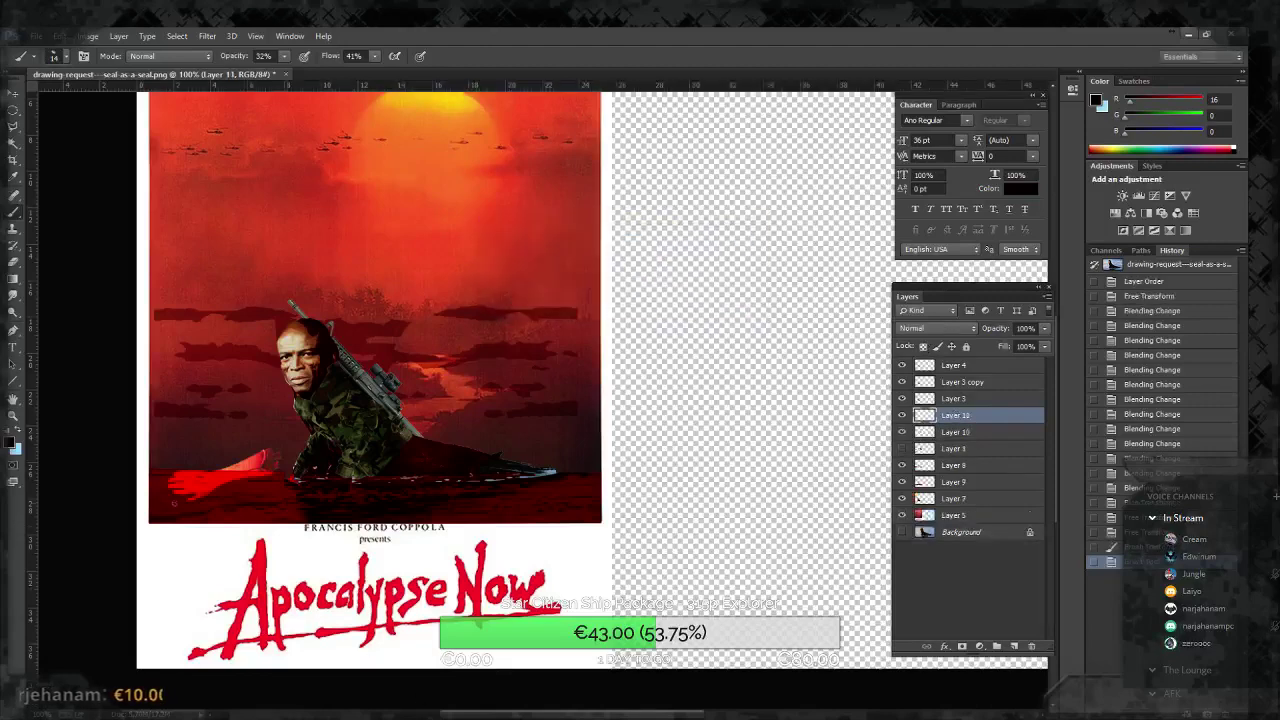
Step: Dab soft dark shading onto the red water around and below the arm
drag(170, 490, 184, 492)
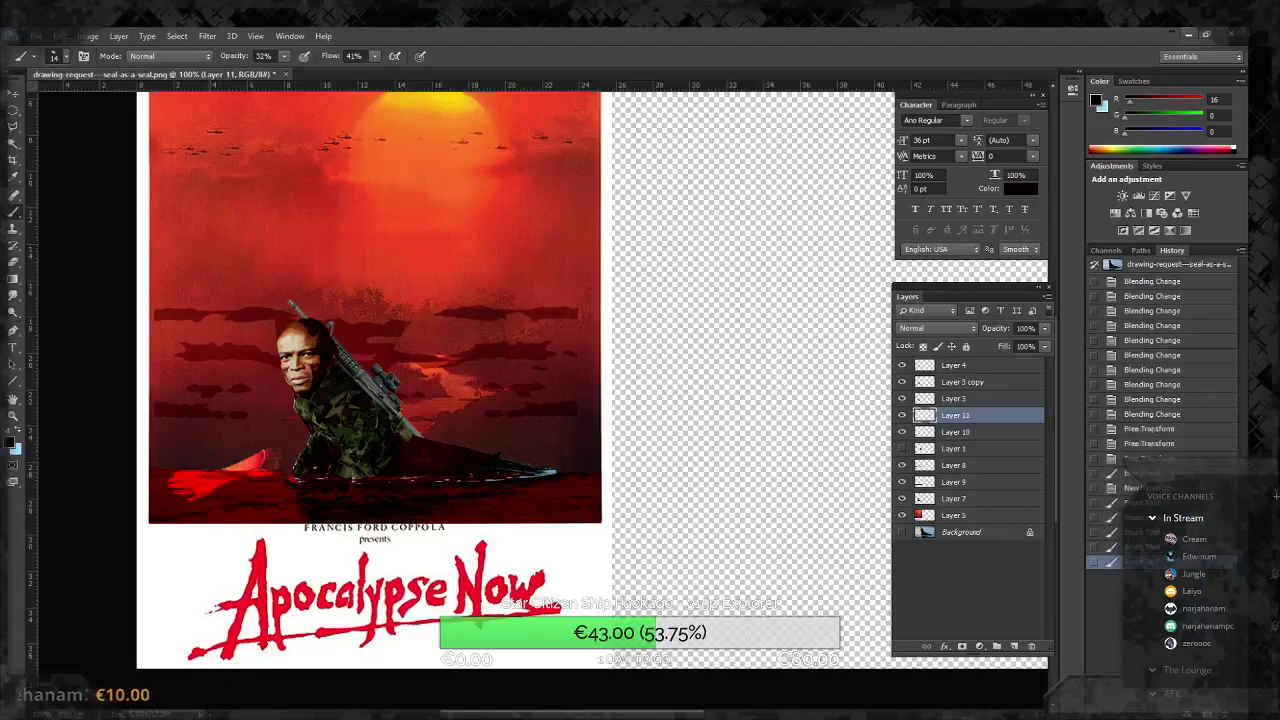
click(211, 474)
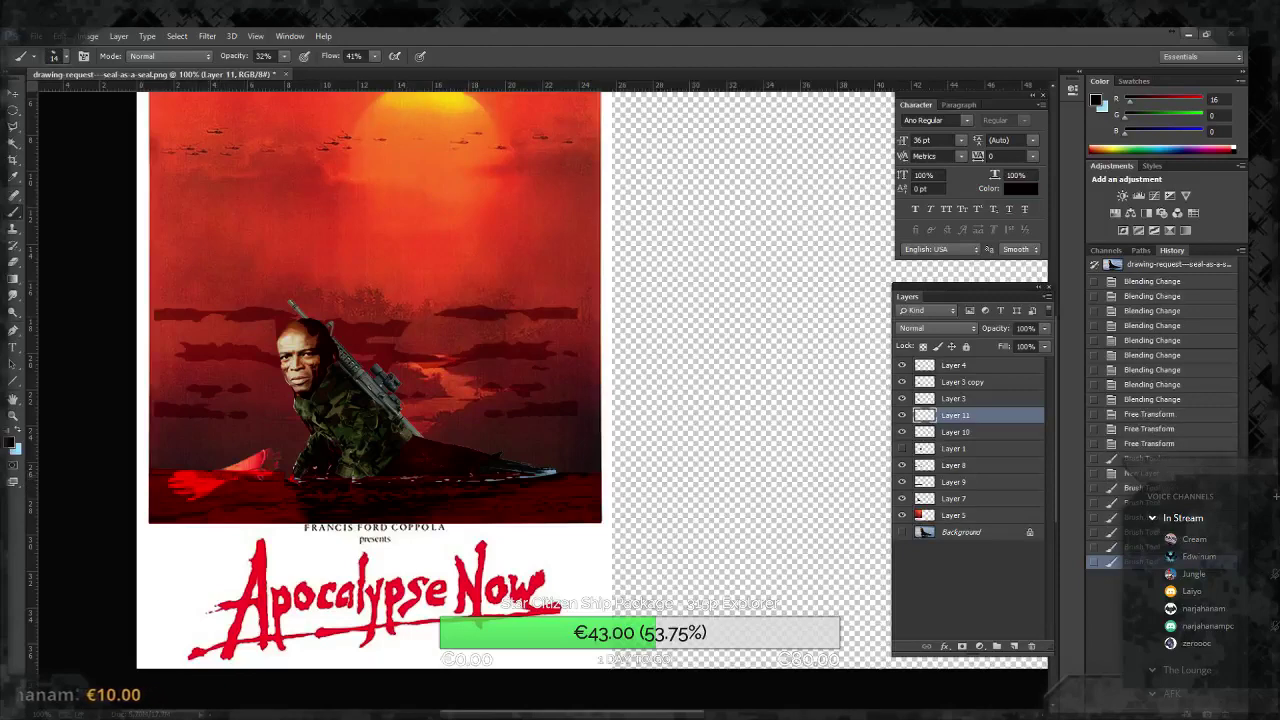
click(249, 475)
click(263, 482)
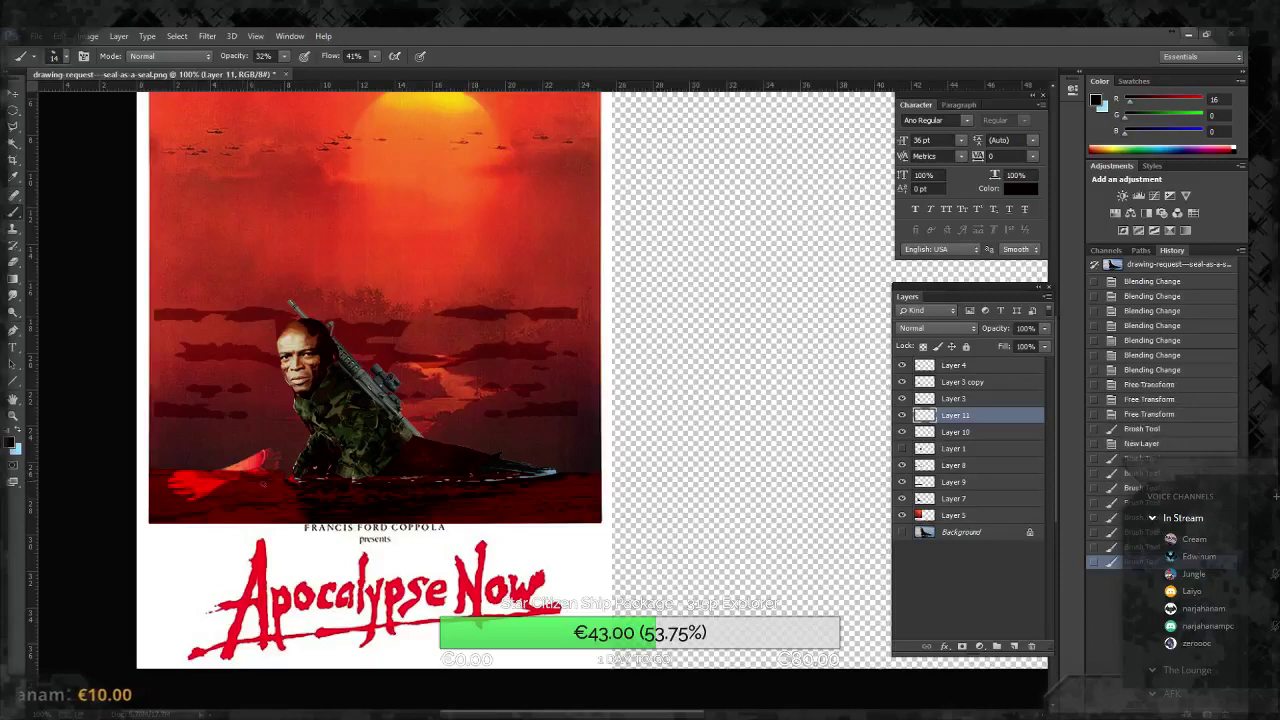
click(203, 484)
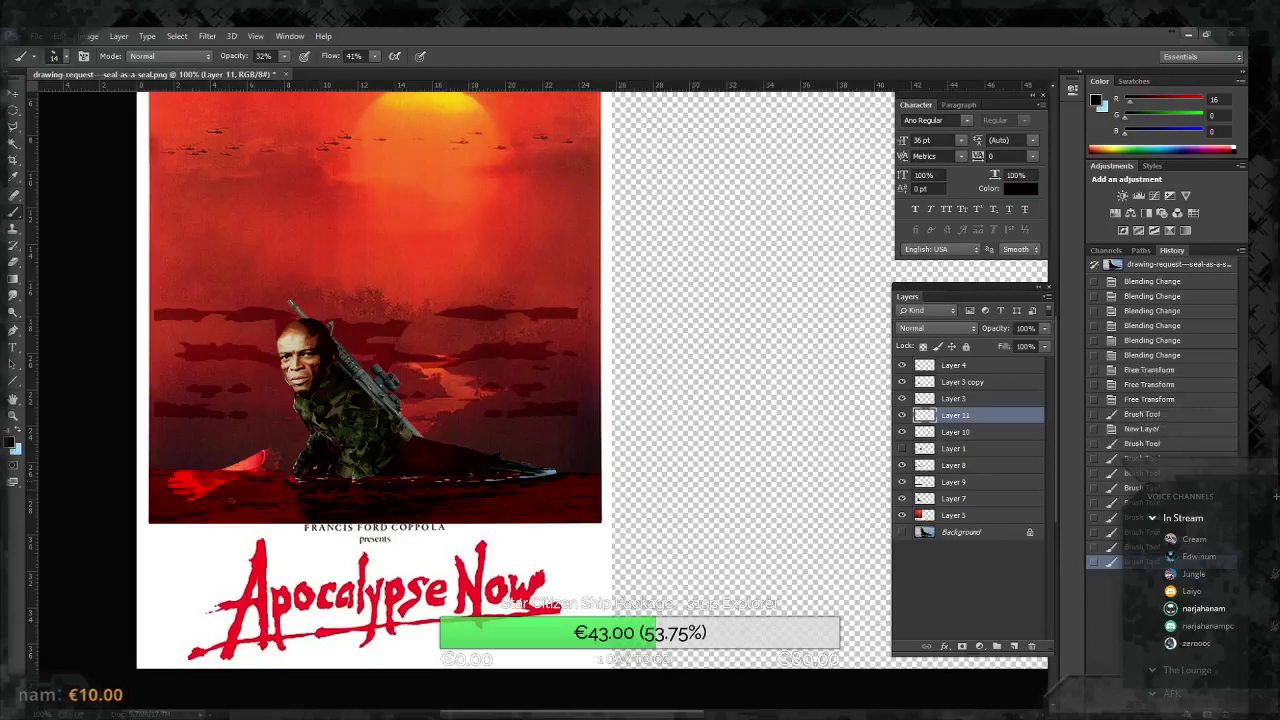
click(136, 480)
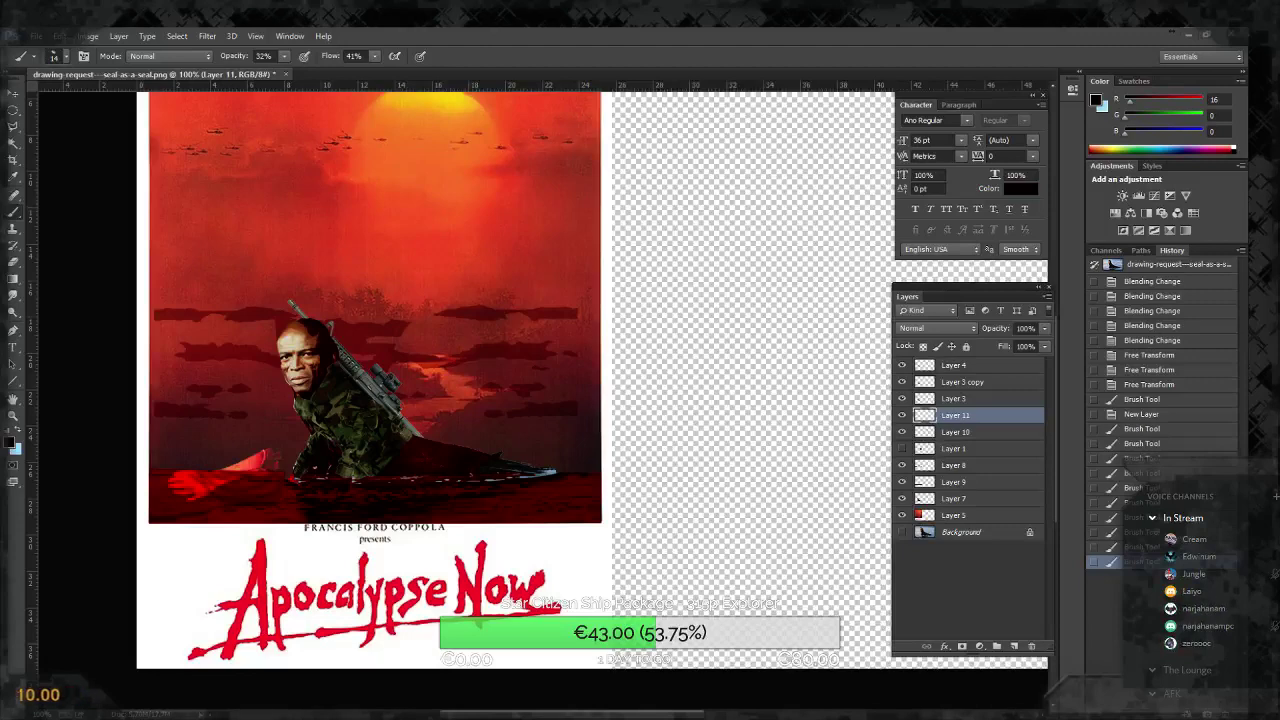
Step: Paste the army helmet image into the poster and shift it to the right
key(ctrl+v)
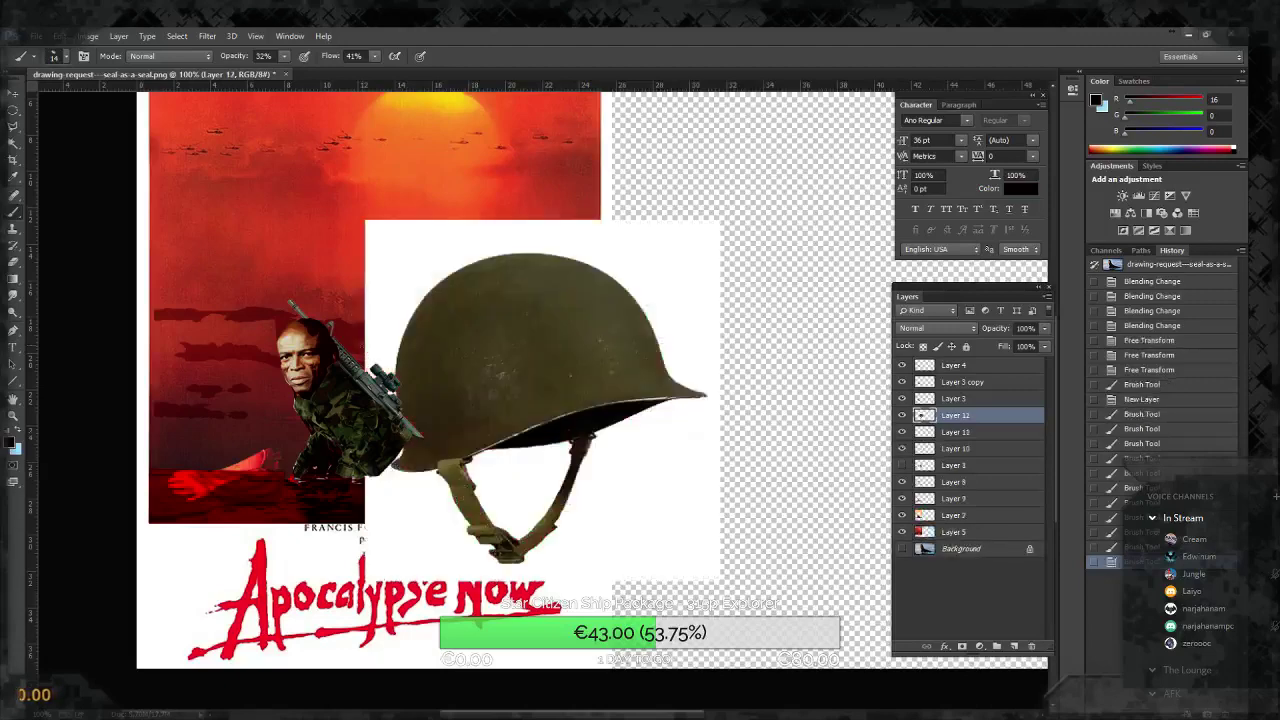
click(13, 92)
drag(45, 160, 134, 156)
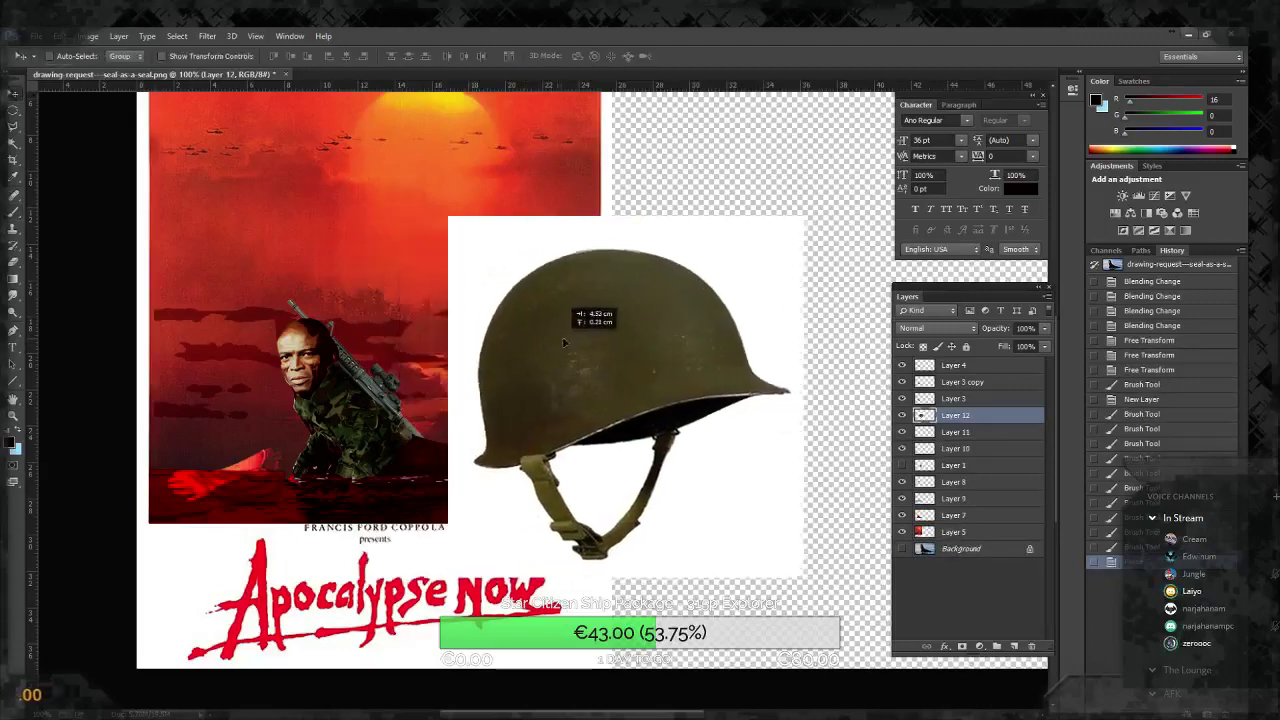
Step: Remove the helmet's white background, including the area between the straps, with the Magic Wand
click(14, 143)
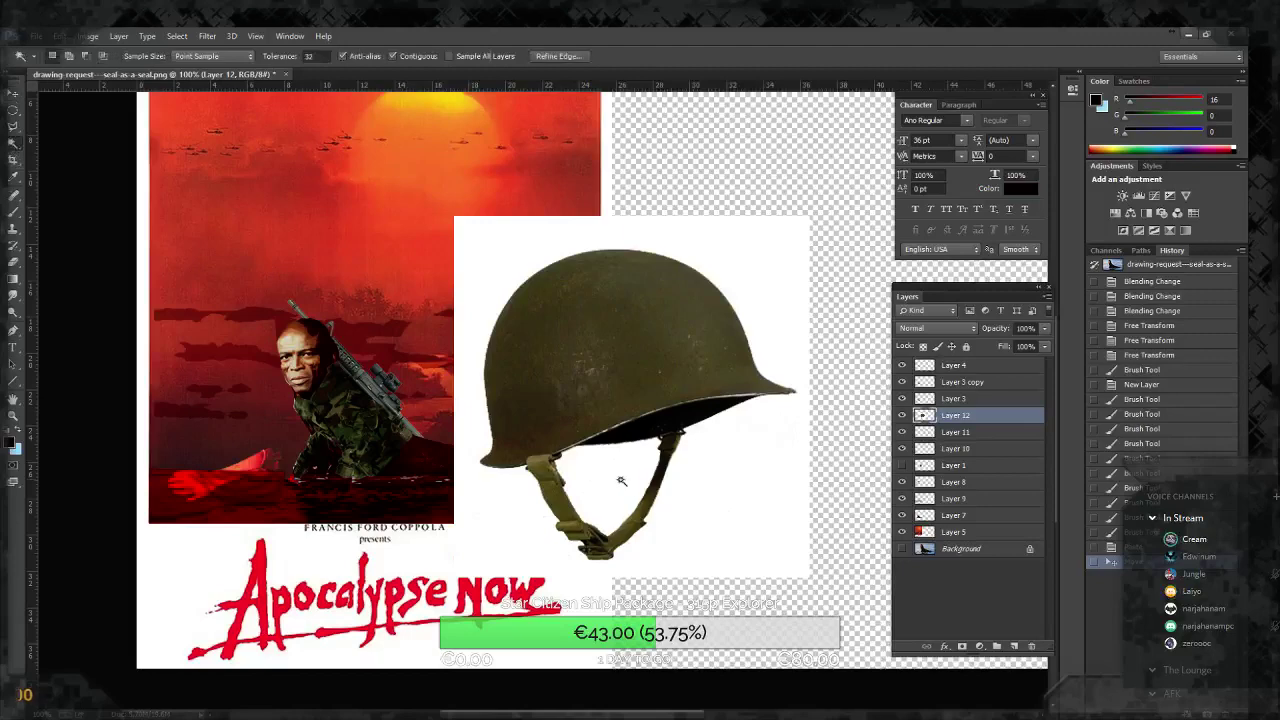
click(622, 482)
key(Delete)
click(748, 535)
key(Delete)
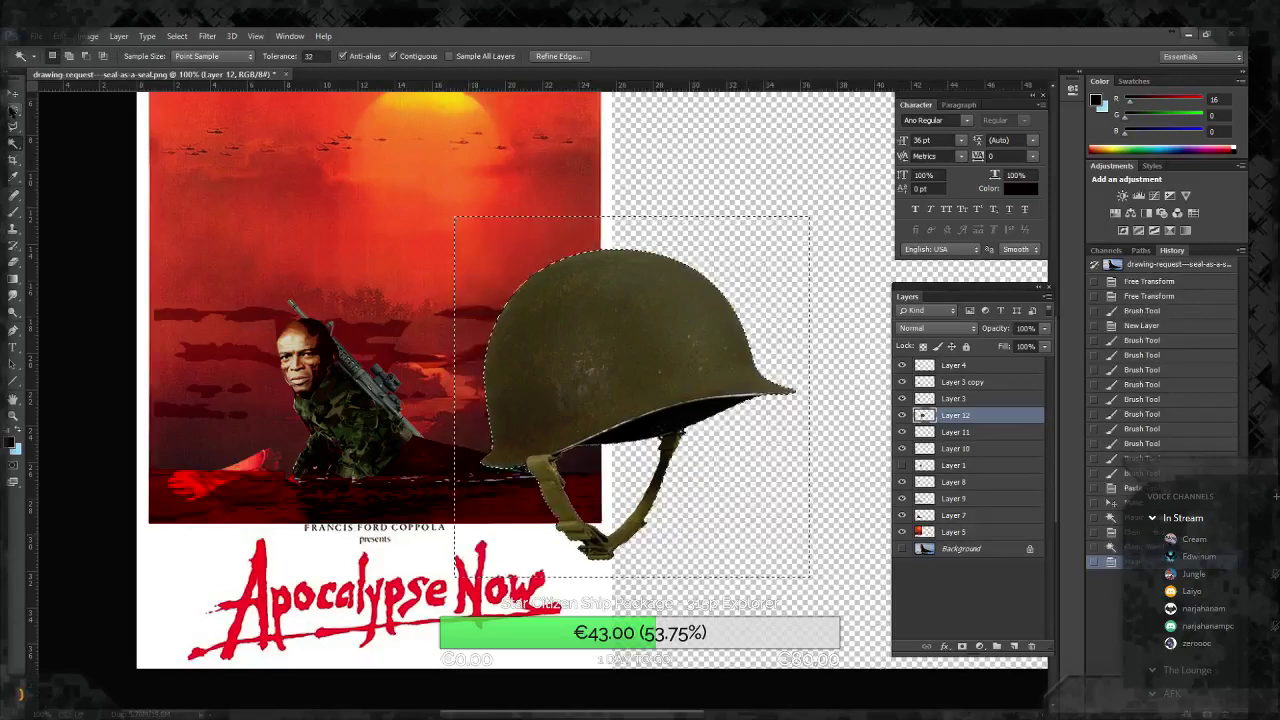
click(14, 110)
Step: Mirror the helmet with Edit > Transform > Flip Horizontal
click(157, 156)
click(88, 36)
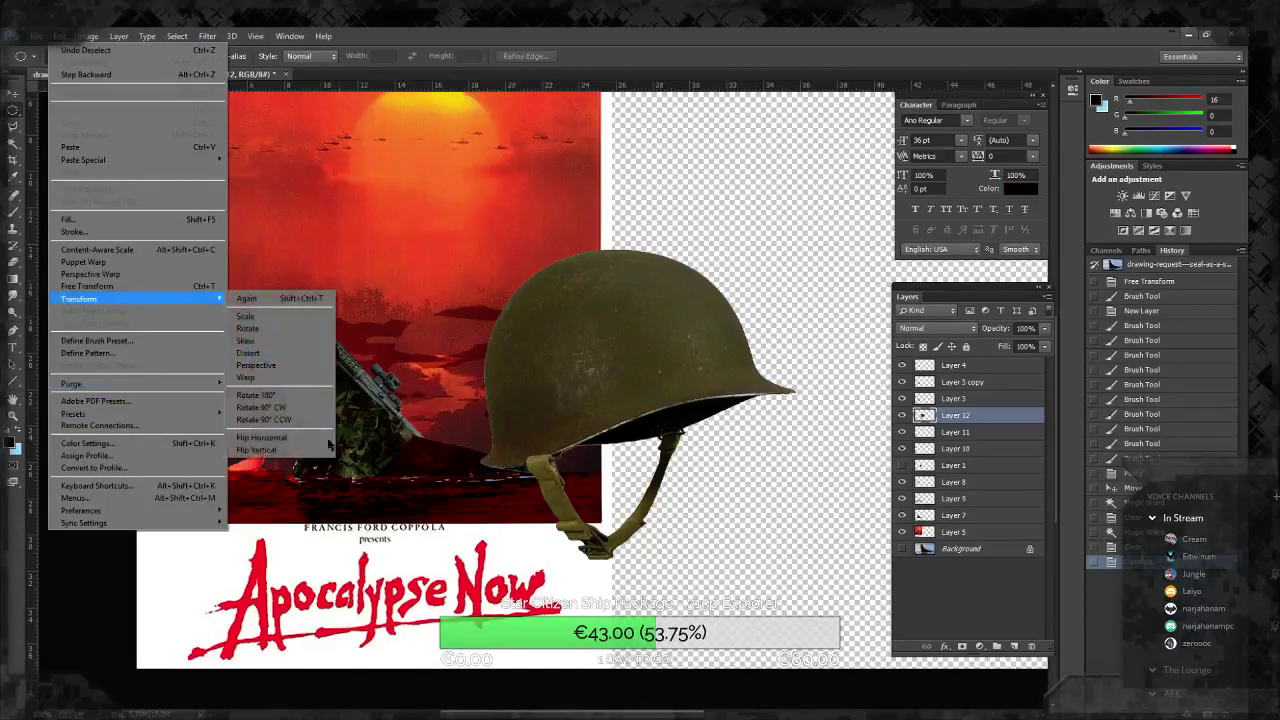
click(306, 438)
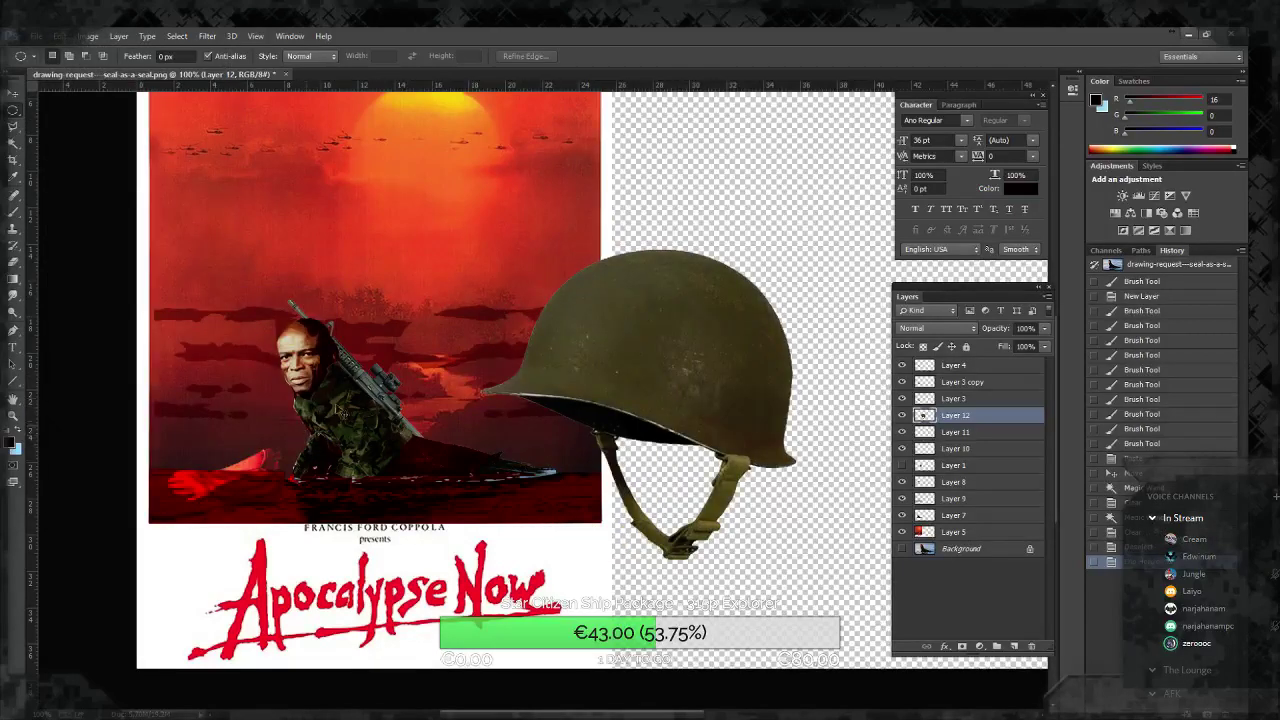
key(ctrl+t)
Step: Shrink the helmet to under half size and fit it onto the soldier's head
drag(486, 245, 667, 406)
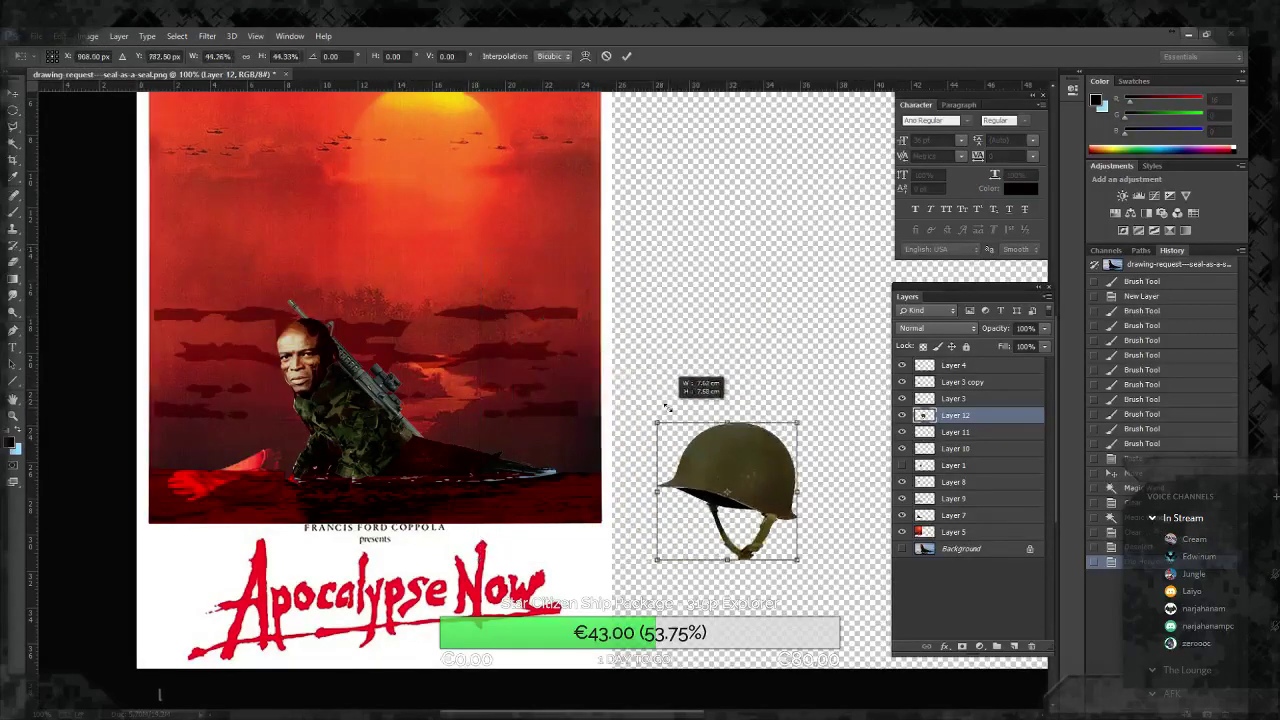
drag(713, 466, 314, 307)
drag(240, 278, 258, 295)
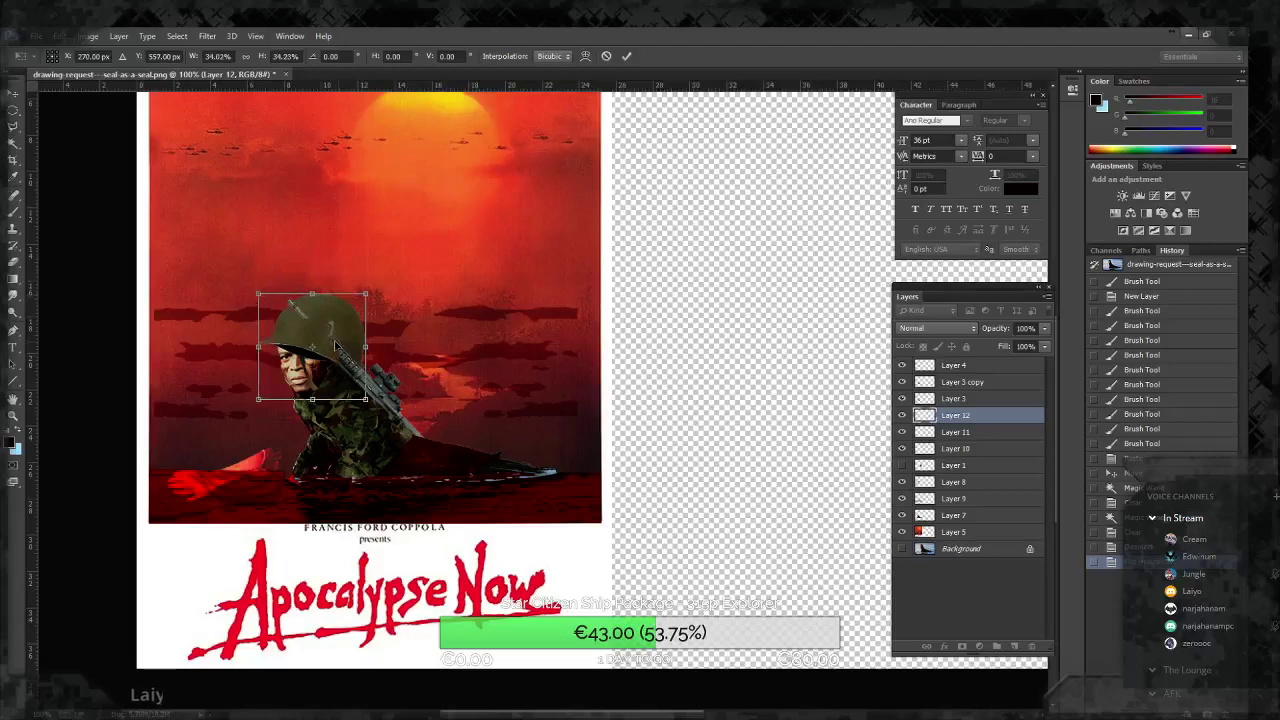
drag(335, 345, 323, 340)
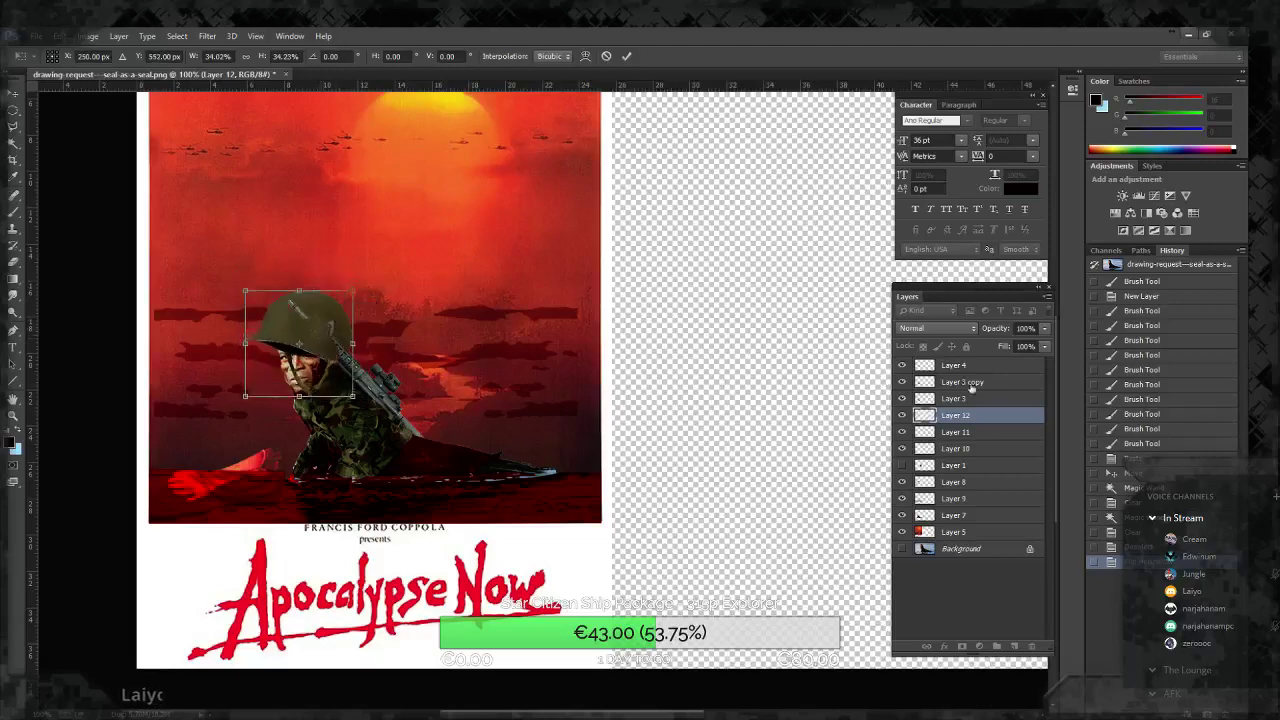
key(Return)
Step: Move Layer 12 to the top of the layer stack and zoom in on the soldier
drag(960, 415, 960, 364)
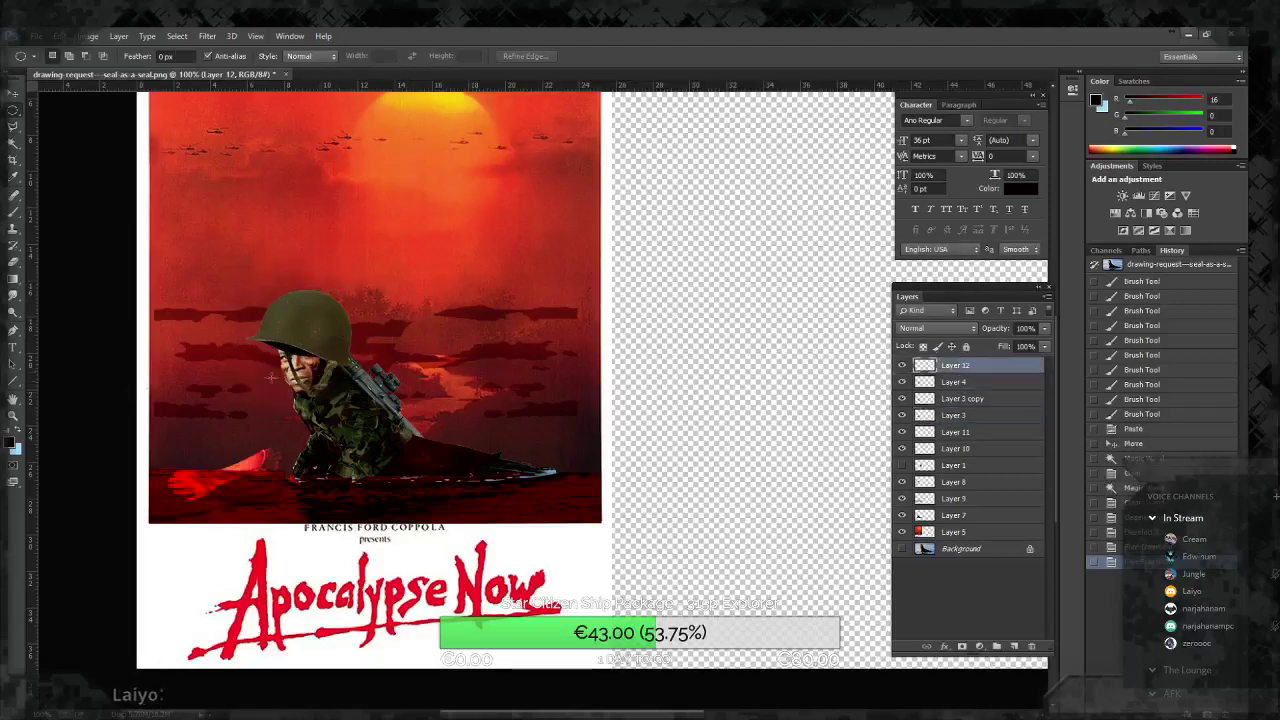
click(13, 415)
click(325, 322)
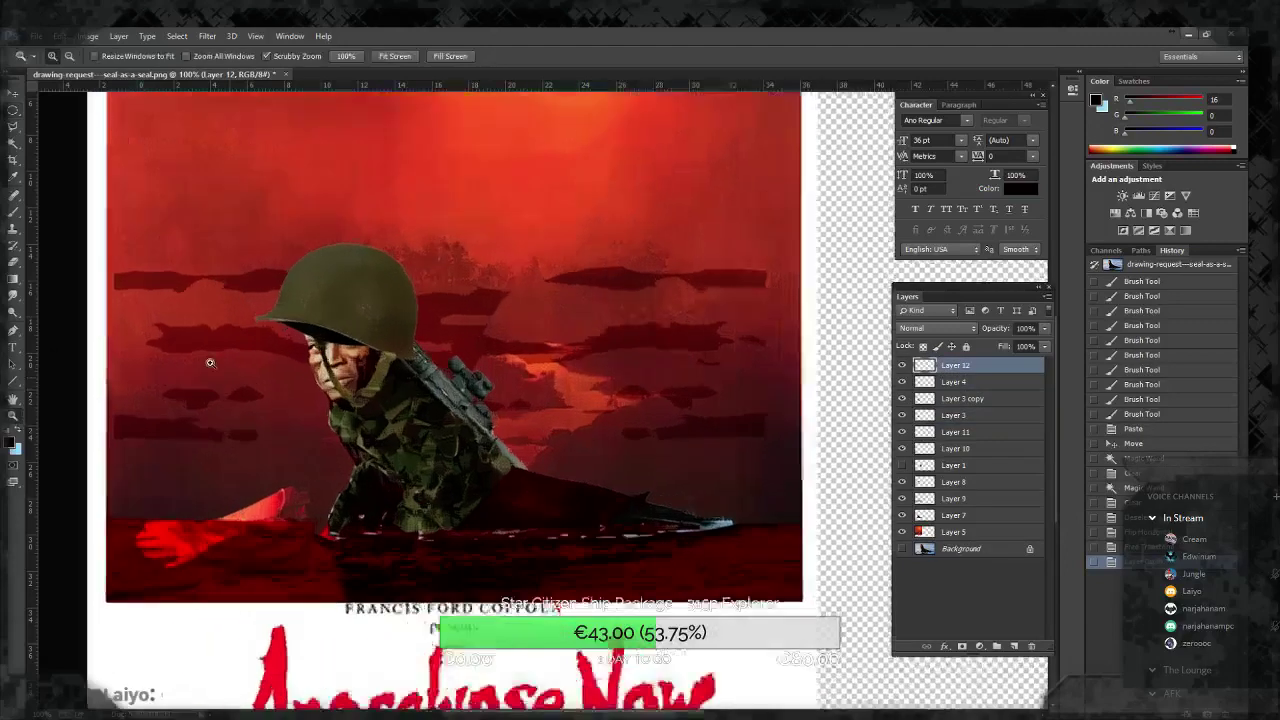
click(325, 322)
Step: Scale the helmet to about 85% on the head and begin lassoing the strap across the face
key(ctrl+t)
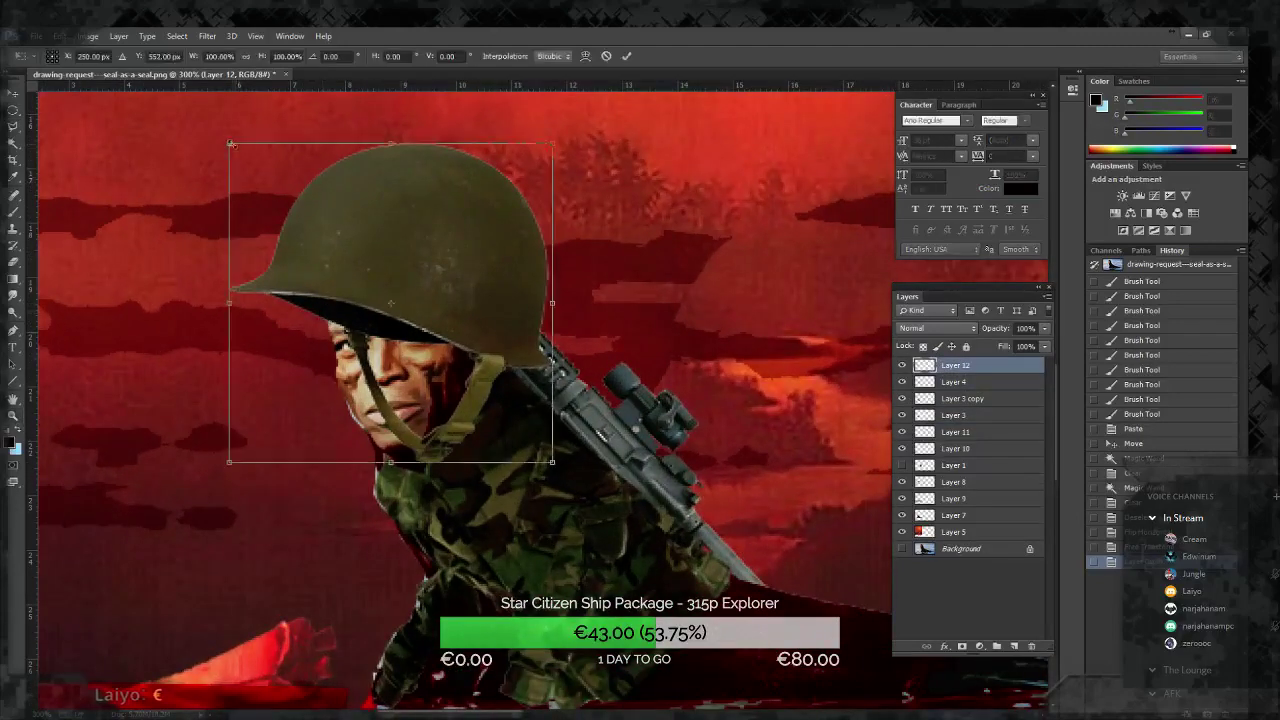
drag(231, 144, 278, 165)
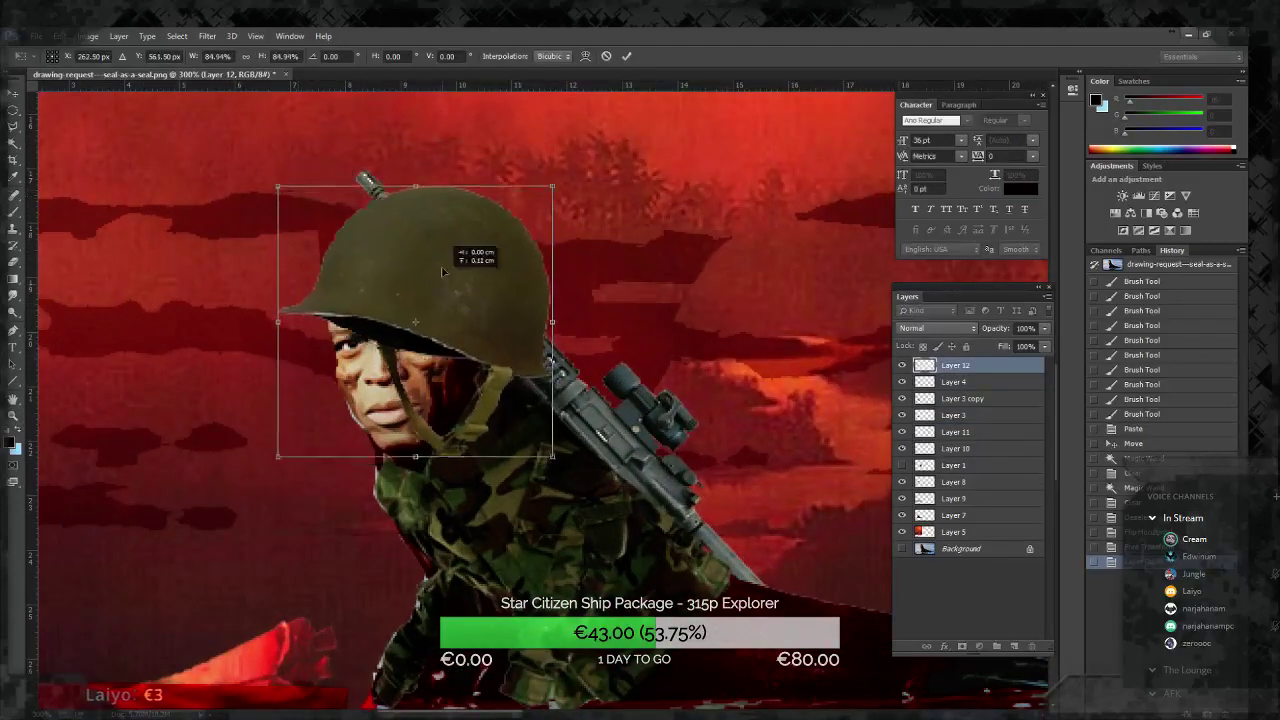
drag(438, 258, 444, 262)
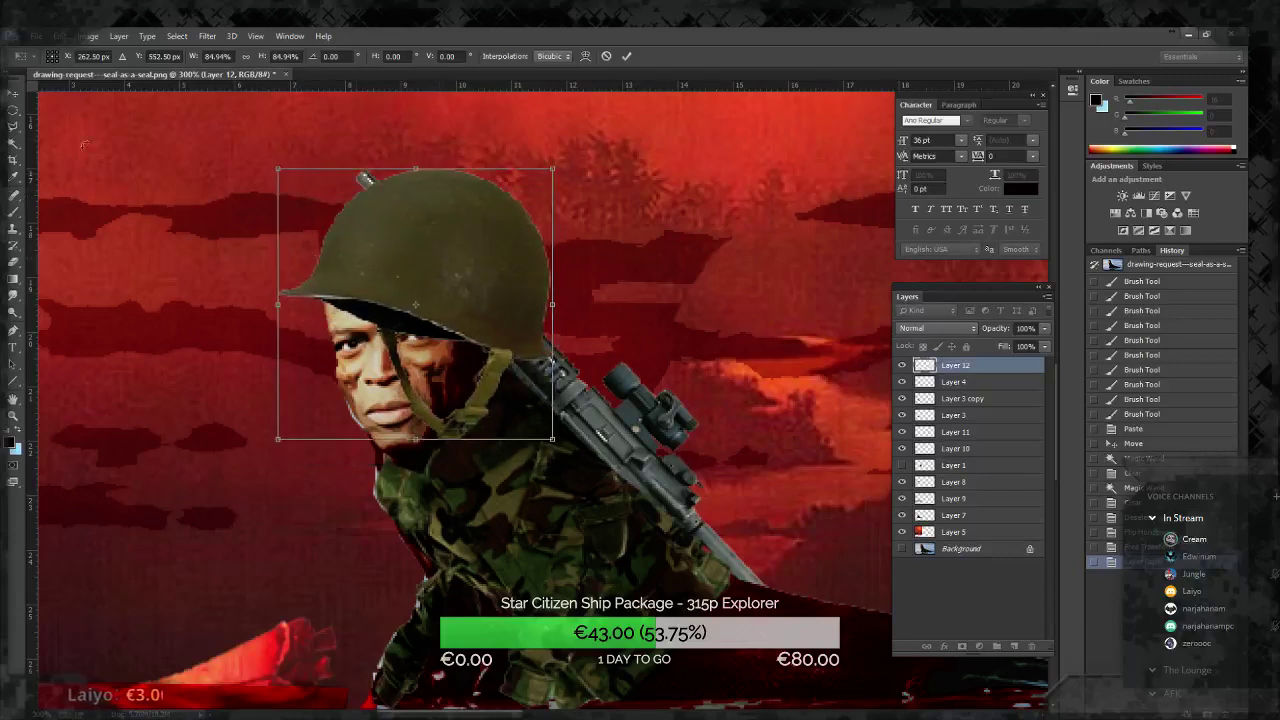
click(14, 127)
key(Return)
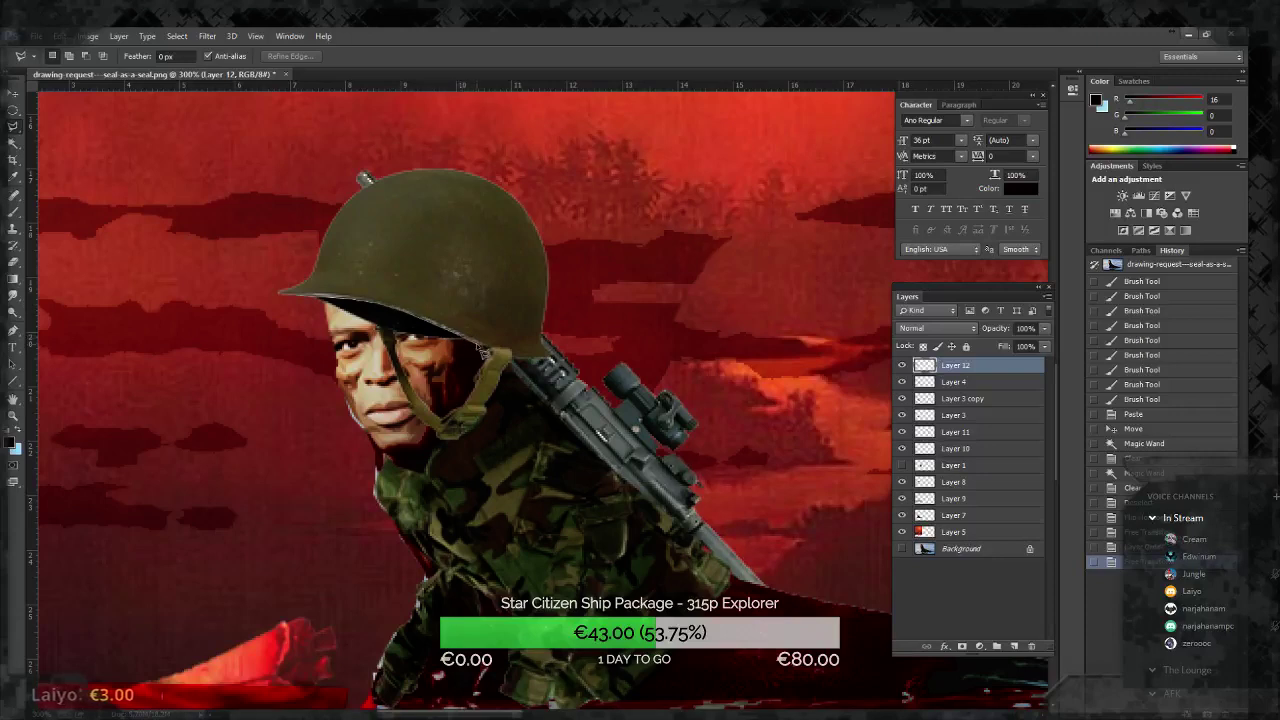
click(482, 350)
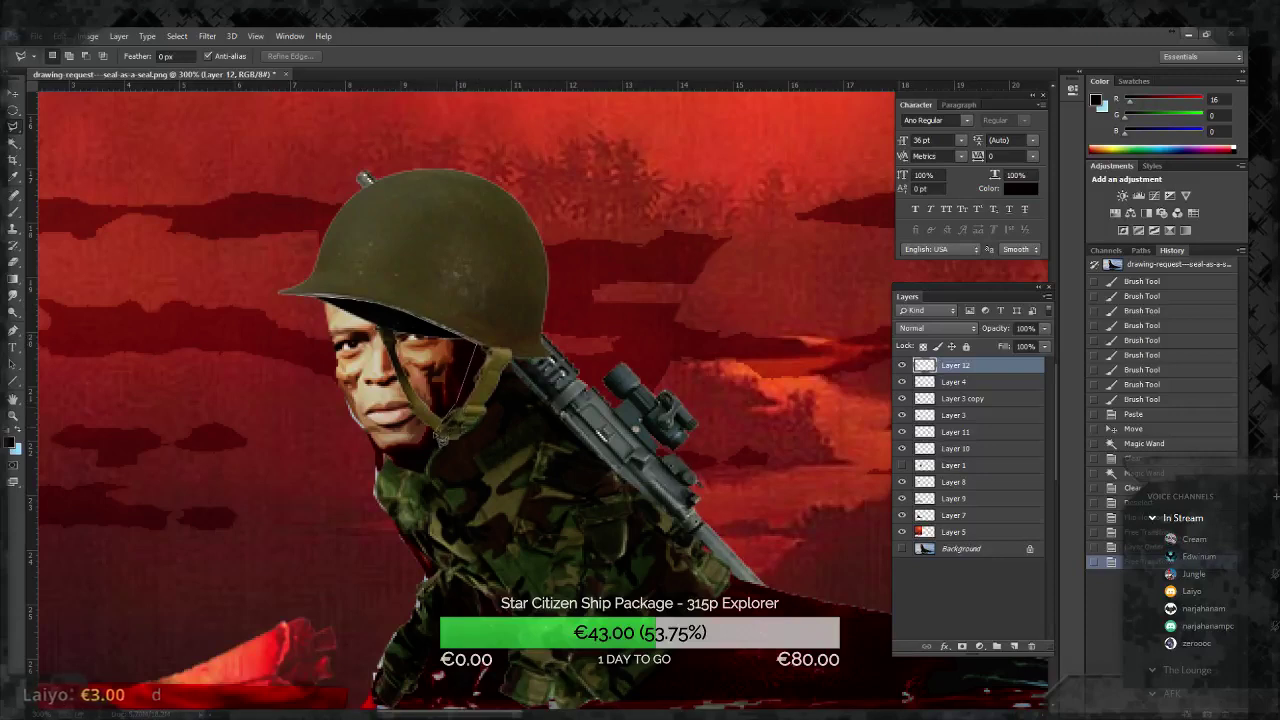
drag(440, 443, 311, 317)
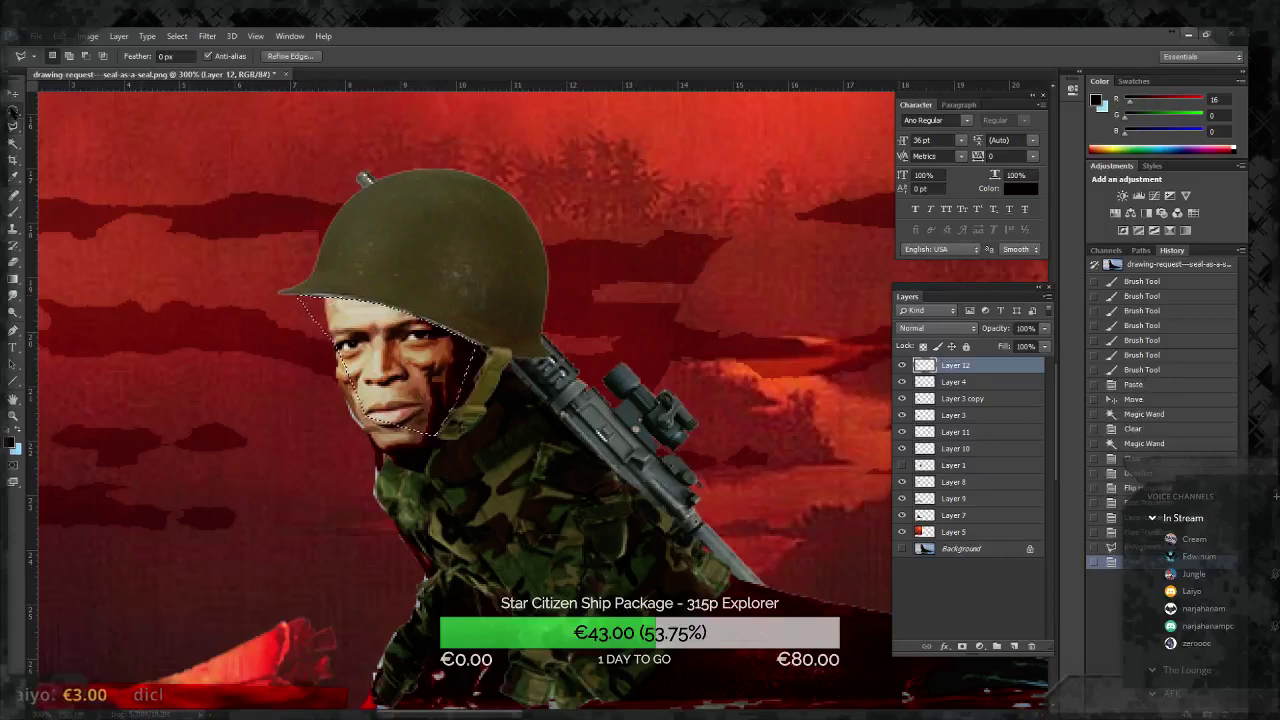
Step: Erase the chin strap inside the face outline and zoom out
key(m)
key(Delete)
key(ctrl+minus)
key(ctrl+minus)
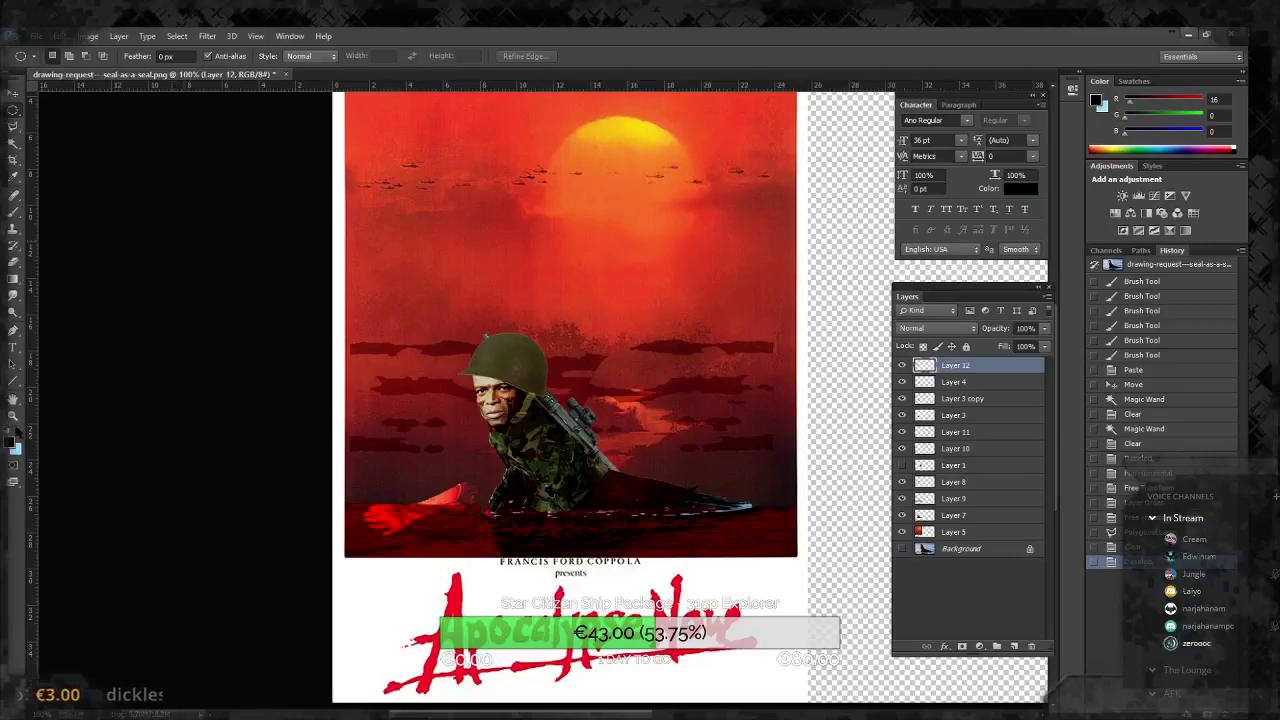
Step: Lasso and erase the strap around the soldier's neck, then deselect
click(13, 415)
click(503, 434)
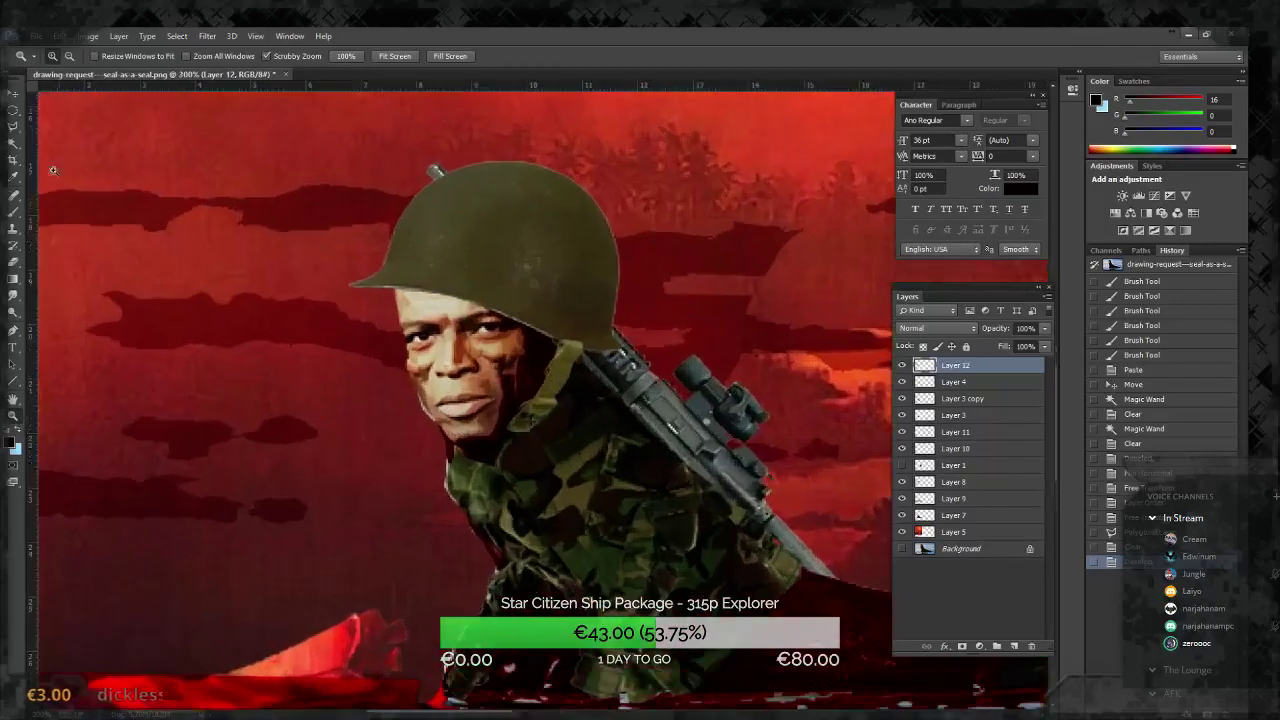
click(13, 126)
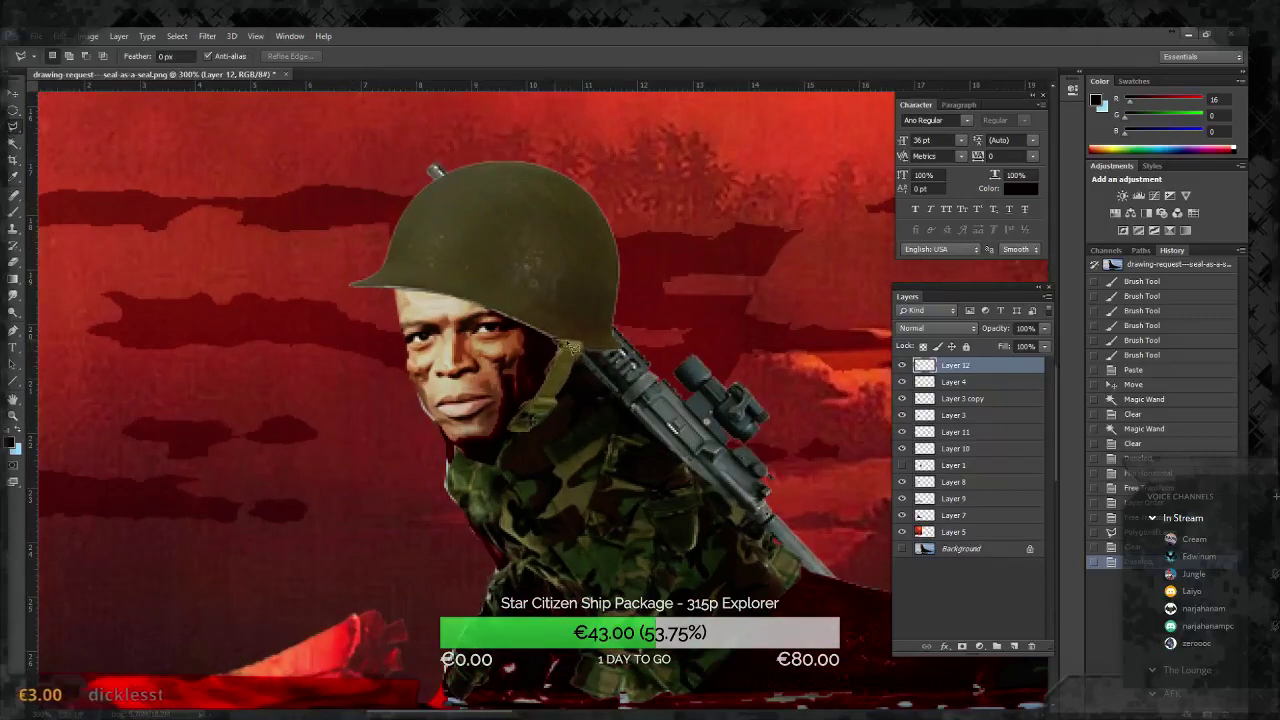
mouse_move(599, 358)
mouse_down()
mouse_move(580, 407)
mouse_move(520, 465)
mouse_move(500, 395)
mouse_move(510, 378)
mouse_move(460, 435)
mouse_up()
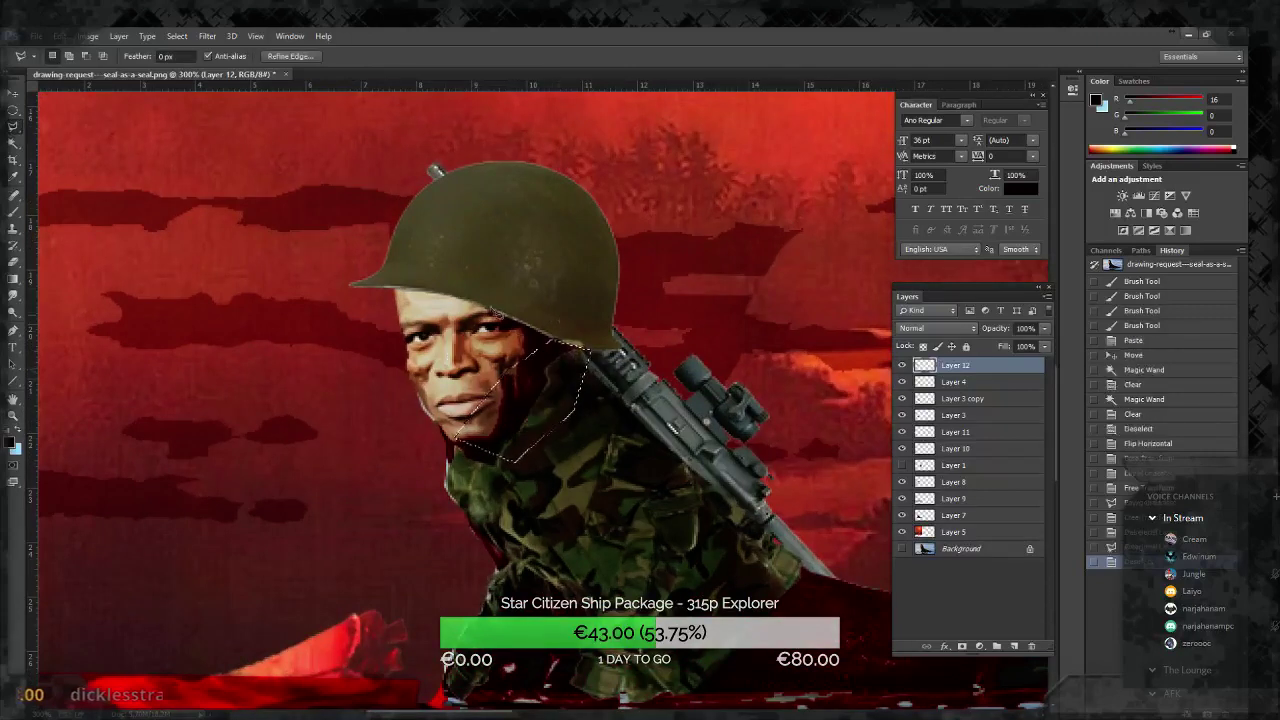
click(14, 93)
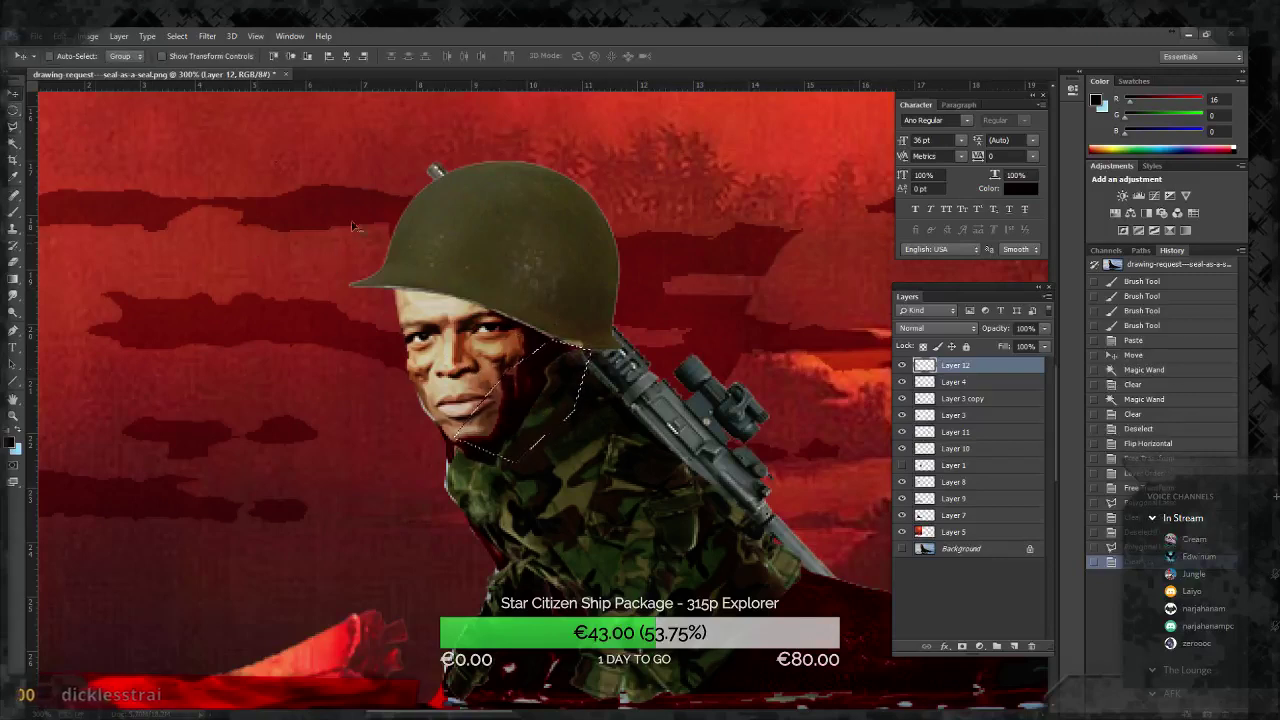
click(13, 108)
key(ctrl+d)
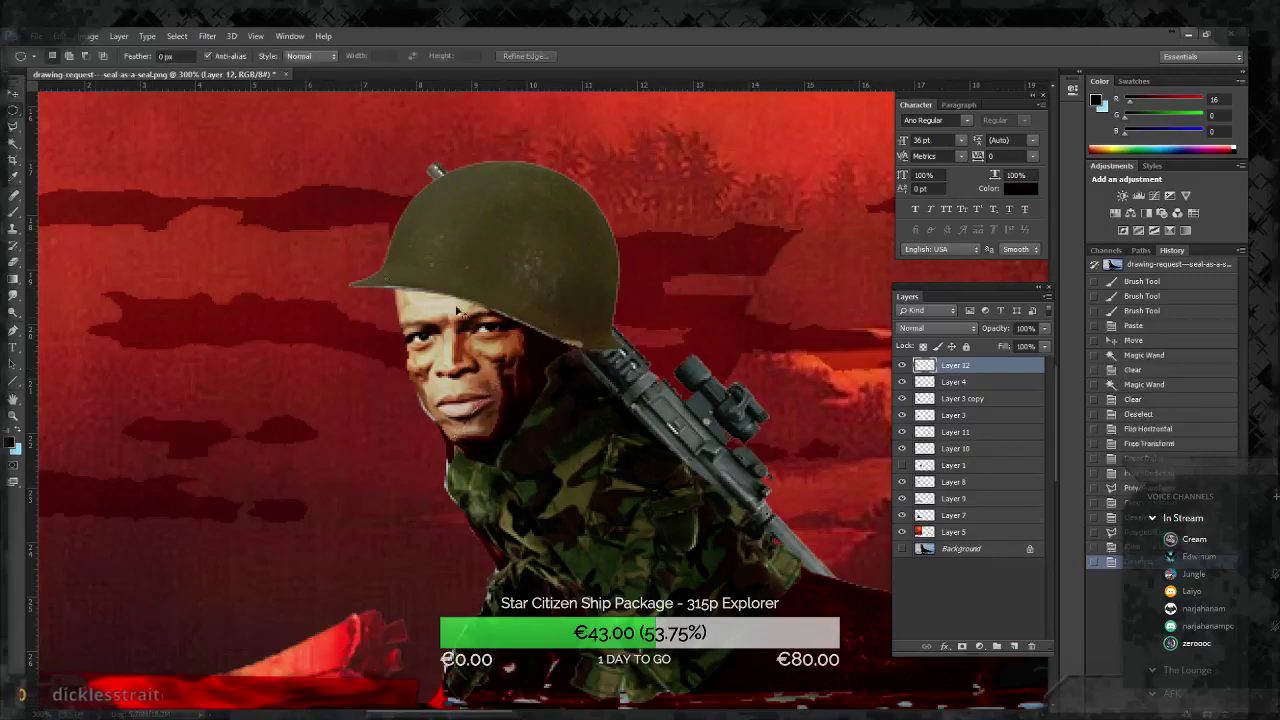
key(ctrl+t)
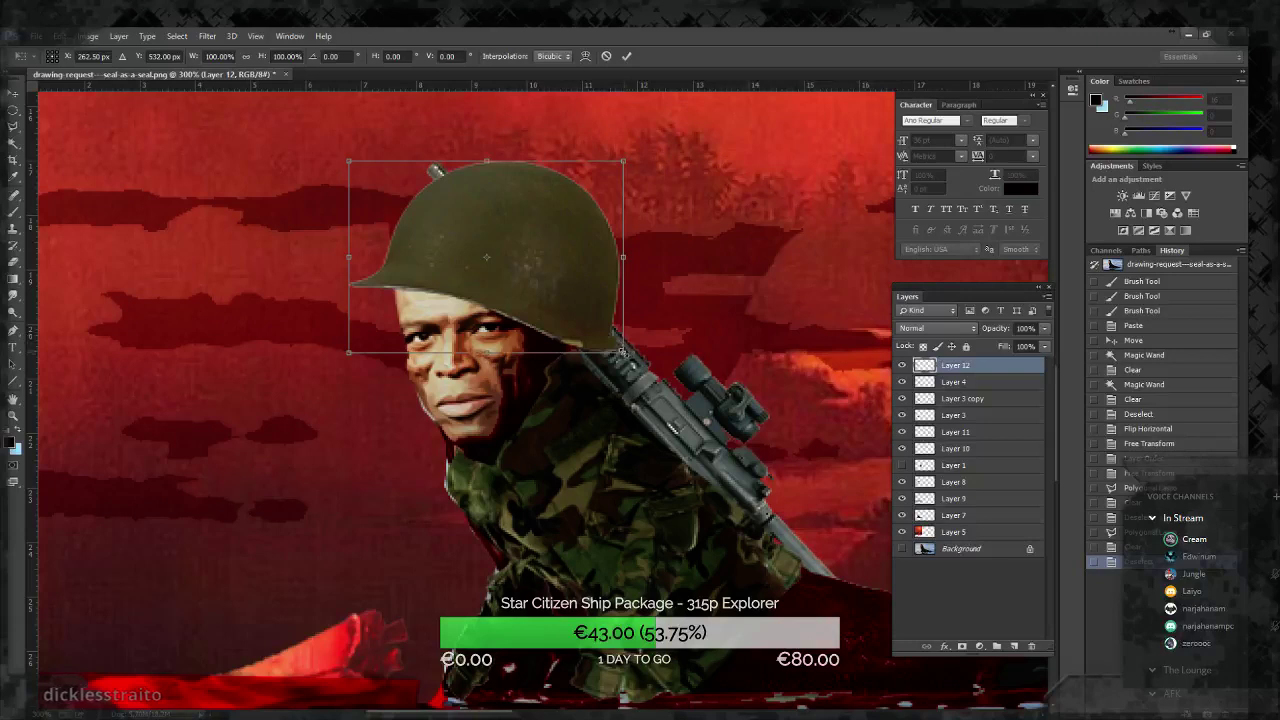
Step: Tilt the helmet about -5° and scale it to roughly 95%
mouse_move(621, 351)
mouse_down()
mouse_move(611, 345)
mouse_move(655, 305)
mouse_up()
drag(554, 294, 550, 298)
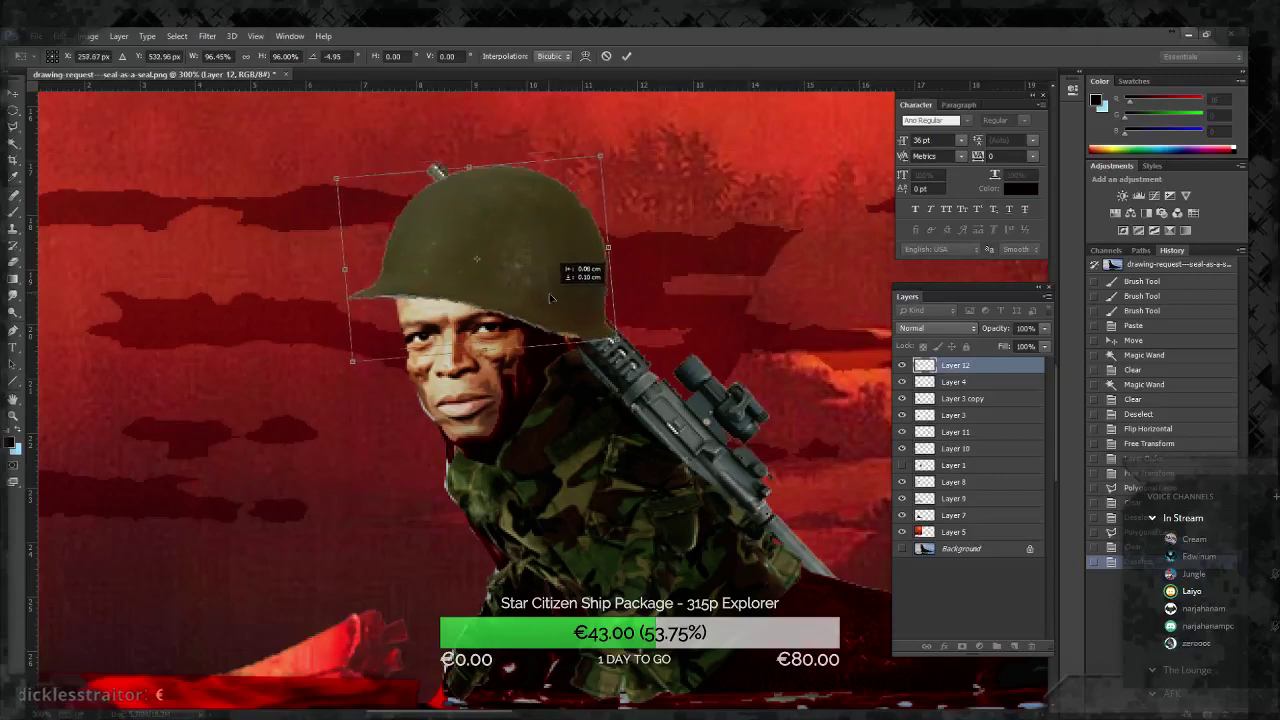
drag(336, 179, 338, 181)
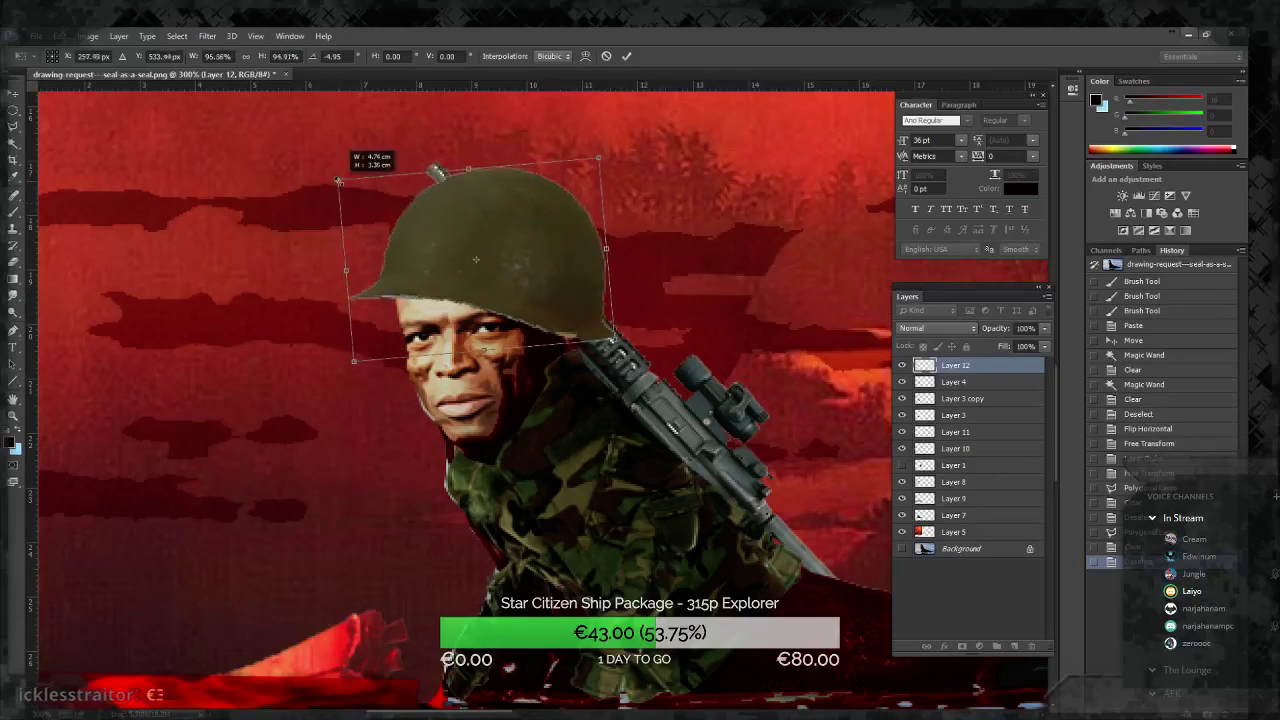
click(13, 110)
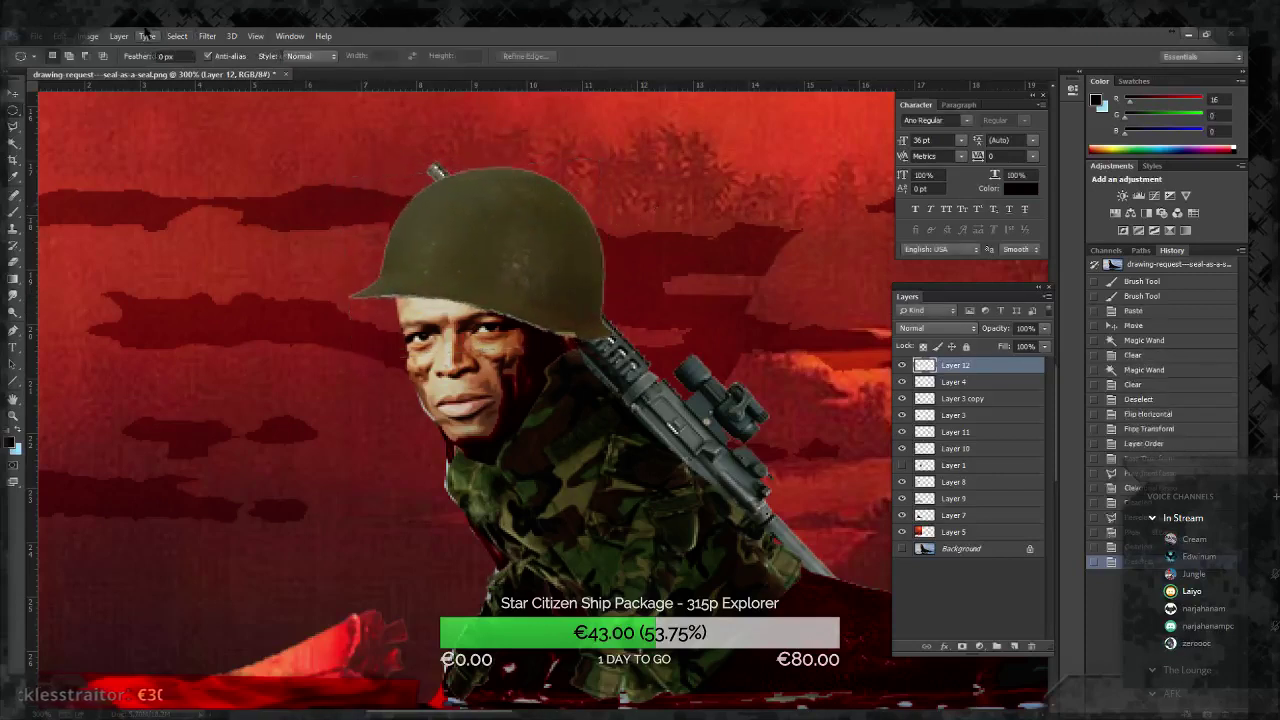
Step: Soften the helmet with Blur More, add a Noise filter, and zoom out
click(207, 36)
mouse_move(214, 177)
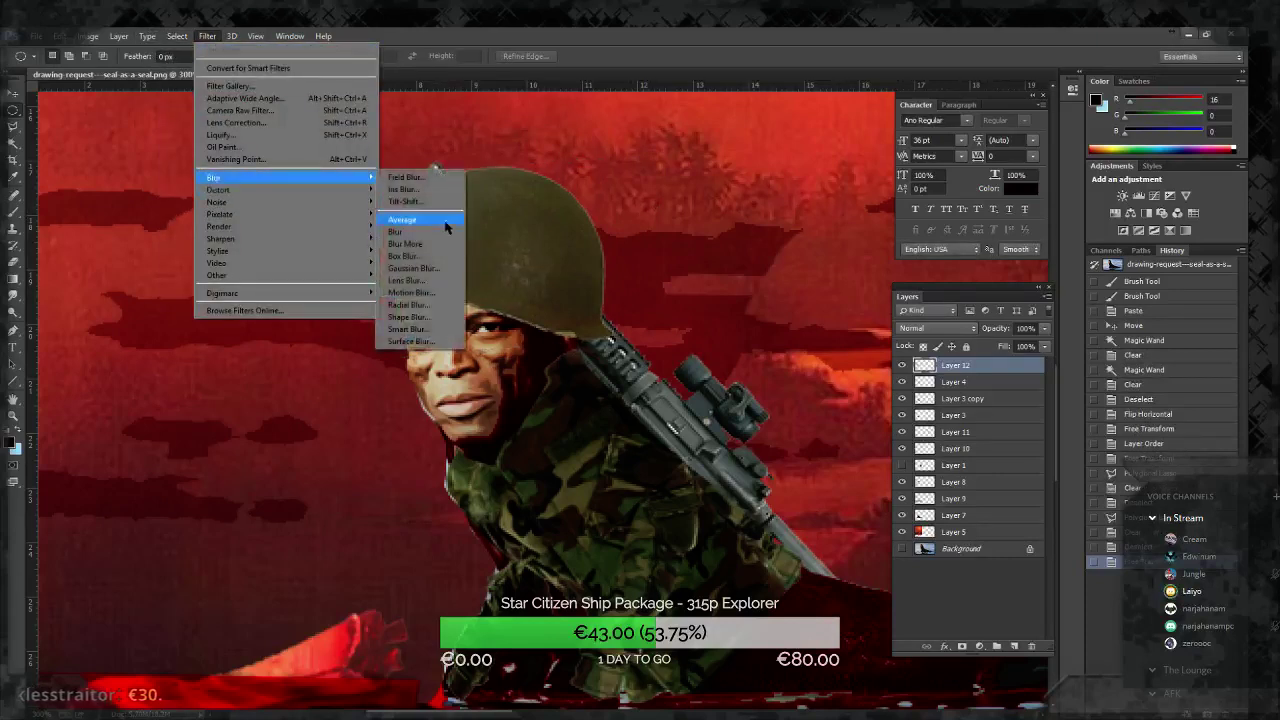
click(443, 244)
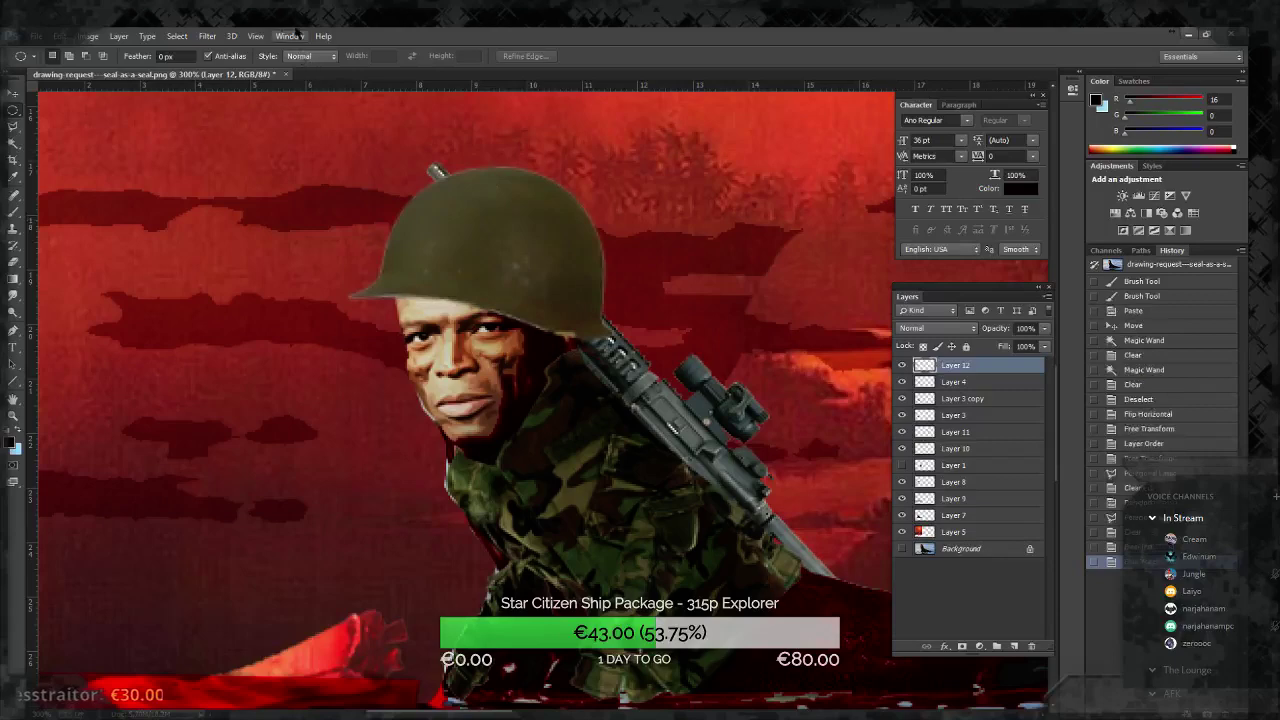
click(207, 36)
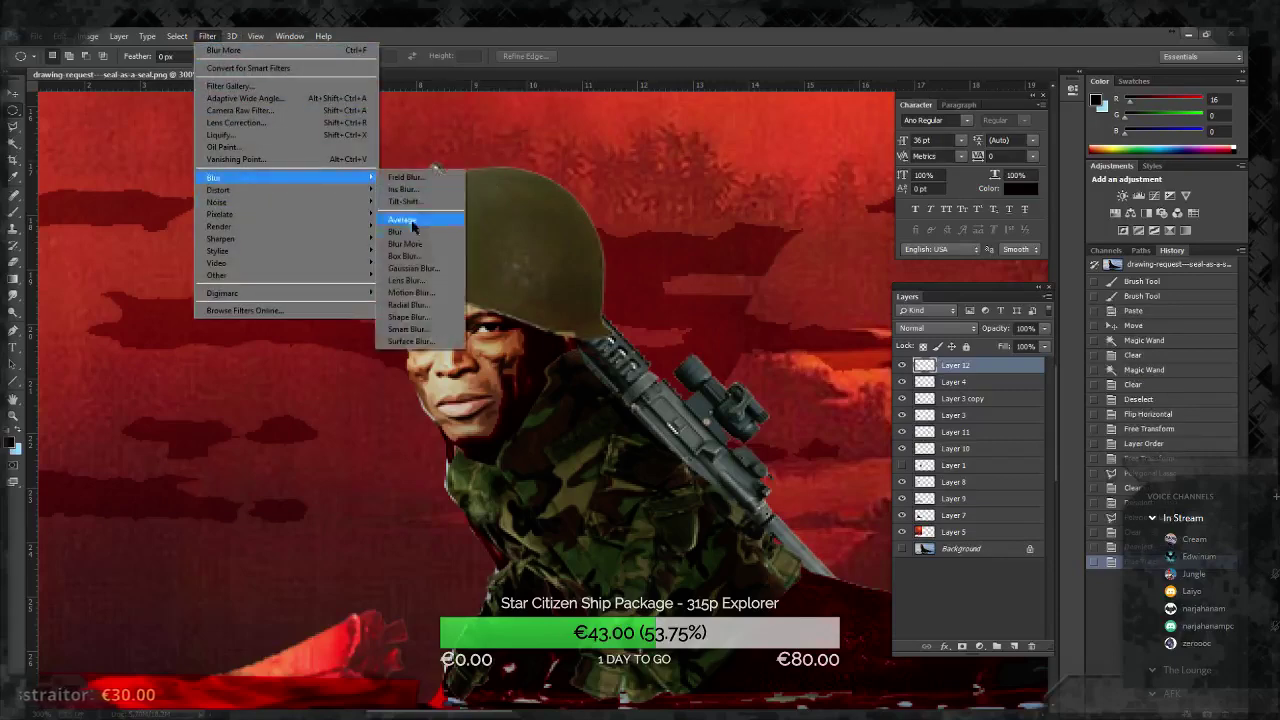
mouse_move(216, 202)
click(414, 216)
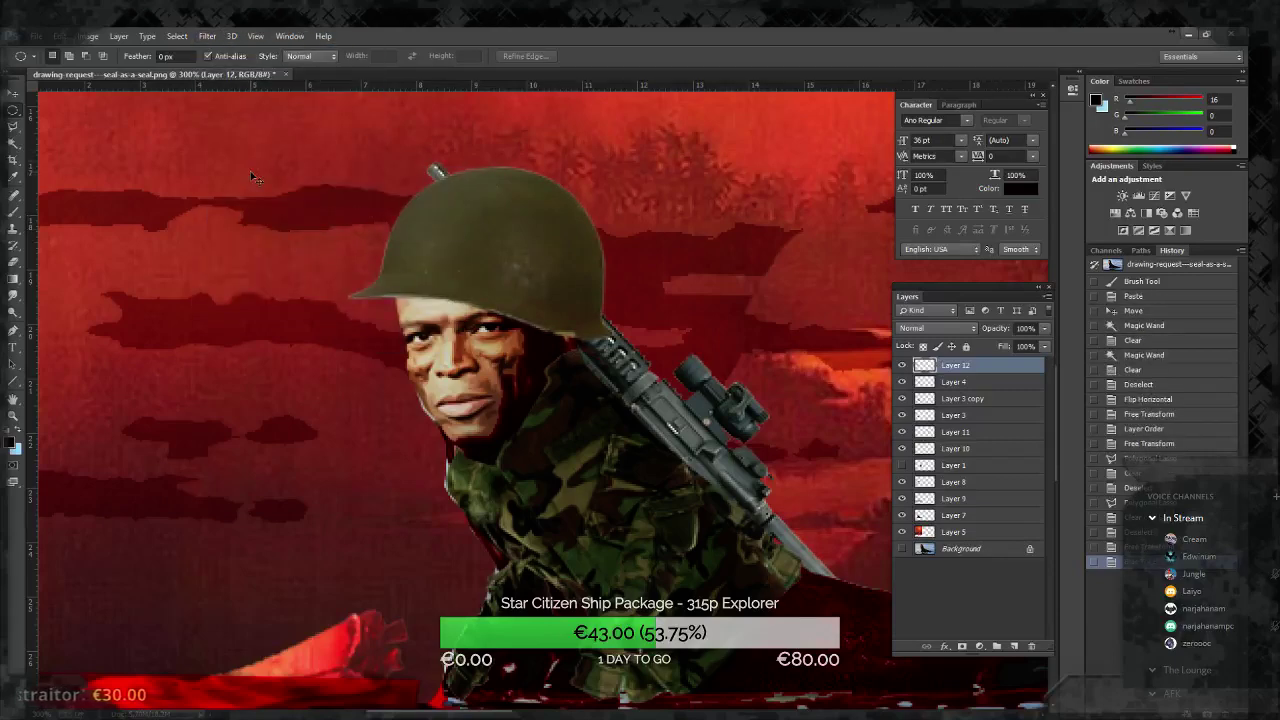
key(ctrl+minus)
key(ctrl+minus)
key(ctrl+minus)
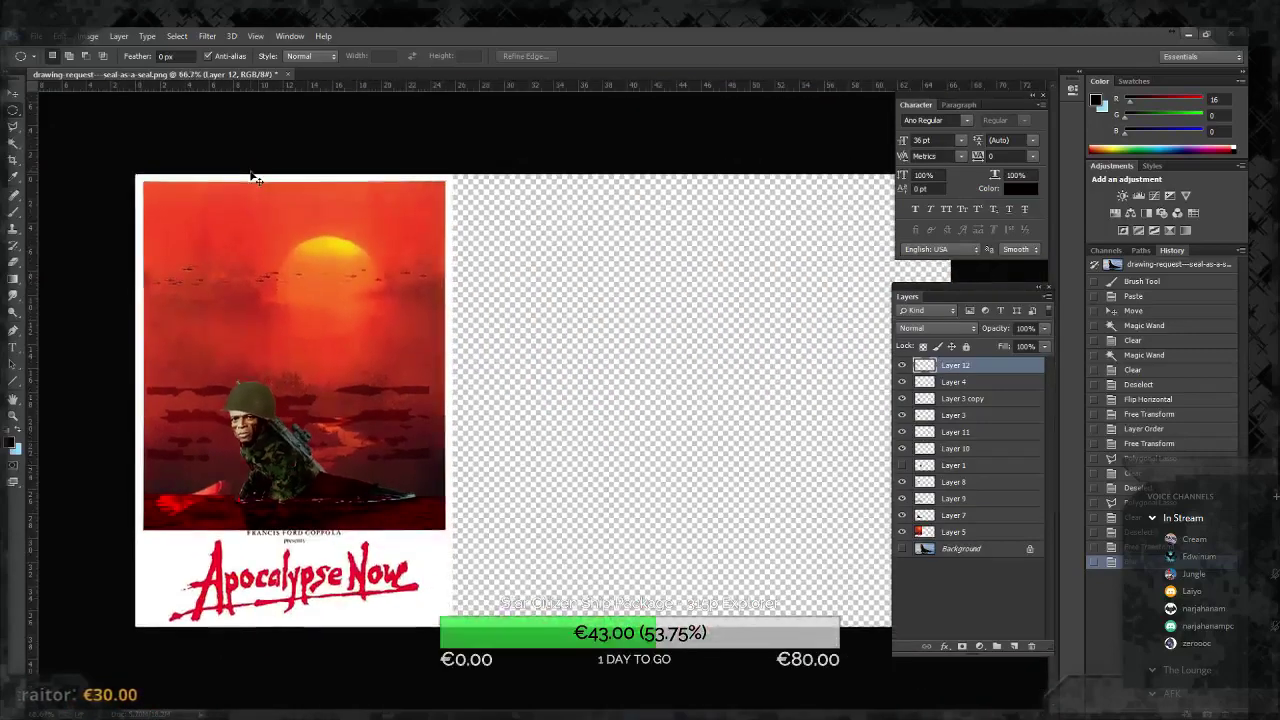
Step: At 100% view, paint a faint stroke on Layer 12 with a 32% opacity, 41% flow brush
key(ctrl+plus)
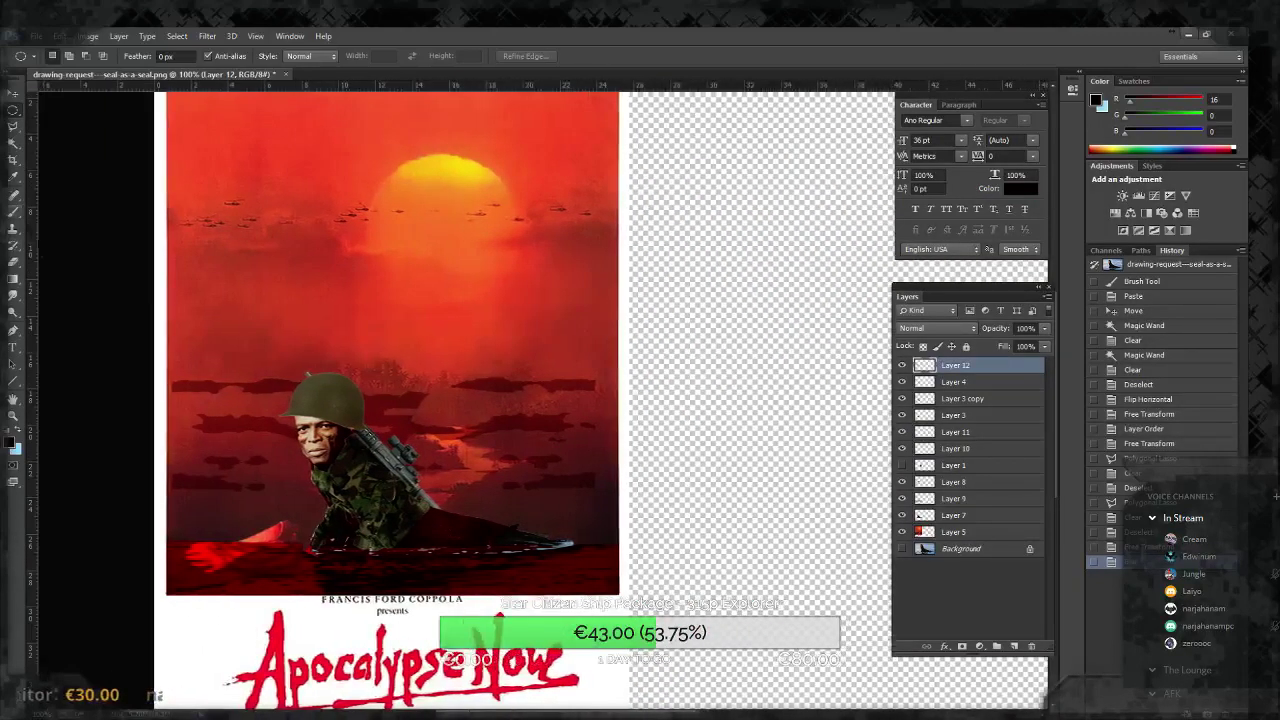
click(13, 212)
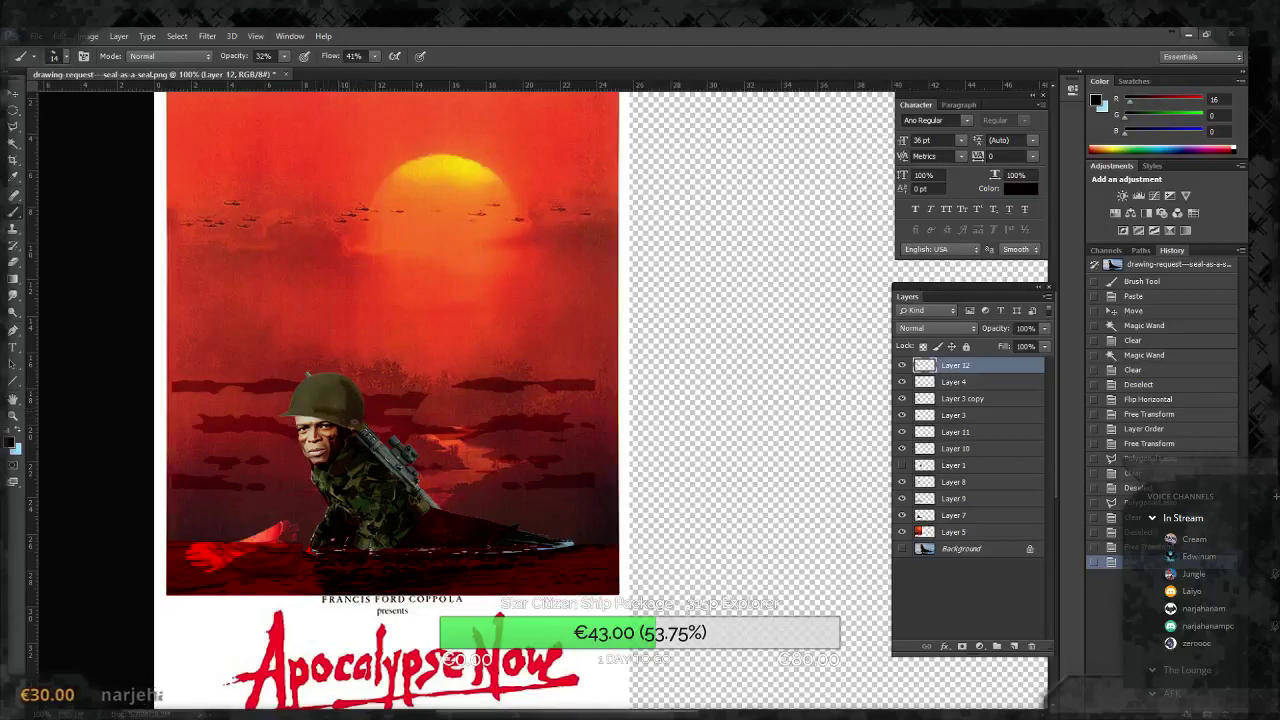
click(241, 257)
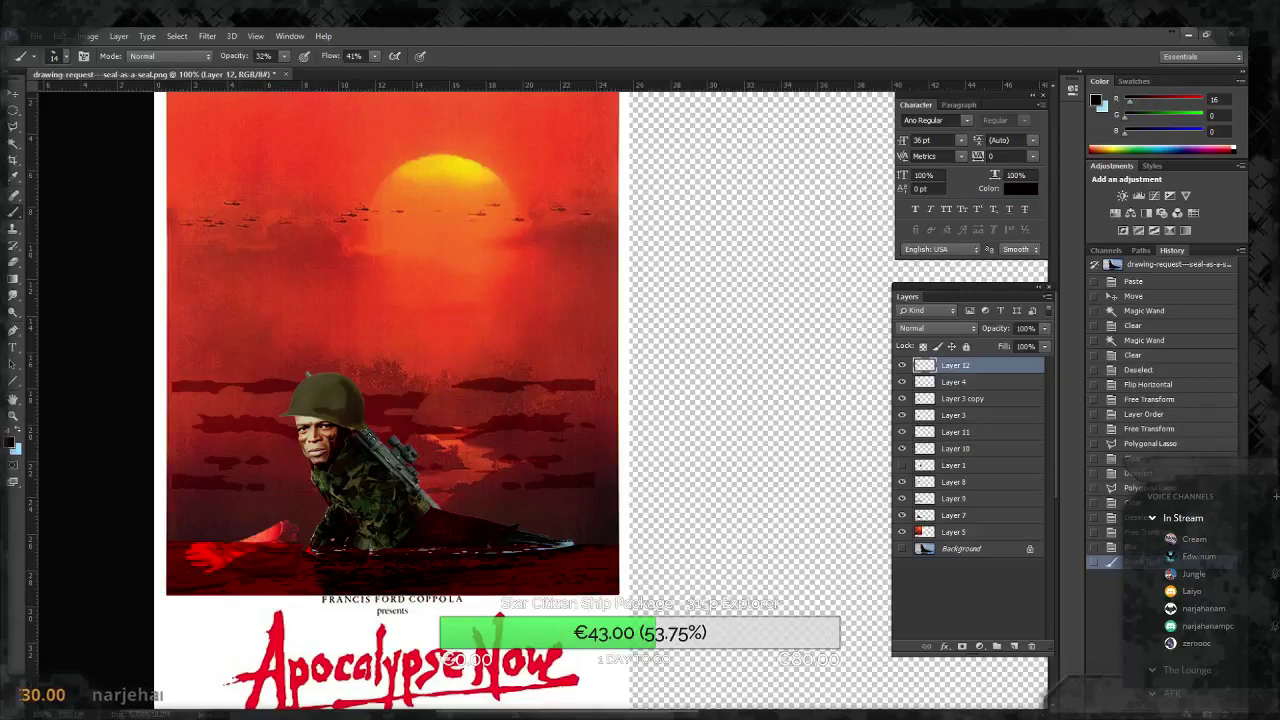
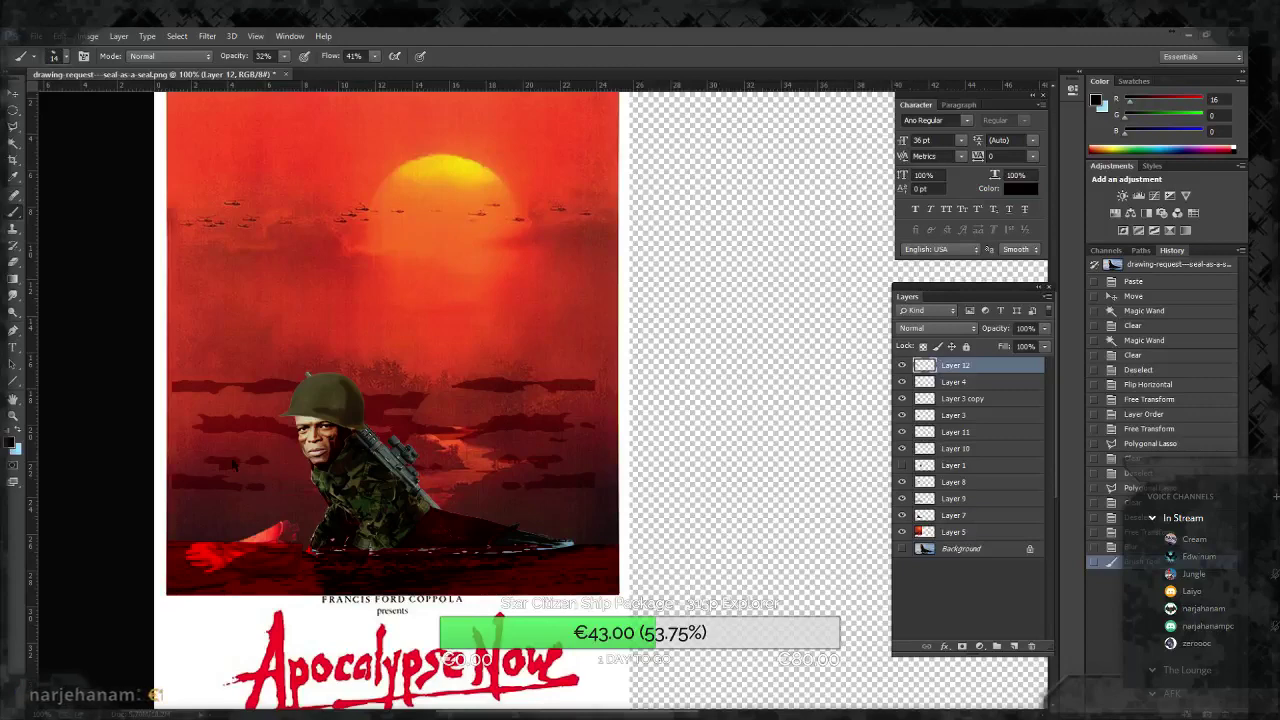
Step: Paste the blood splatter, scale it to about 37%, rotate it -90° and place it over the soldier's face
key(ctrl+v)
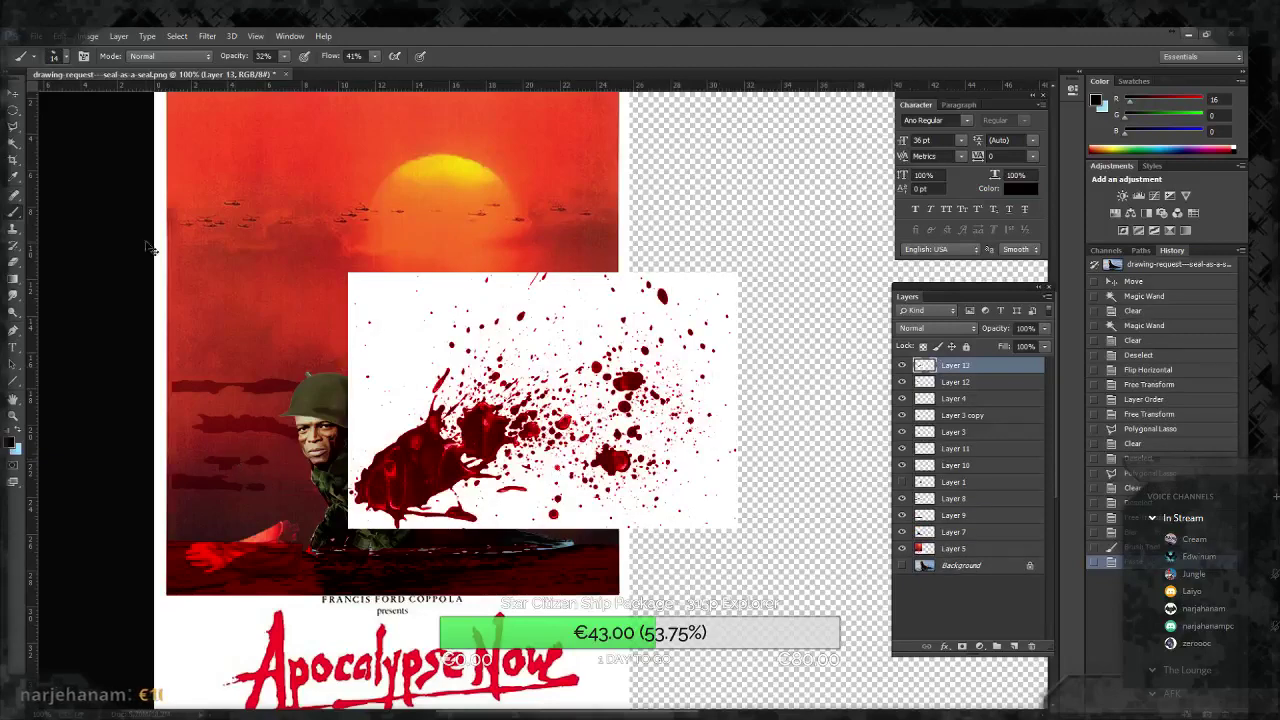
key(ctrl+t)
mouse_move(740, 272)
mouse_down()
mouse_move(530, 418)
mouse_move(400, 325)
mouse_up()
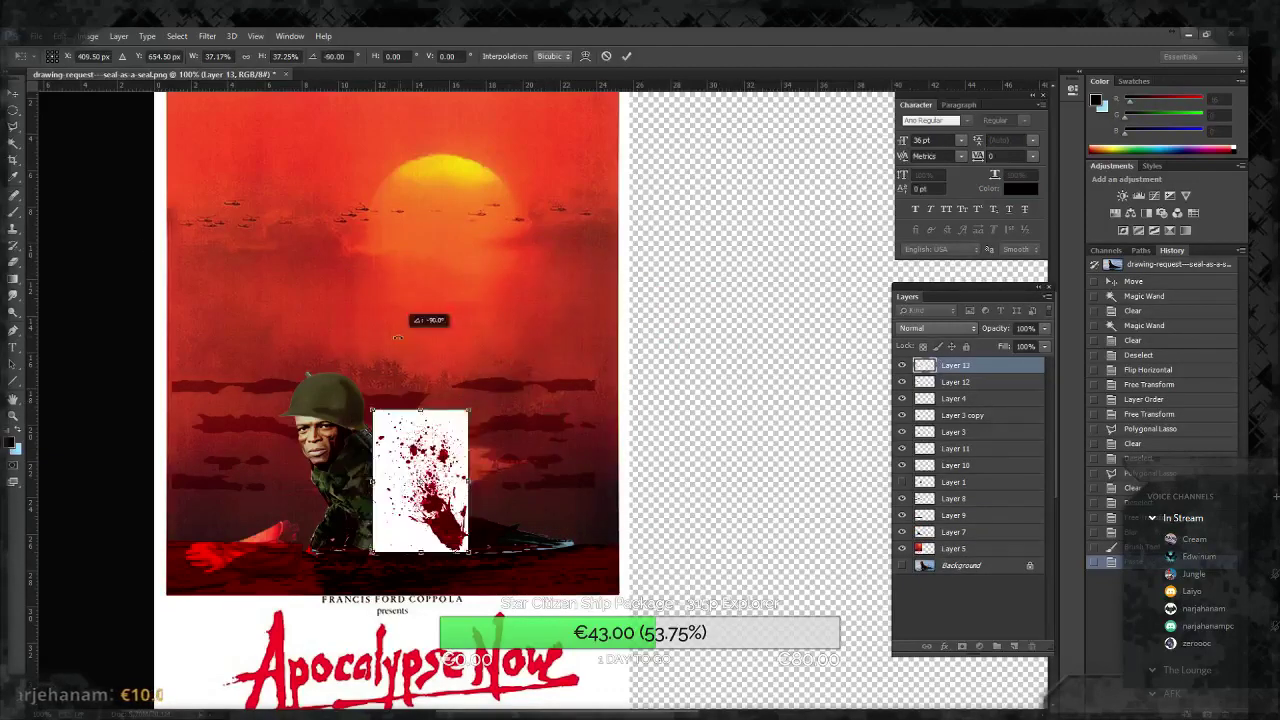
drag(457, 480, 364, 470)
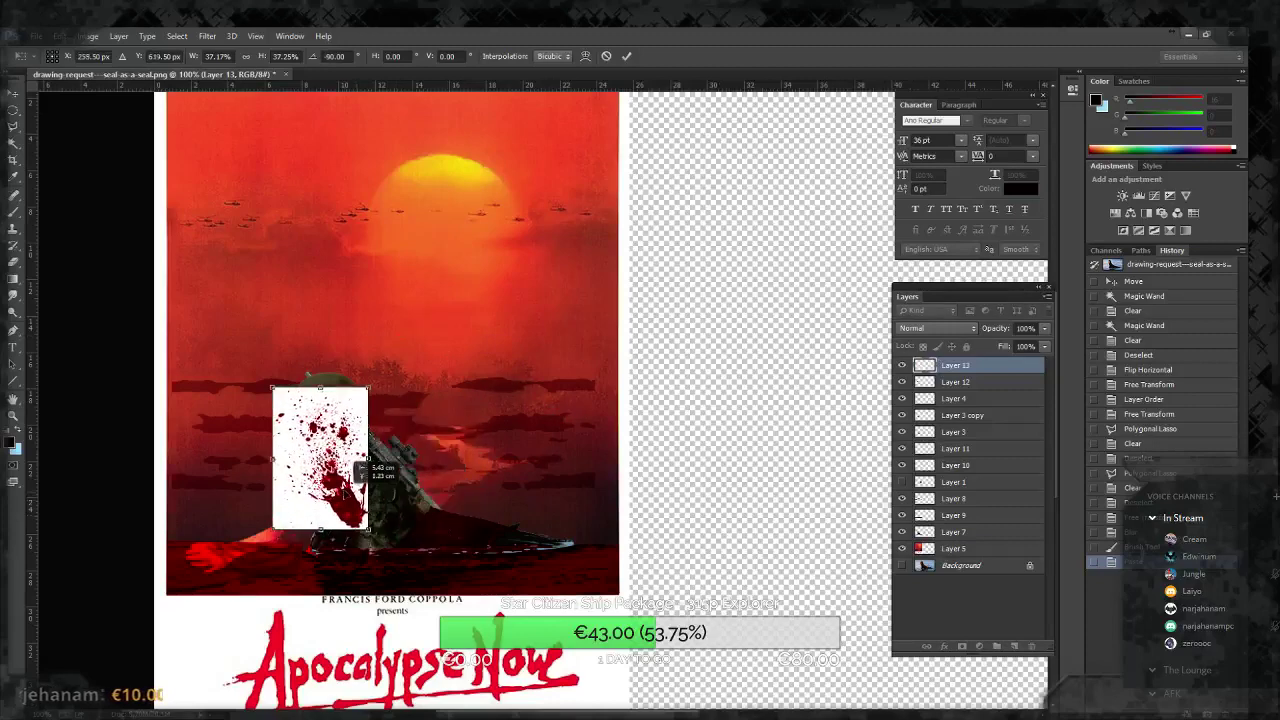
key(Return)
key(b)
Step: Set Layer 13's blend mode to Multiply and compare the face with and without the splatter
click(917, 328)
key(Down)
key(Return)
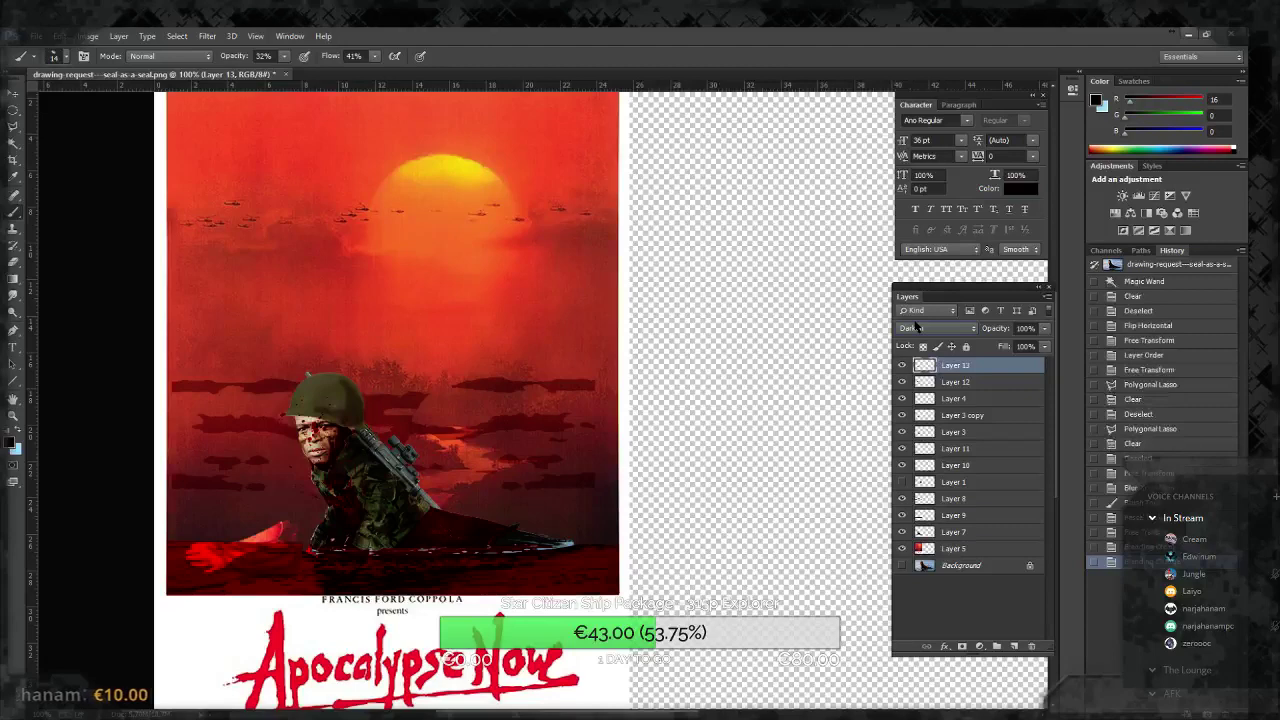
key(Down)
key(Down)
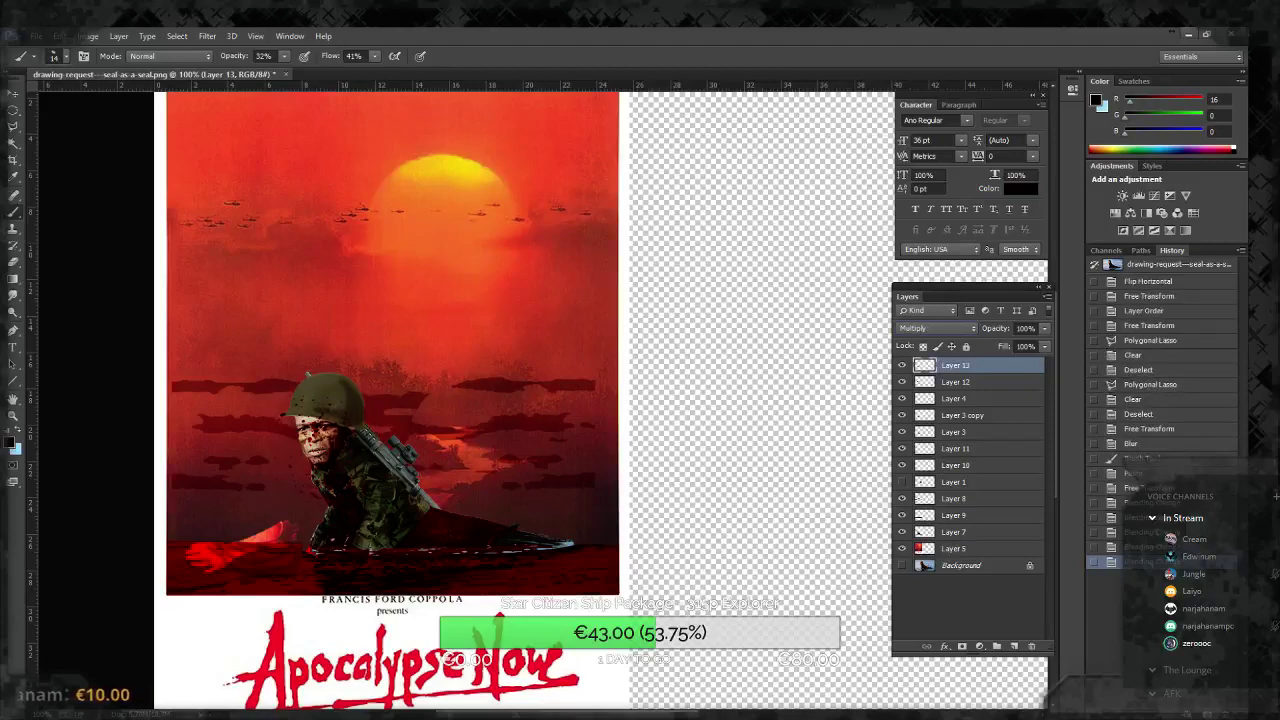
key(v)
key(ctrl+z)
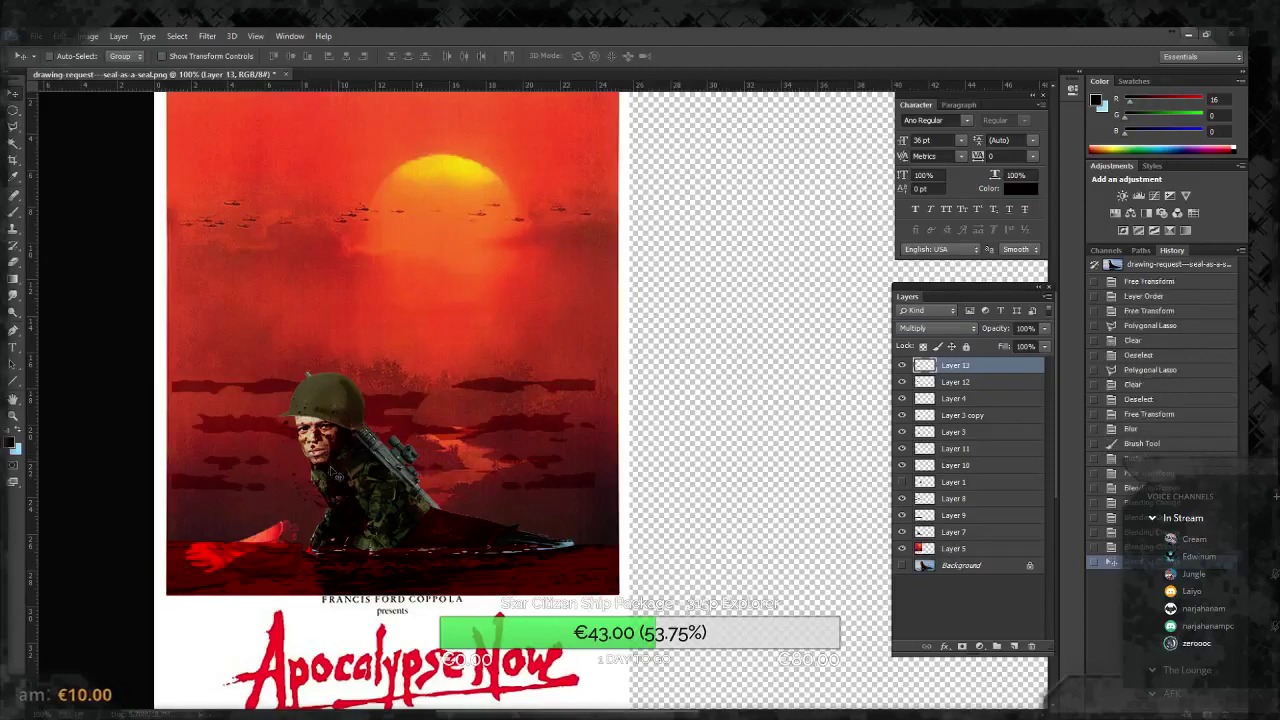
key(ctrl+z)
key(ctrl+z)
key(ctrl+z)
key(ctrl+z)
key(ctrl+z)
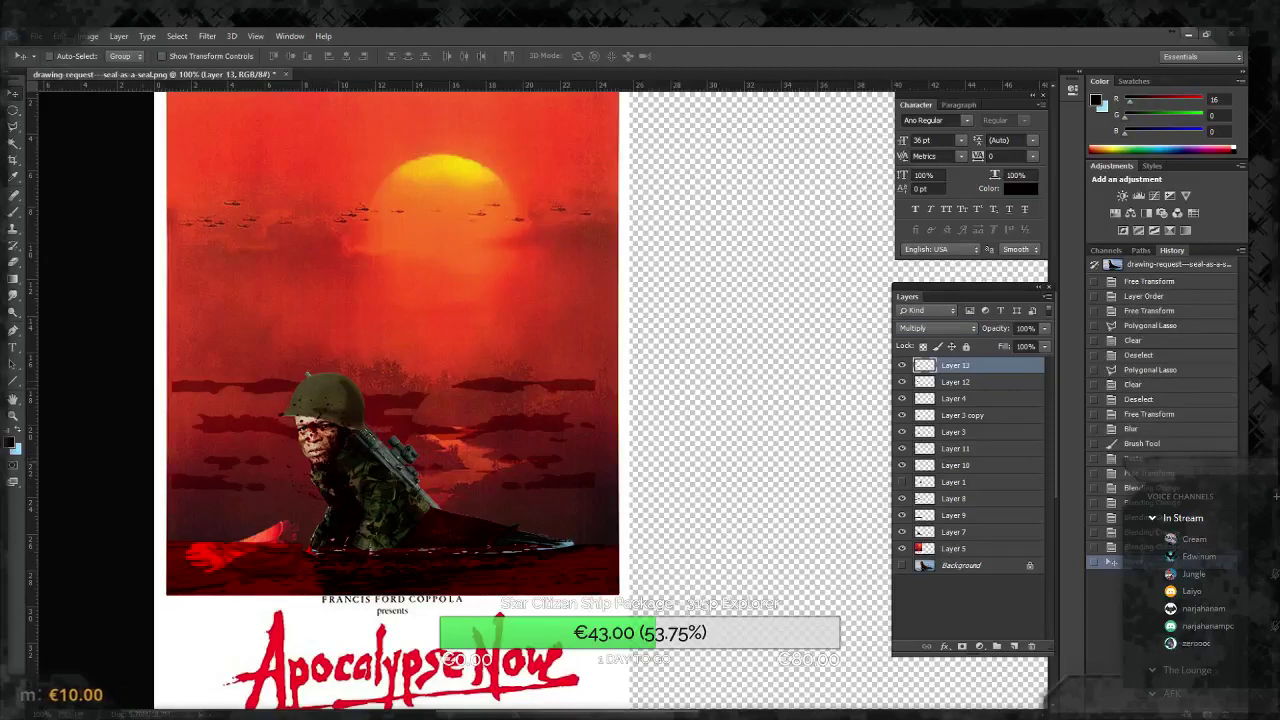
Step: Zoom in, erase the stray red marks by the shoulder, and shrink the eraser brush
click(13, 416)
click(262, 460)
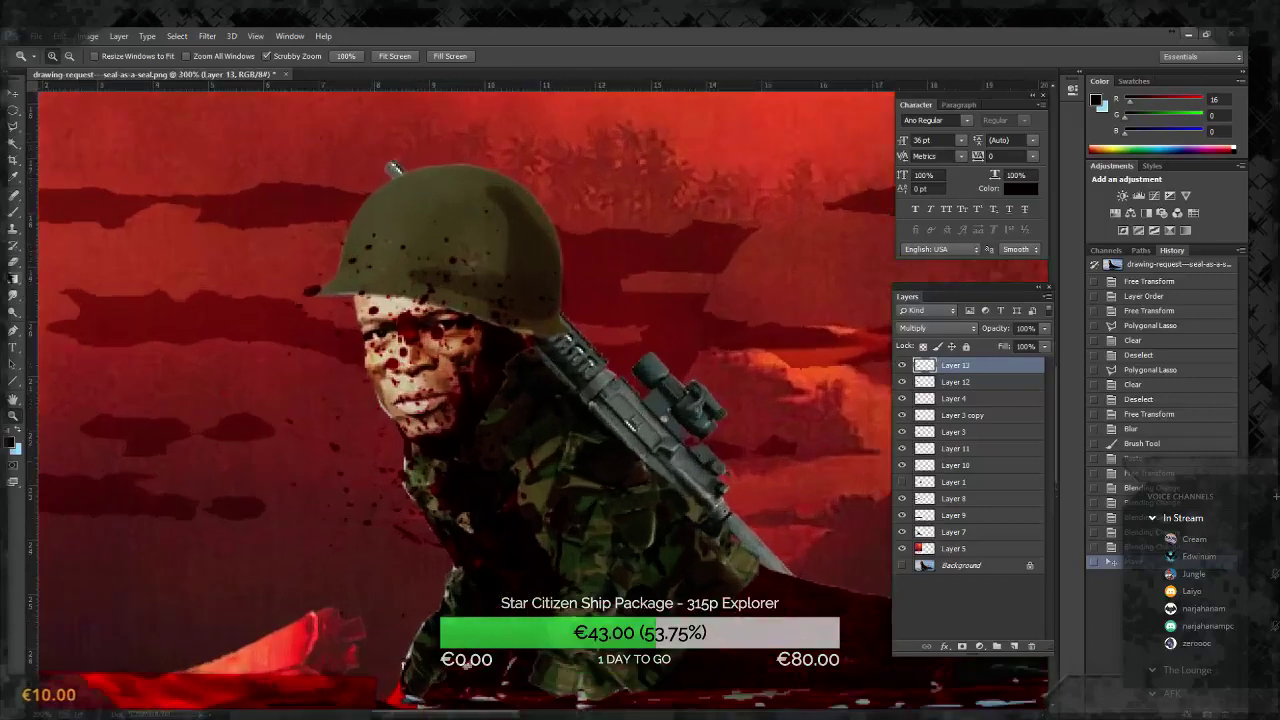
key(e)
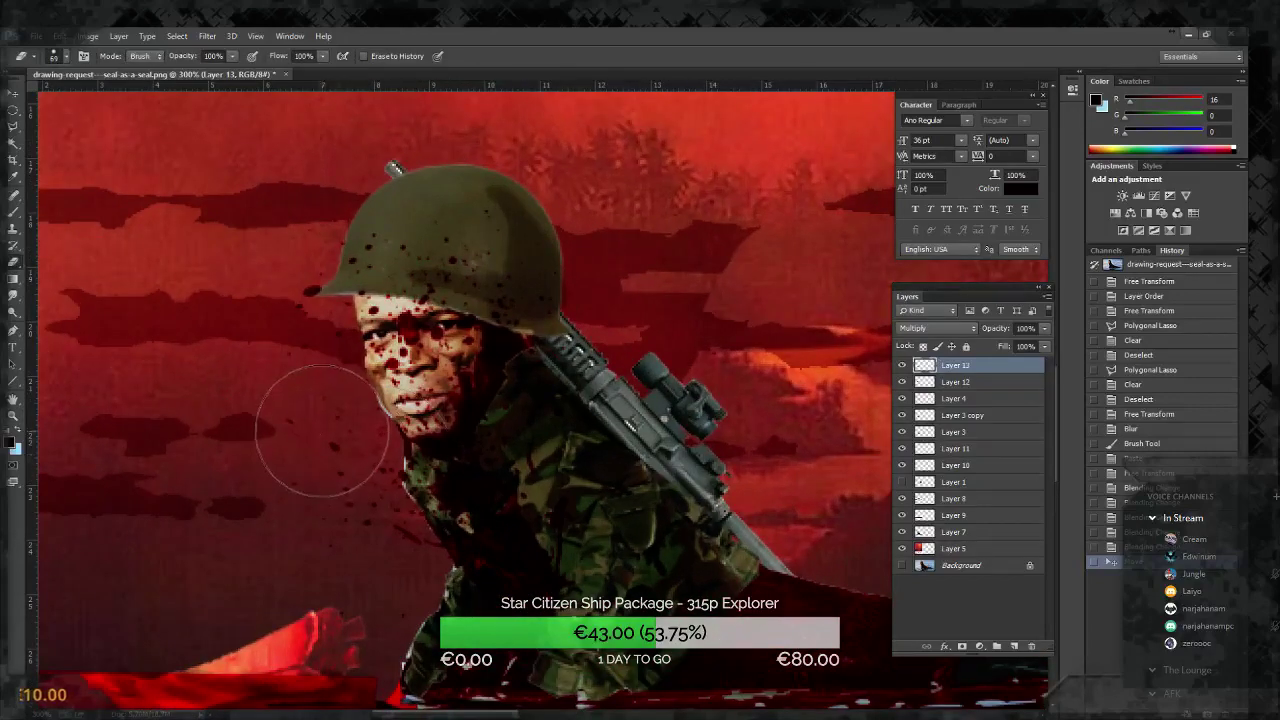
drag(320, 508, 290, 460)
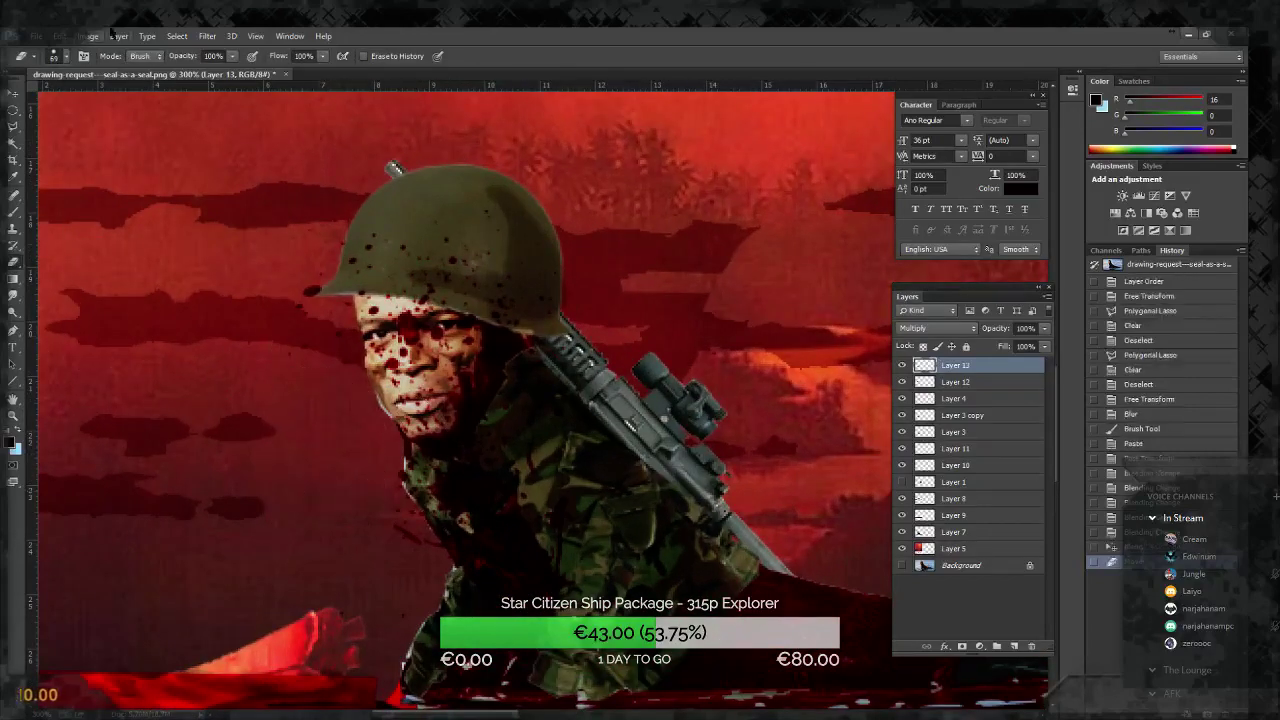
click(66, 56)
drag(85, 97, 78, 101)
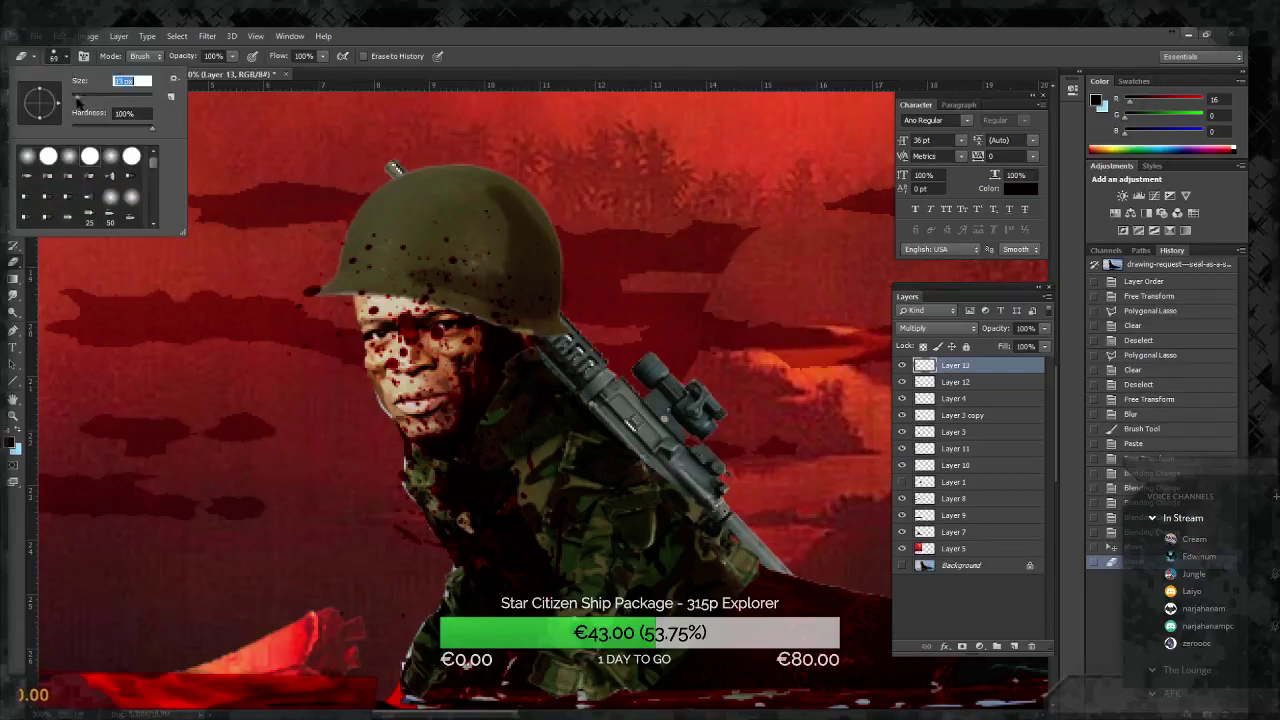
Step: On Layer 5, erase a small patch of red beside the soldier's cheek
click(952, 484)
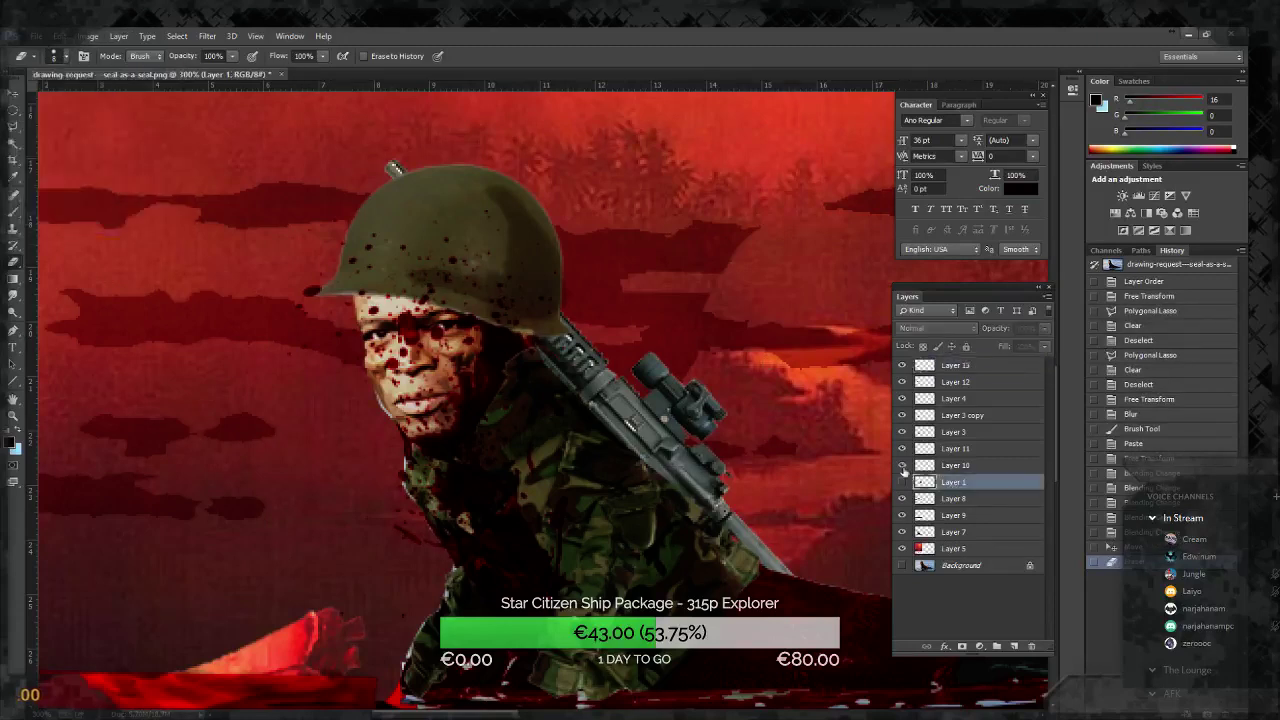
click(952, 548)
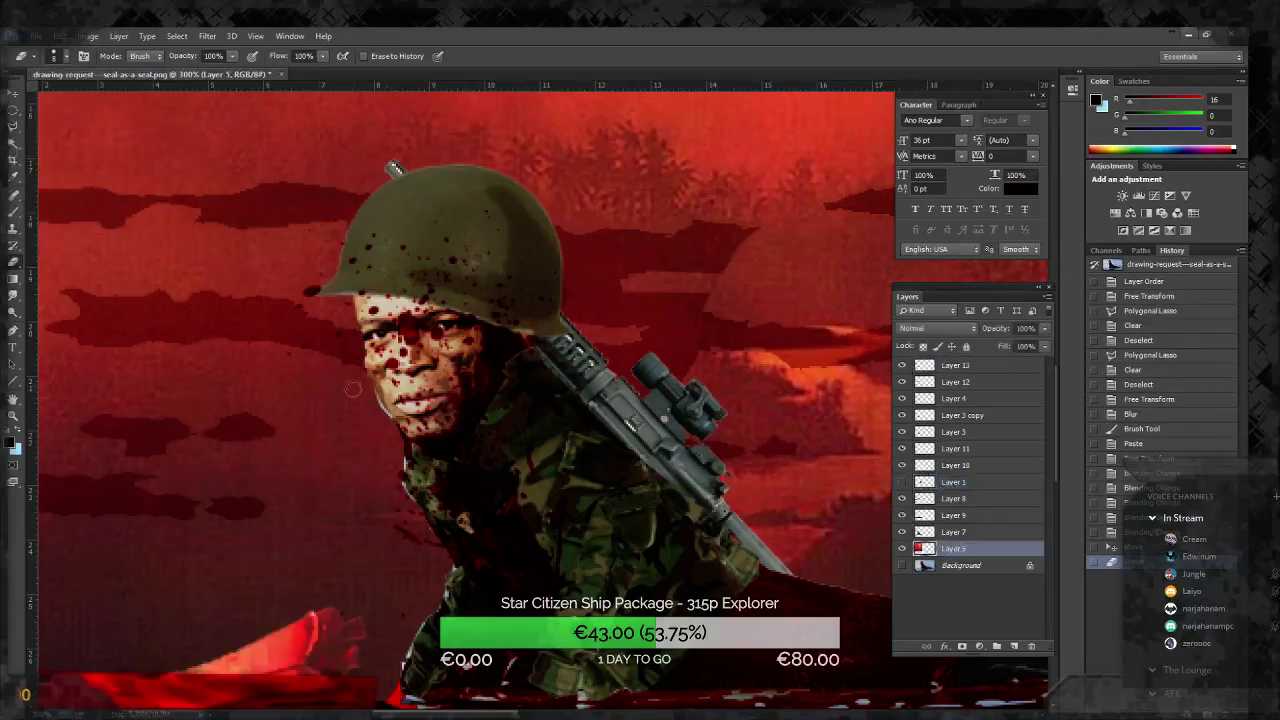
click(362, 392)
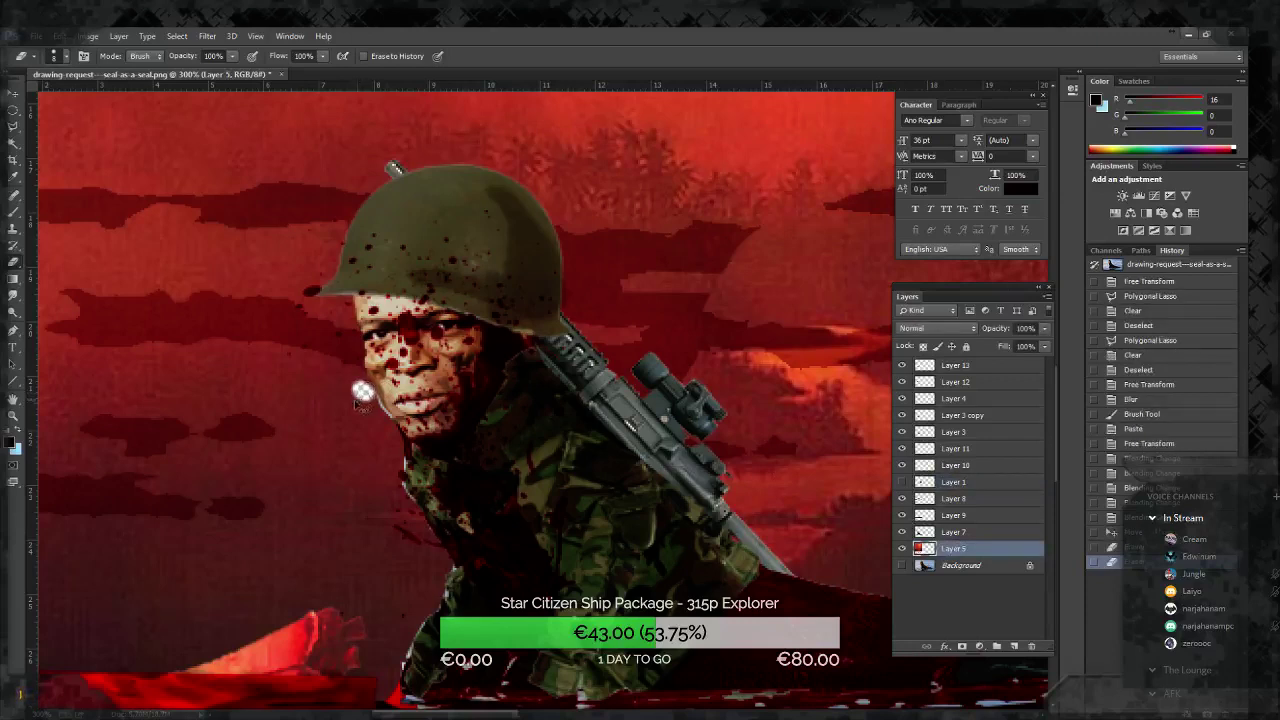
key(ctrl+z)
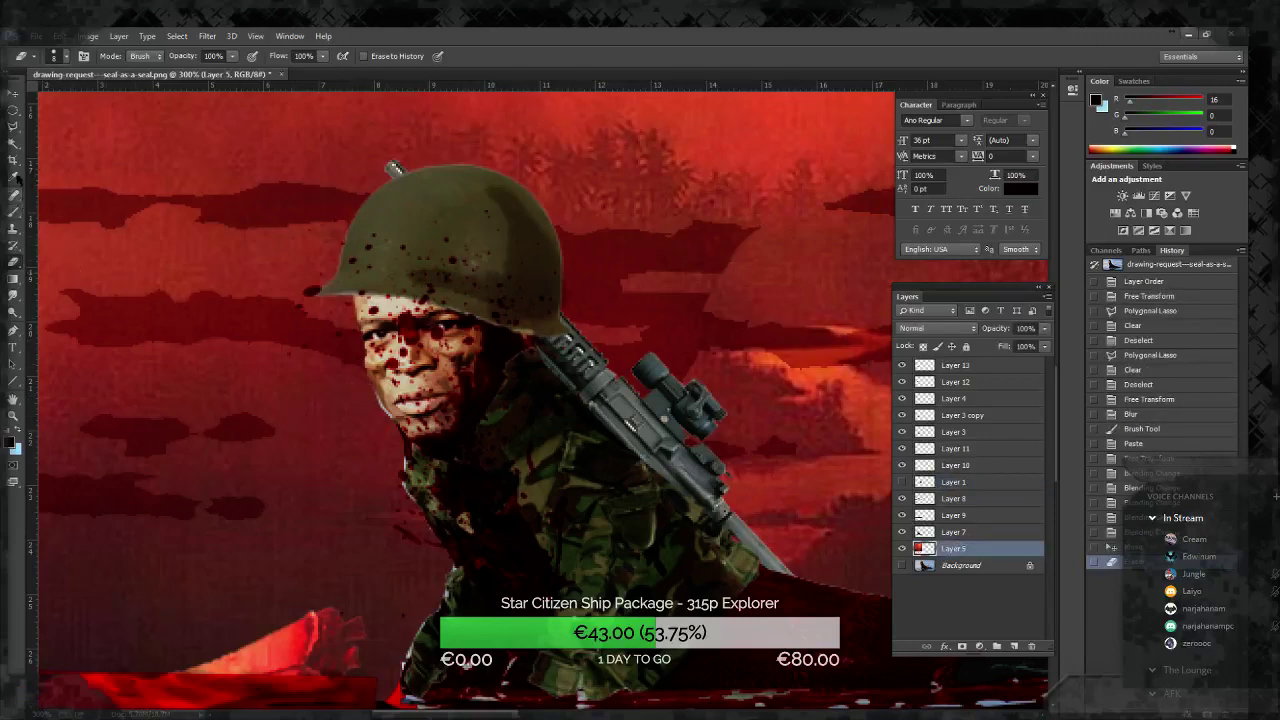
Step: Sample the dark blood red and dab it onto the soldier's cheek
click(14, 176)
click(240, 347)
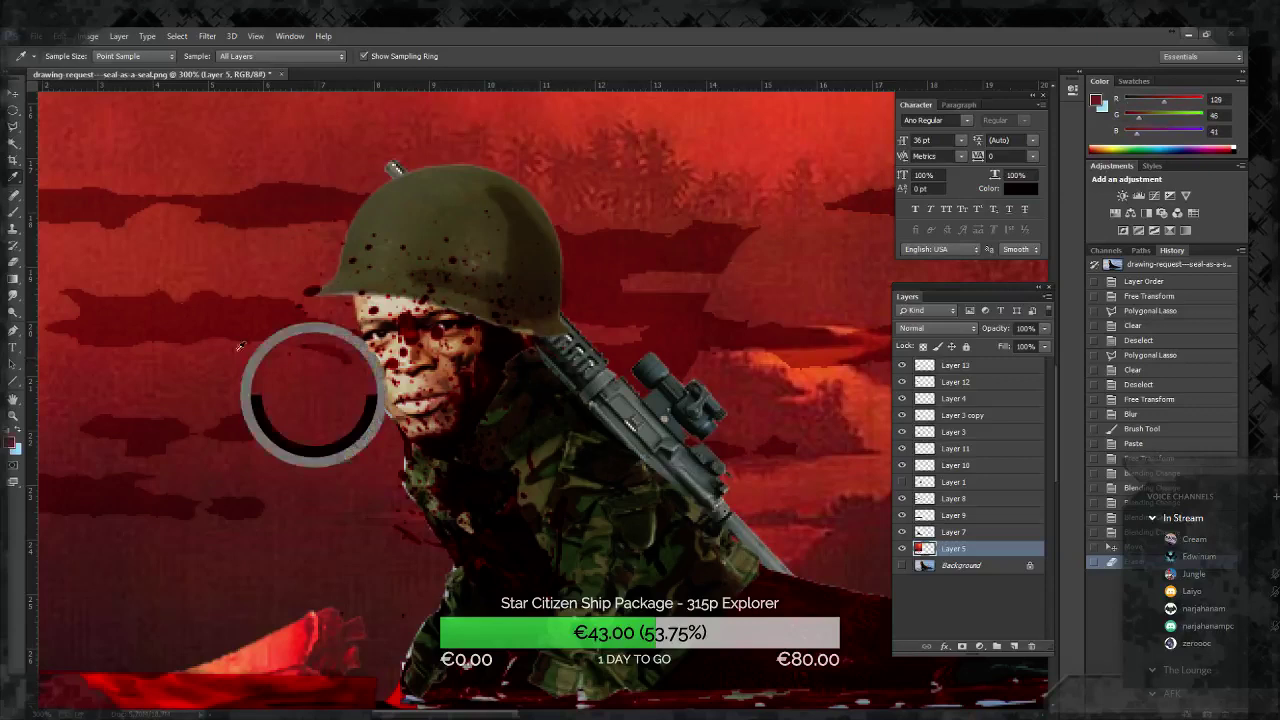
click(14, 212)
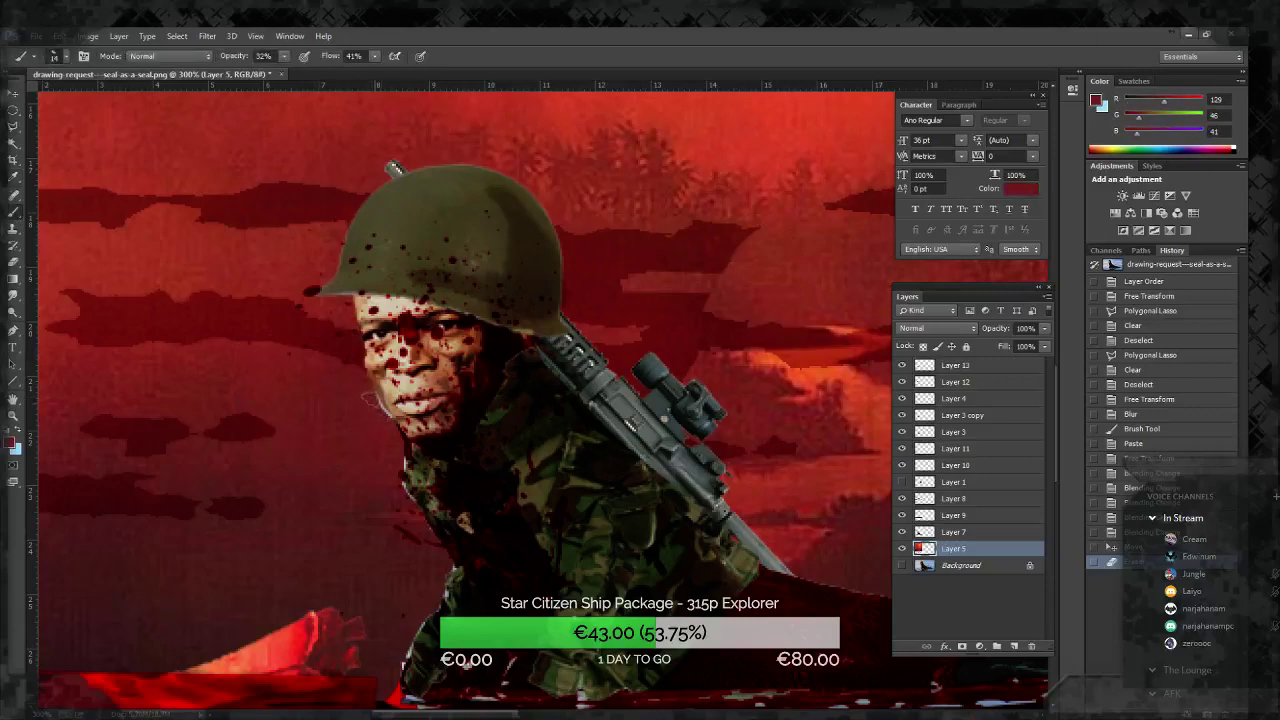
click(369, 399)
click(374, 393)
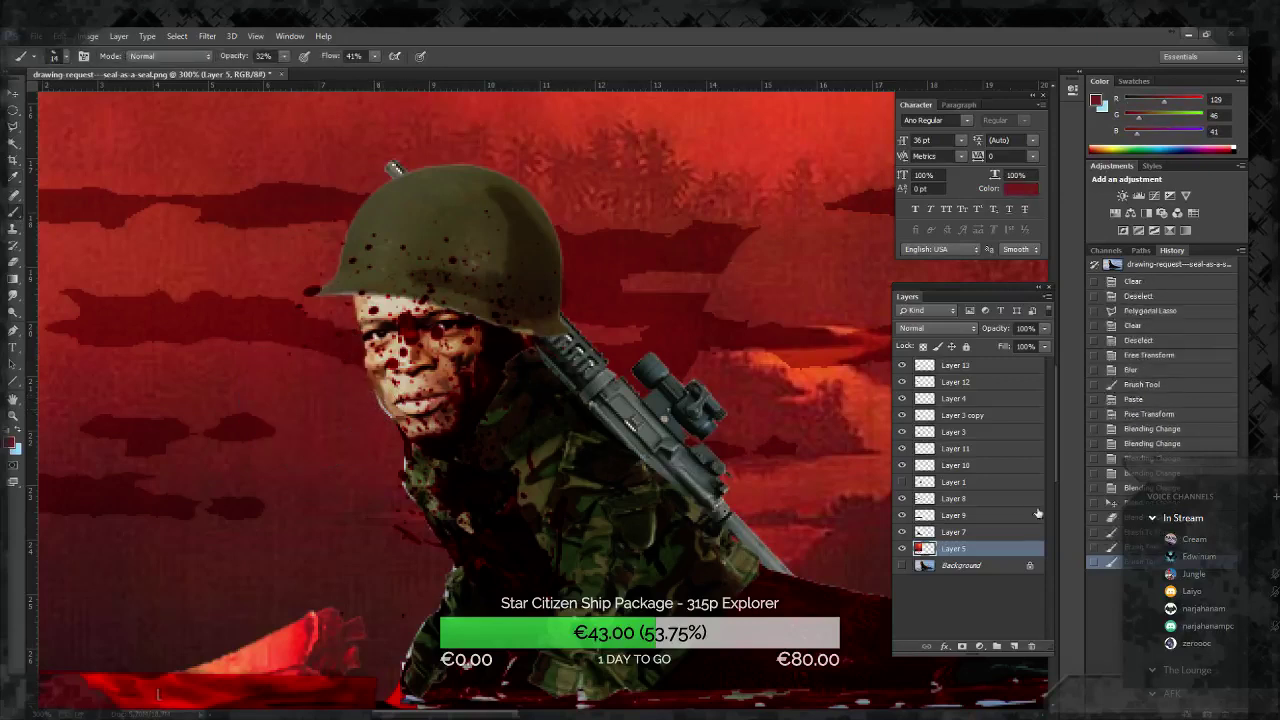
Step: On Layer 9, paint strokes along the soldier's left edge at lower opacity, then zoom out to the whole poster
click(953, 532)
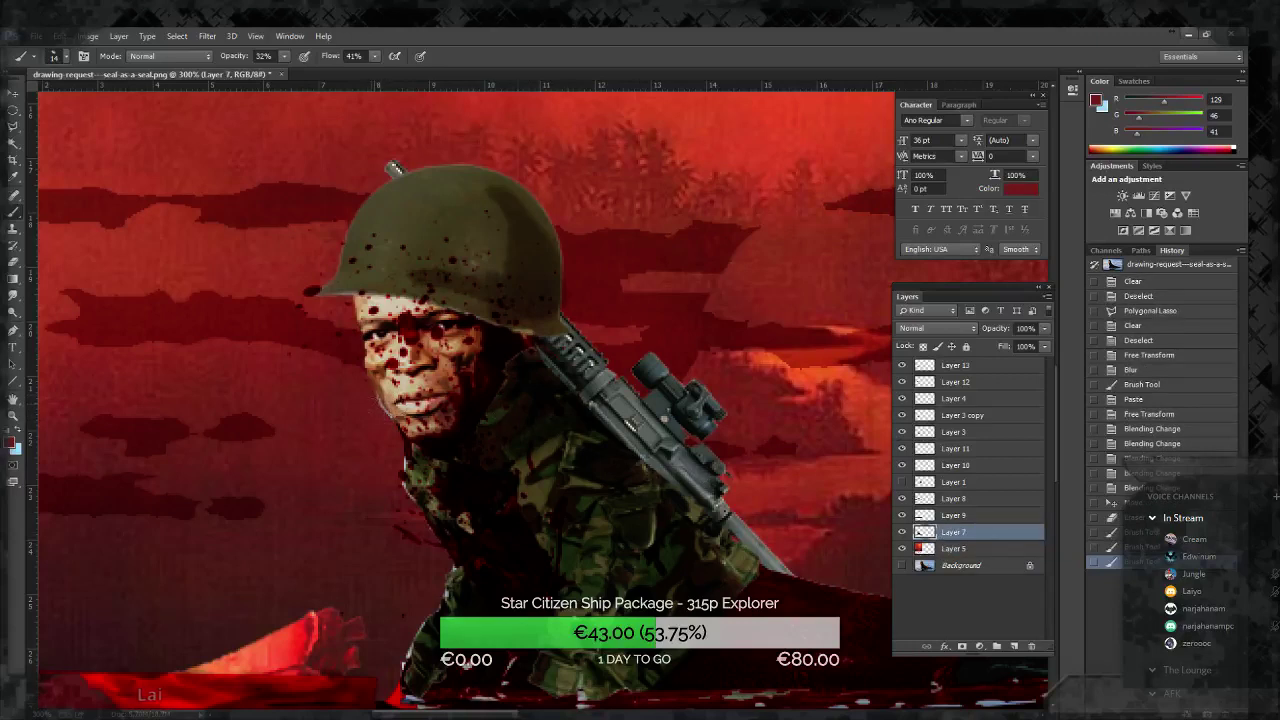
click(952, 518)
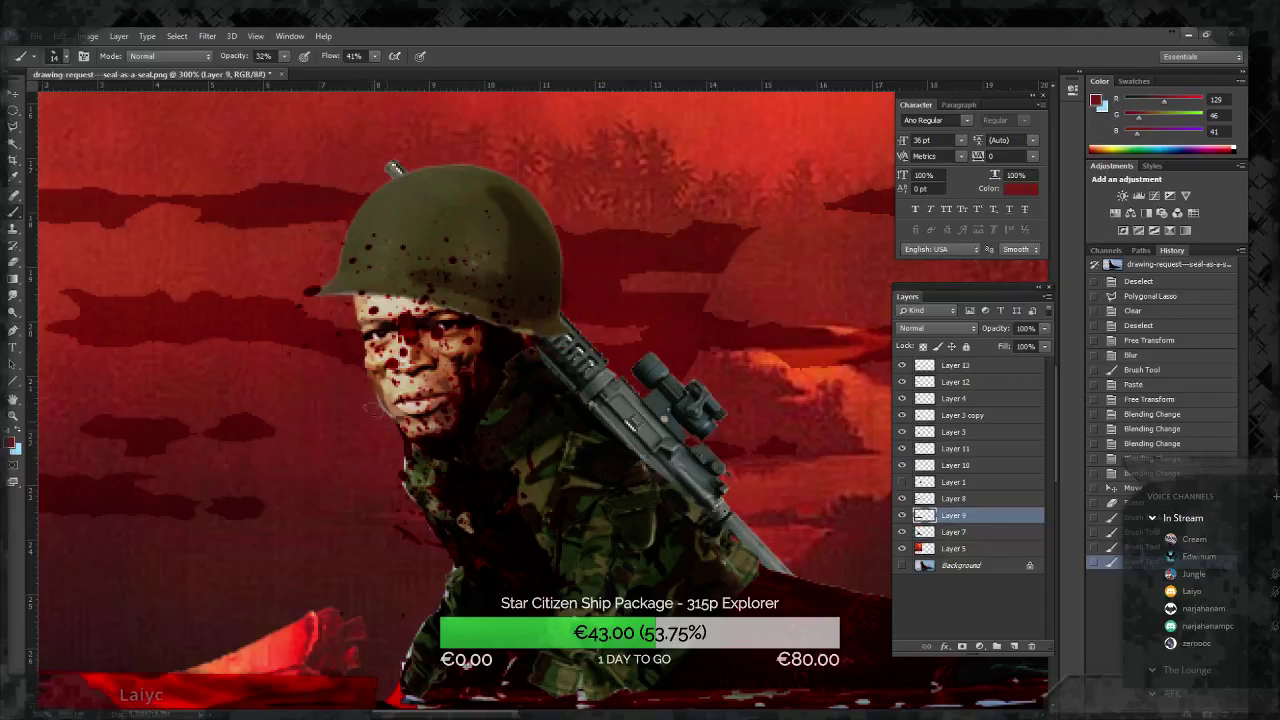
click(376, 410)
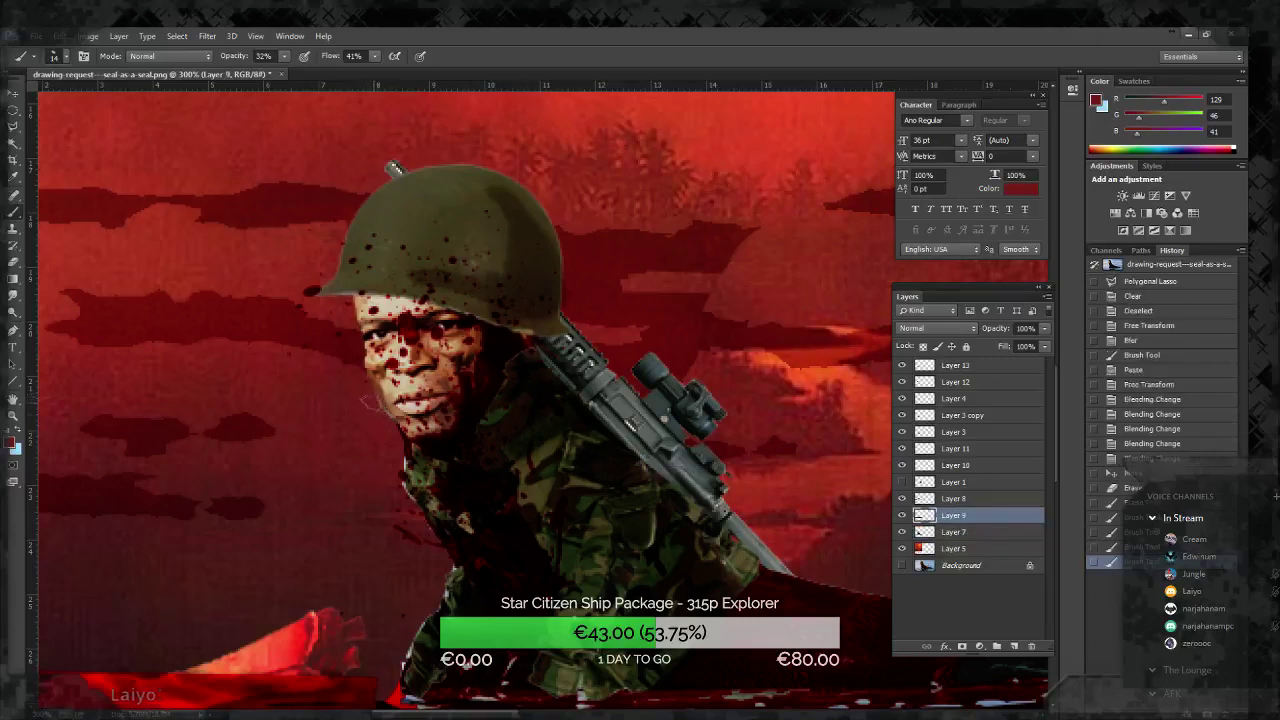
drag(352, 306, 374, 298)
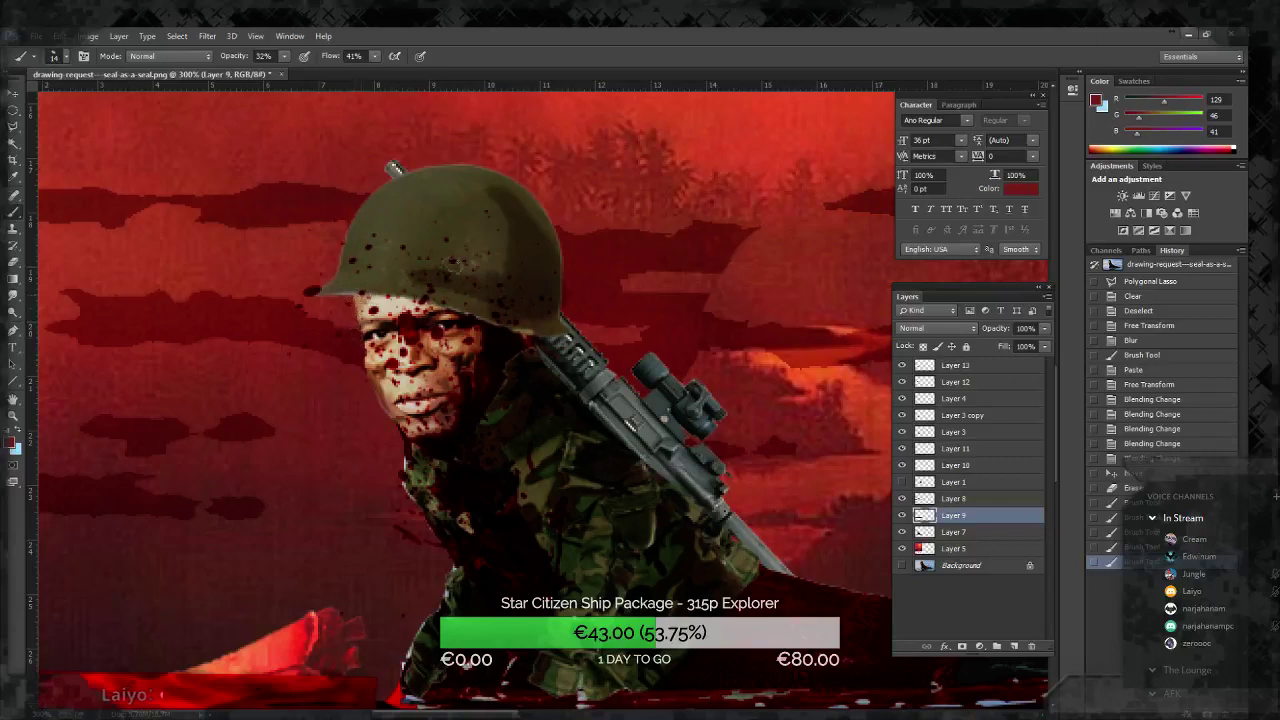
scroll(290, 458, down, 2)
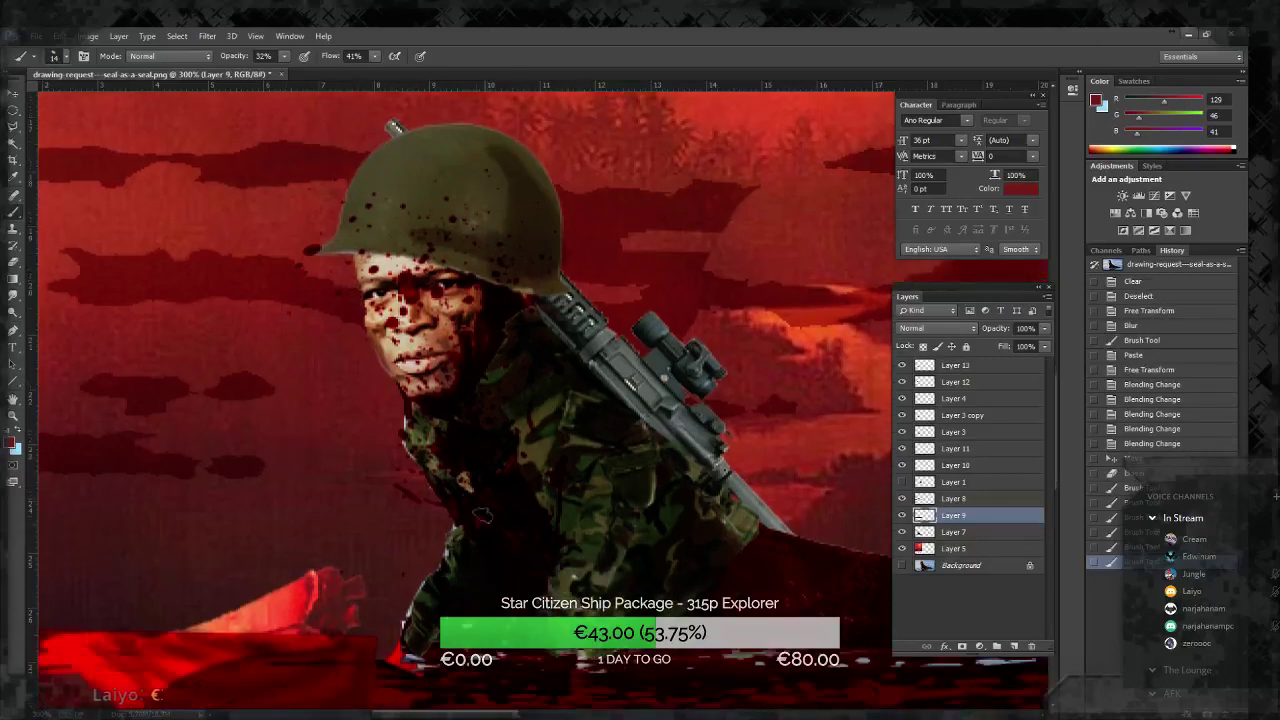
drag(378, 418, 410, 458)
click(282, 58)
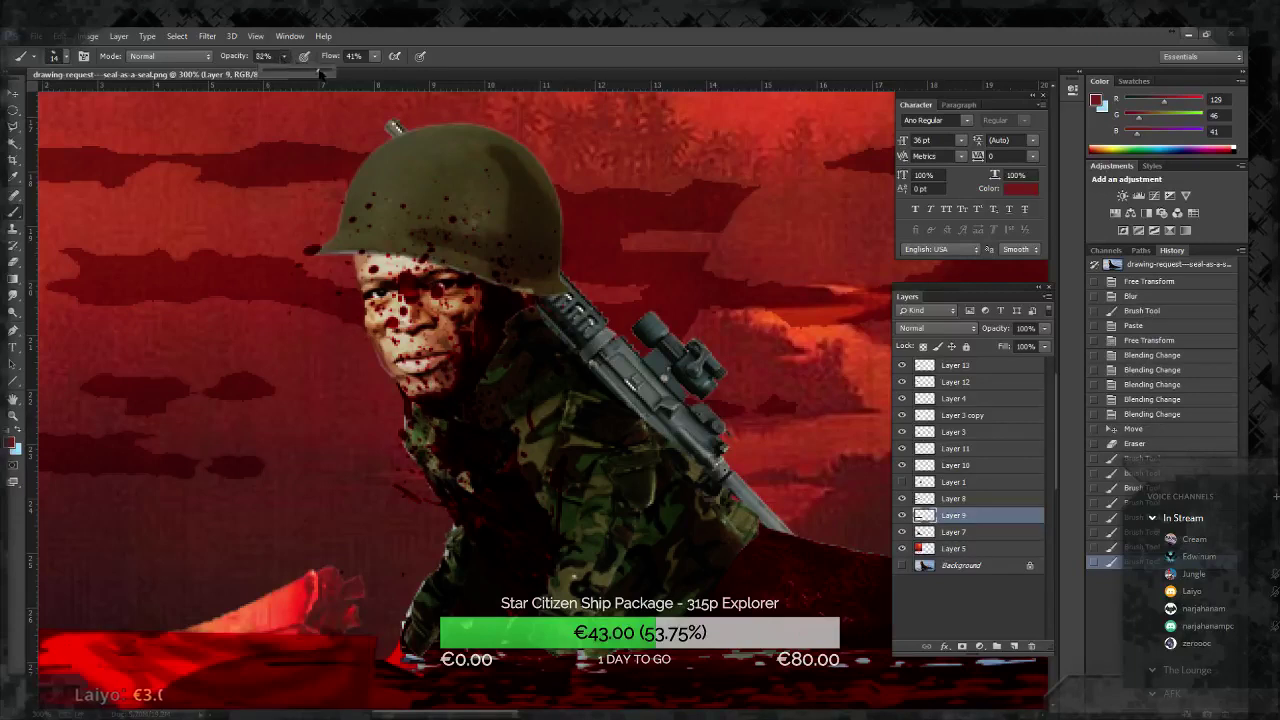
drag(402, 442, 412, 460)
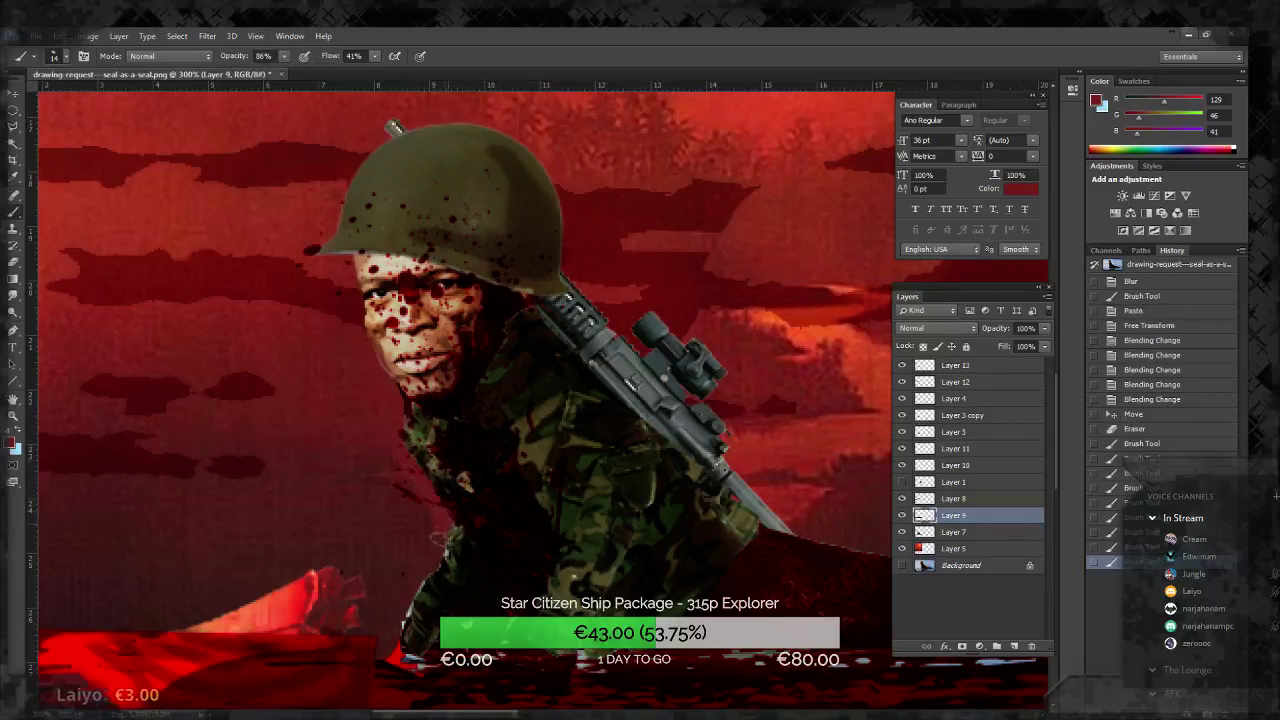
drag(412, 588, 396, 624)
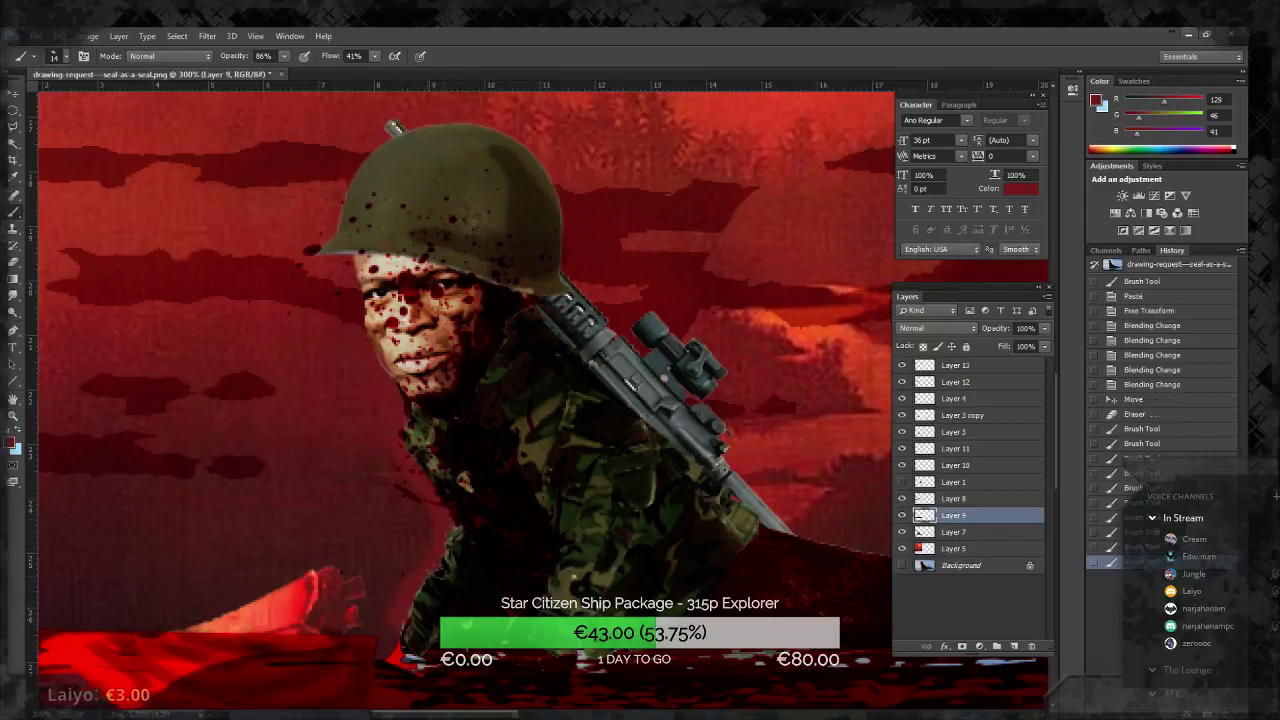
drag(430, 576, 440, 540)
key(ctrl+minus)
key(ctrl+minus)
key(ctrl+minus)
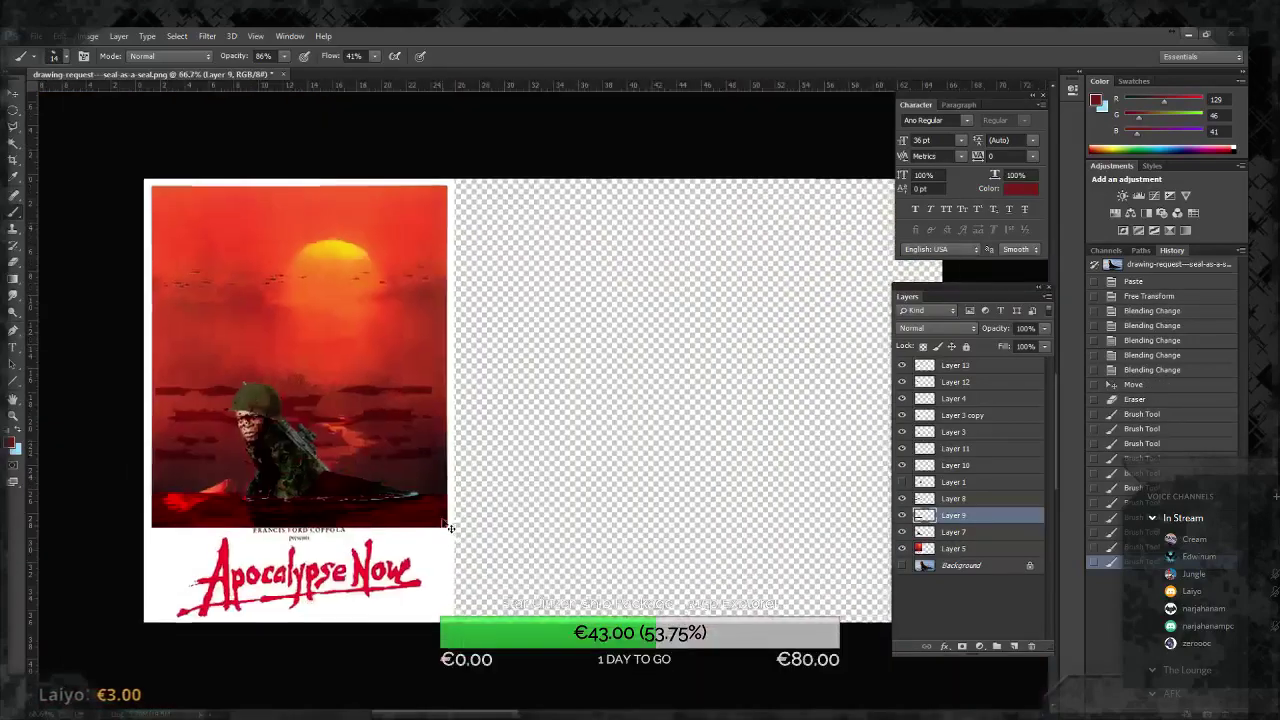
key(ctrl+minus)
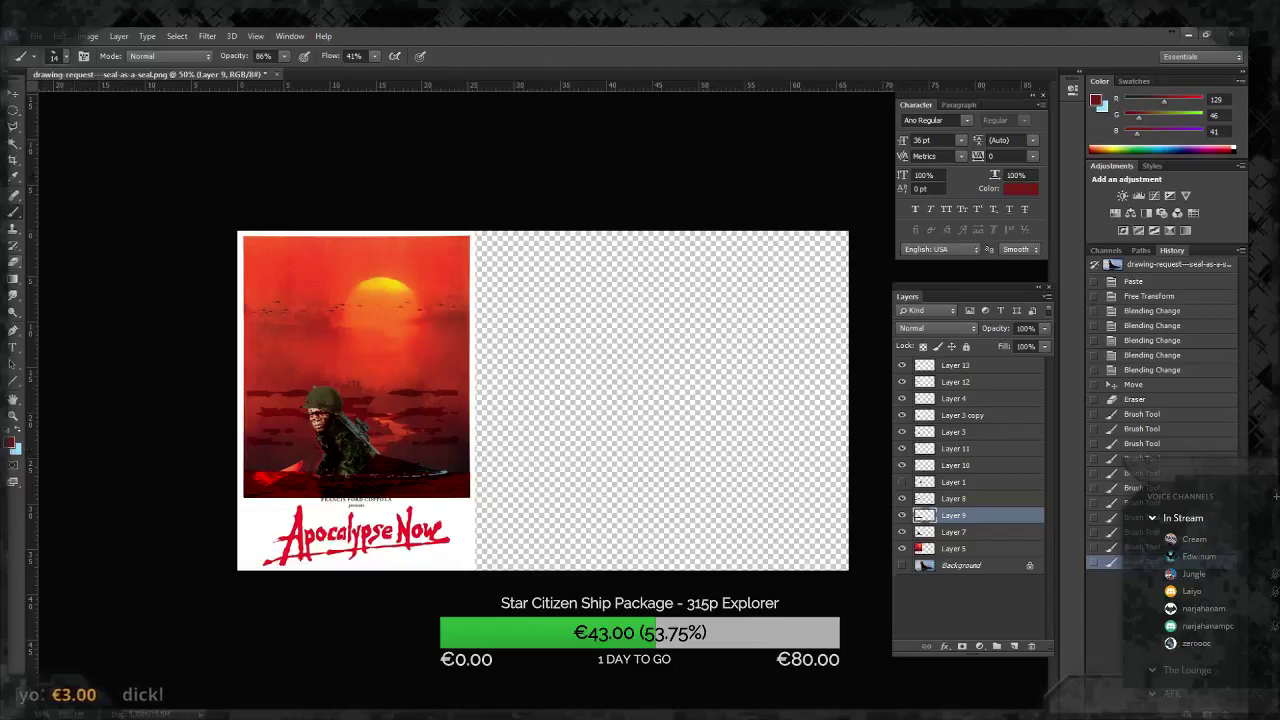
Step: Sample the title red and add a 72 pt 'Seal' text layer on the empty area
click(13, 347)
click(13, 176)
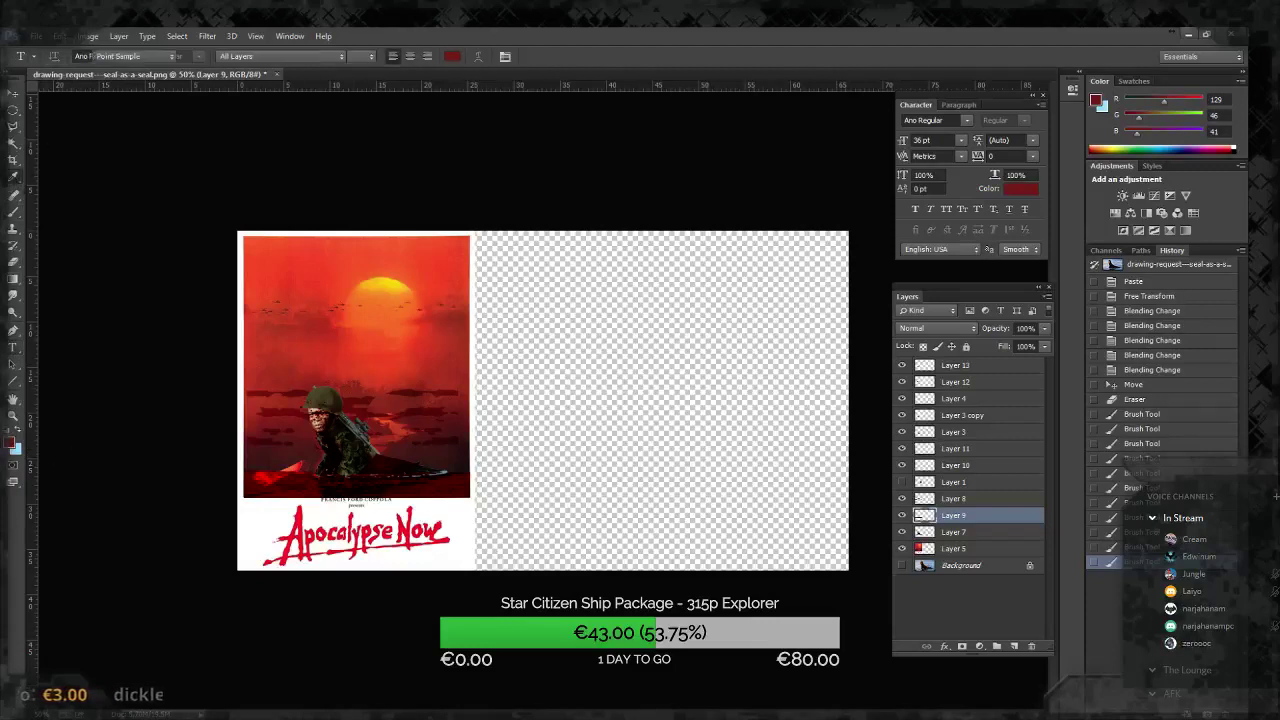
click(355, 524)
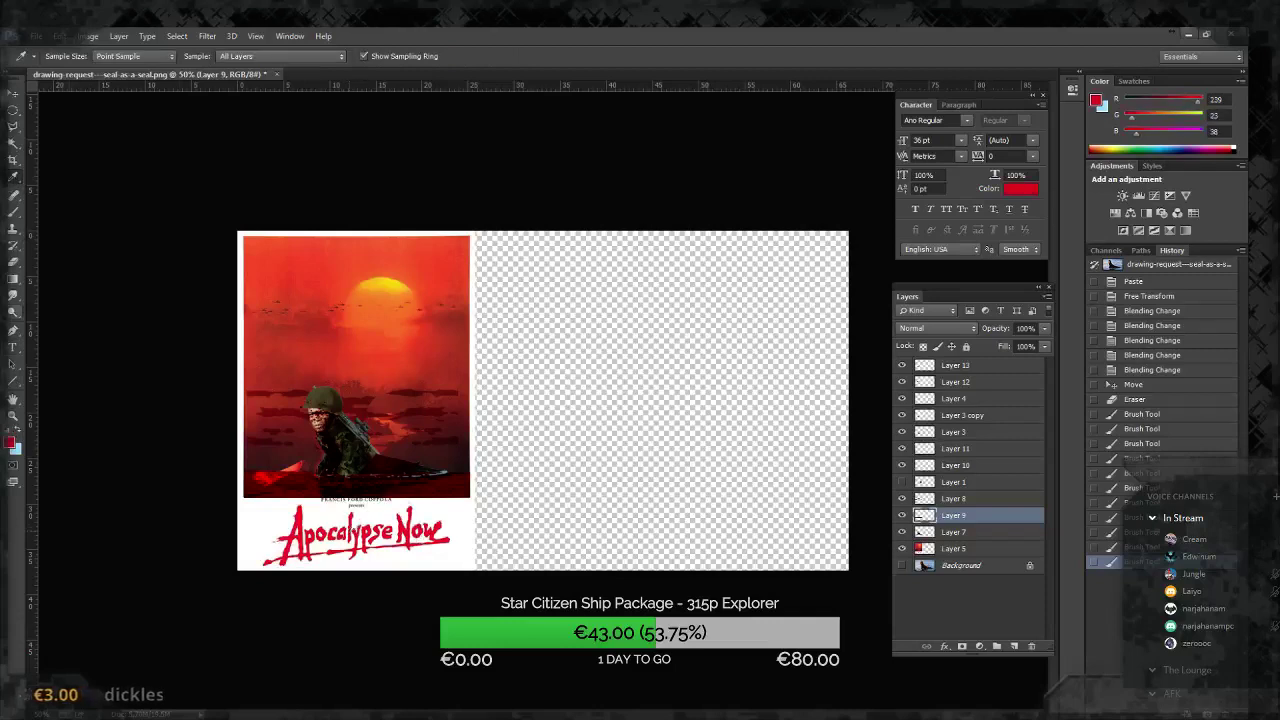
click(13, 347)
click(575, 400)
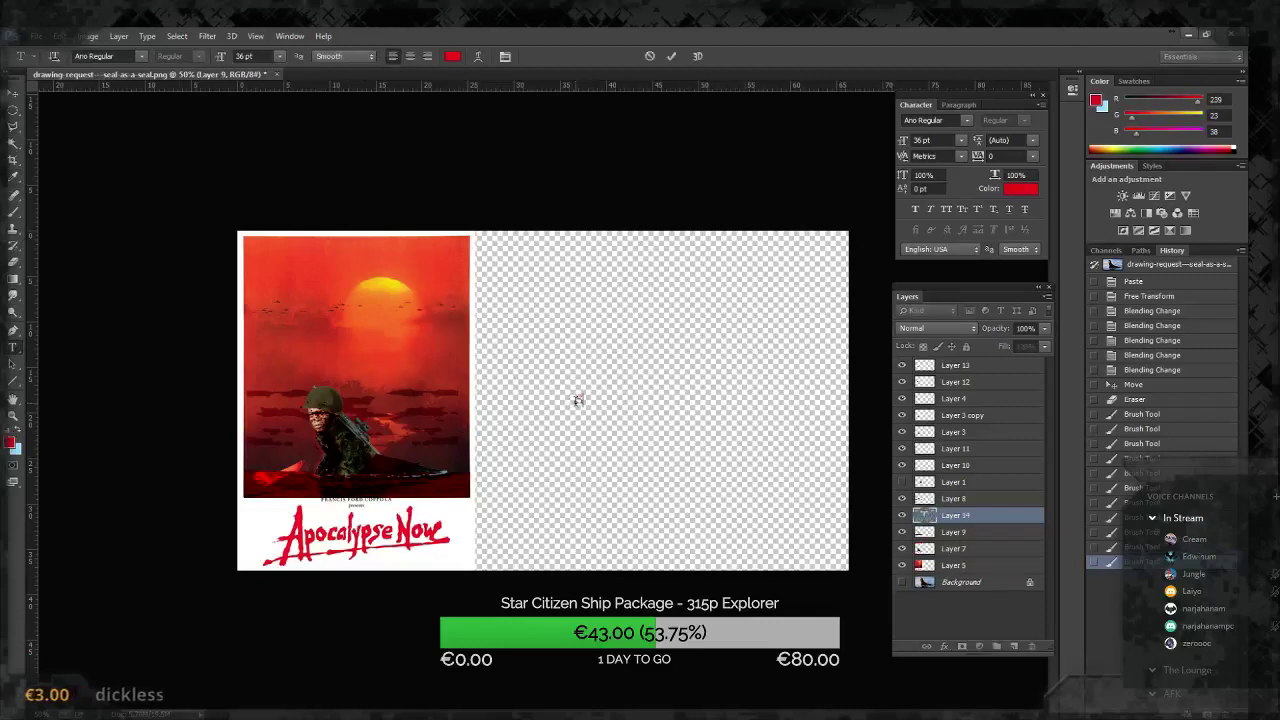
key(ctrl+a)
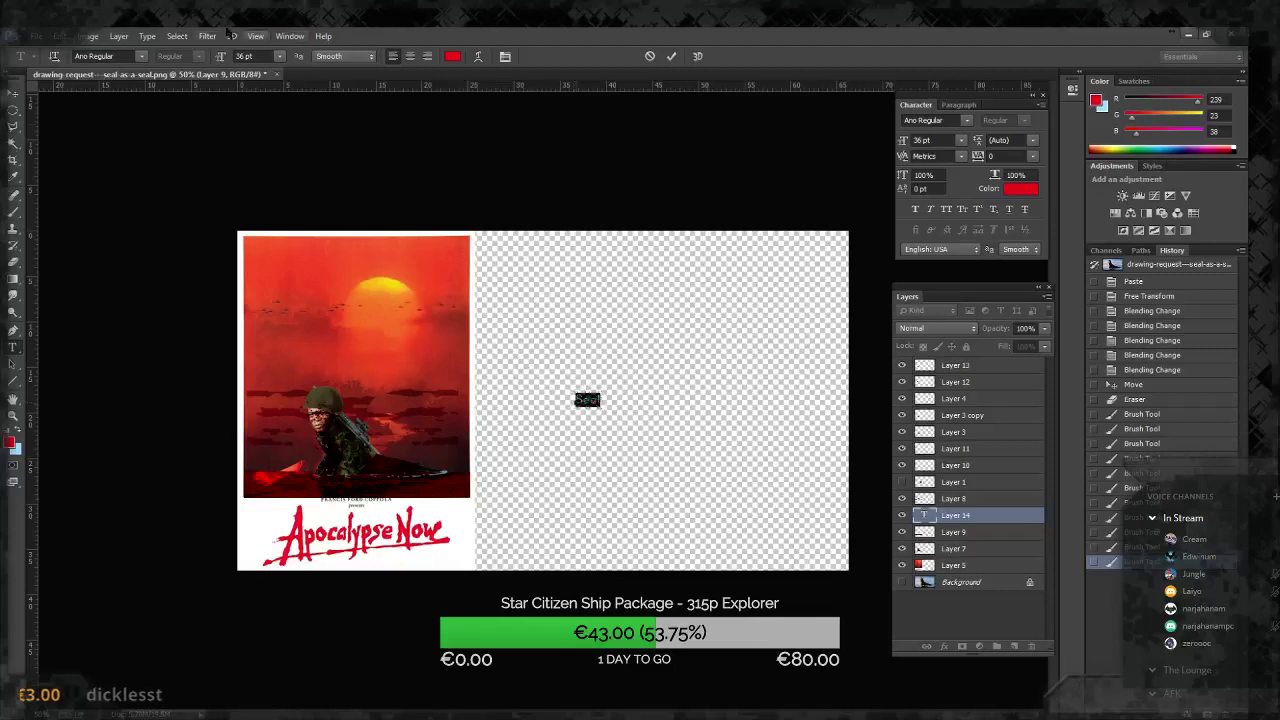
click(276, 55)
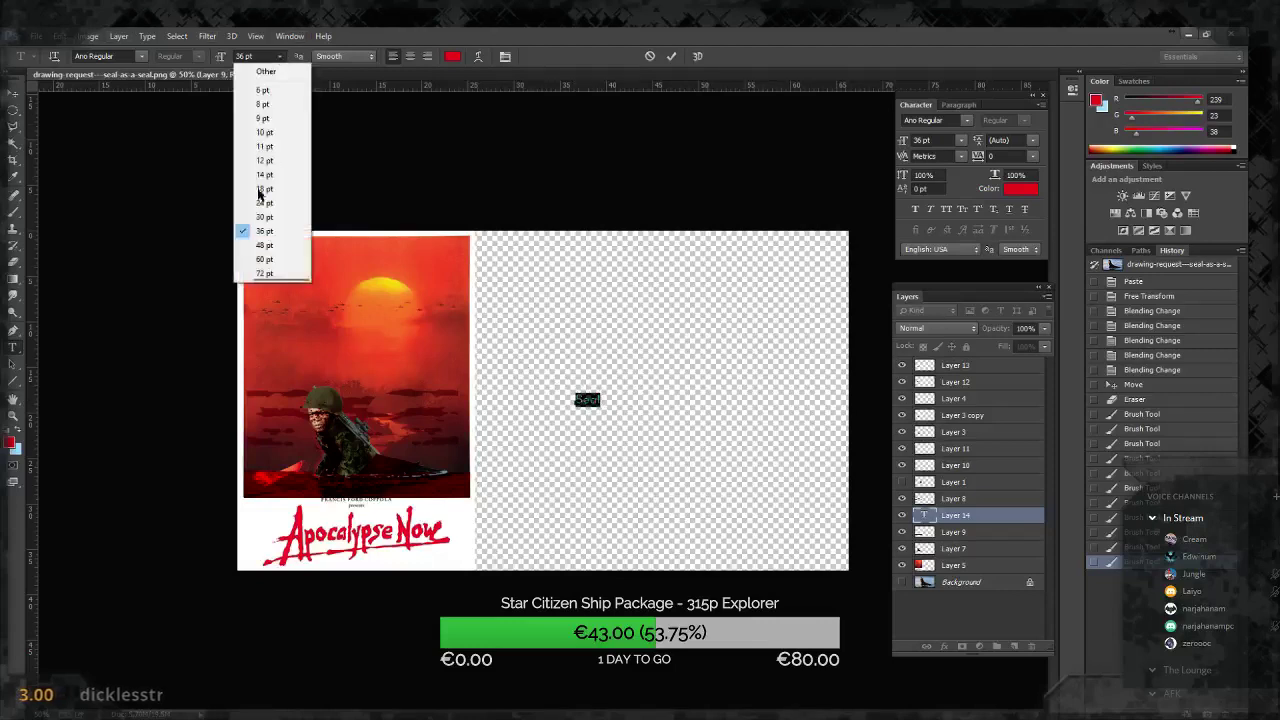
click(272, 278)
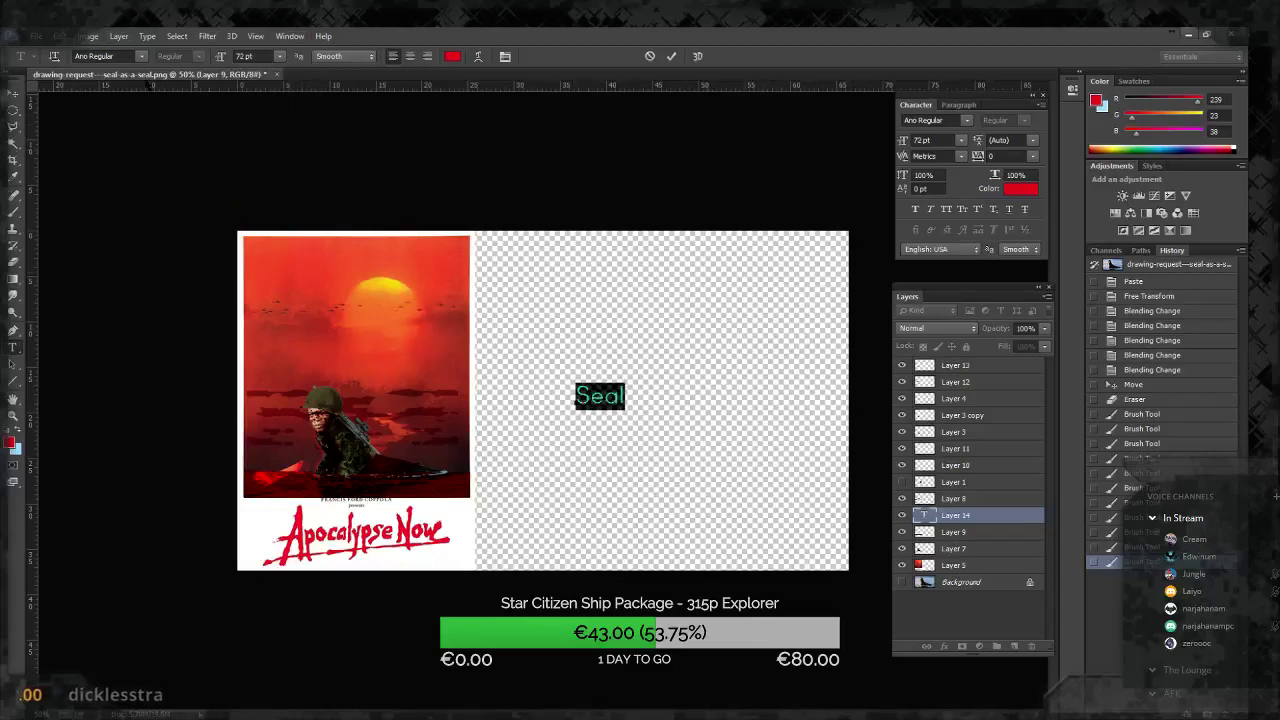
click(990, 510)
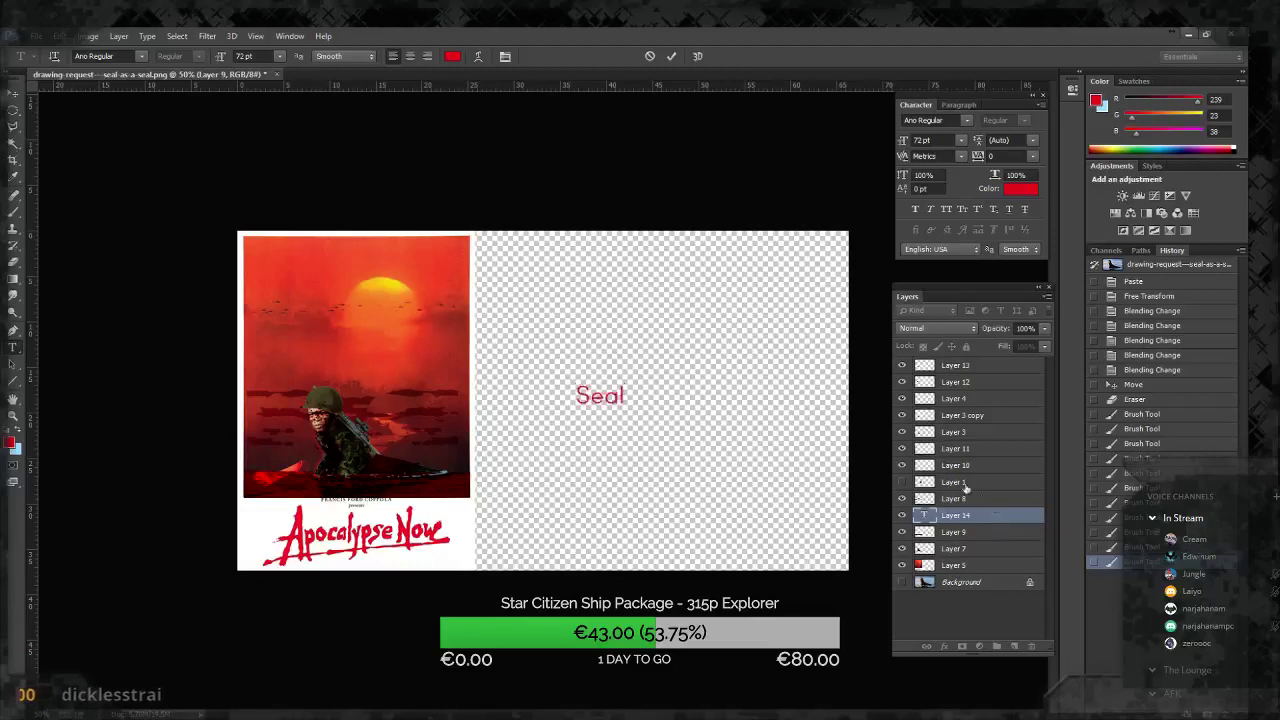
Step: Hide Layer 8 and darken Layer 4 to black with Hue/Saturation Lightness -100
click(903, 431)
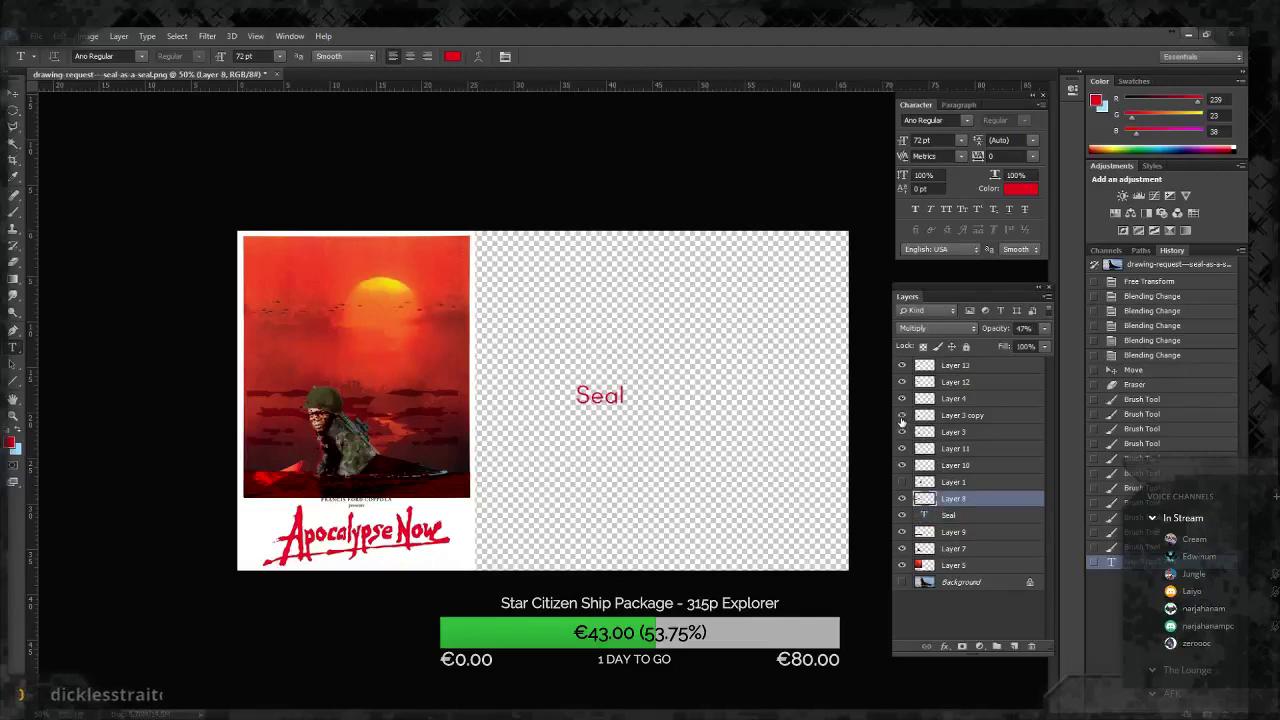
click(955, 399)
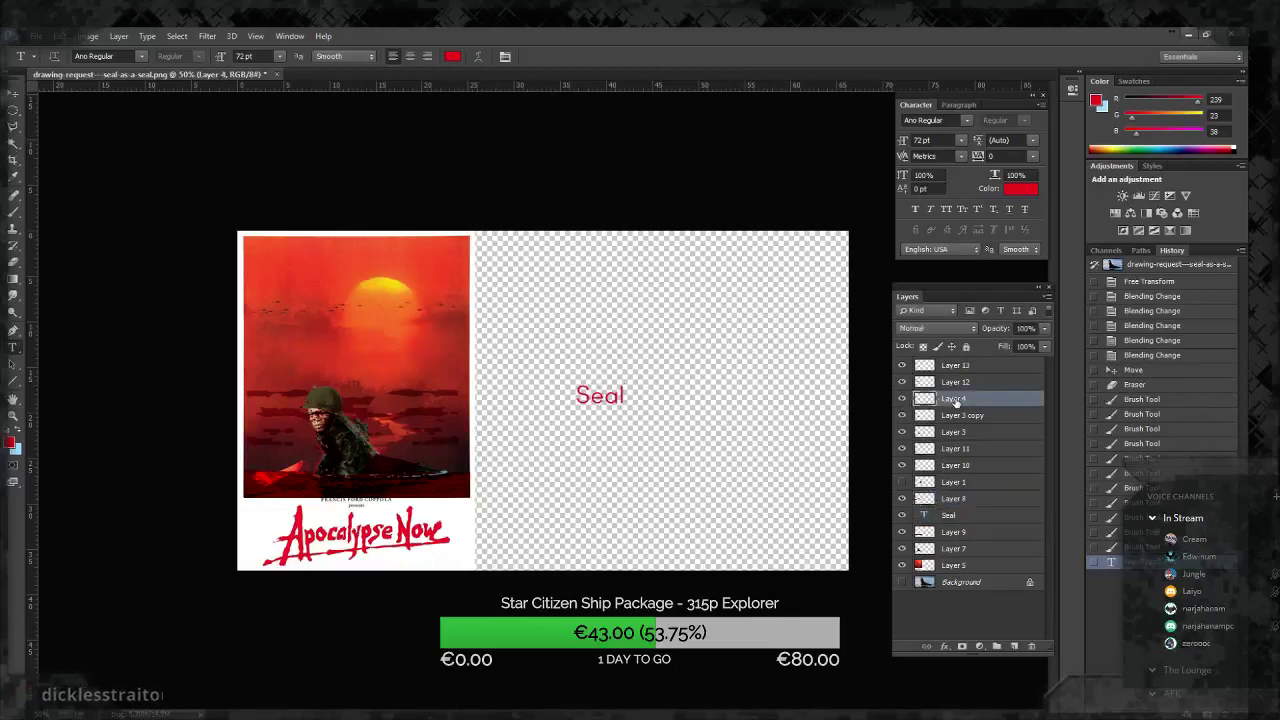
key(ctrl+u)
mouse_move(775, 362)
mouse_down()
mouse_move(712, 362)
mouse_move(737, 370)
mouse_up()
key(Return)
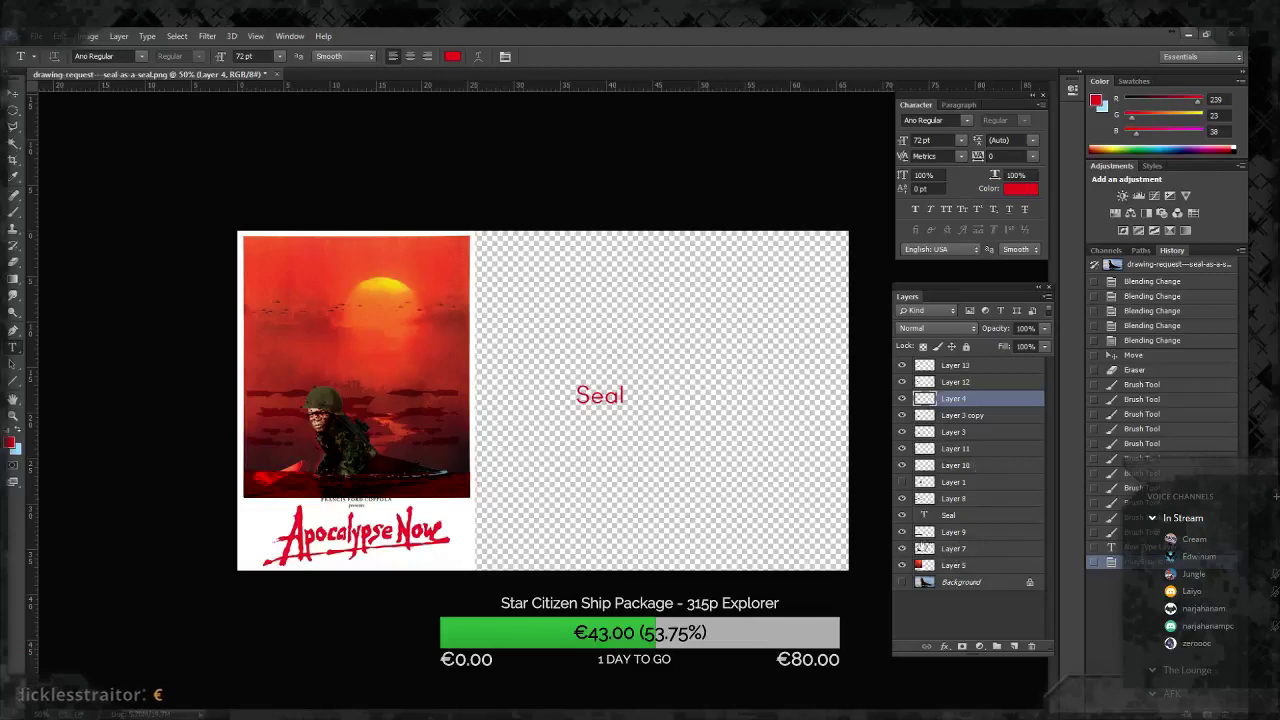
Step: Set the Seal text to 111 pt and try the Beware of the Zombies font
double_click(920, 515)
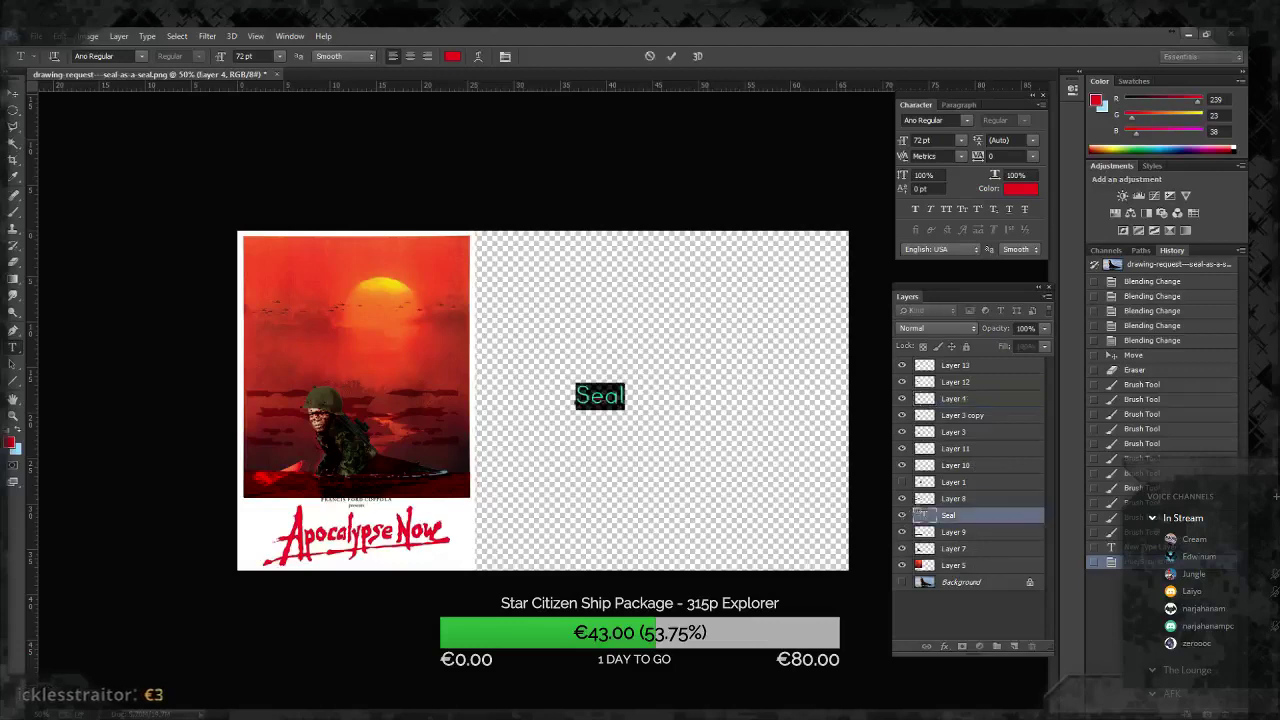
double_click(240, 56)
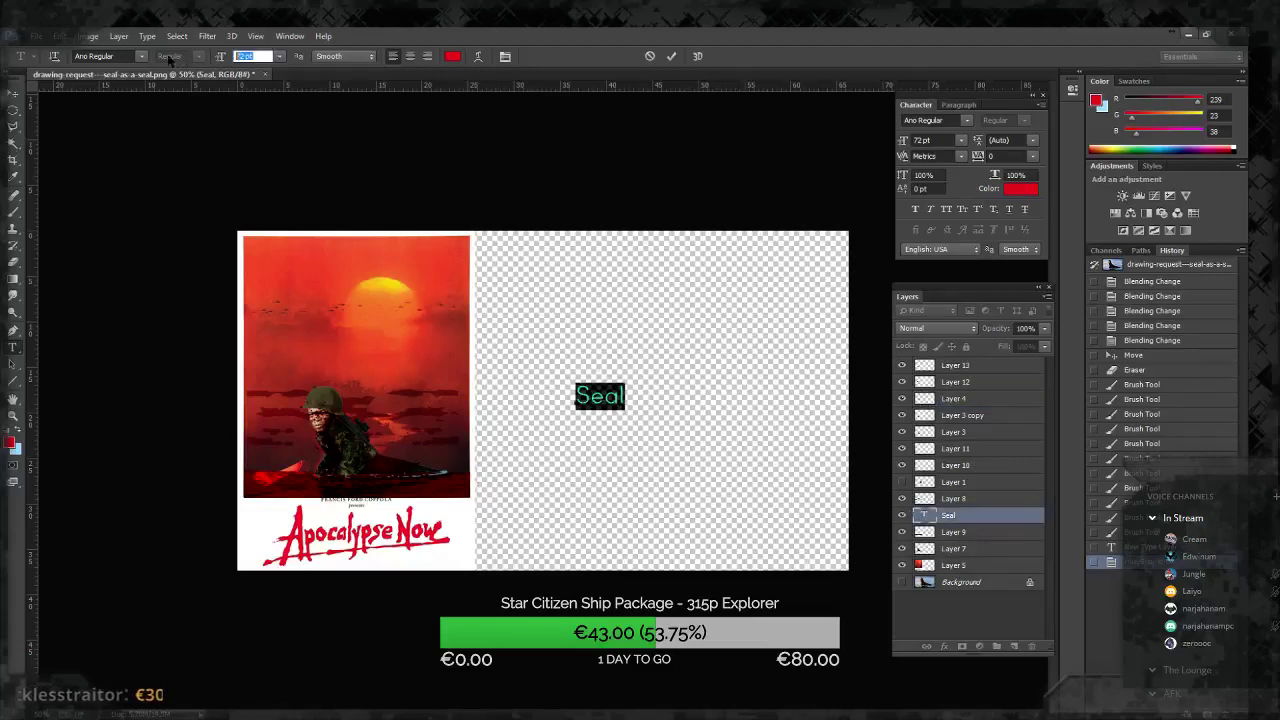
text(111)
click(143, 56)
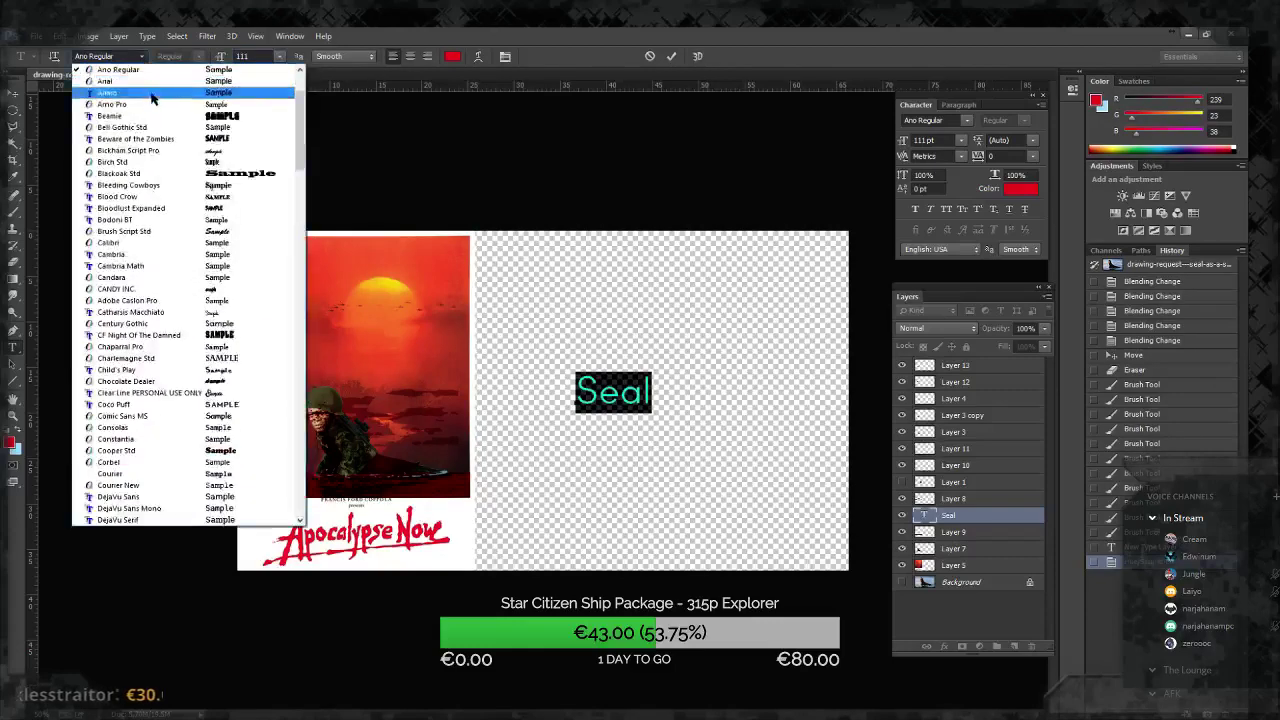
scroll(220, 215, up, 3)
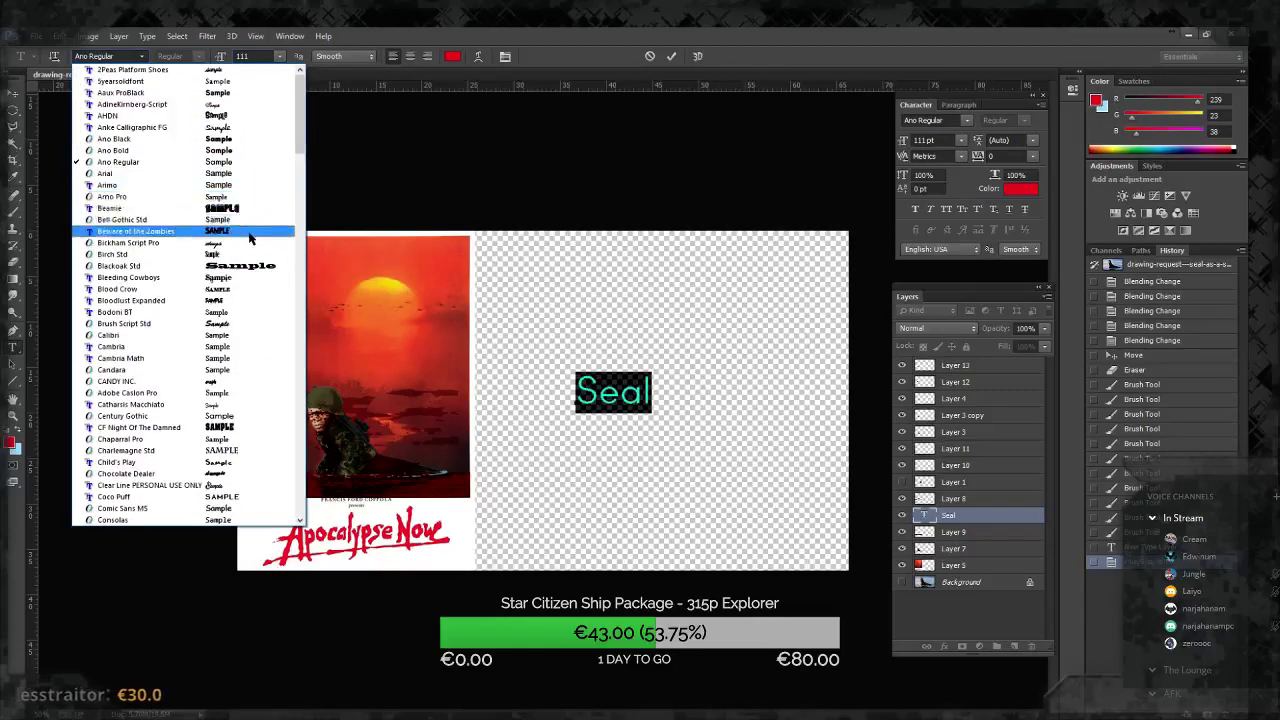
click(250, 237)
Step: Commit the text, check its layer style without changes, and retype it as 'SEAL'
click(143, 56)
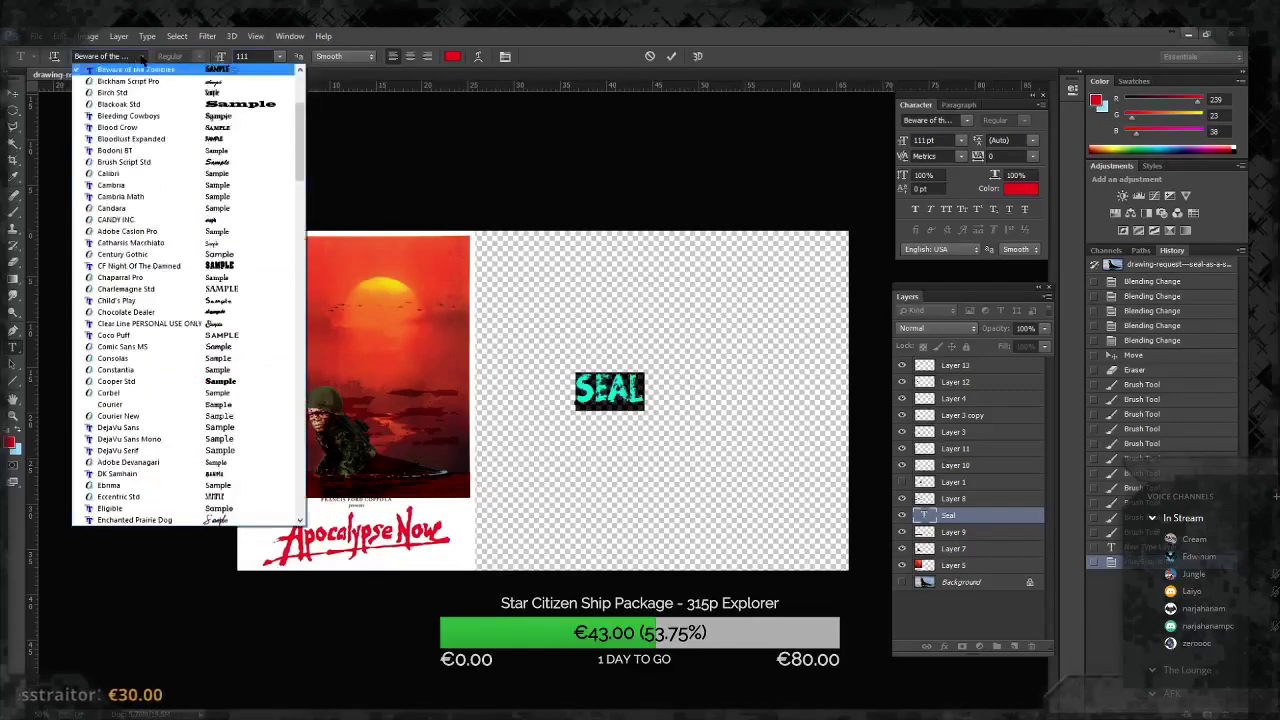
scroll(189, 180, up, 3)
scroll(189, 180, up, 3)
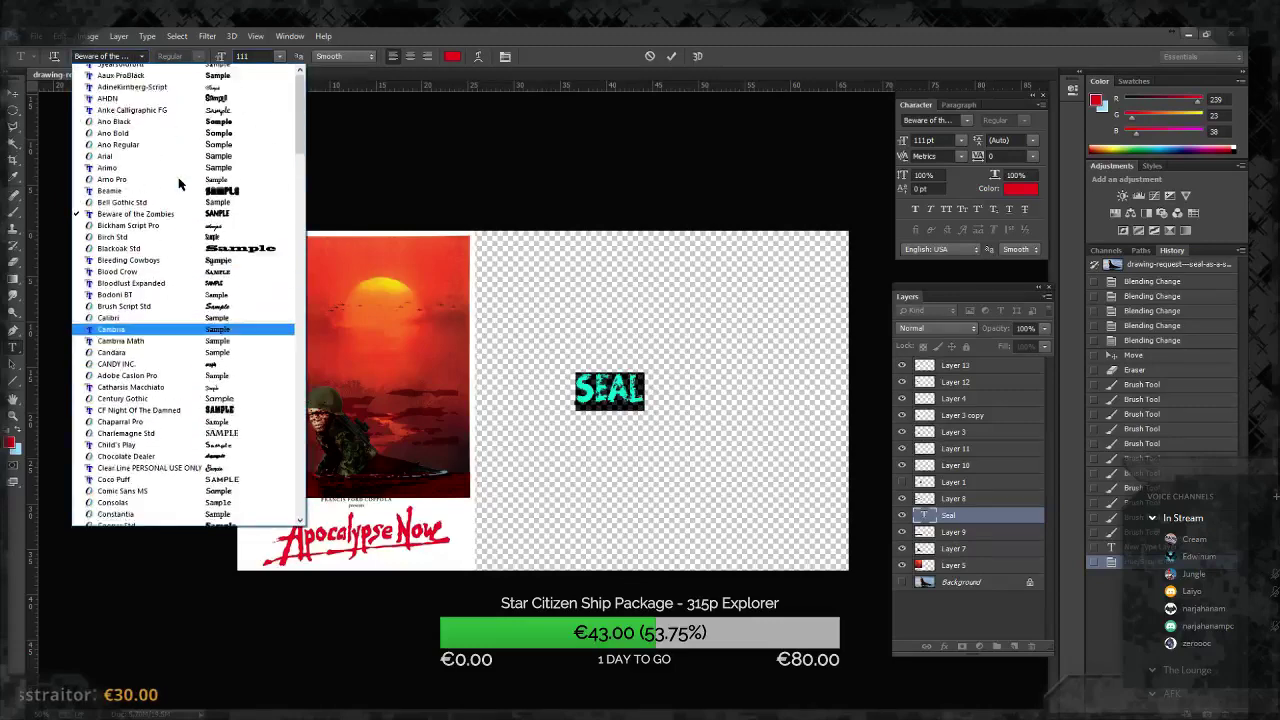
click(931, 519)
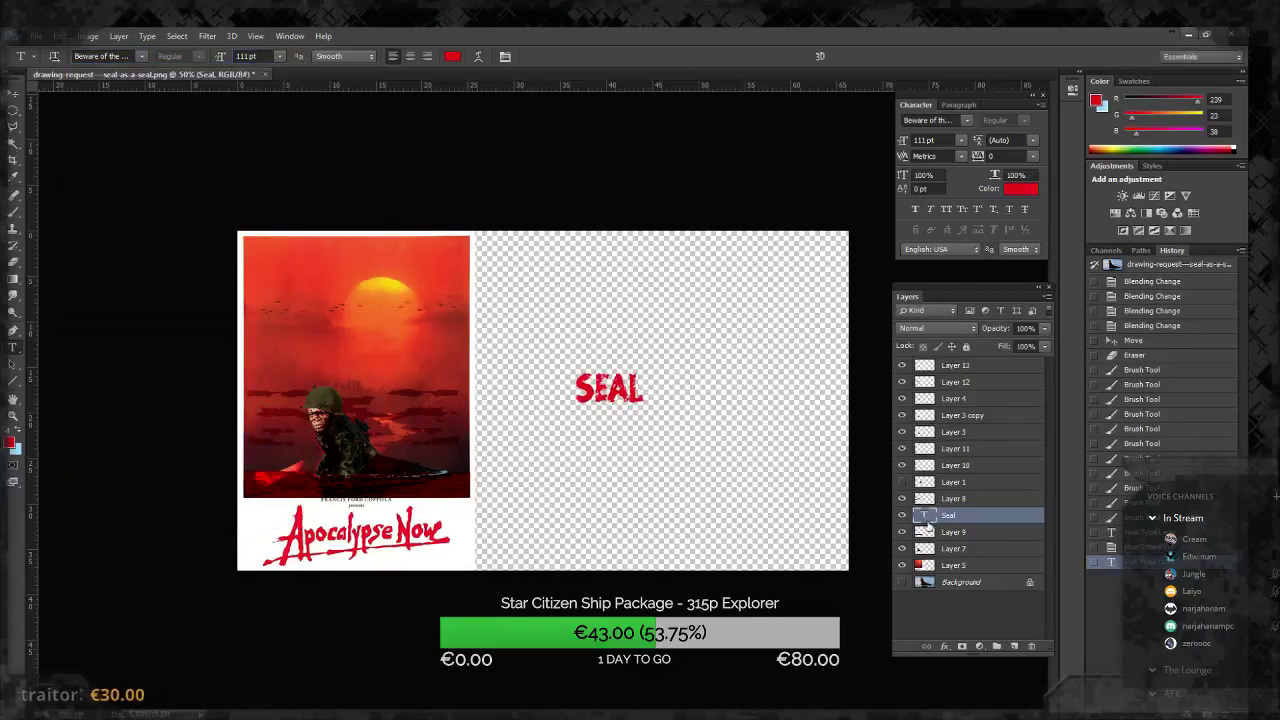
double_click(930, 522)
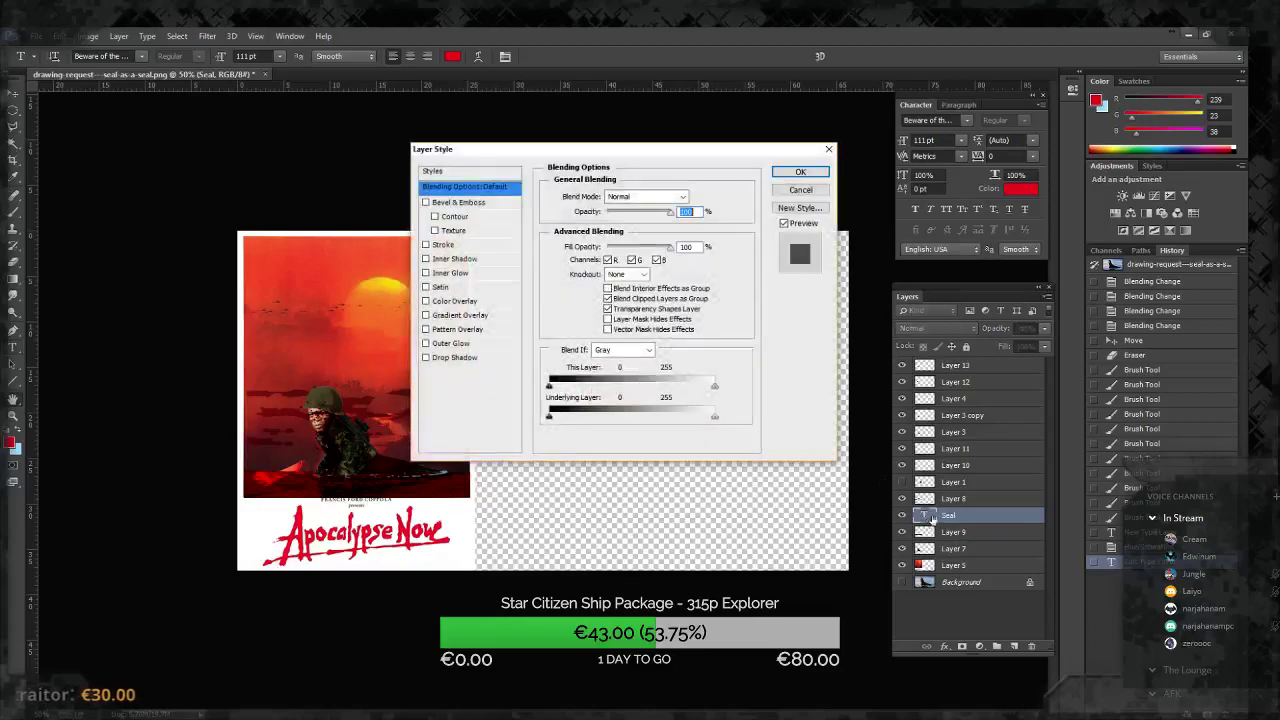
key(Escape)
double_click(921, 515)
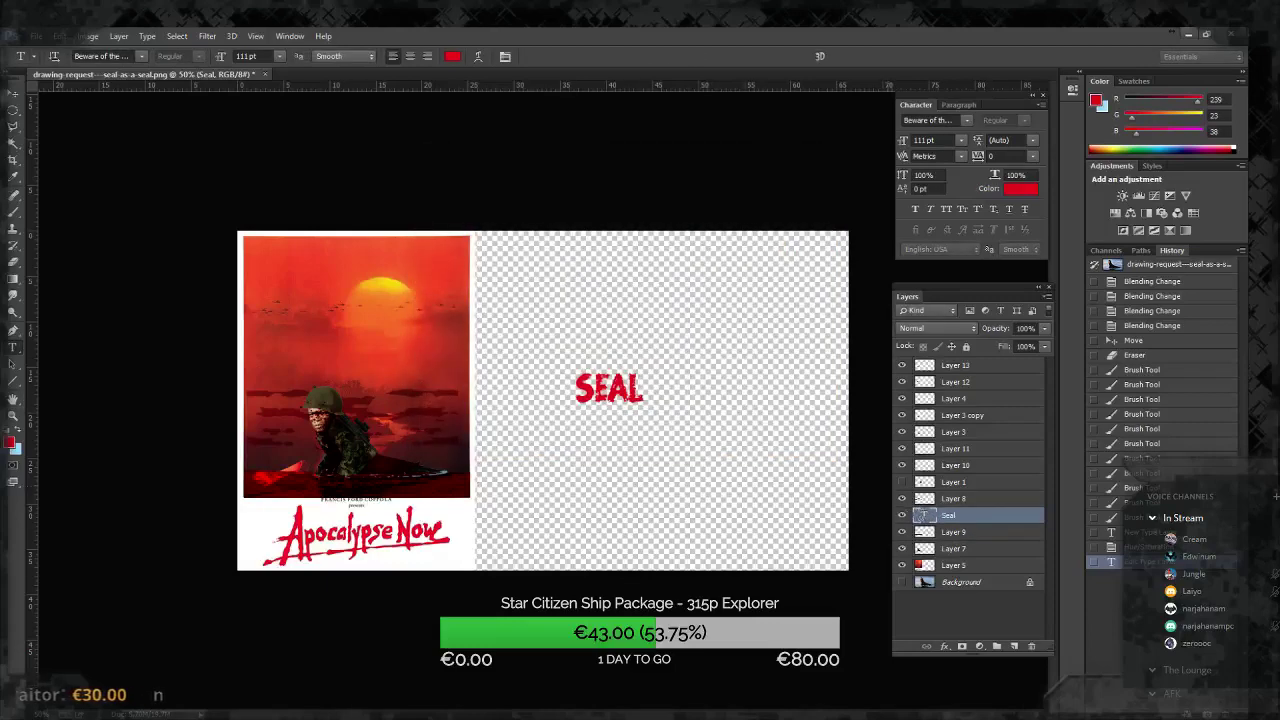
text(SEAL)
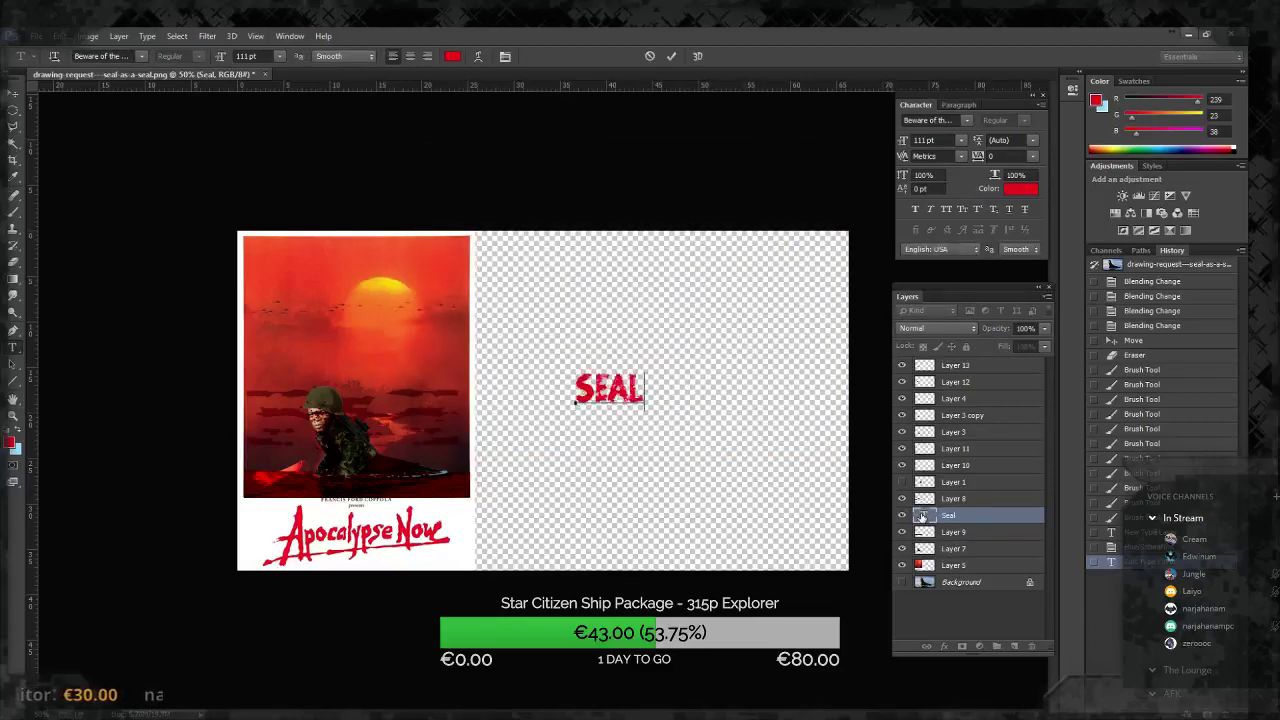
Step: Try Feast of Flesh on SEAL, then settle on the HVD Peace font
double_click(921, 515)
click(141, 56)
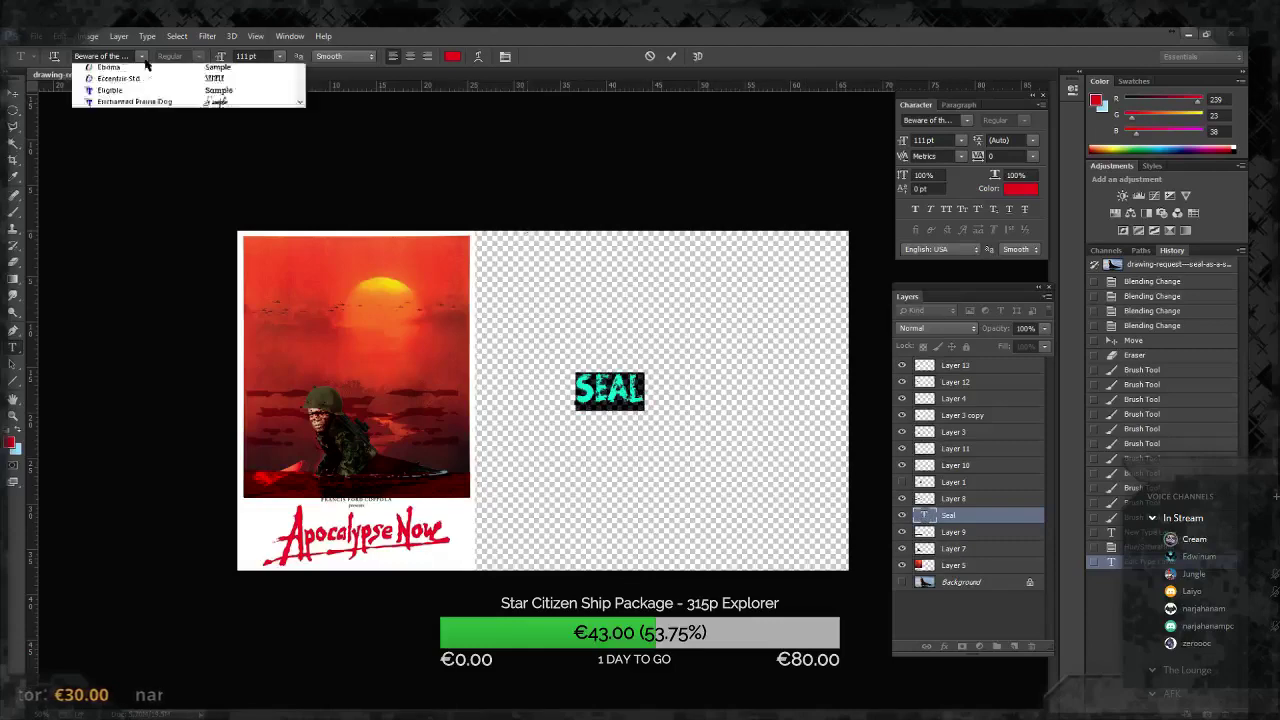
scroll(241, 372, down, 2)
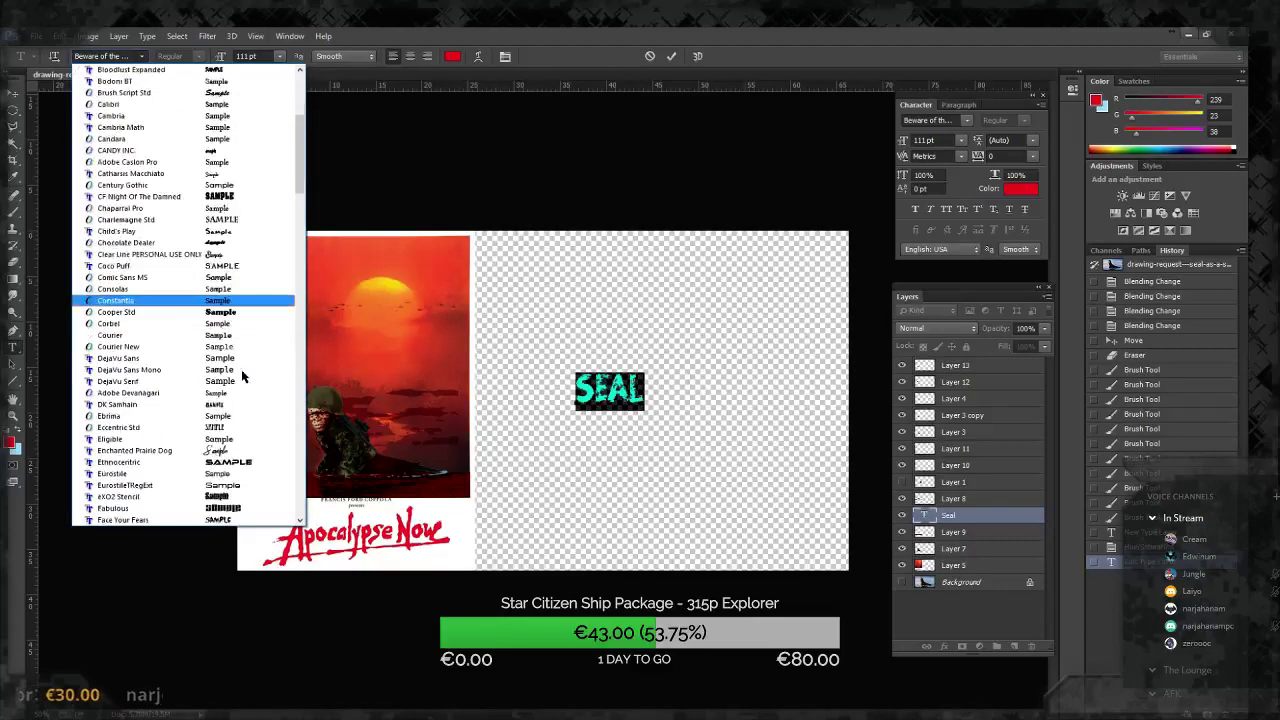
scroll(241, 369, down, 2)
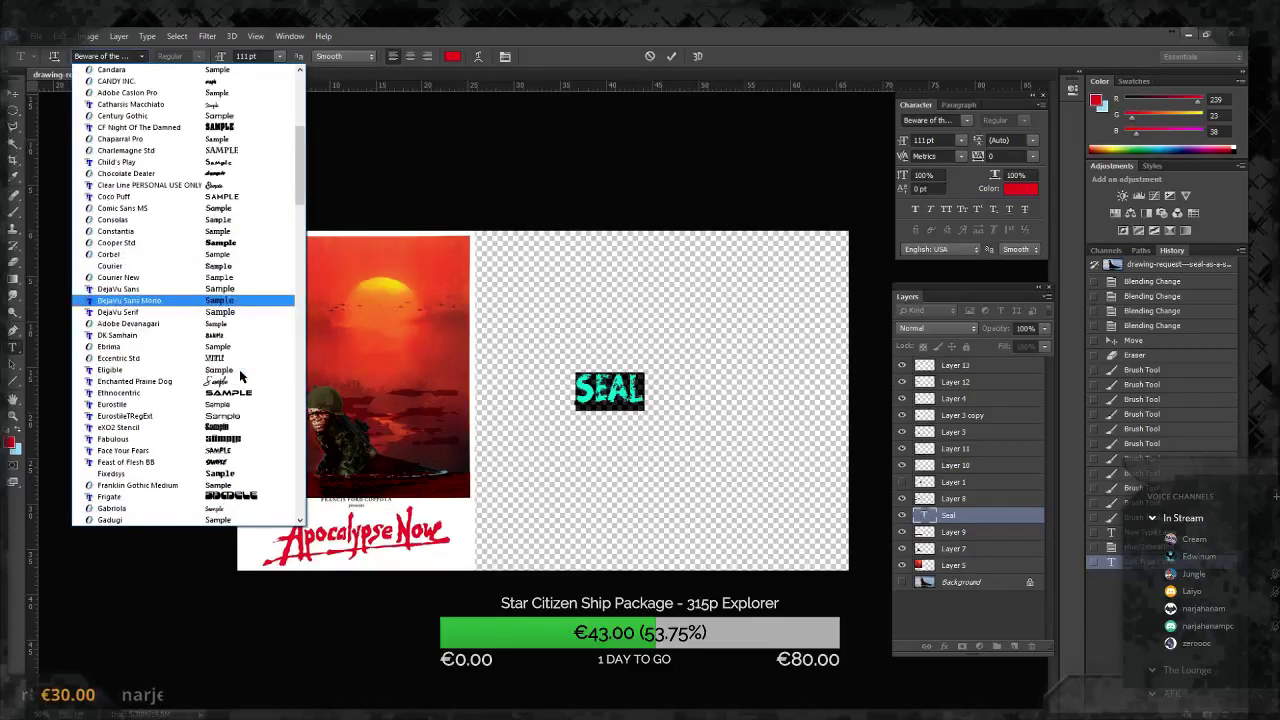
click(237, 465)
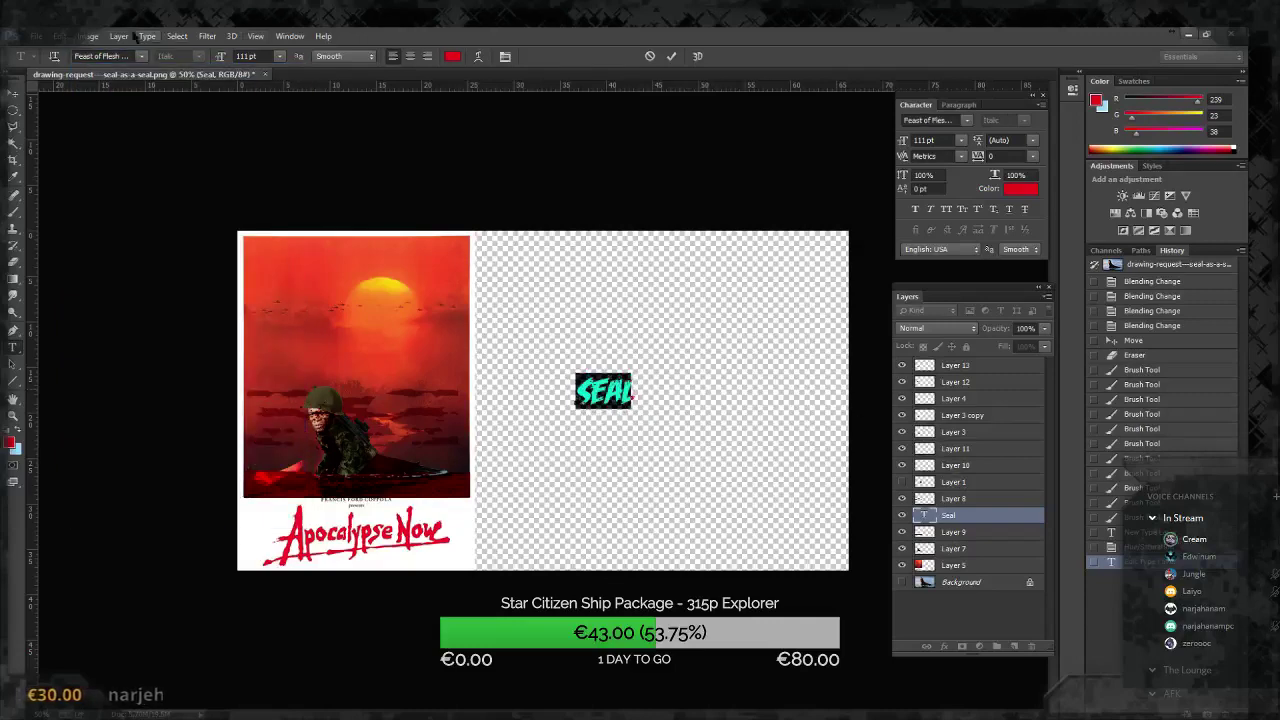
click(143, 56)
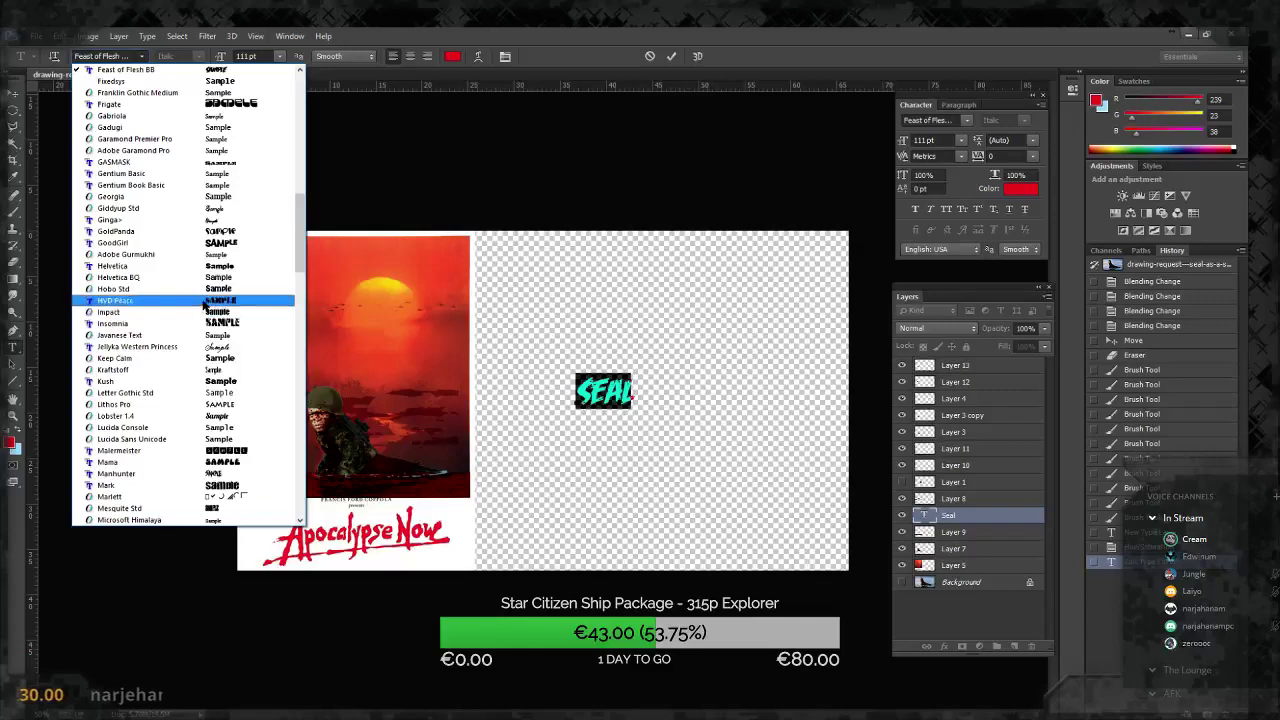
click(205, 302)
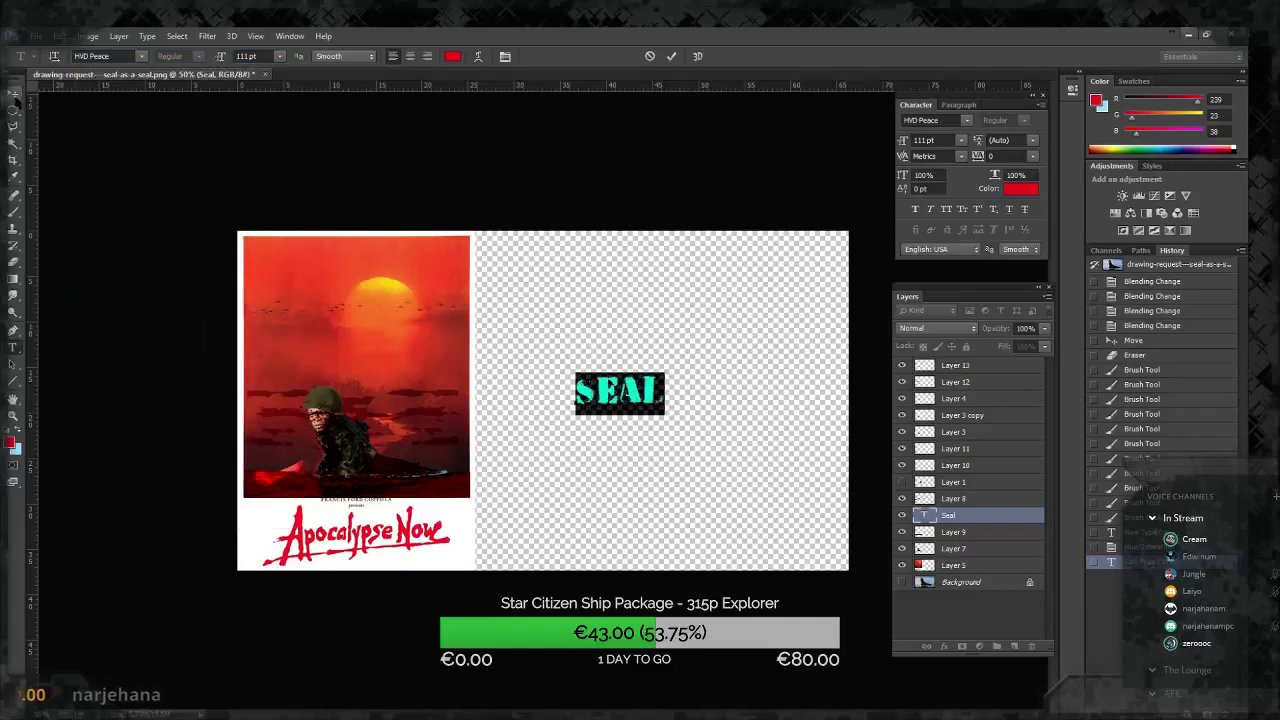
click(14, 91)
Step: Move SEAL down-left onto the poster and zoom in to 100%
mouse_move(638, 398)
mouse_down()
mouse_move(357, 541)
mouse_move(288, 455)
mouse_up()
key(z)
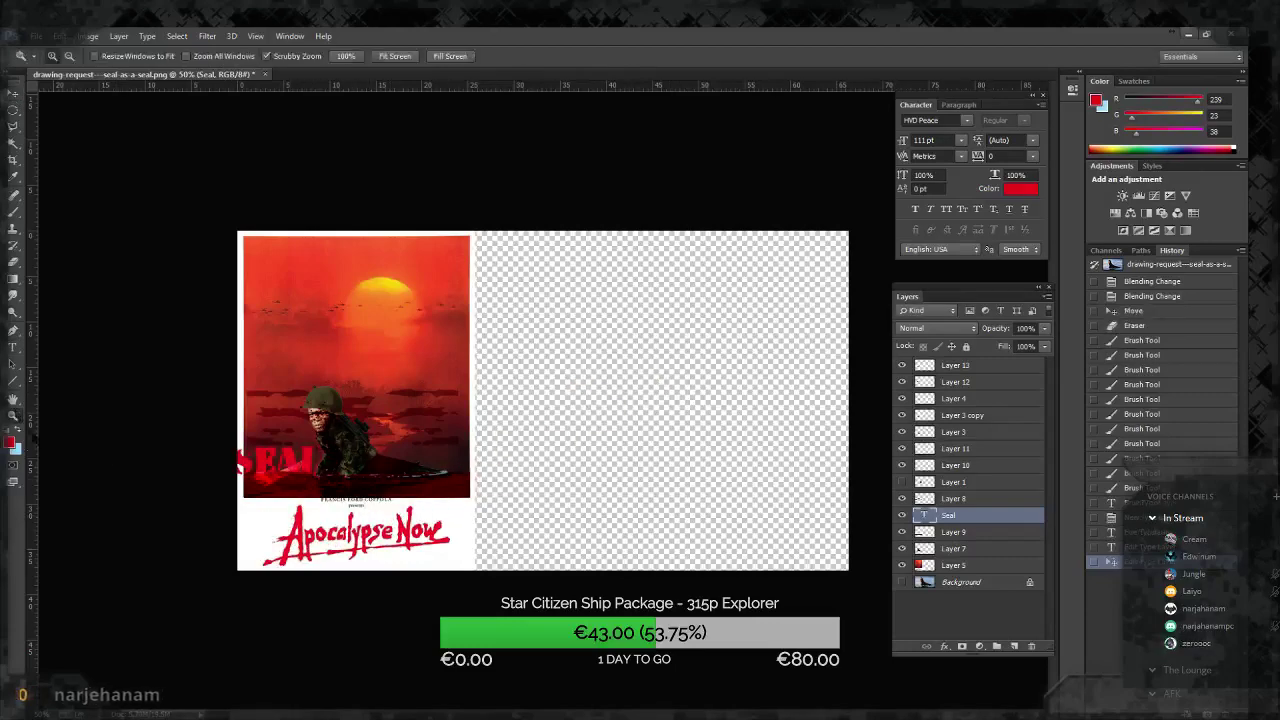
key(ctrl+plus)
key(ctrl+plus)
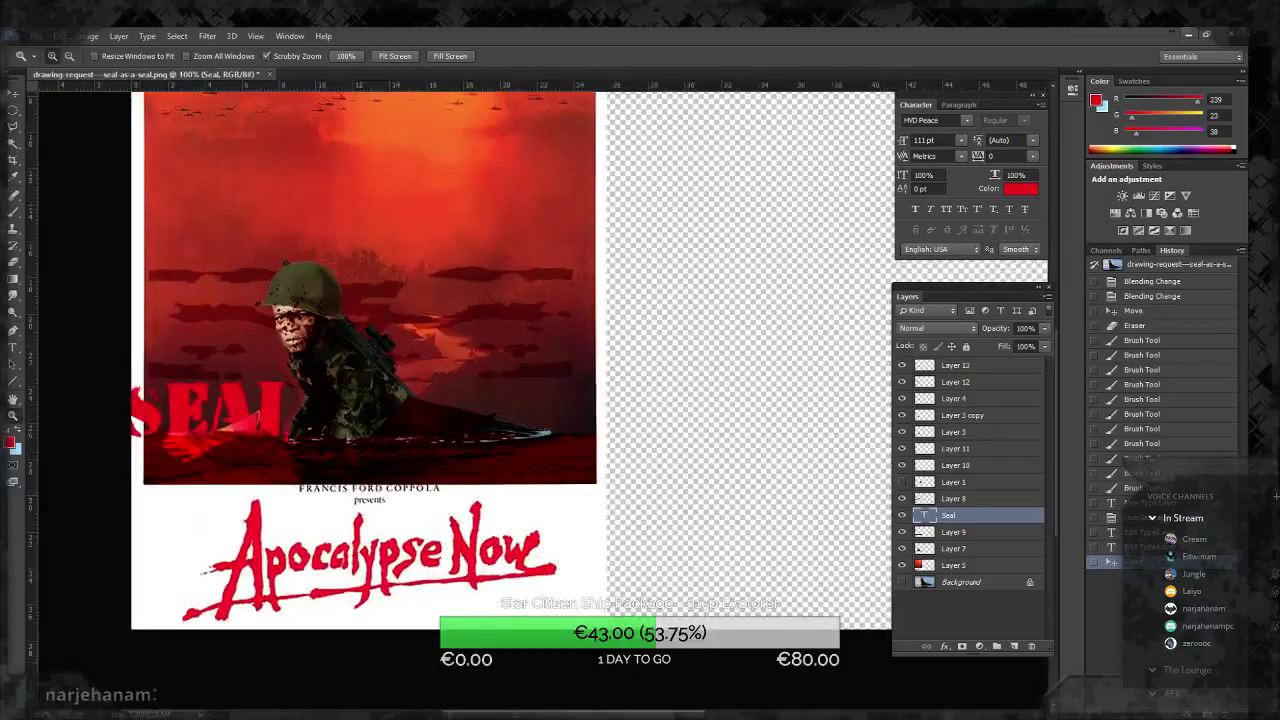
Step: Outline the 'A' of the Apocalypse Now title with the Polygonal Lasso
click(14, 126)
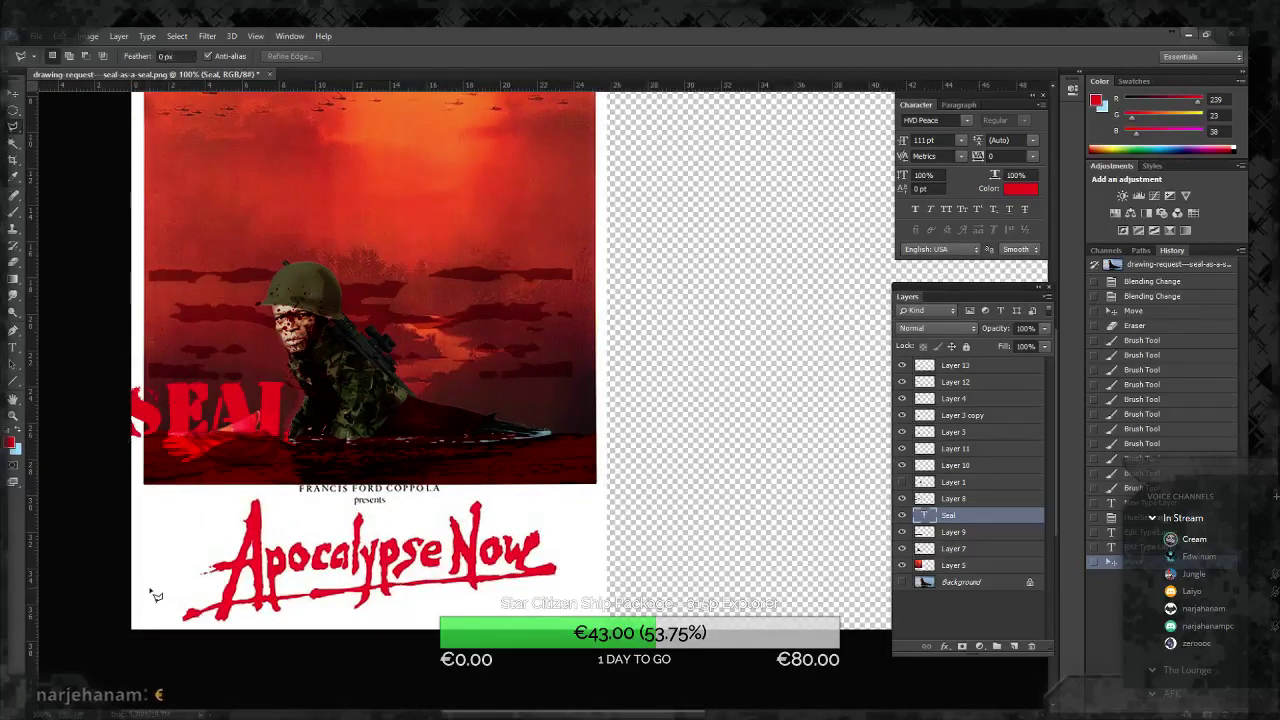
drag(152, 609, 300, 636)
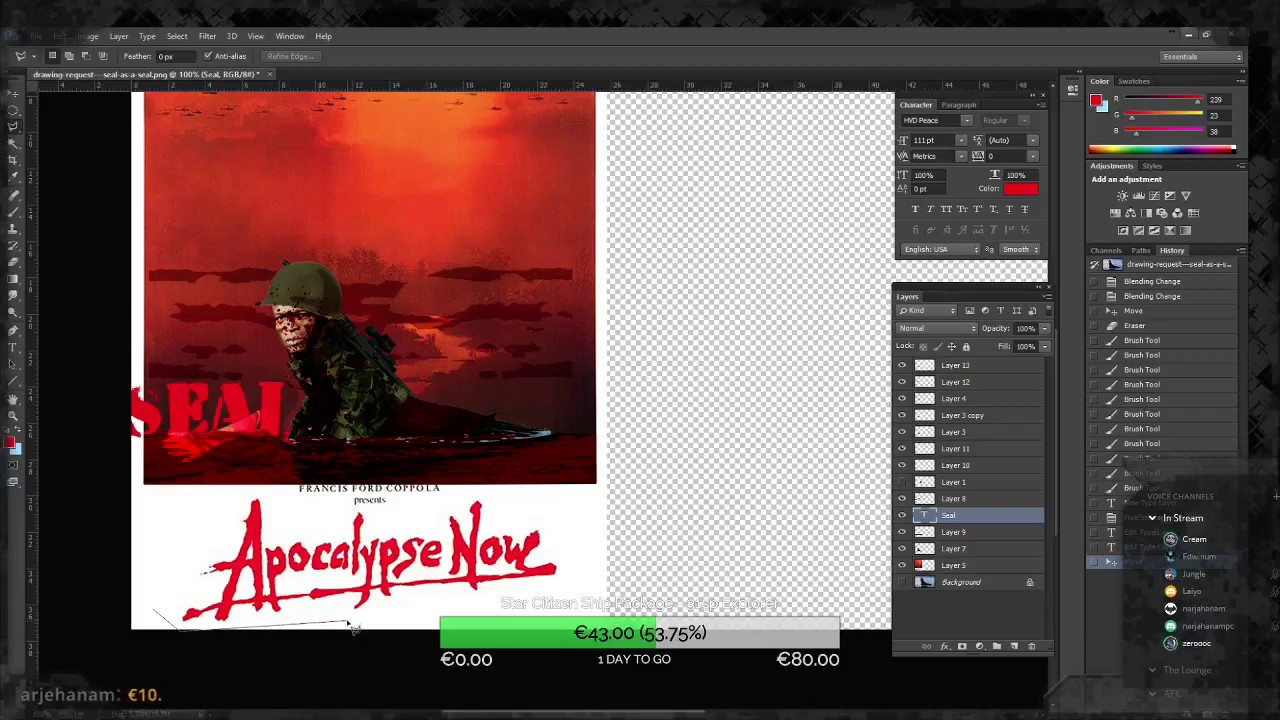
click(266, 617)
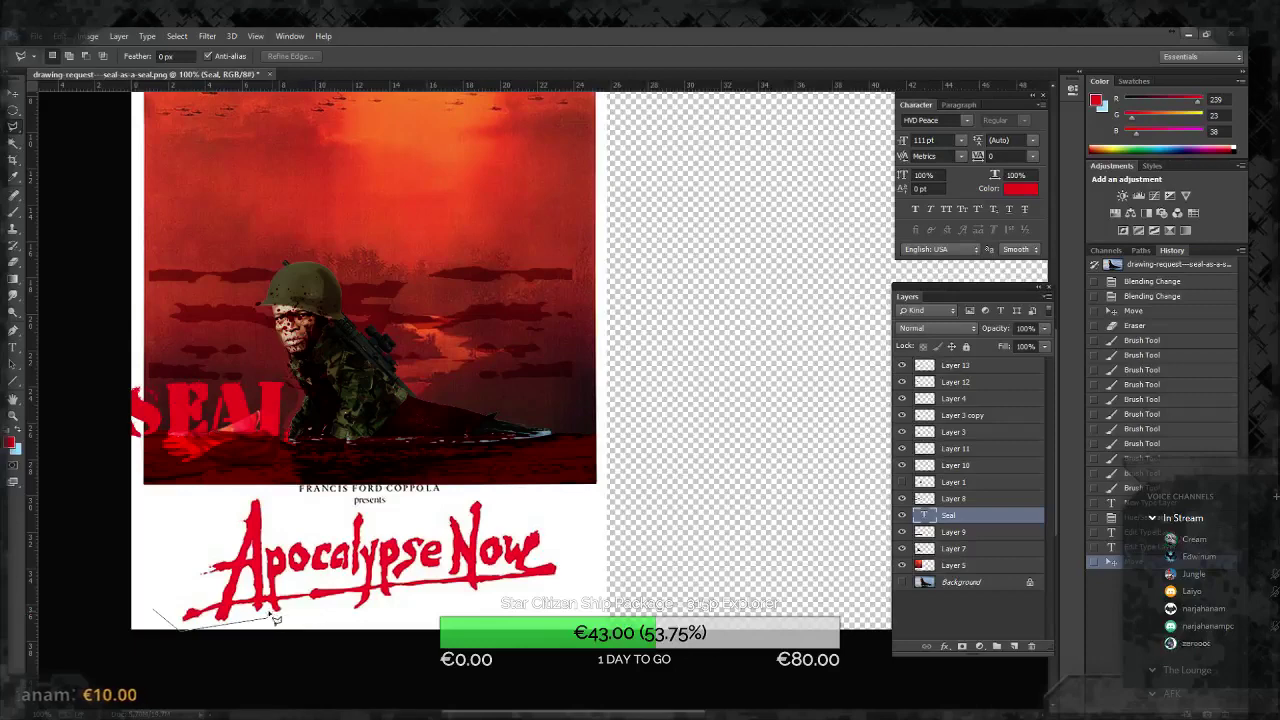
click(261, 489)
double_click(172, 522)
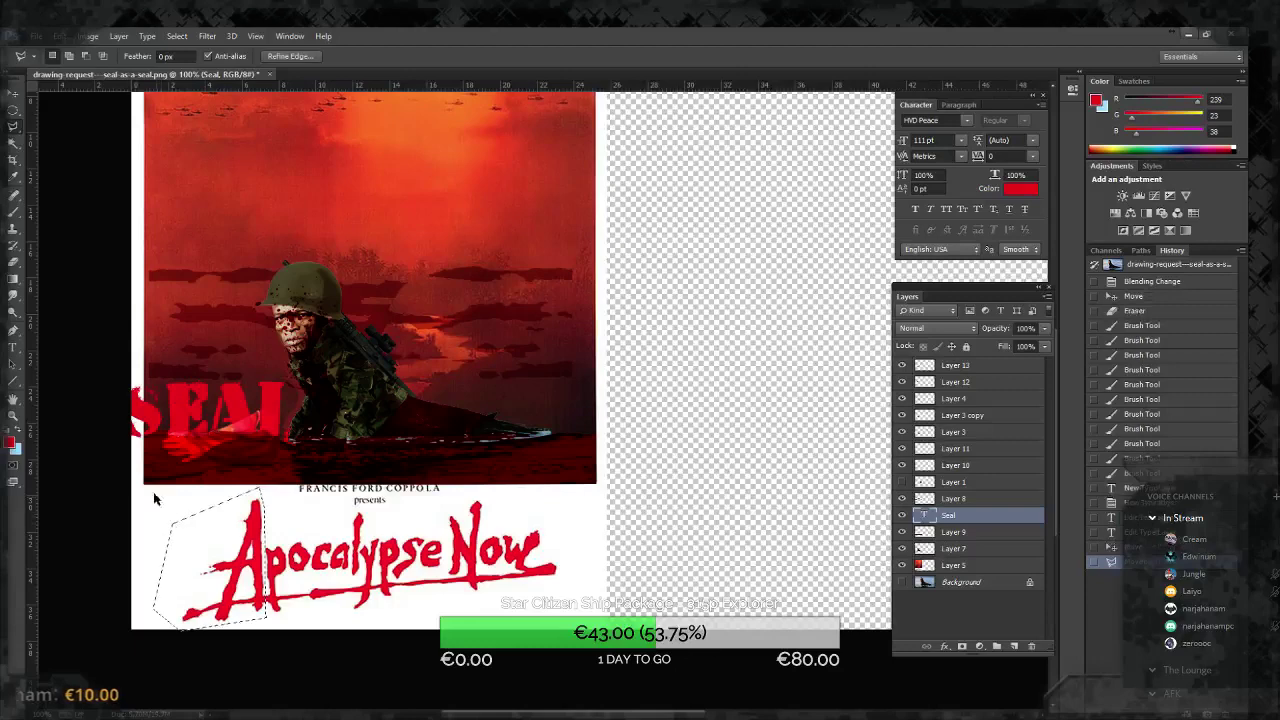
key(Delete)
key(Return)
Step: Delete the selected 'A' from the title on Layer 5 and deselect
click(970, 565)
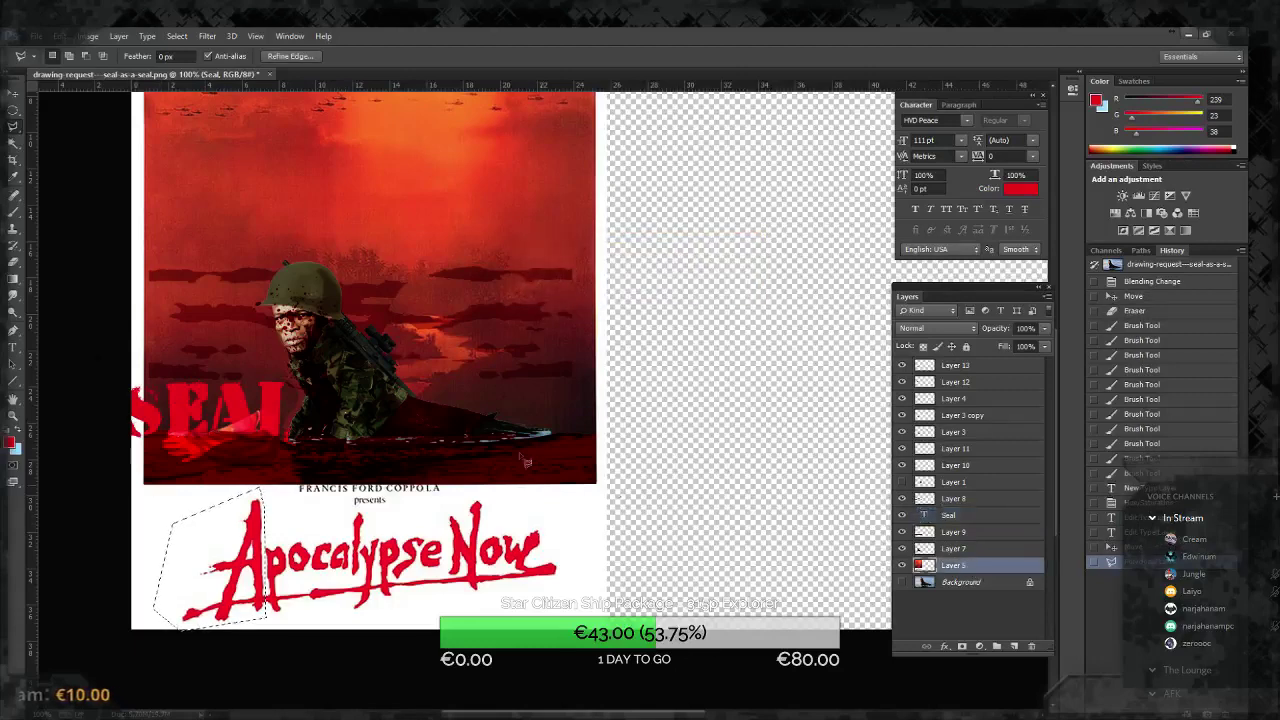
key(Delete)
key(m)
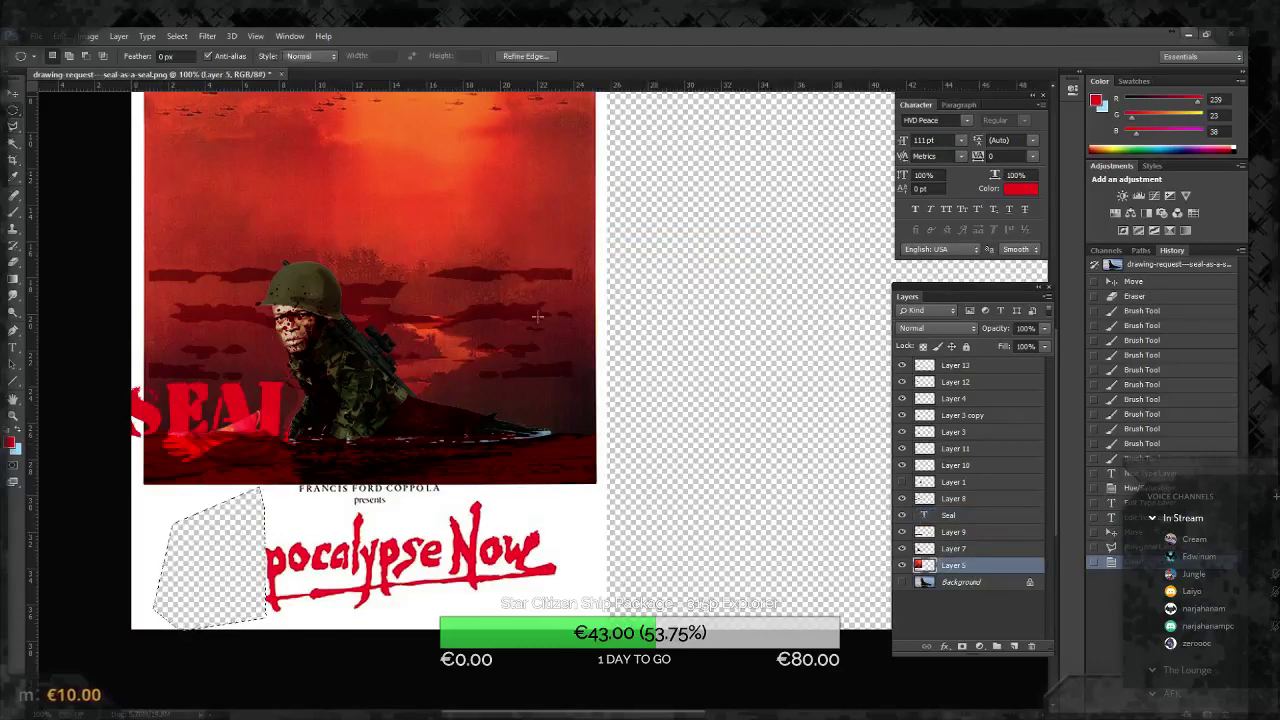
key(ctrl+d)
Step: Add white-filled Layer 14 above Background with default colours
click(960, 582)
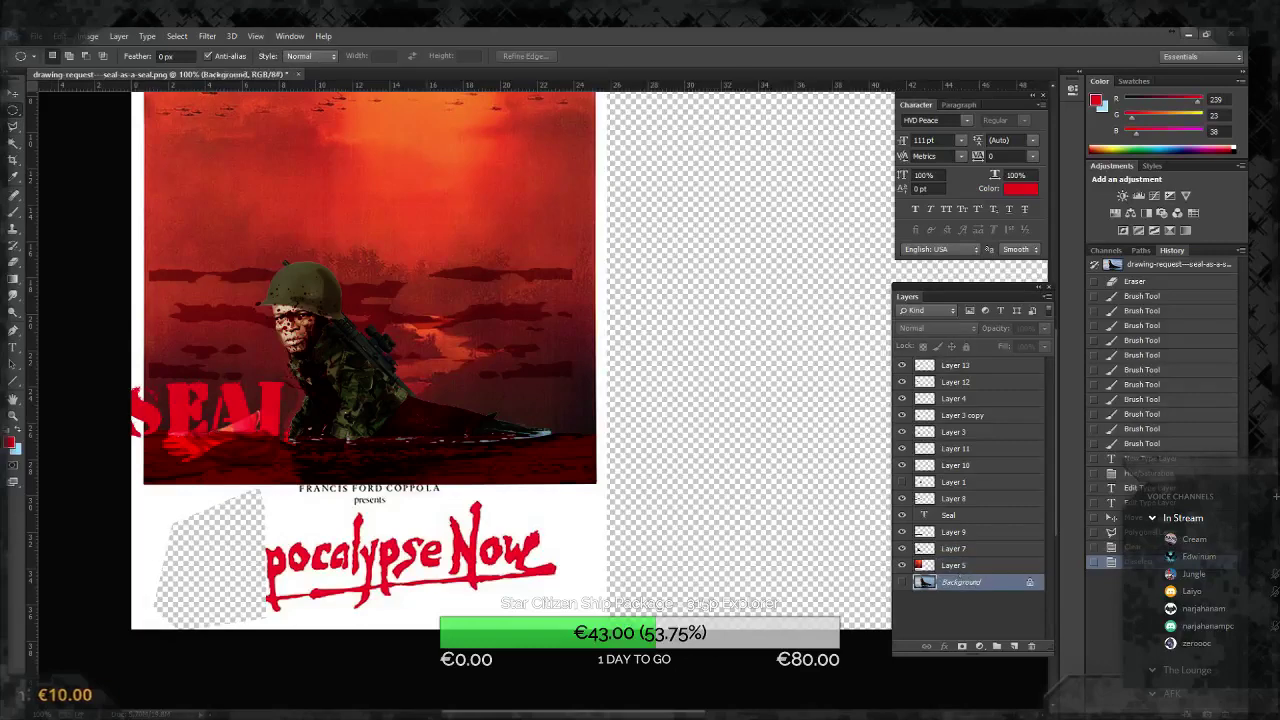
key(d)
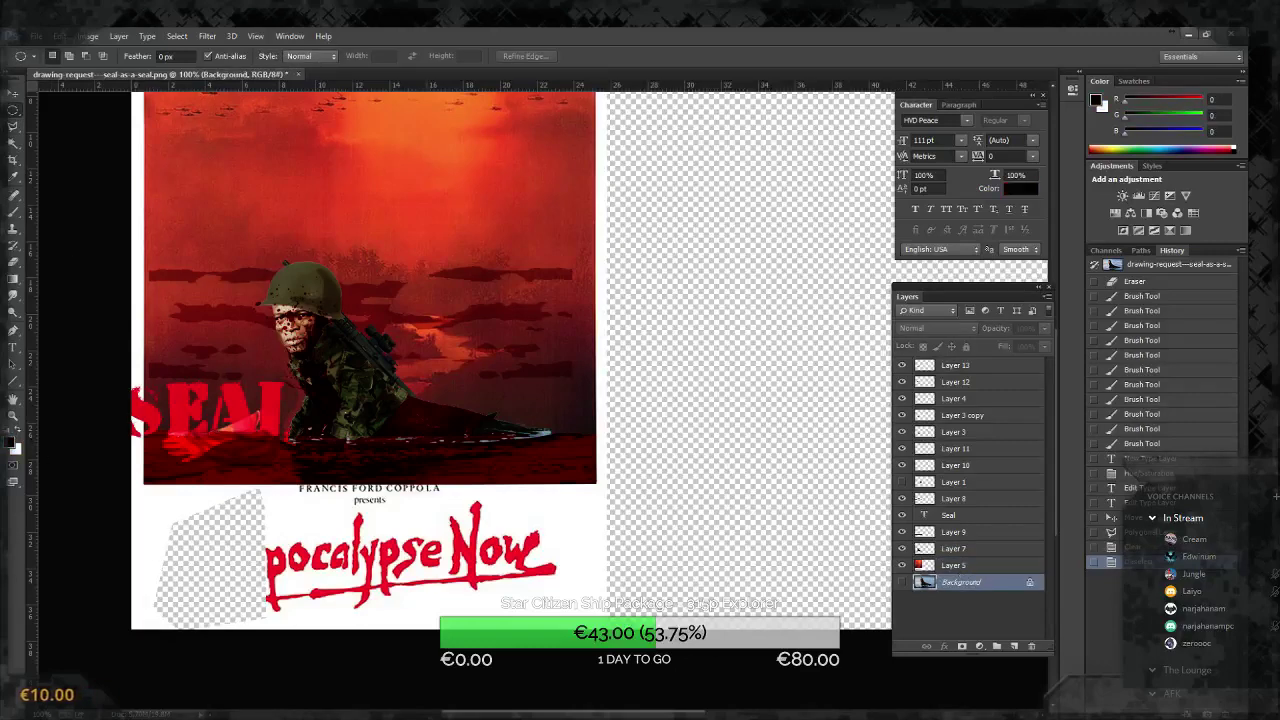
click(1014, 645)
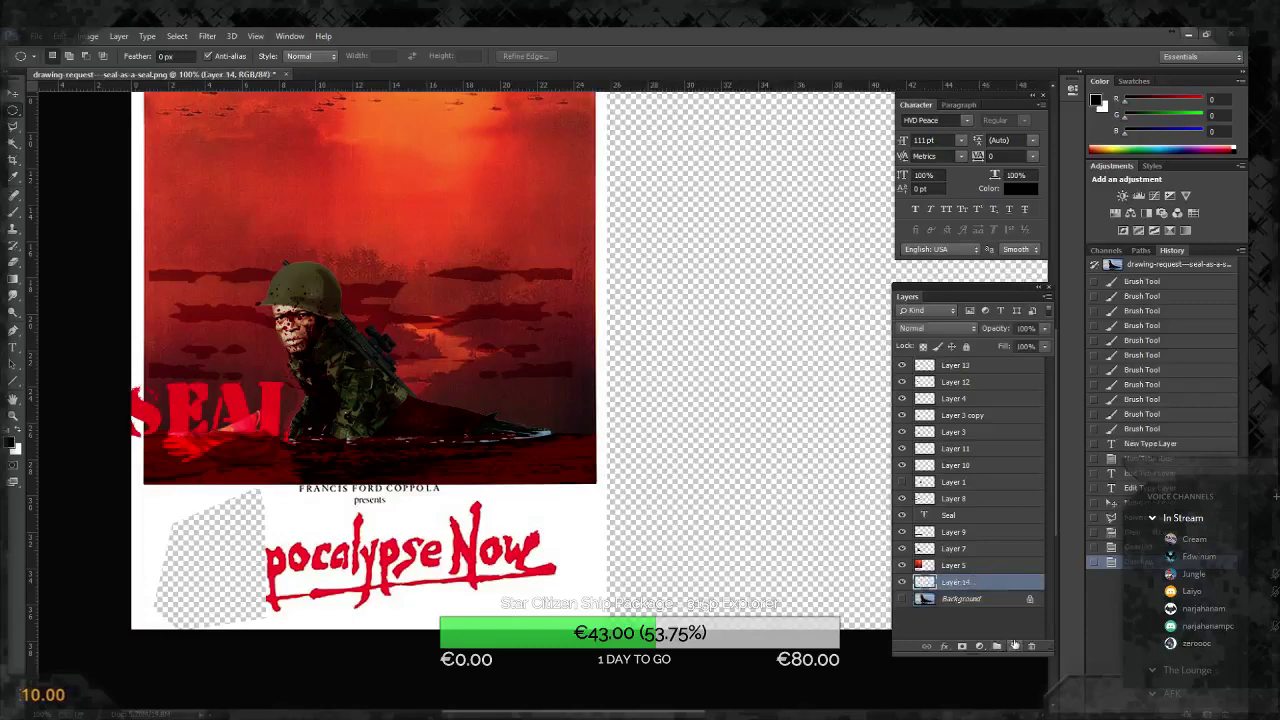
key(ctrl+BackSpace)
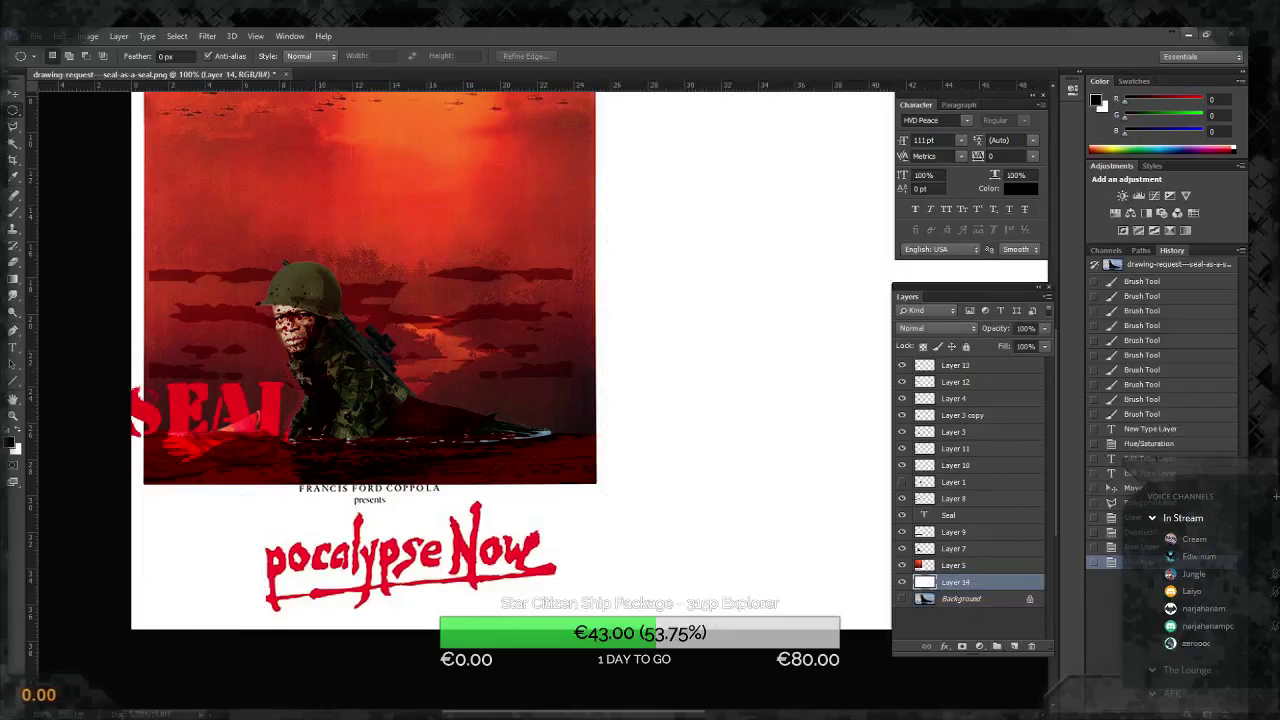
Step: Try moving SEAL beside 'pocalypse', toggle Layer 14's visibility, and undo a stray paste
click(14, 94)
drag(255, 422, 300, 560)
key(ctrl+z)
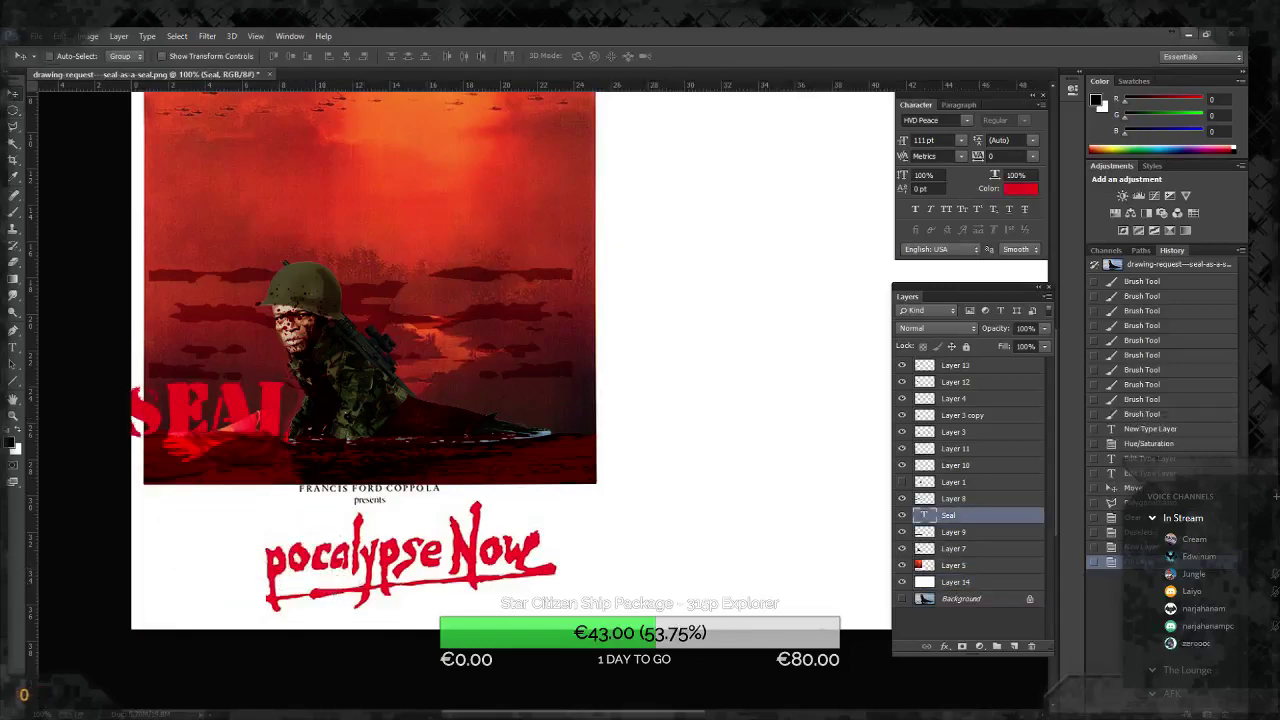
click(955, 581)
click(902, 581)
click(902, 581)
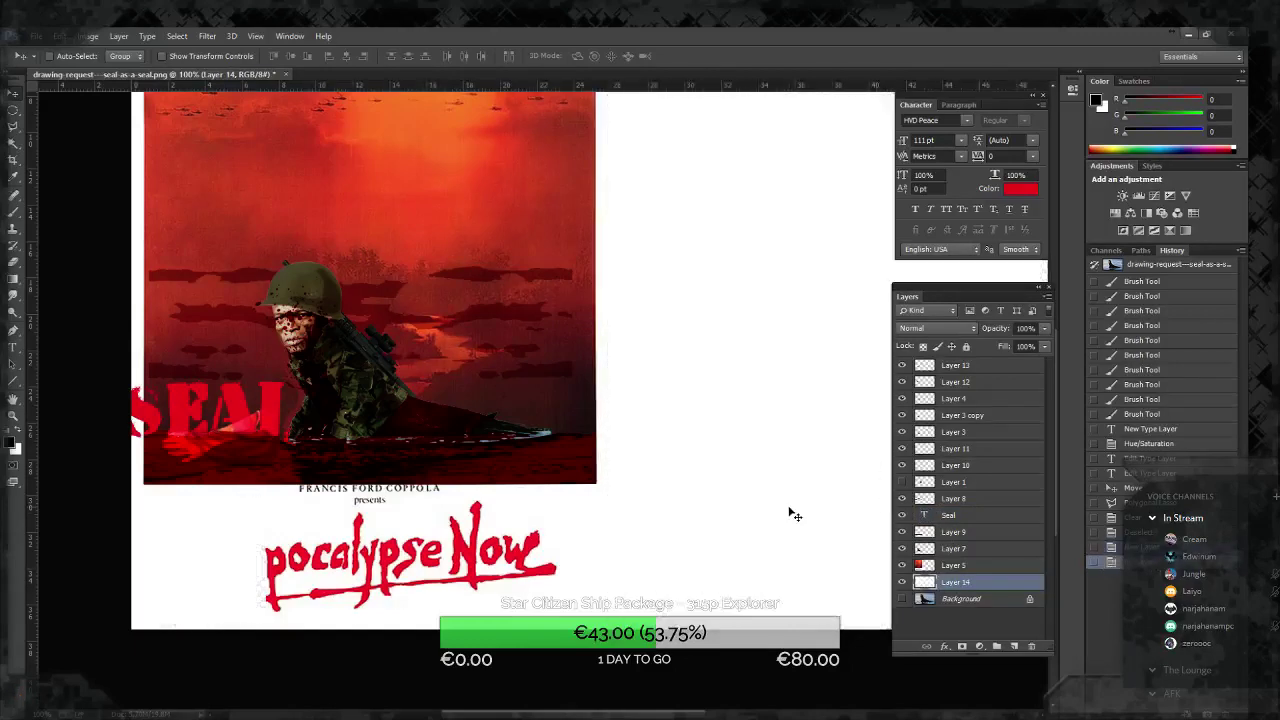
key(ctrl+v)
key(ctrl+z)
Step: Move SEAL before 'pocalypse Now', shrink it to about 77% and tilt it slightly
drag(249, 416, 265, 566)
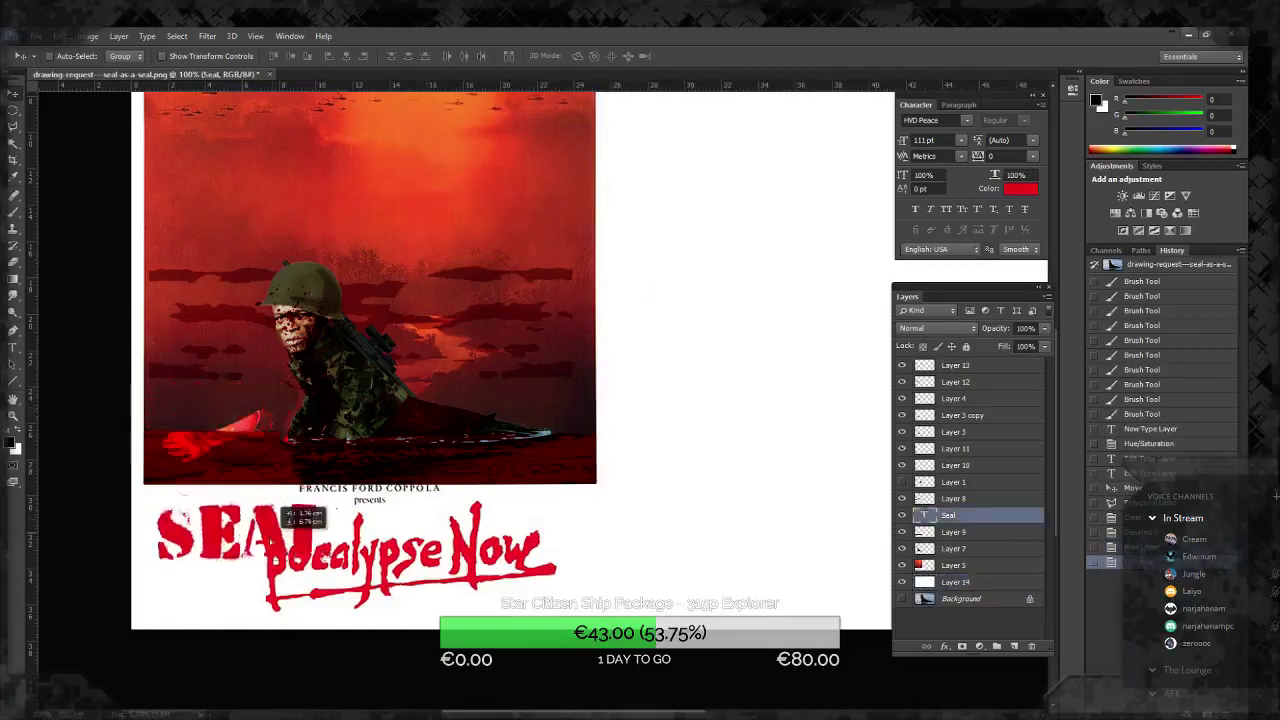
key(ctrl+t)
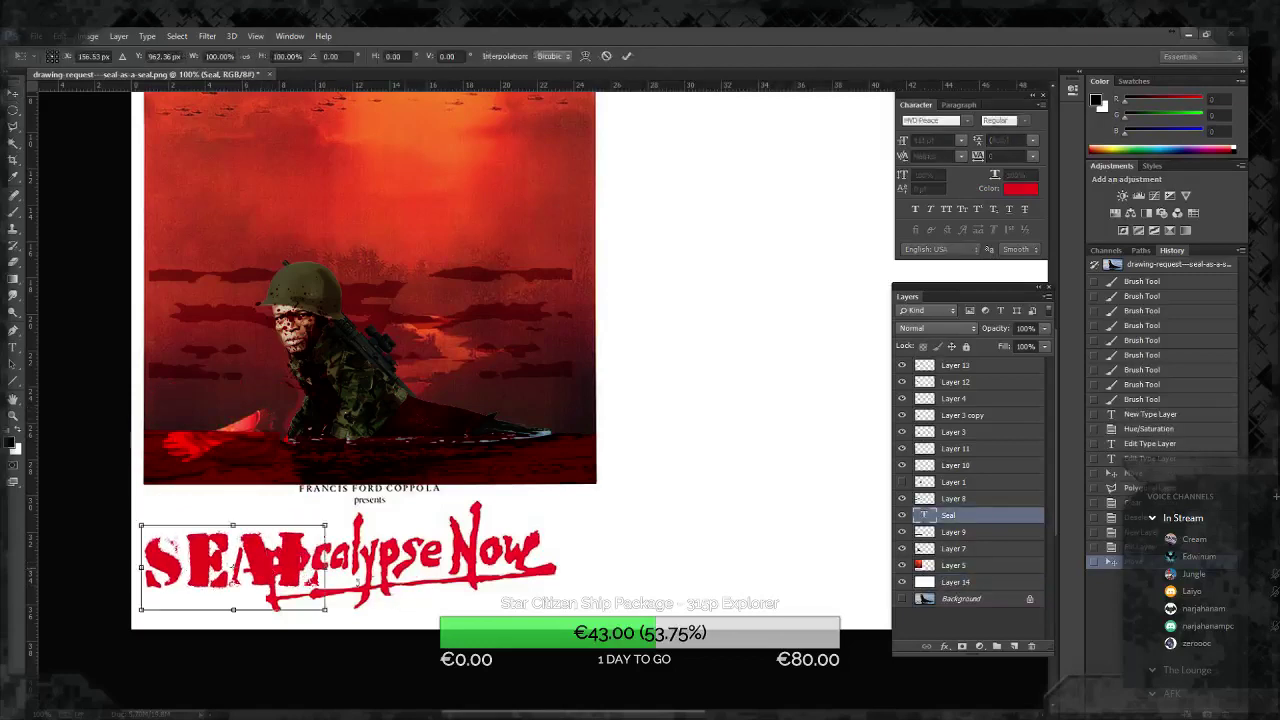
drag(324, 608, 240, 566)
drag(241, 567, 246, 565)
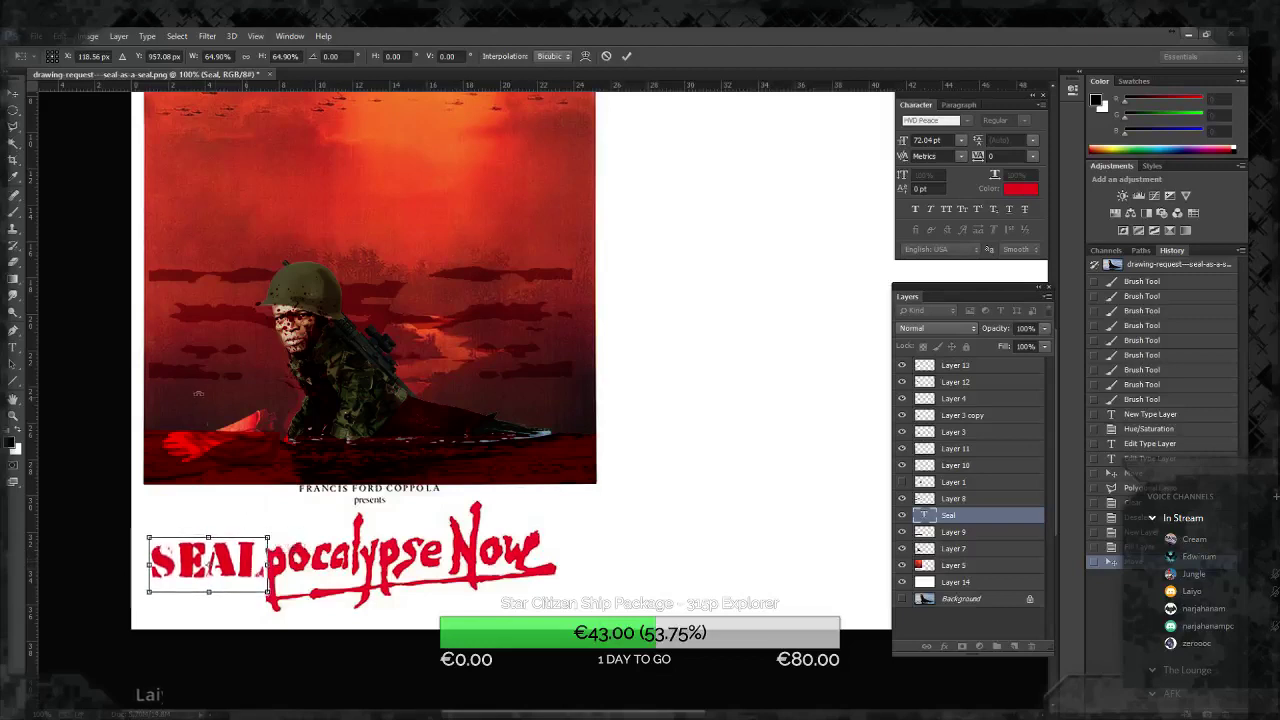
key(Return)
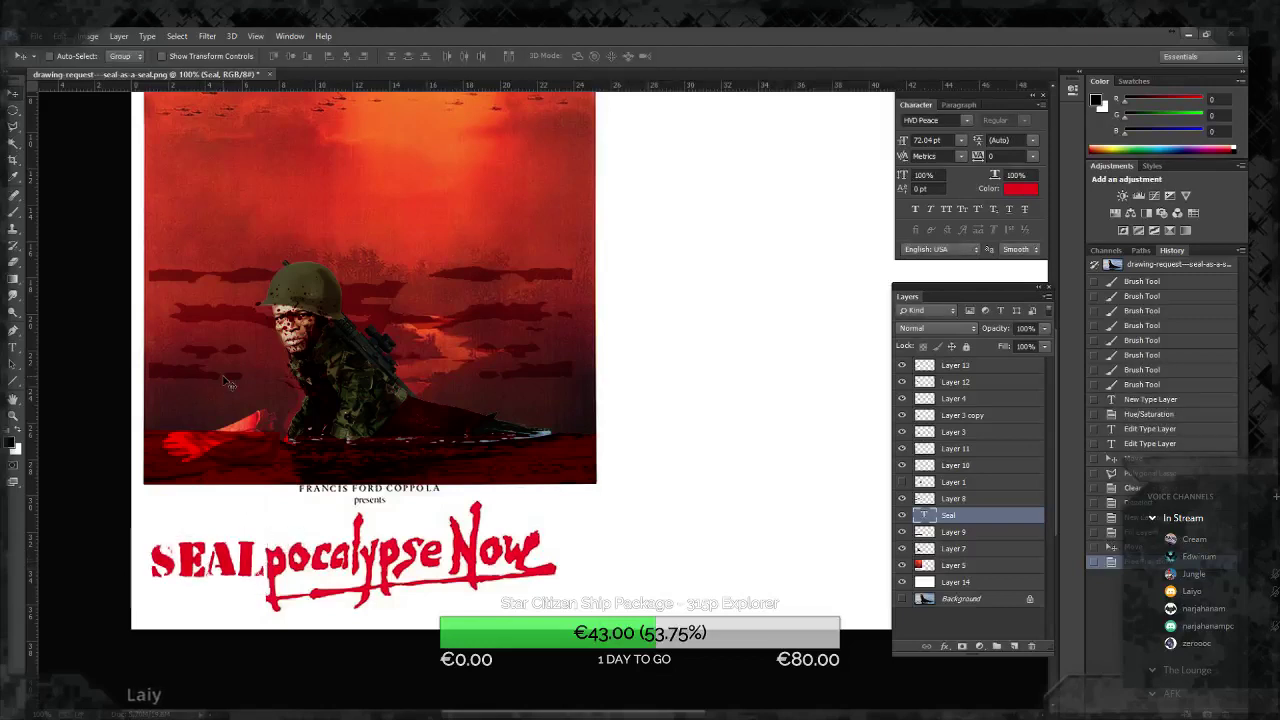
key(ctrl+t)
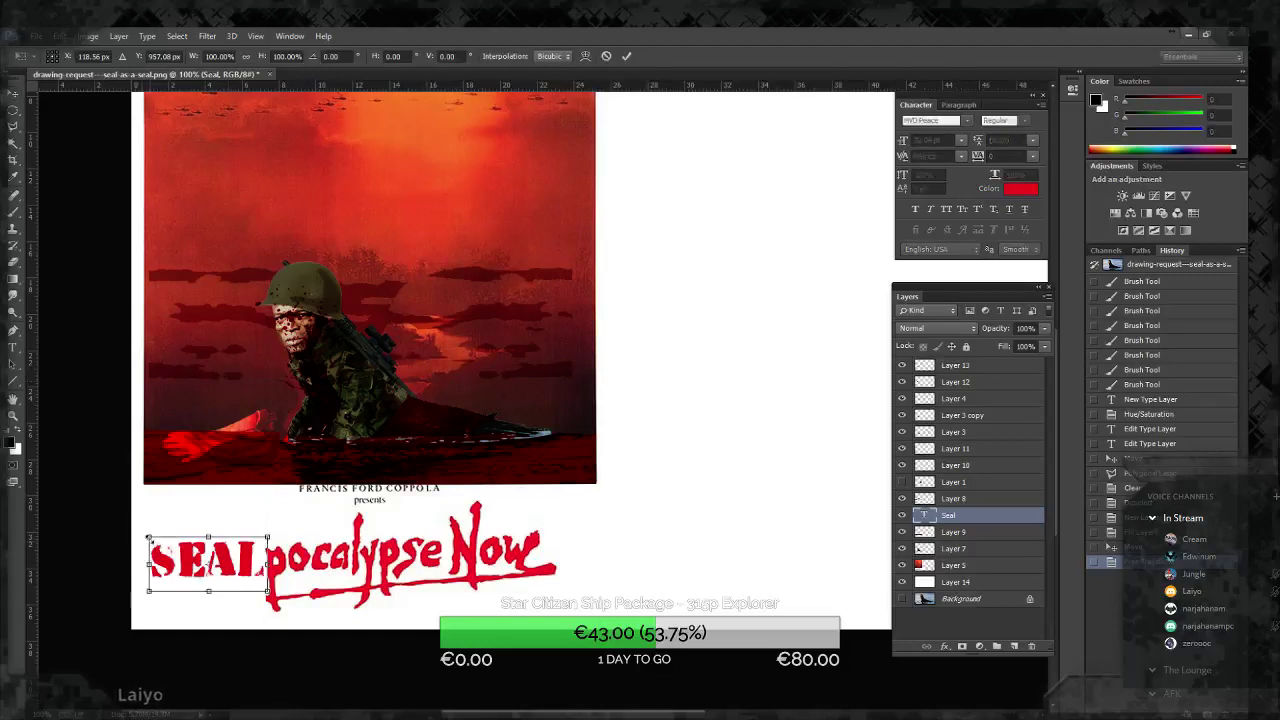
drag(149, 537, 176, 549)
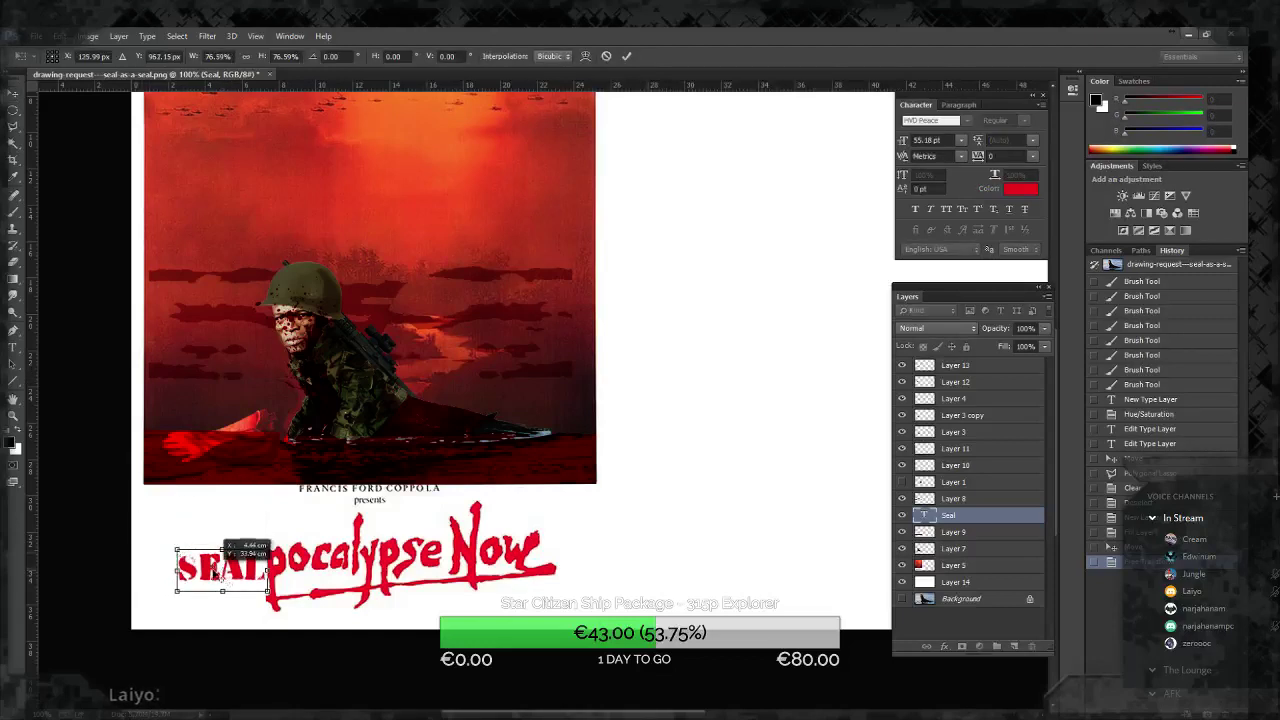
mouse_move(215, 575)
mouse_down()
mouse_move(292, 524)
mouse_move(258, 566)
mouse_up()
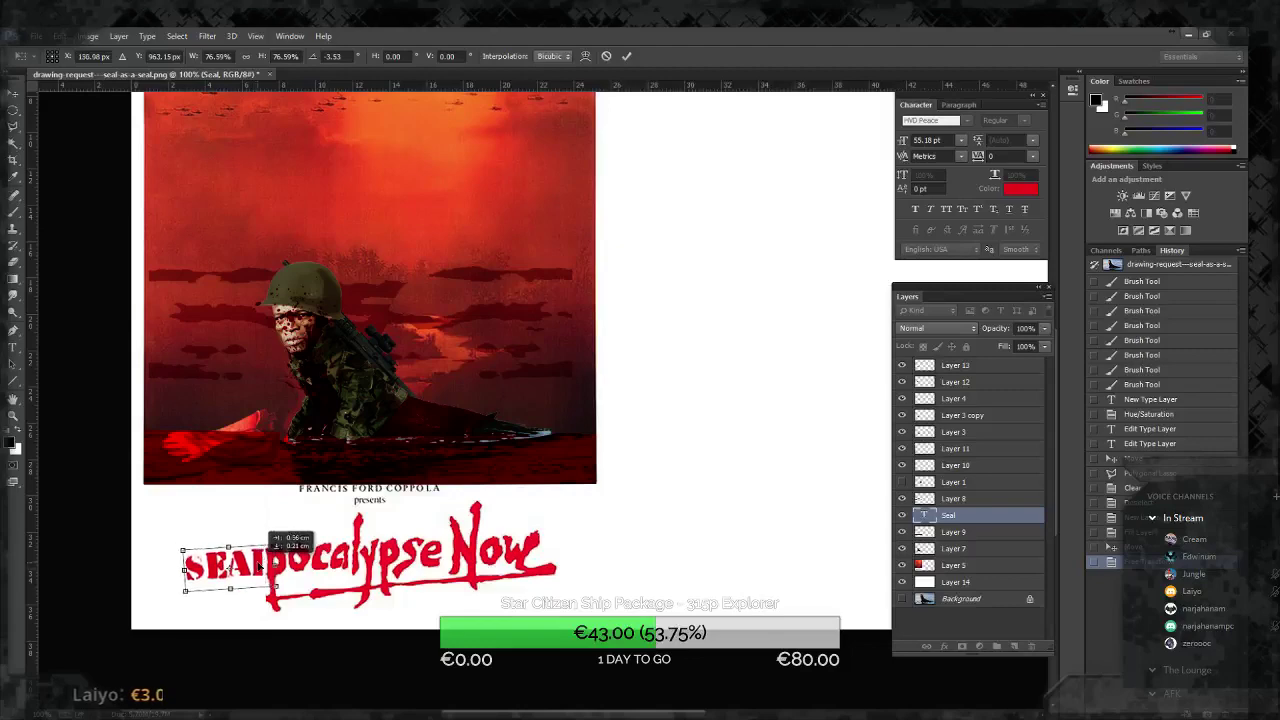
key(Return)
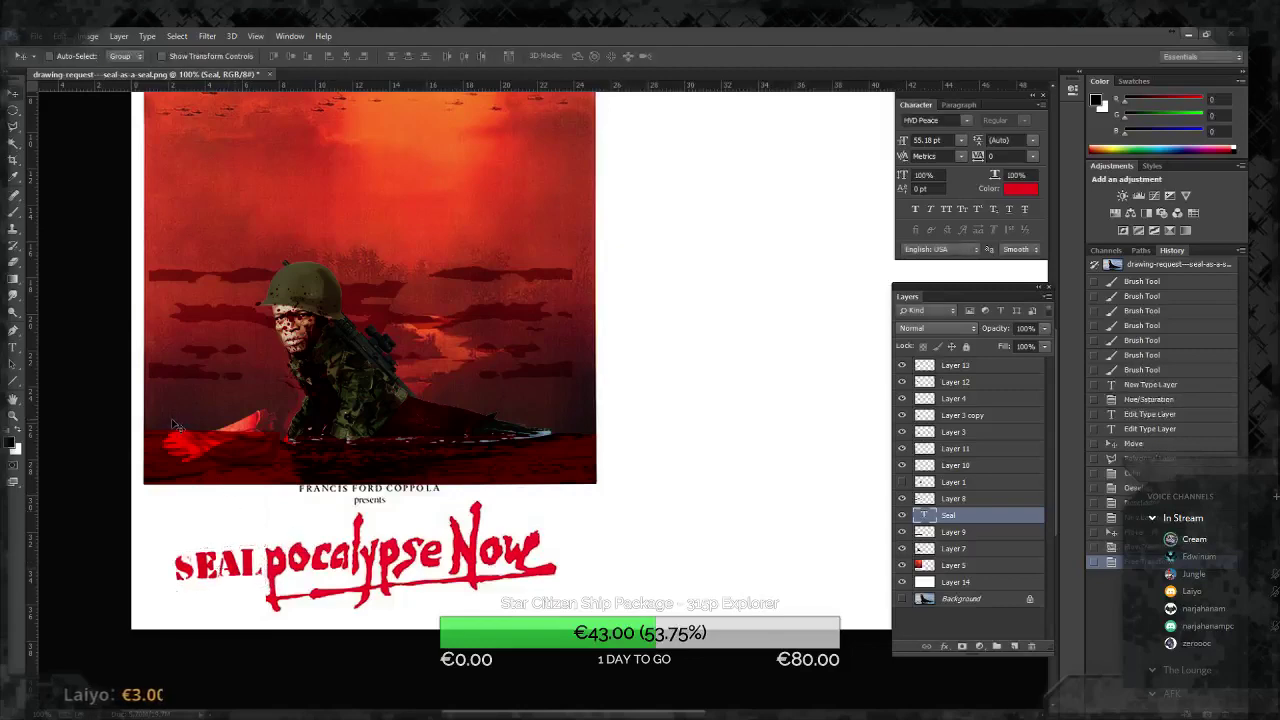
Step: Zoom out to 50% and select all layers from Layer 13 to Layer 14
key(ctrl+minus)
key(ctrl+minus)
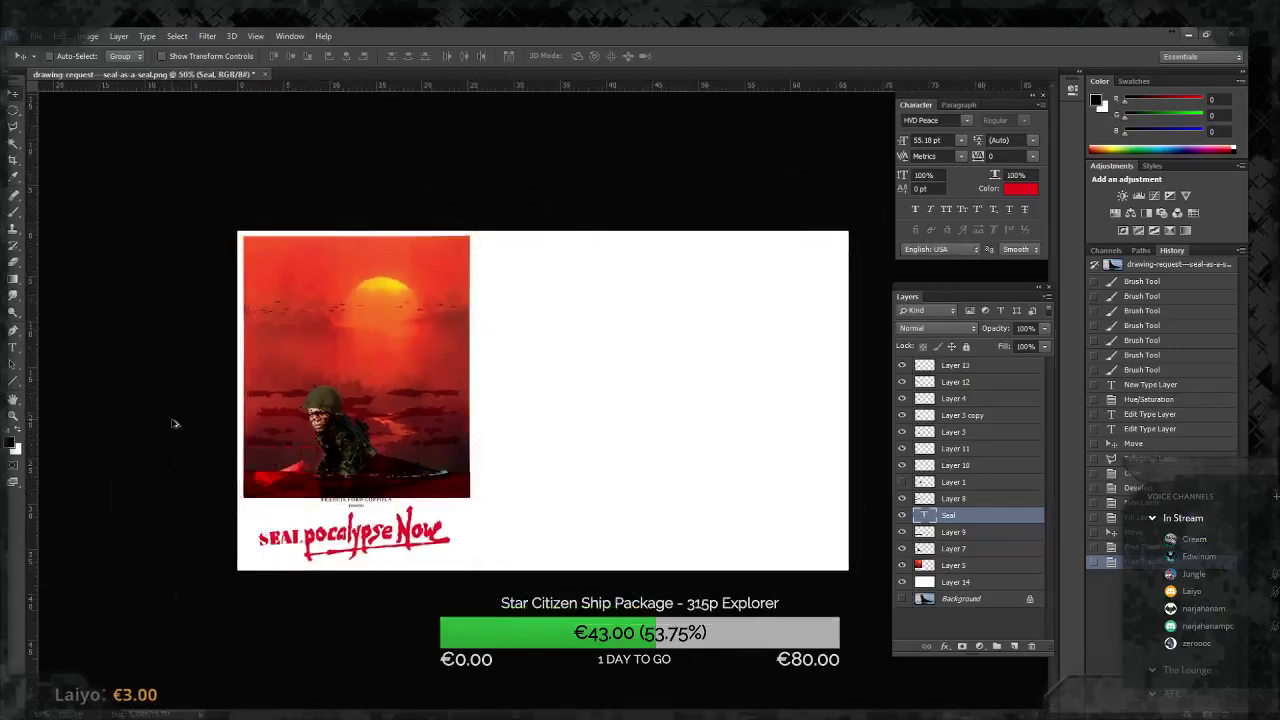
key(ctrl+alt+shift+s)
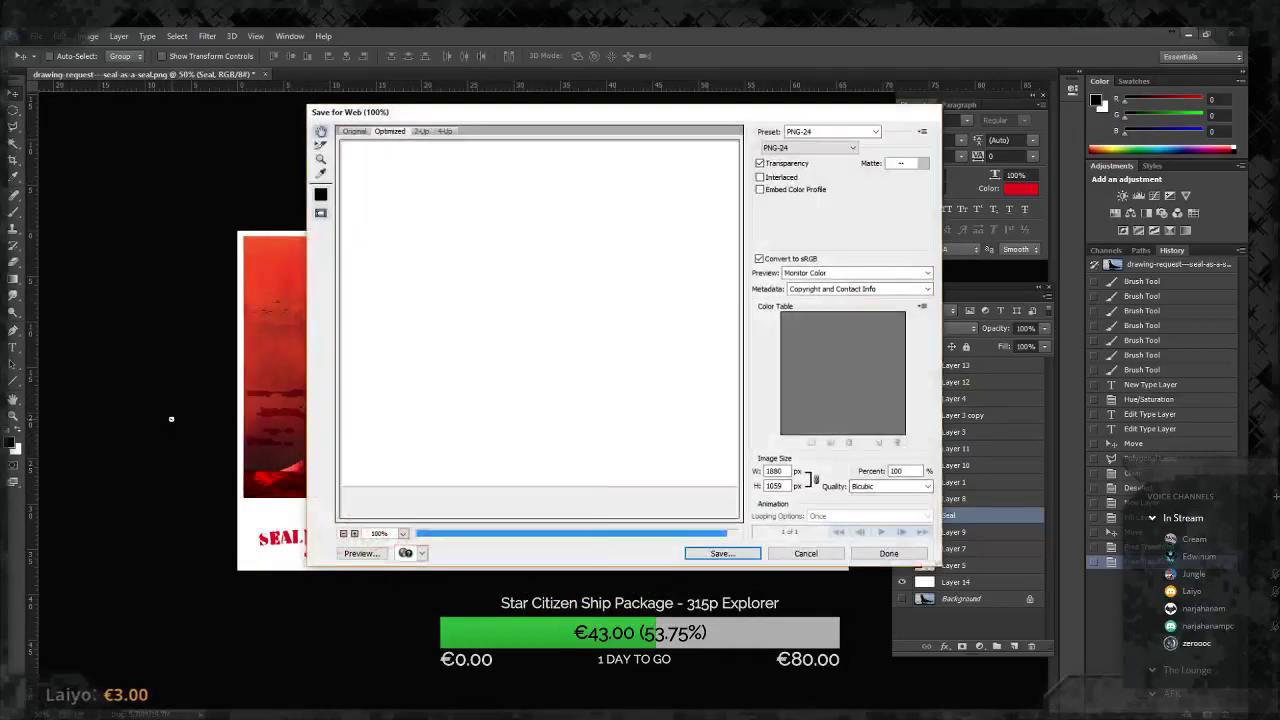
key(Escape)
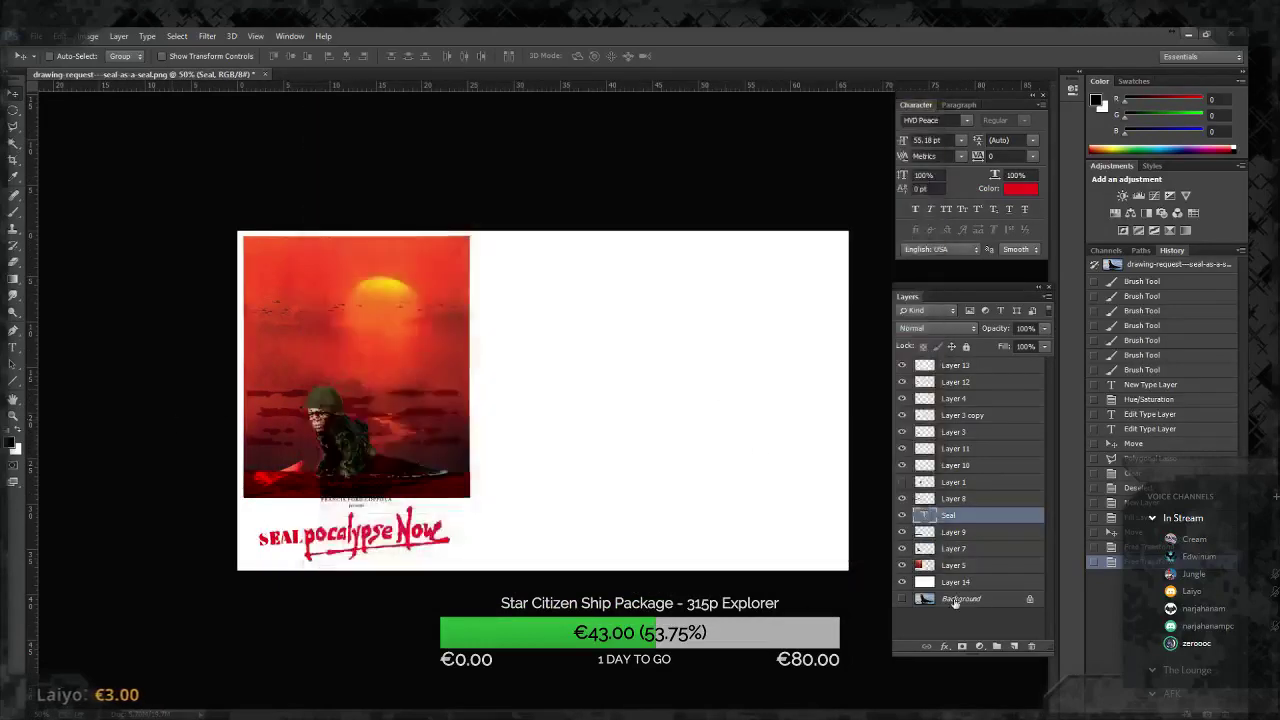
click(966, 583)
shift+click(955, 365)
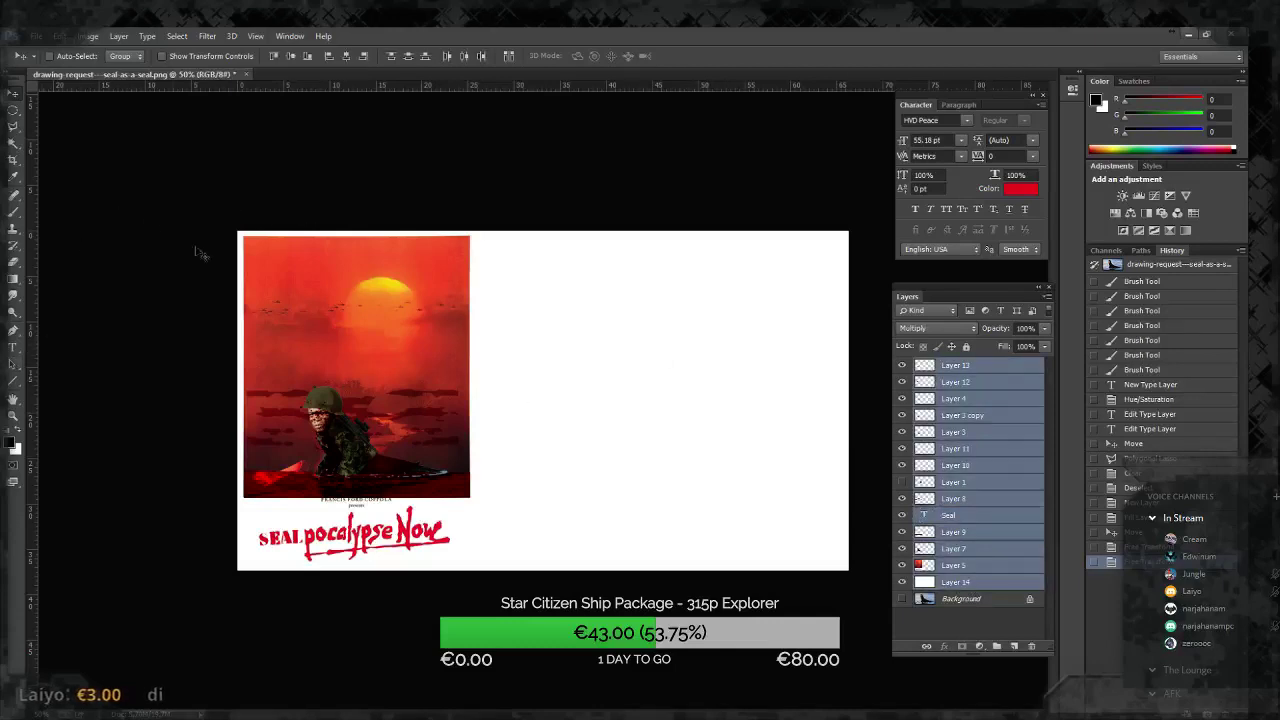
Step: Crop the canvas's right edge to the poster's edge, removing the white area
click(13, 160)
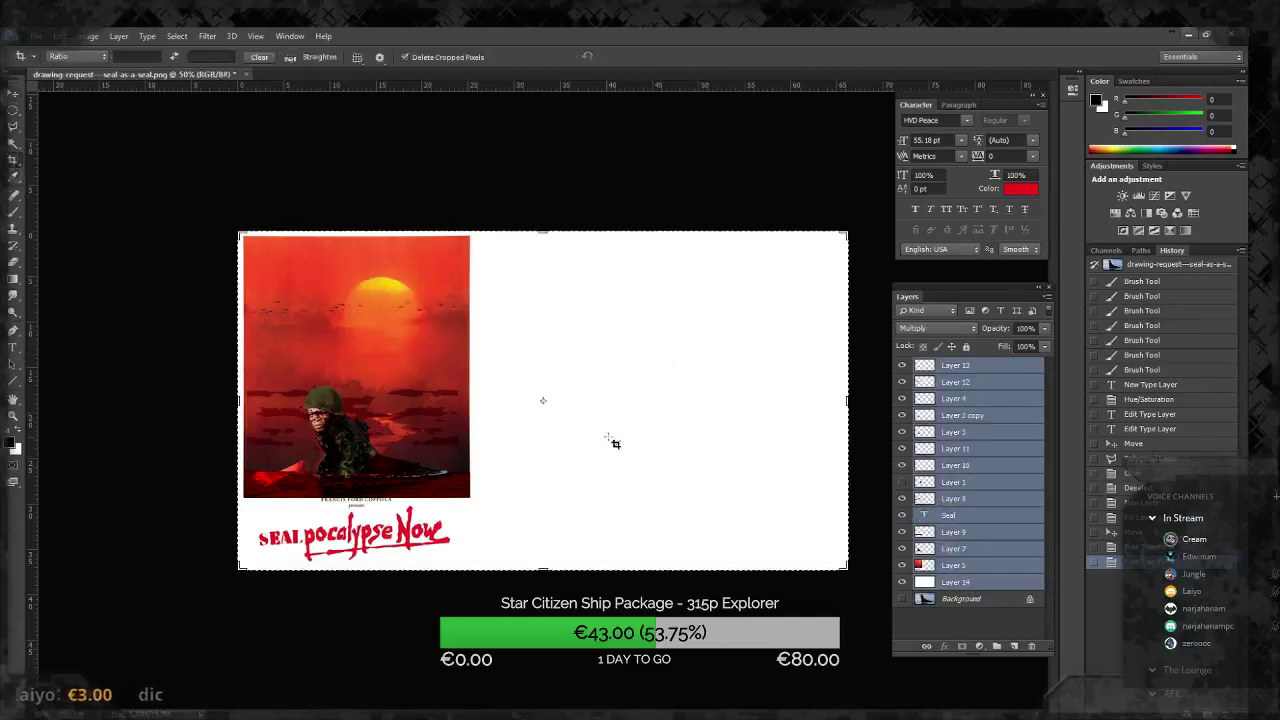
drag(847, 400, 664, 407)
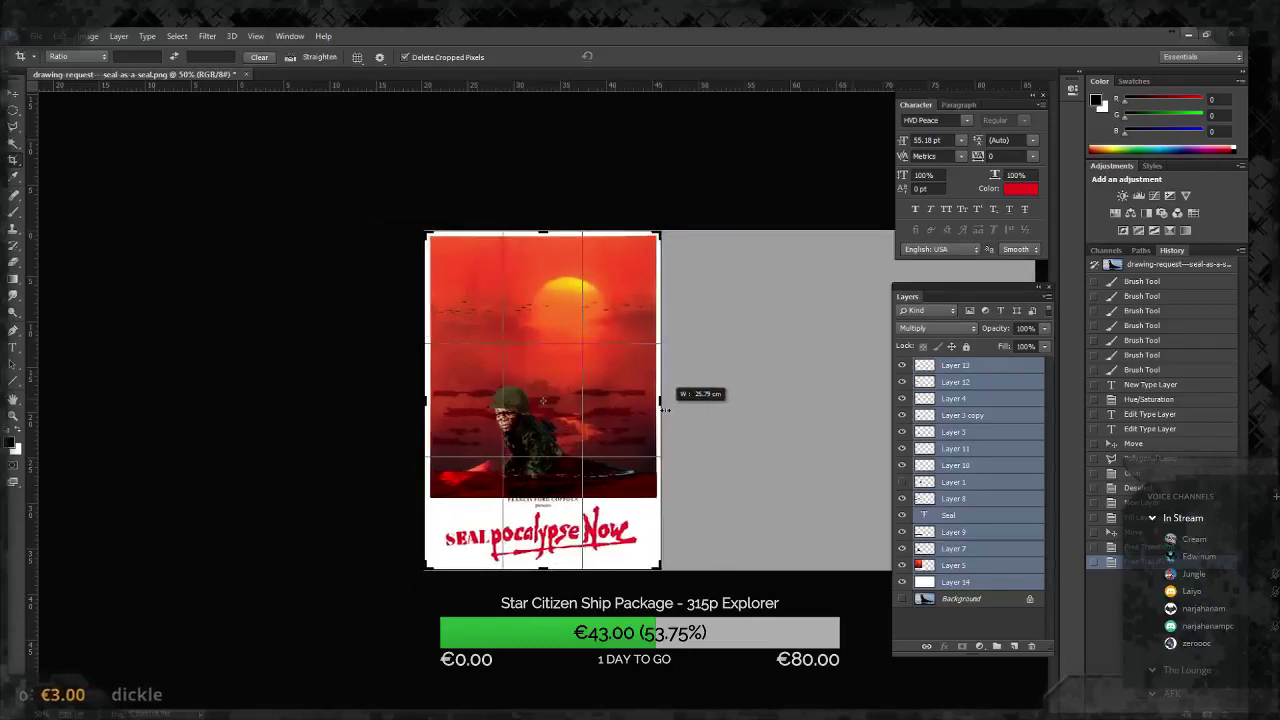
drag(666, 408, 666, 418)
key(Return)
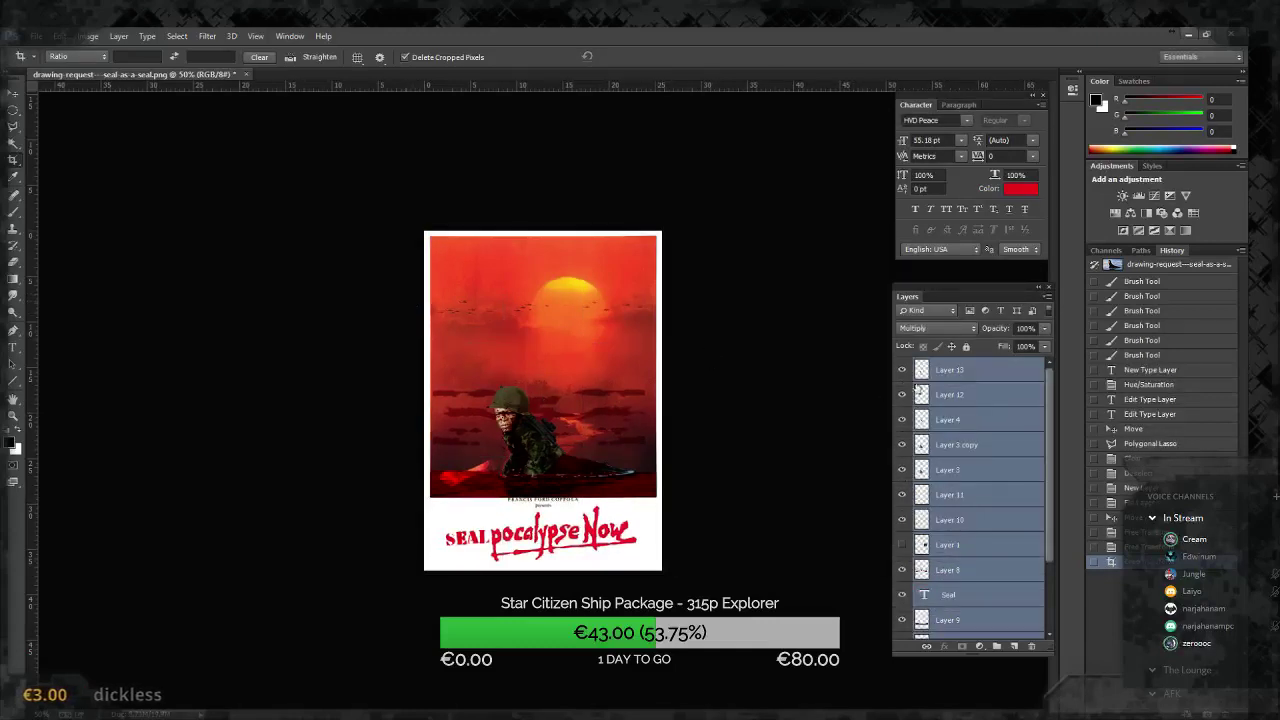
Step: Merge the selected layers into Layer 13 and duplicate it
key(ctrl+e)
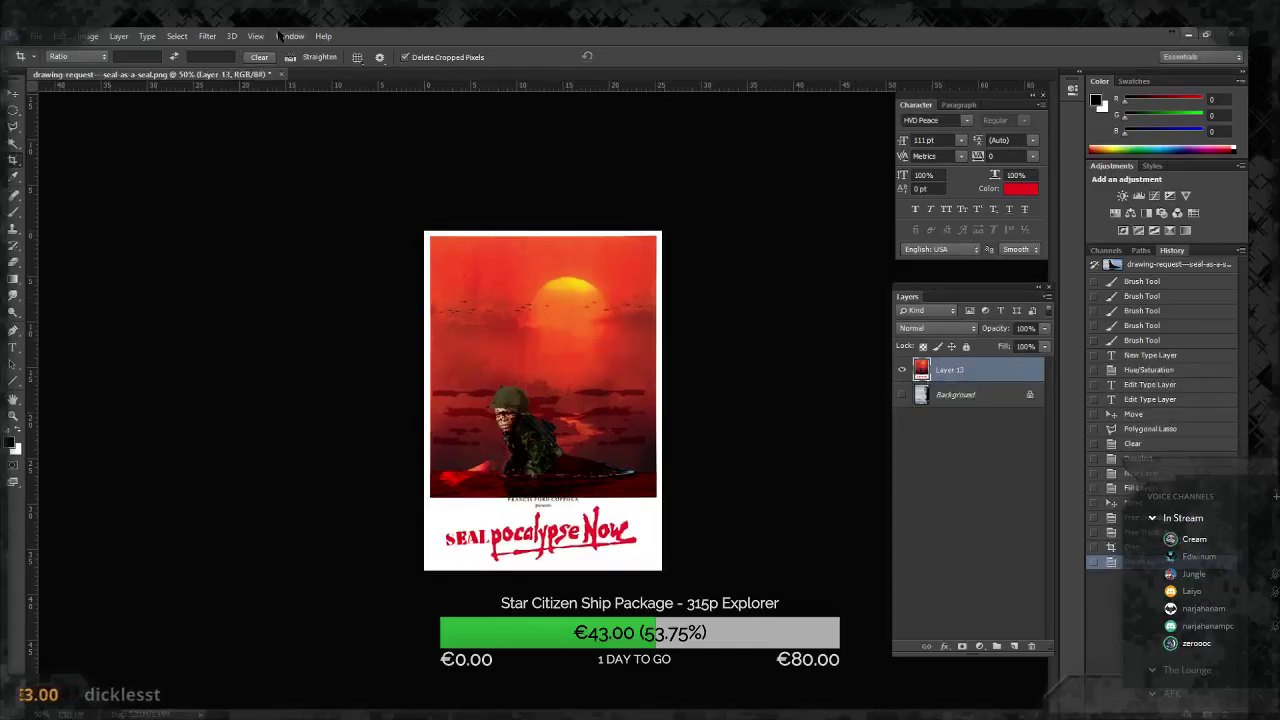
right_click(950, 366)
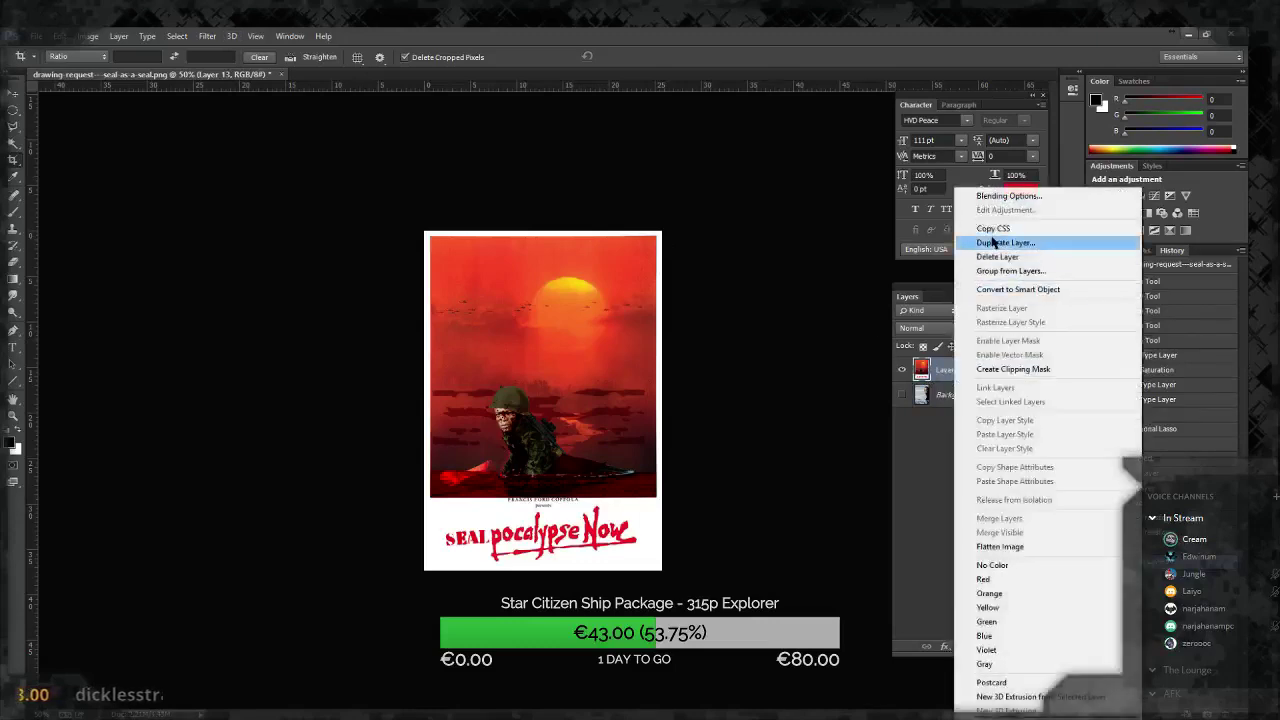
click(993, 242)
key(Return)
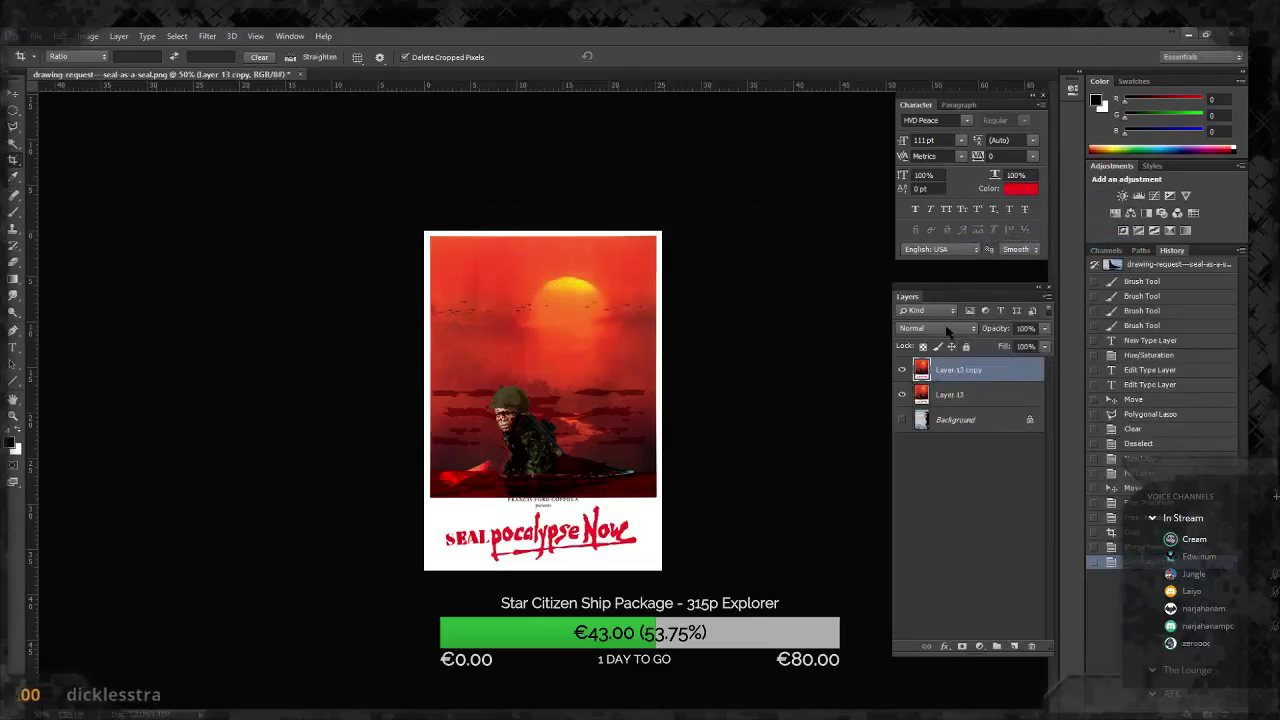
Step: Set the Layer 13 copy to 33% opacity and Screen blend mode
click(947, 330)
click(945, 385)
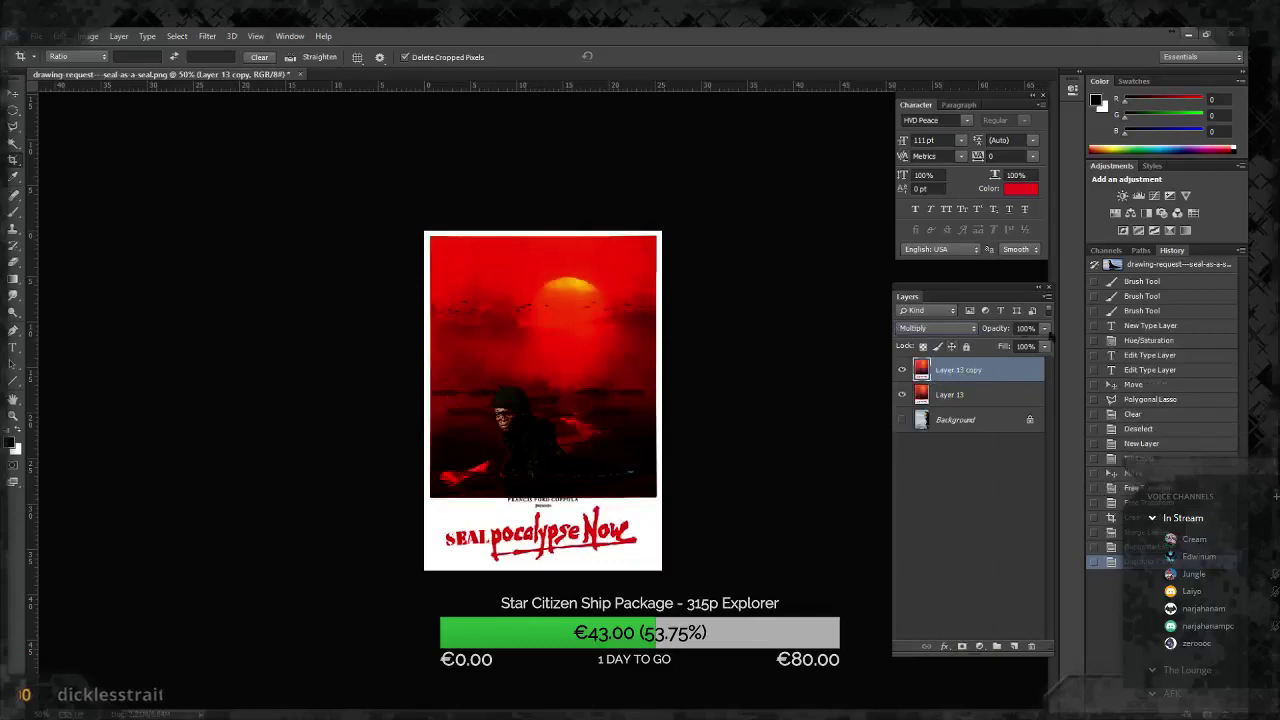
click(1024, 328)
text(30)
key(Return)
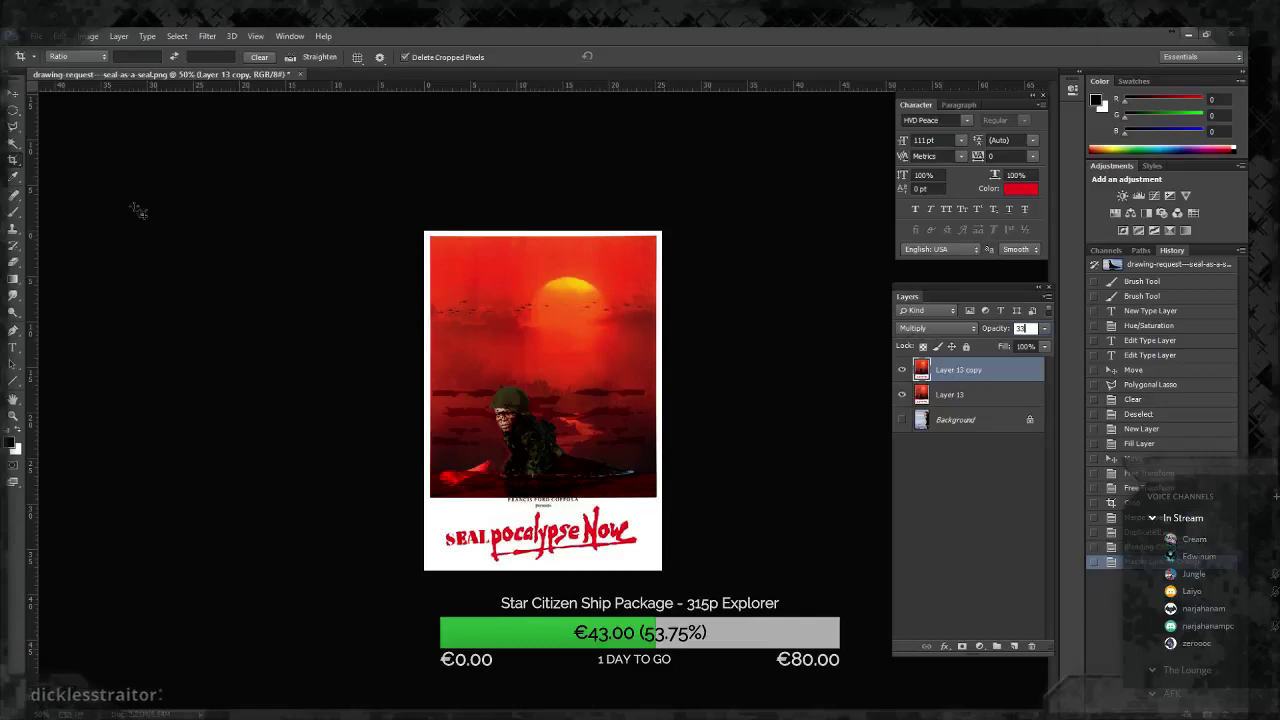
click(14, 108)
key(m)
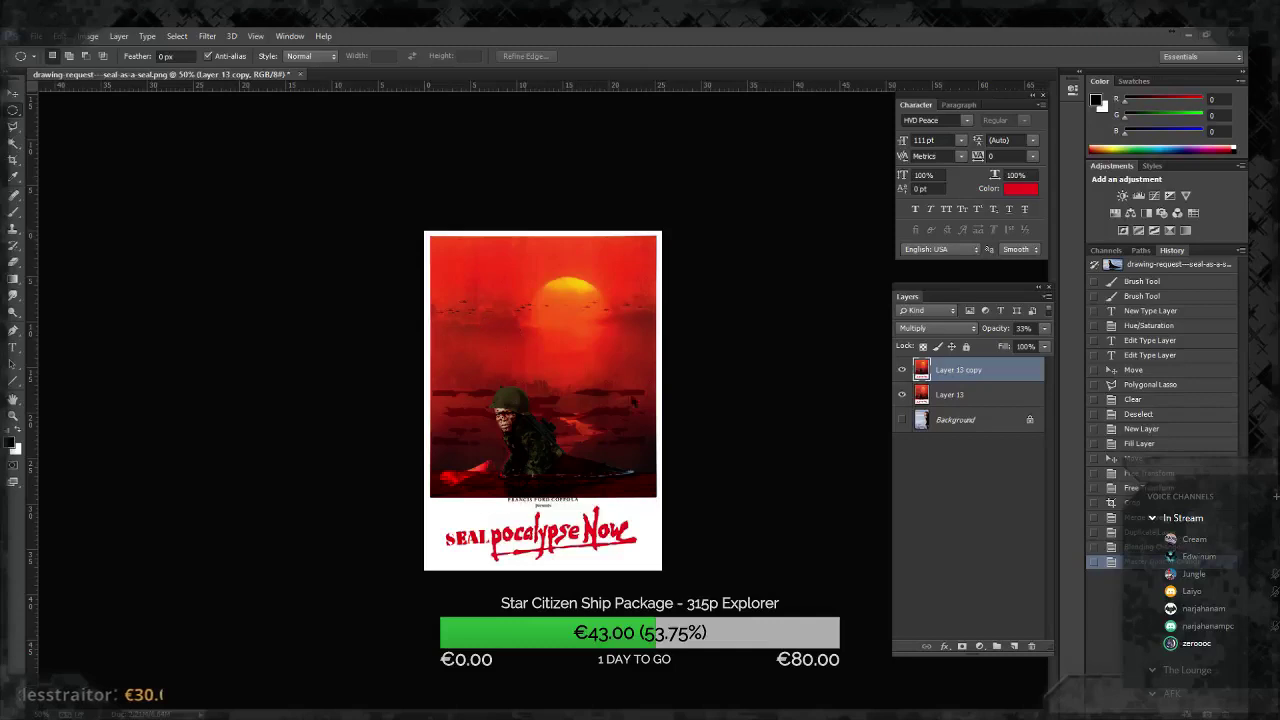
key(shift+alt+s)
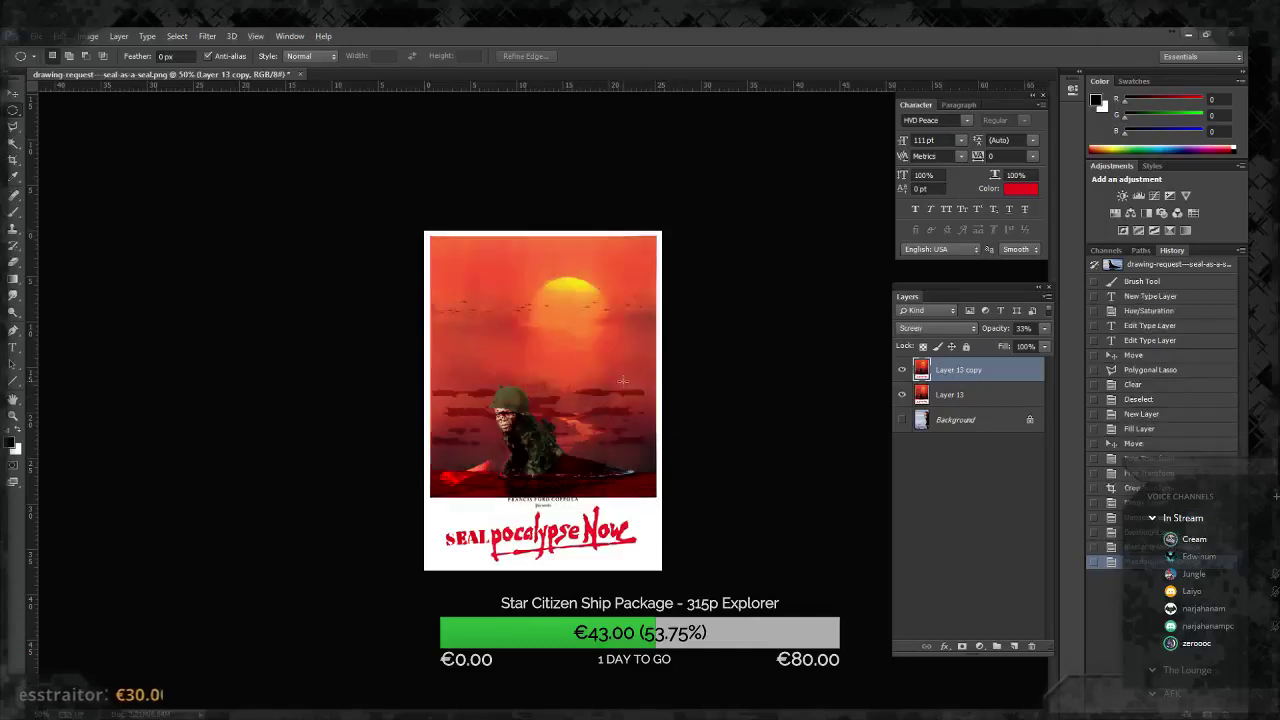
key(ctrl+alt+shift+s)
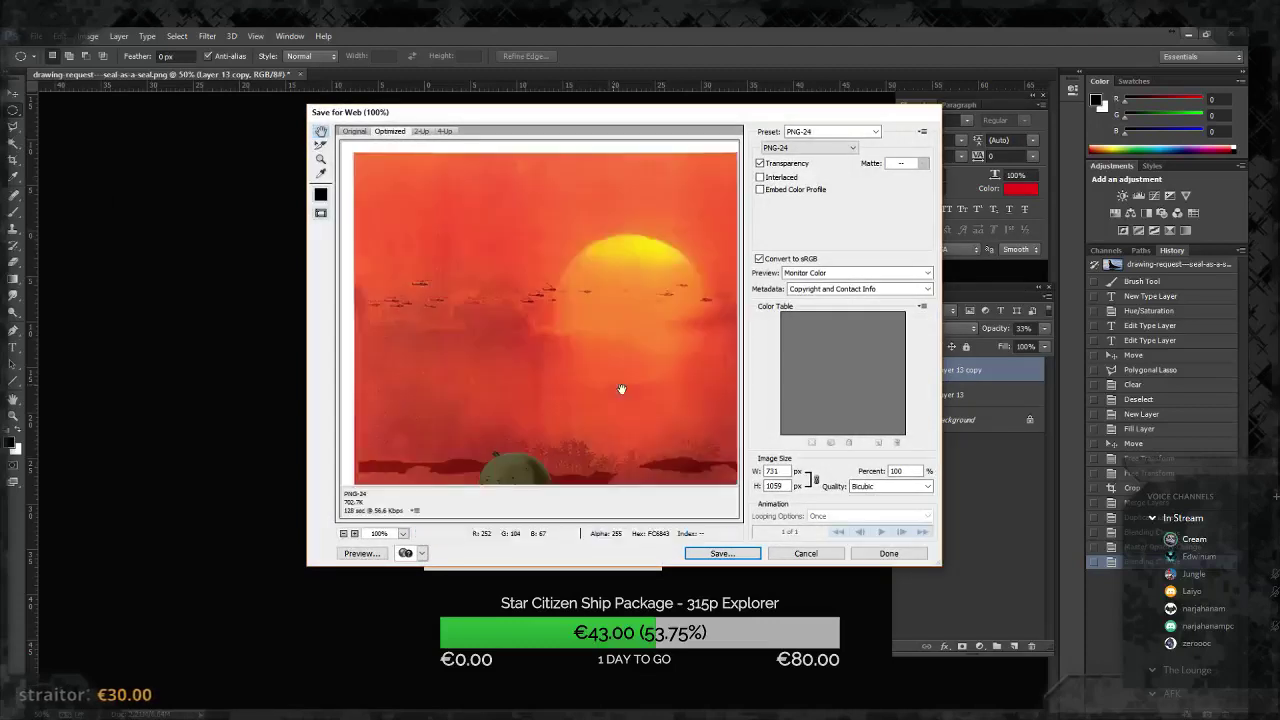
Step: Check the Save for Web preview, then save the PNG-24 poster to the Desktop as 'sealpocalypse'
scroll(620, 386, down, 5)
scroll(540, 280, down, 2)
drag(473, 174, 606, 286)
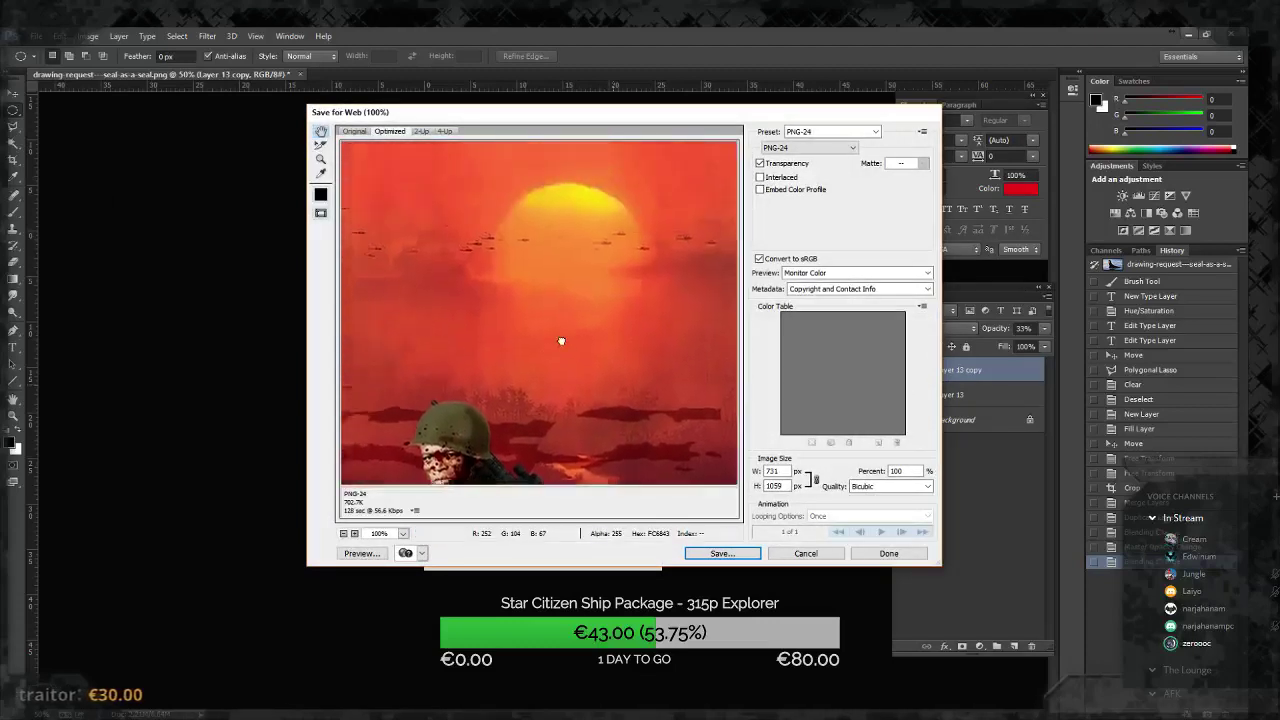
click(745, 556)
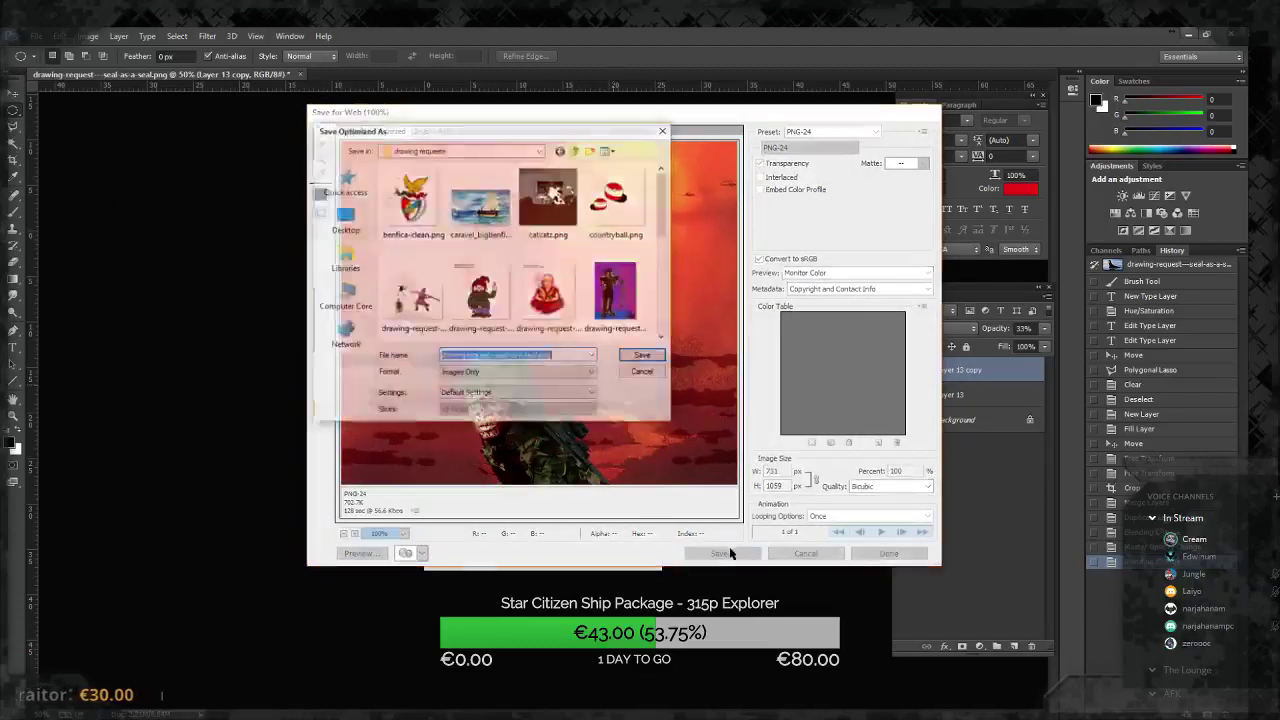
click(357, 227)
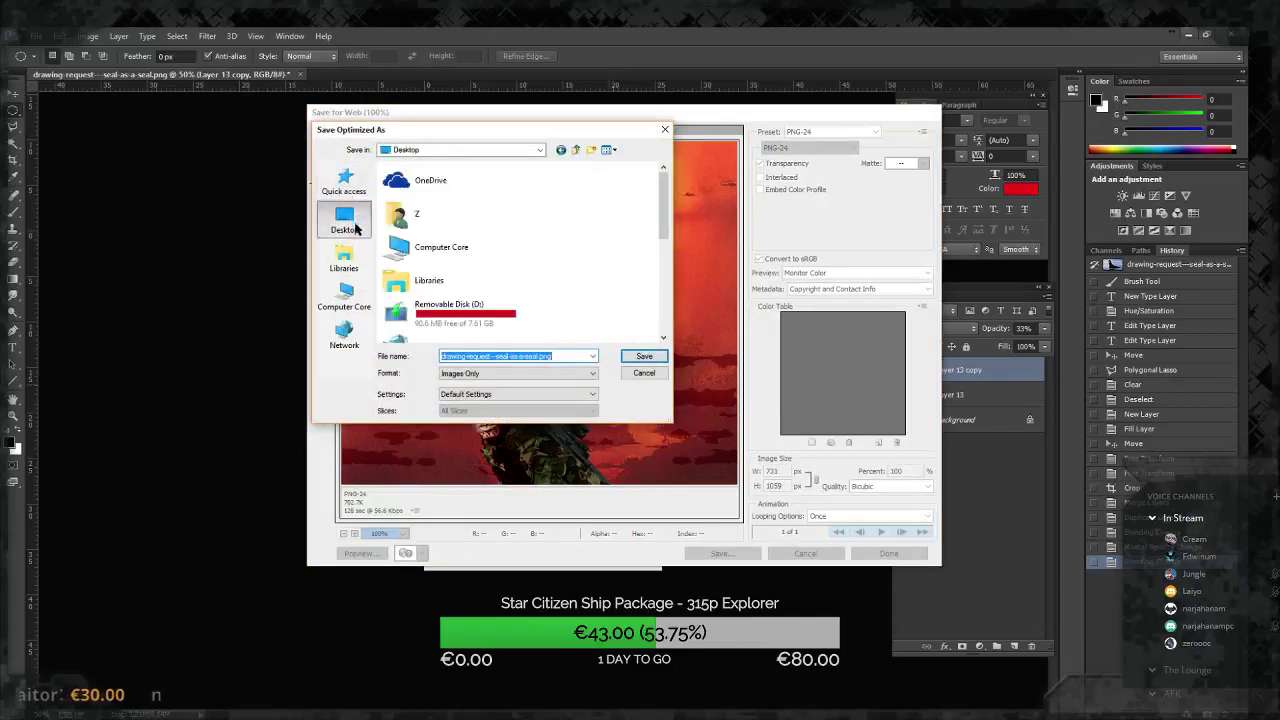
text(seal)
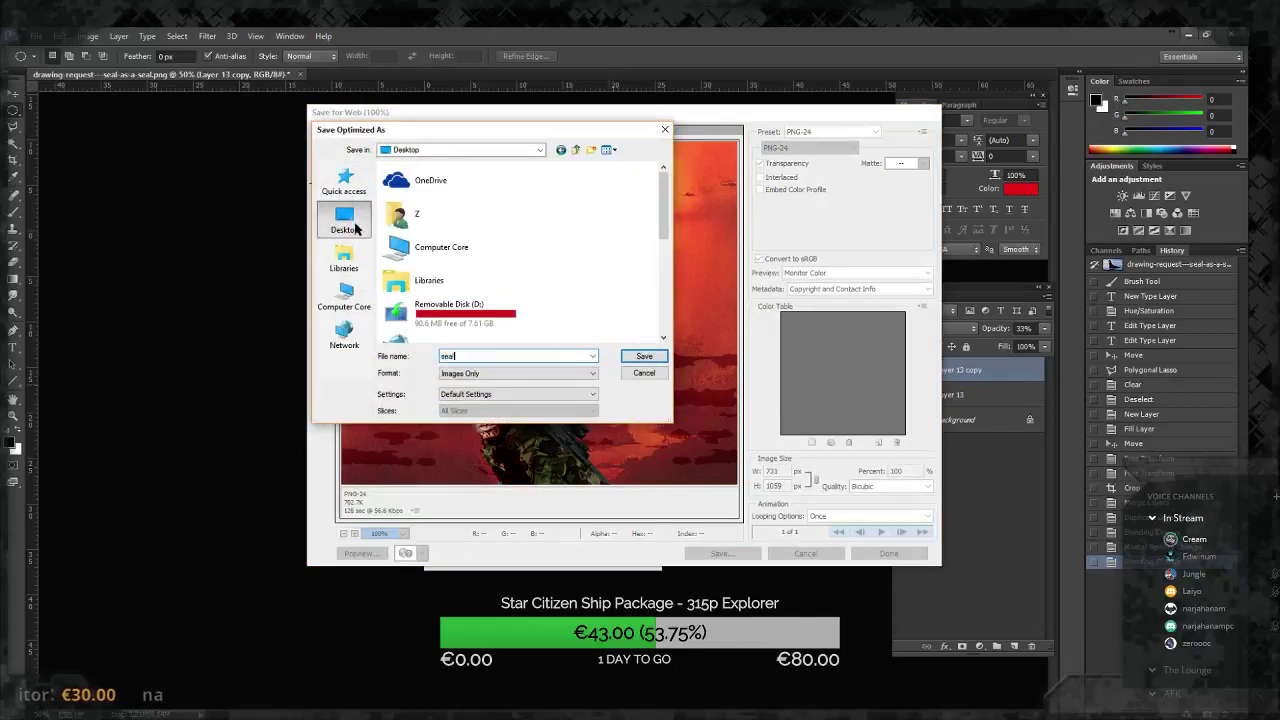
text(pocalypsen)
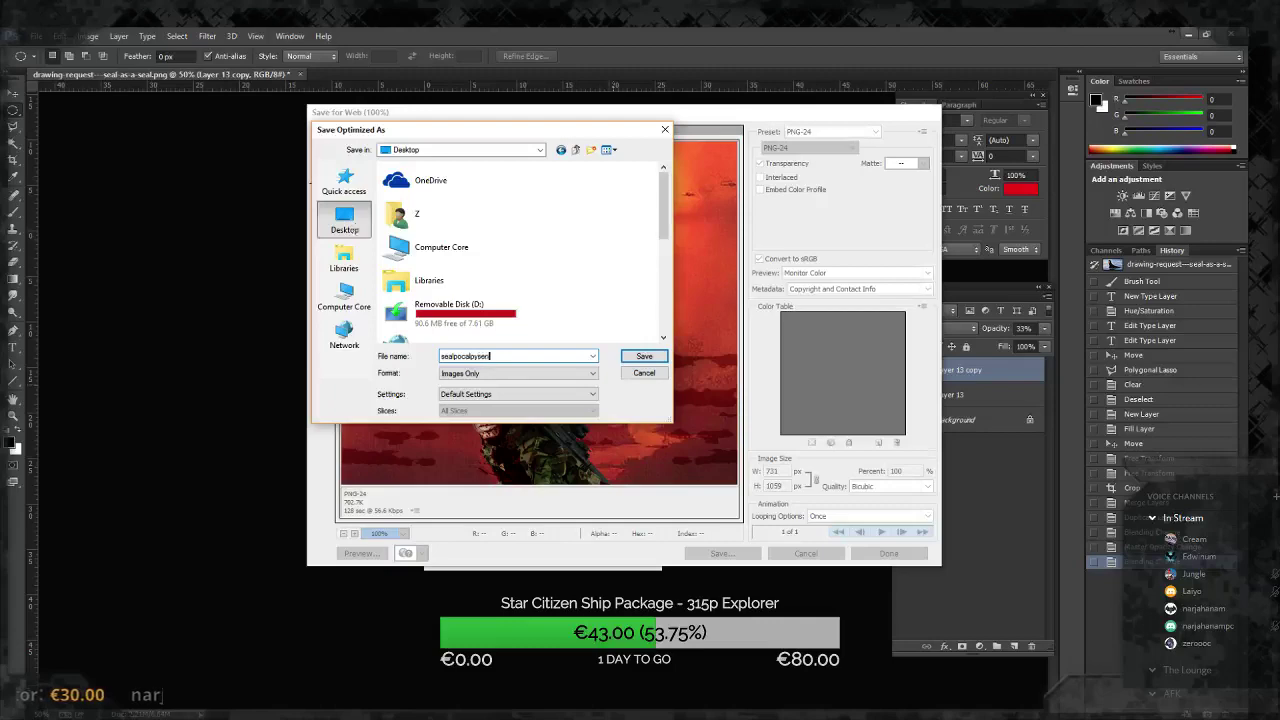
key(Return)
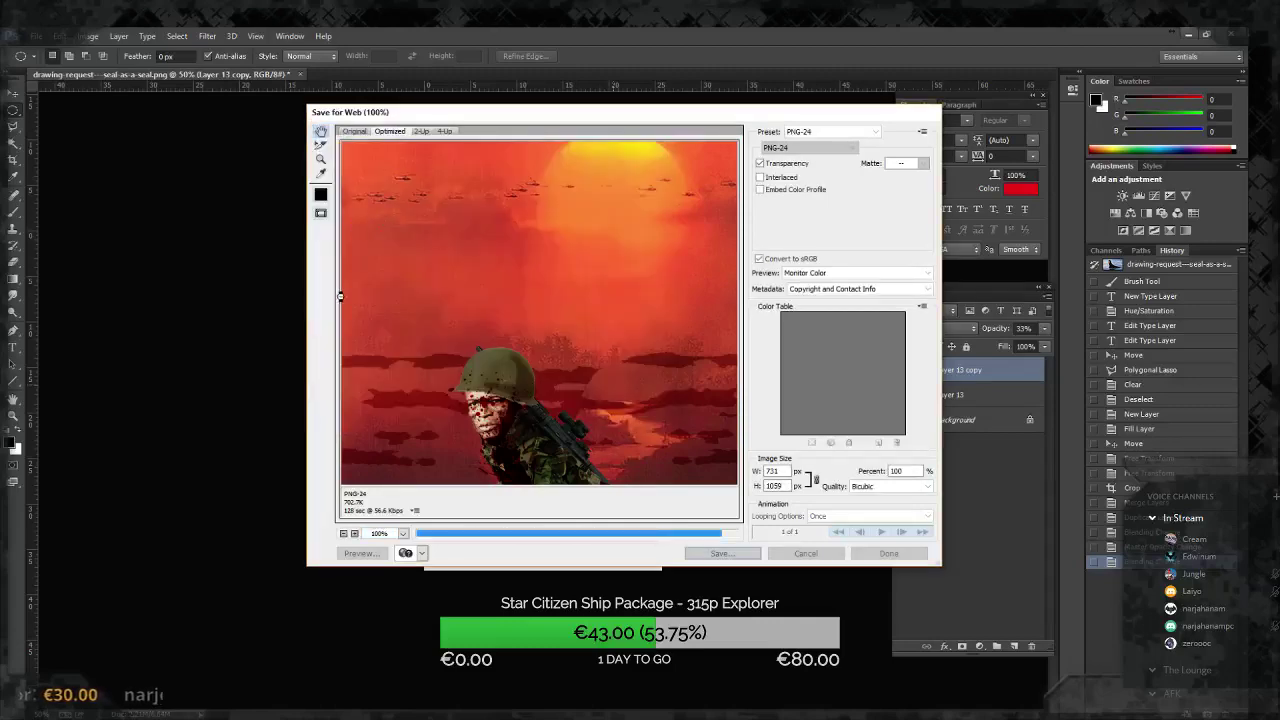